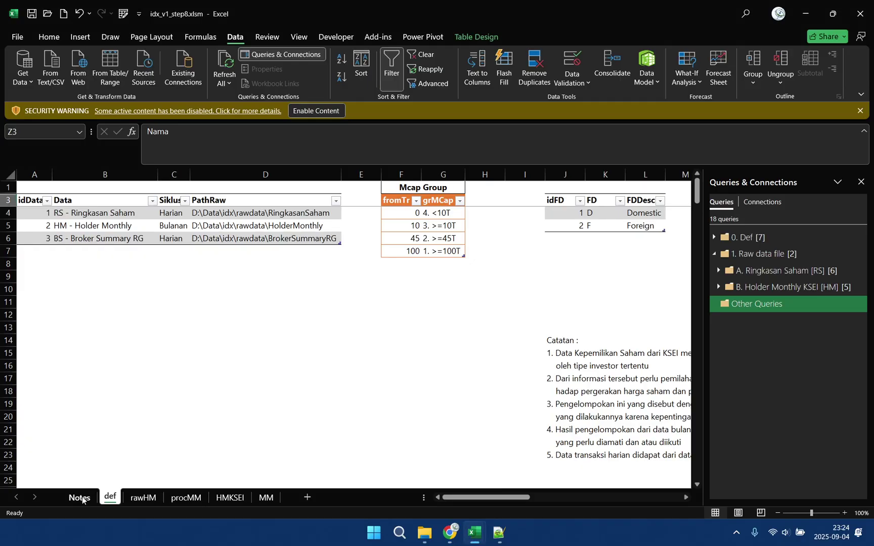
- Review the data source descriptions in the Notes sheet and the monthly folders inside rawdata\BrokerSummaryRG in File Explorer
{"action": "left_click", "coordinate": [81, 498]}
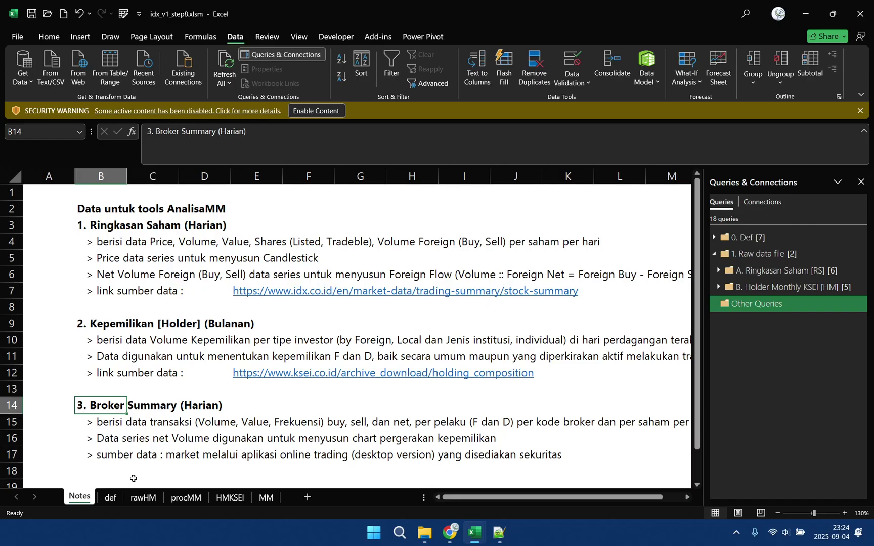
{"action": "left_click", "coordinate": [110, 498]}
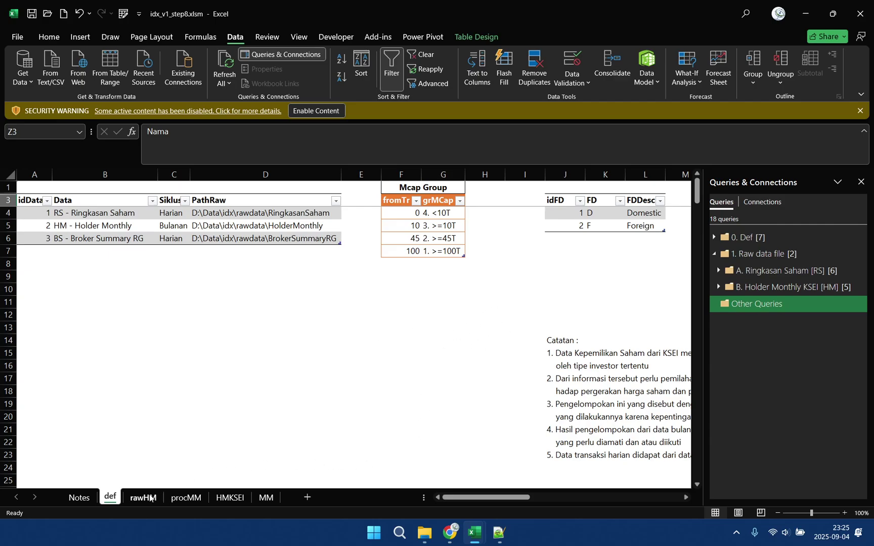
{"action": "left_click", "coordinate": [427, 537]}
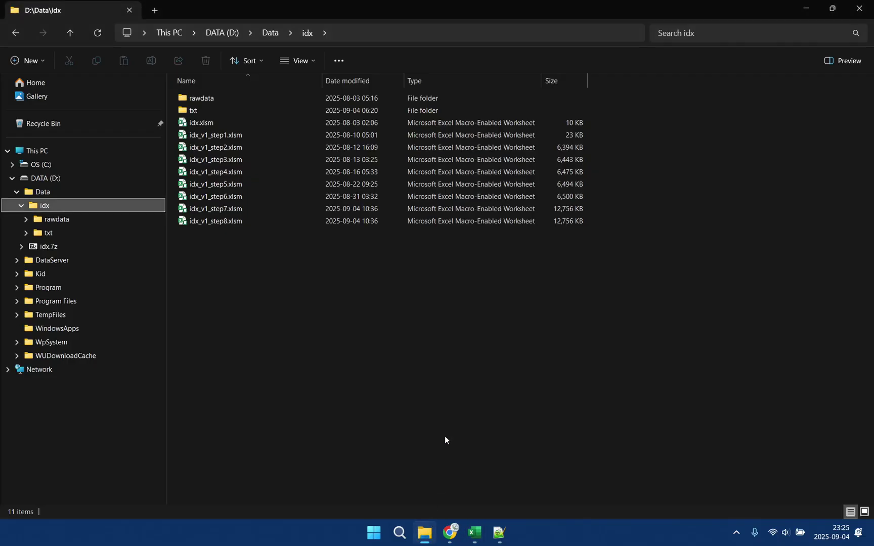
{"action": "left_click", "coordinate": [234, 97]}
{"action": "double_click", "coordinate": [234, 97]}
{"action": "double_click", "coordinate": [237, 97]}
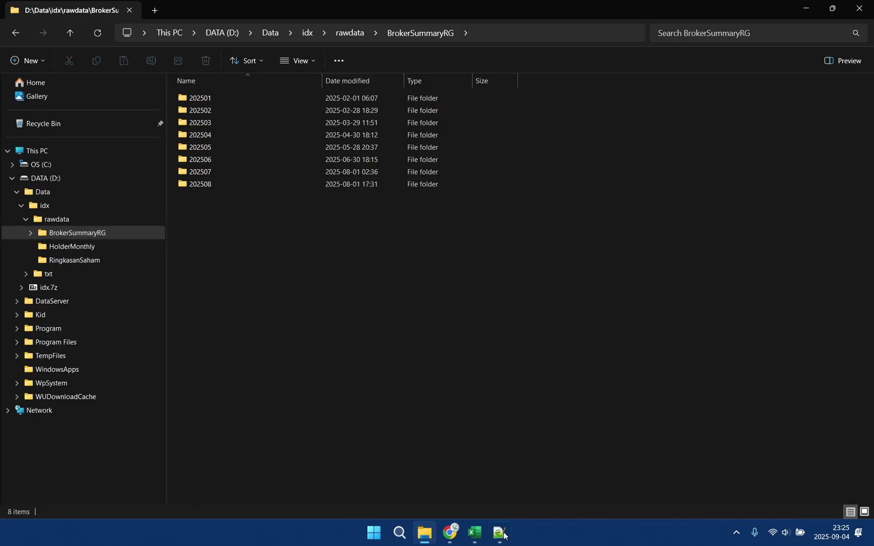
{"action": "mouse_move", "coordinate": [472, 536]}
{"action": "left_click", "coordinate": [431, 488]}
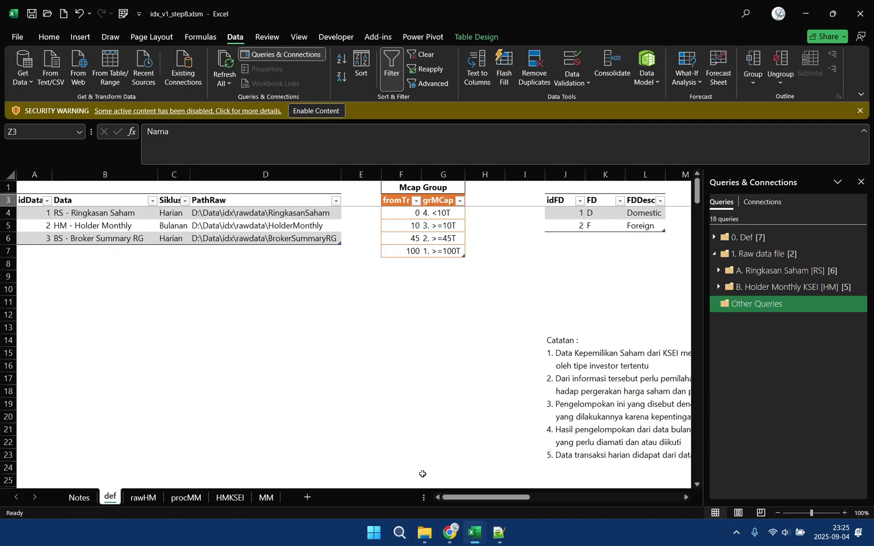
- Examine the SUMMARY, FOREIGN and DOMESTIC sections of stb_2025-01-09_DP_RG.xls in Notepad++ and Excel, then return to idx_v1_step8.xlsm
{"action": "left_click", "coordinate": [498, 533]}
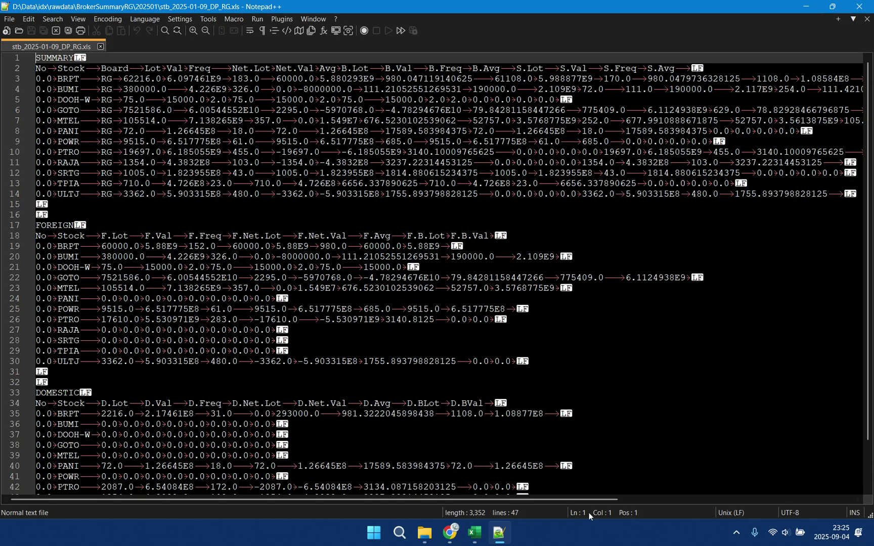
{"action": "mouse_move", "coordinate": [476, 537]}
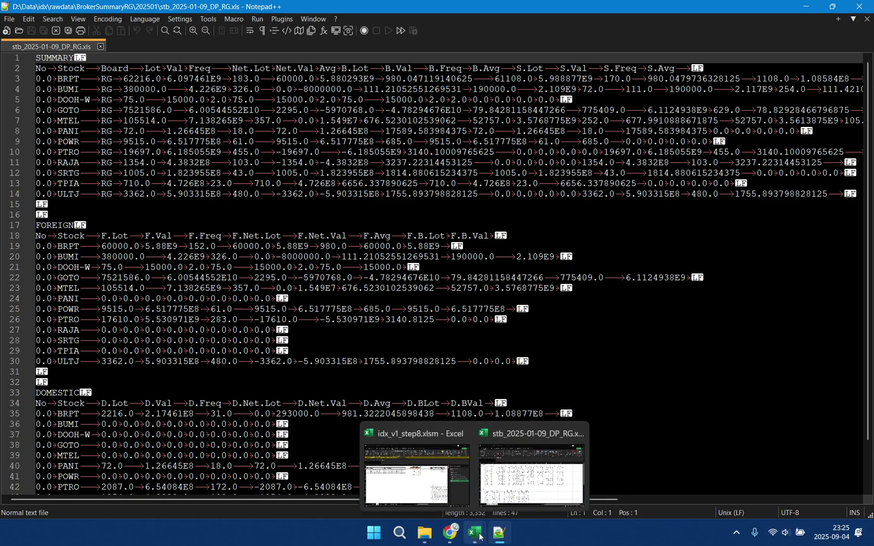
{"action": "left_click", "coordinate": [526, 470]}
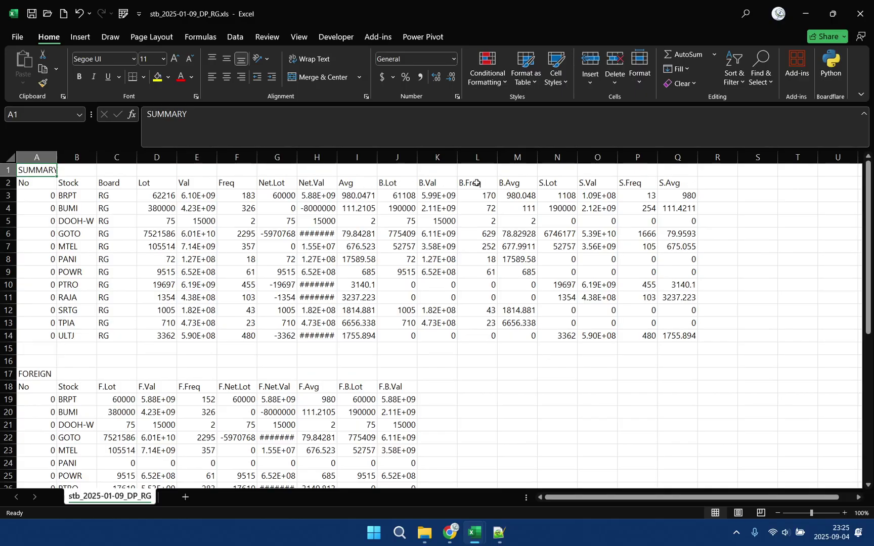
{"action": "scroll", "coordinate": [457, 401], "scroll_direction": "down", "scroll_amount": 5}
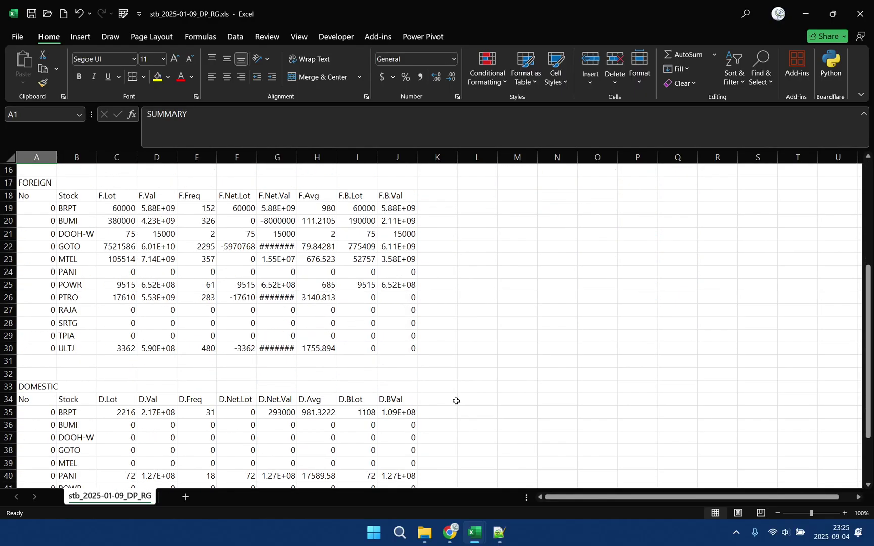
{"action": "scroll", "coordinate": [457, 401], "scroll_direction": "up", "scroll_amount": 5}
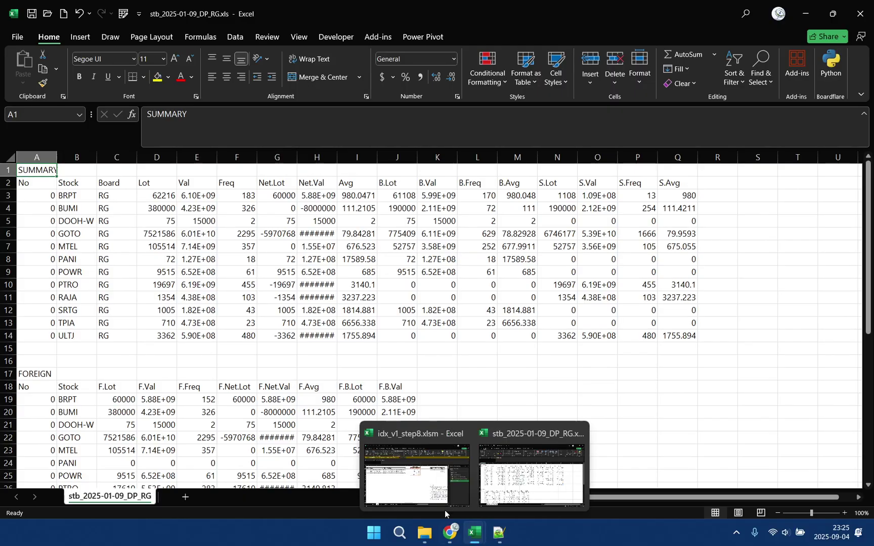
{"action": "left_click", "coordinate": [428, 491]}
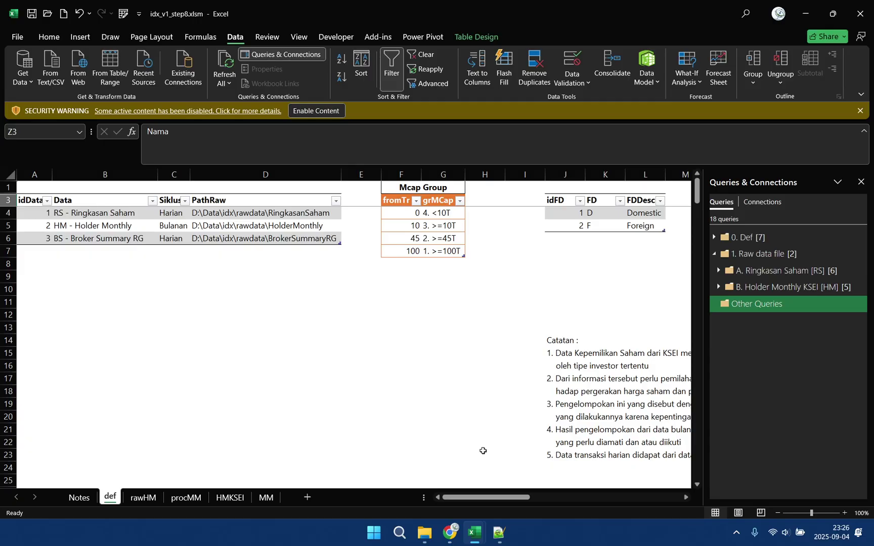
- Inspect the broker table on the def sheet and the group values available in its grBroker filter
{"action": "left_click_drag", "start_coordinate": [478, 499], "coordinate": [649, 500]}
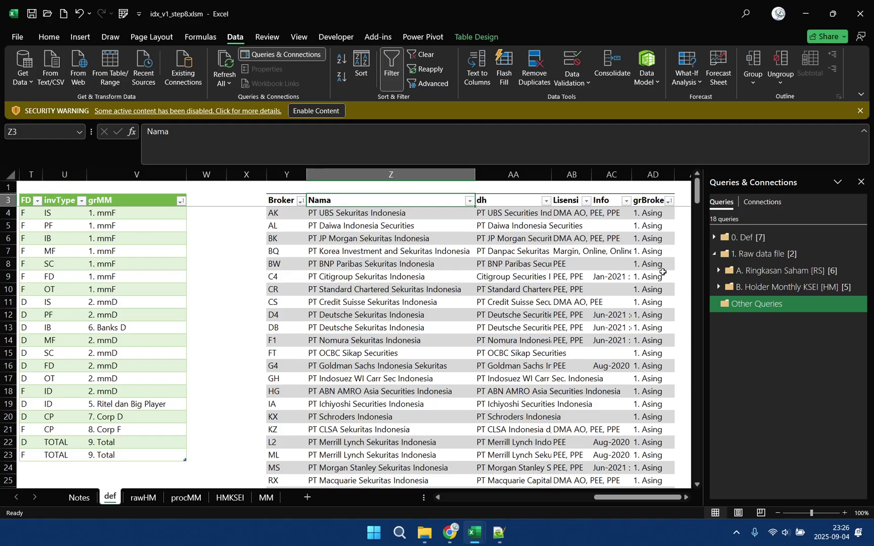
{"action": "left_click", "coordinate": [669, 201]}
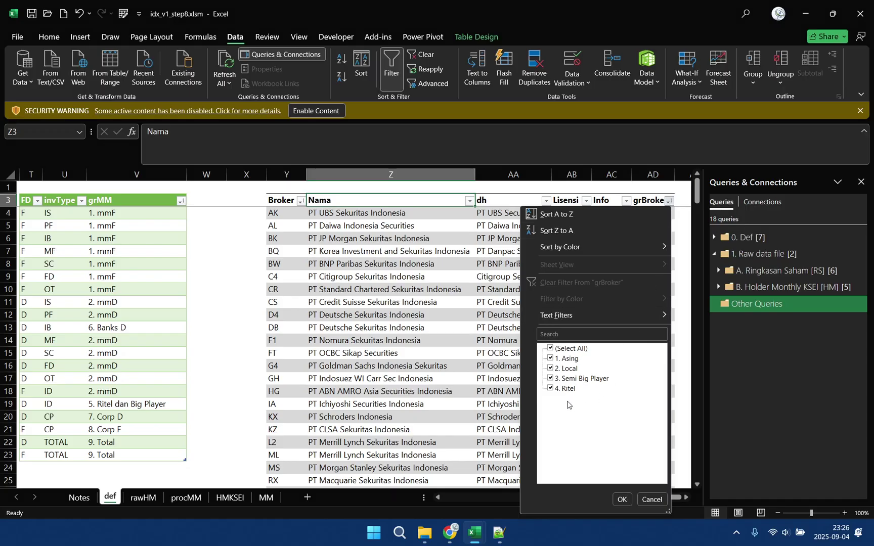
{"action": "left_click", "coordinate": [650, 499]}
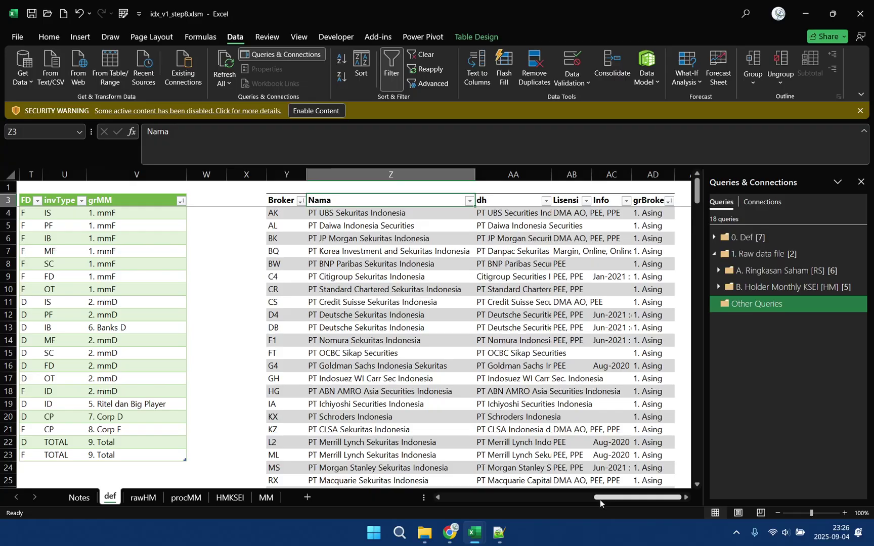
{"action": "left_click_drag", "start_coordinate": [601, 498], "coordinate": [426, 510]}
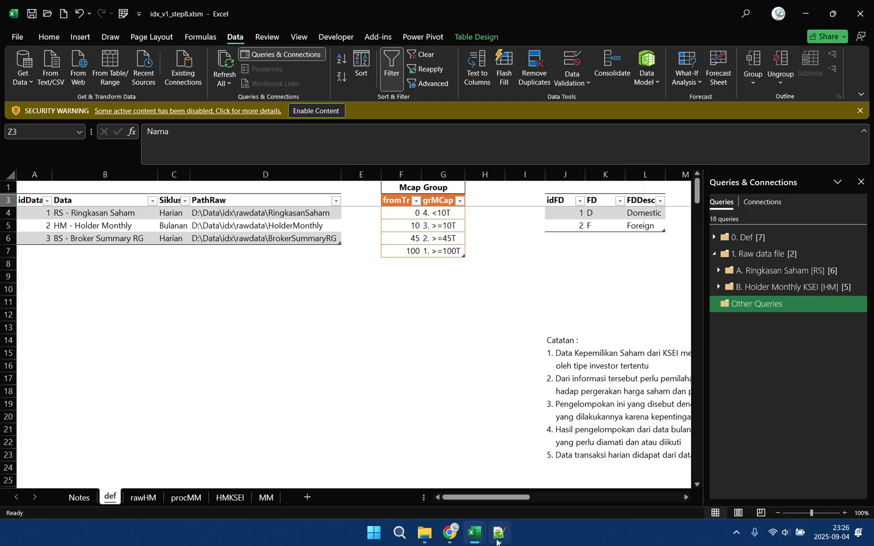
- Switch to Chrome, look through the broker list pages of IDX, KSEI, OJK and sahamidx.com, and close the browser
{"action": "left_click", "coordinate": [499, 533]}
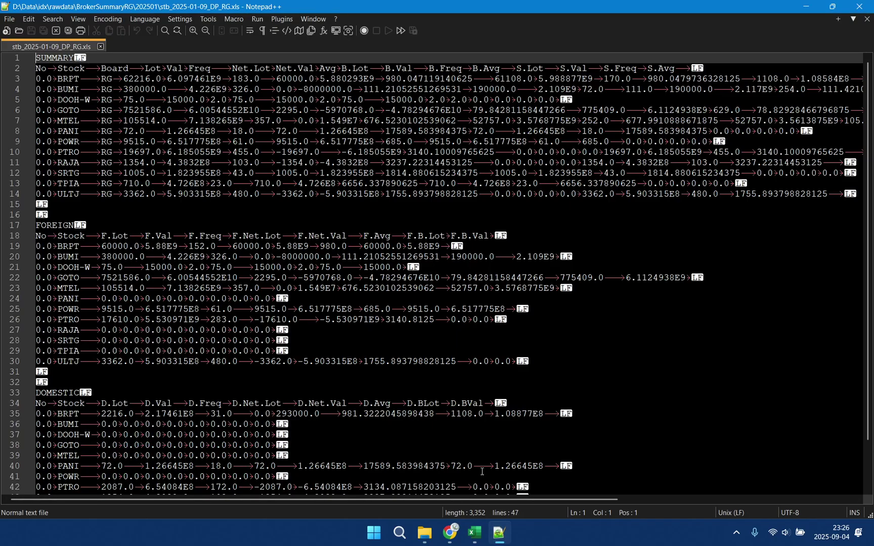
{"action": "mouse_move", "coordinate": [455, 541]}
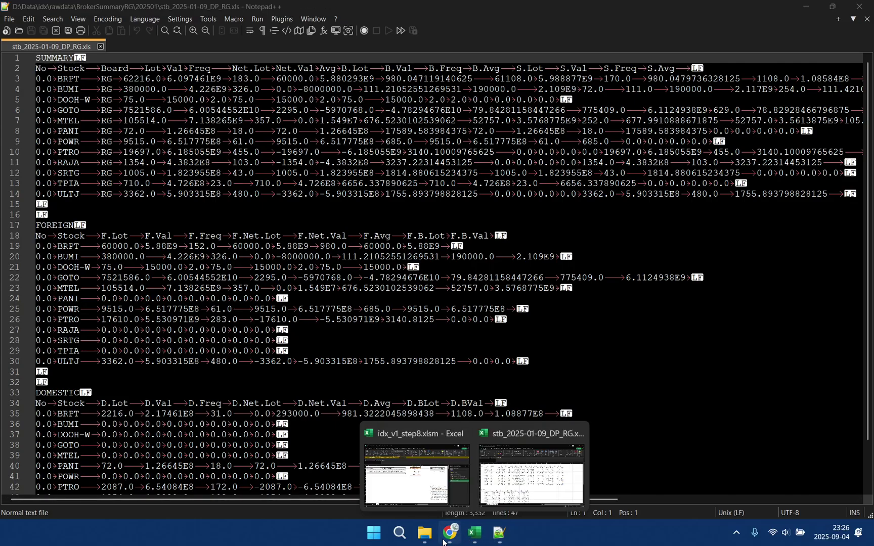
{"action": "left_click", "coordinate": [443, 540]}
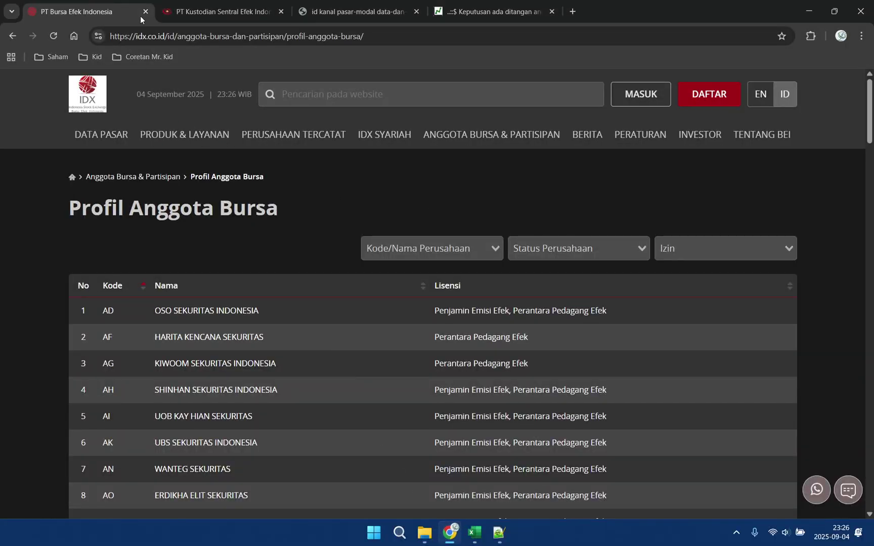
{"action": "left_click", "coordinate": [214, 11]}
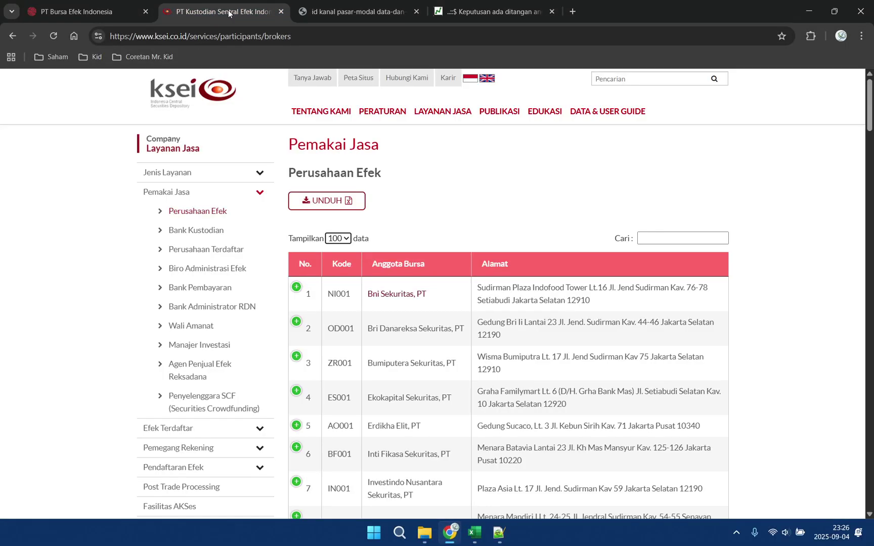
{"action": "left_click", "coordinate": [376, 12]}
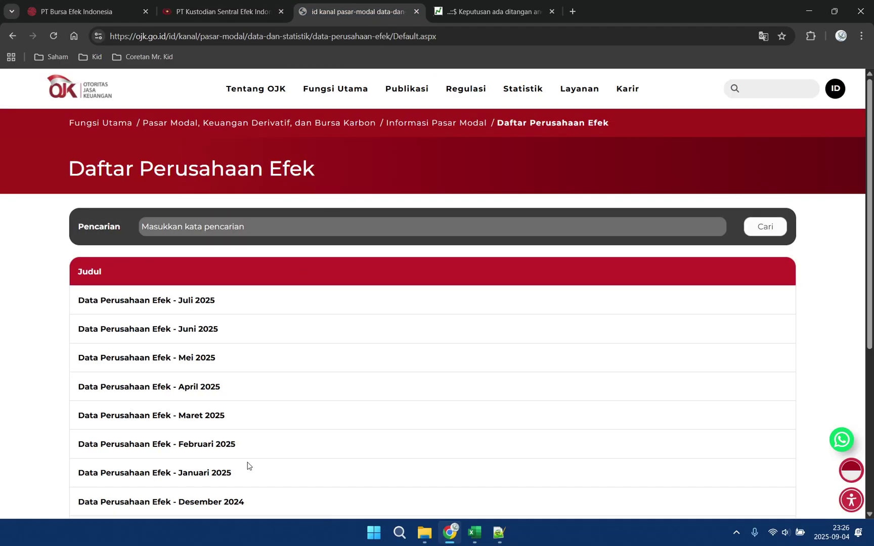
{"action": "left_click", "coordinate": [498, 13]}
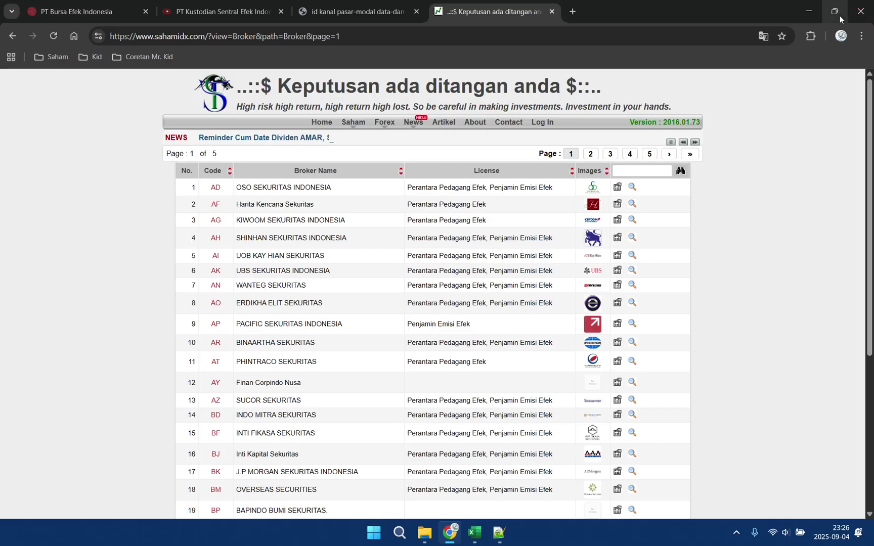
{"action": "left_click", "coordinate": [861, 11]}
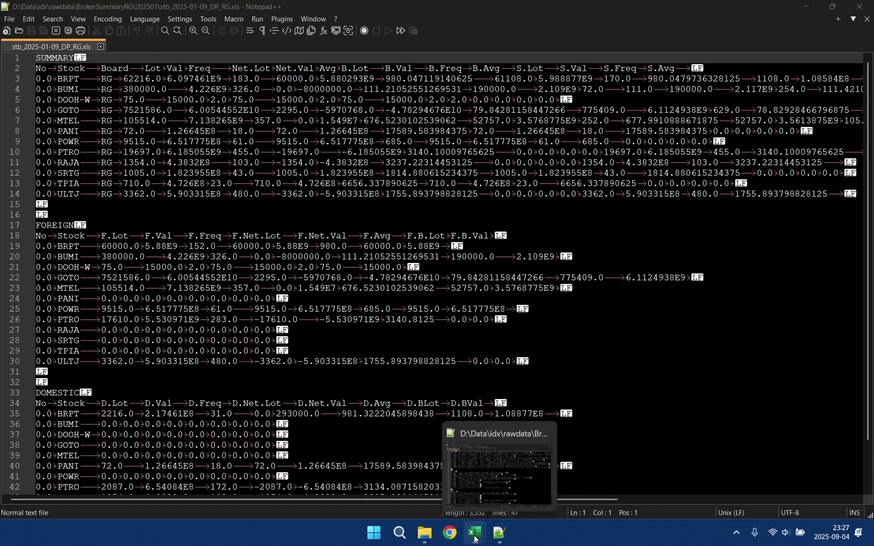
- Switch back to the idx_v1_step8.xlsm workbook in Excel and enable its blocked active content
{"action": "mouse_move", "coordinate": [475, 532]}
{"action": "left_click", "coordinate": [410, 480]}
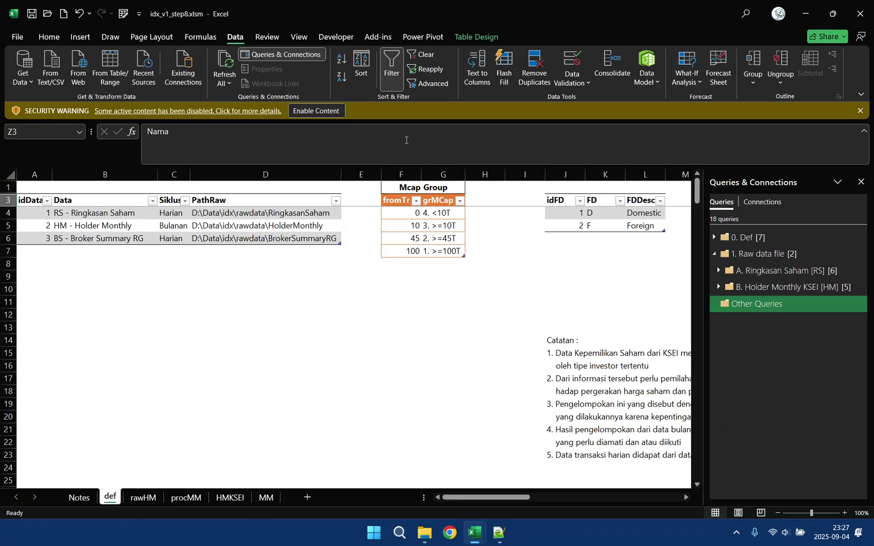
{"action": "left_click", "coordinate": [323, 113]}
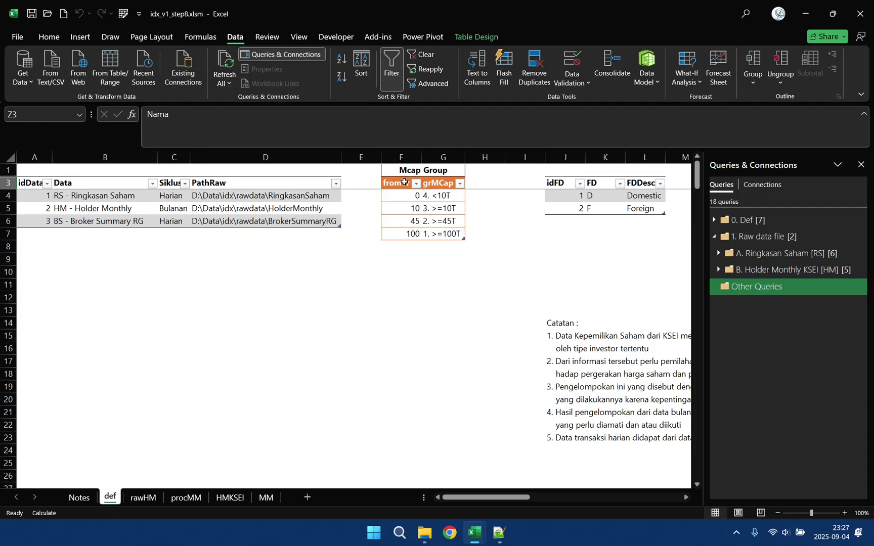
- Insert two blank columns before the Mcap Group table on the def sheet
{"action": "left_click", "coordinate": [399, 154]}
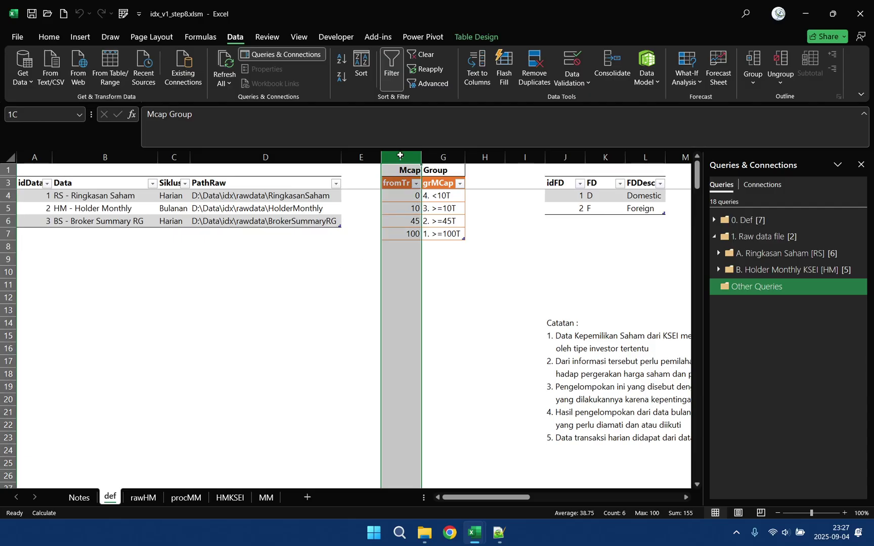
{"action": "left_click_drag", "start_coordinate": [400, 155], "coordinate": [451, 151]}
{"action": "right_click", "coordinate": [452, 154]}
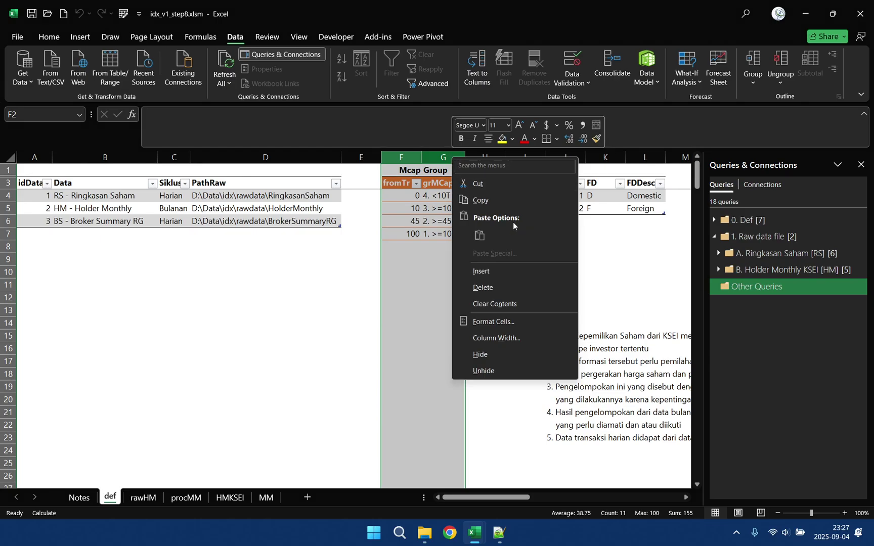
{"action": "left_click", "coordinate": [486, 273]}
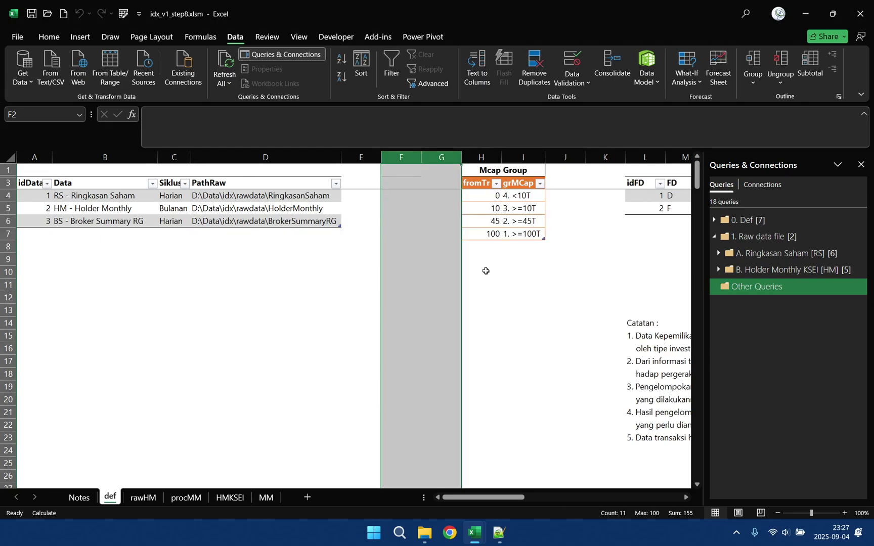
- Add a ym column after PathRaw in the data path table and enter 202501 for the BS - Broker Summary RG row
{"action": "left_click", "coordinate": [354, 221]}
{"action": "left_click", "coordinate": [362, 184]}
{"action": "type", "text": "ym"}
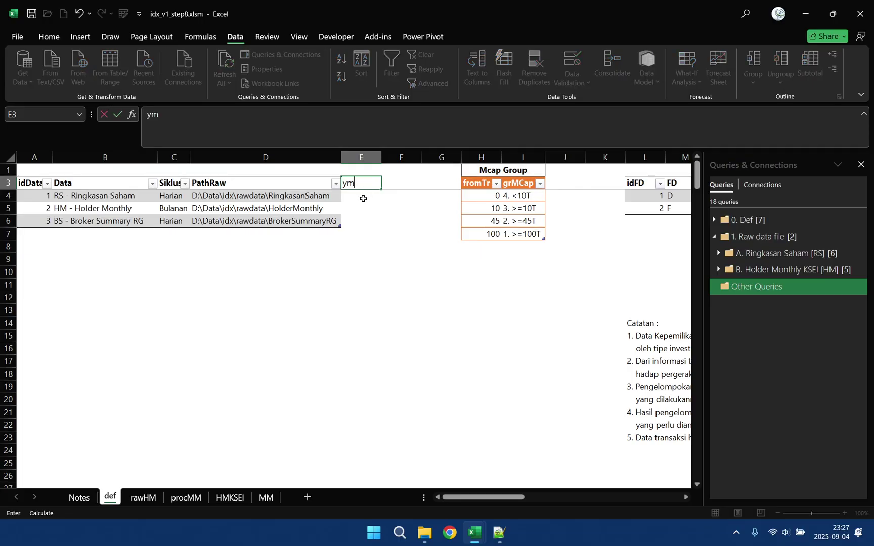
{"action": "key", "text": "Return"}
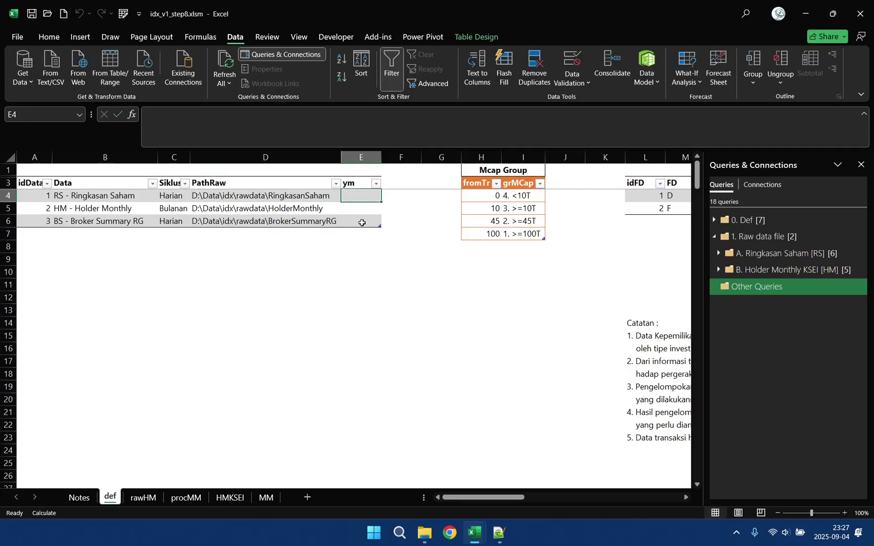
{"action": "left_click", "coordinate": [361, 223]}
{"action": "type", "text": "202501"}
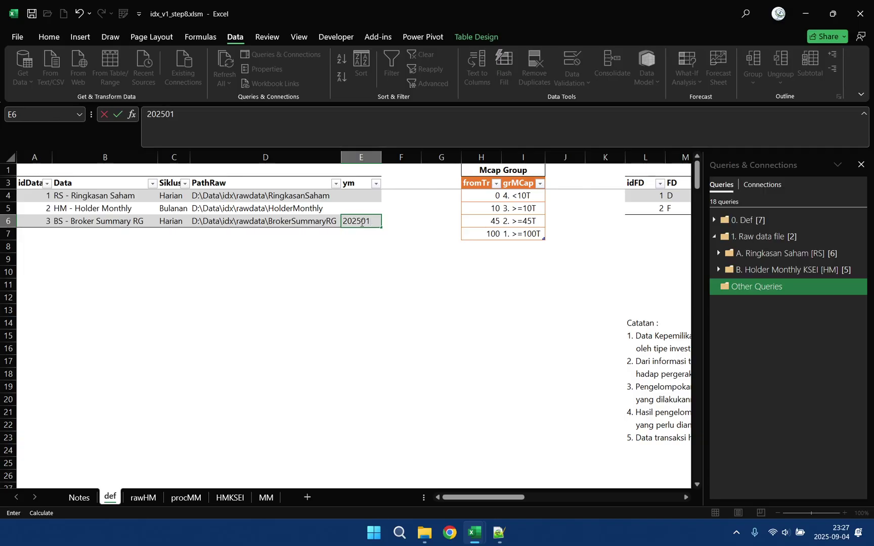
{"action": "left_click", "coordinate": [366, 240]}
{"action": "left_click", "coordinate": [365, 221]}
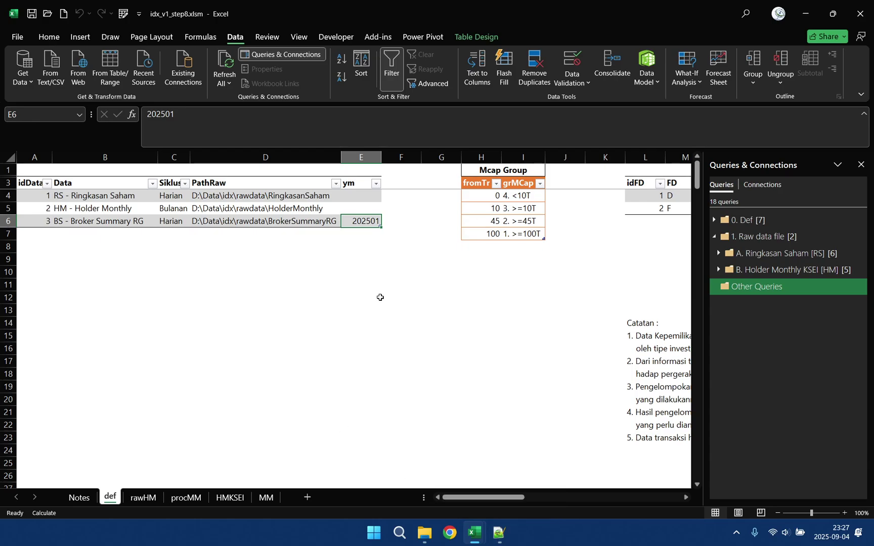
- Switch to File Explorer and examine the subfolders of D:\Data\idx\txt\BrokerSummaryRG
{"action": "left_click", "coordinate": [426, 537]}
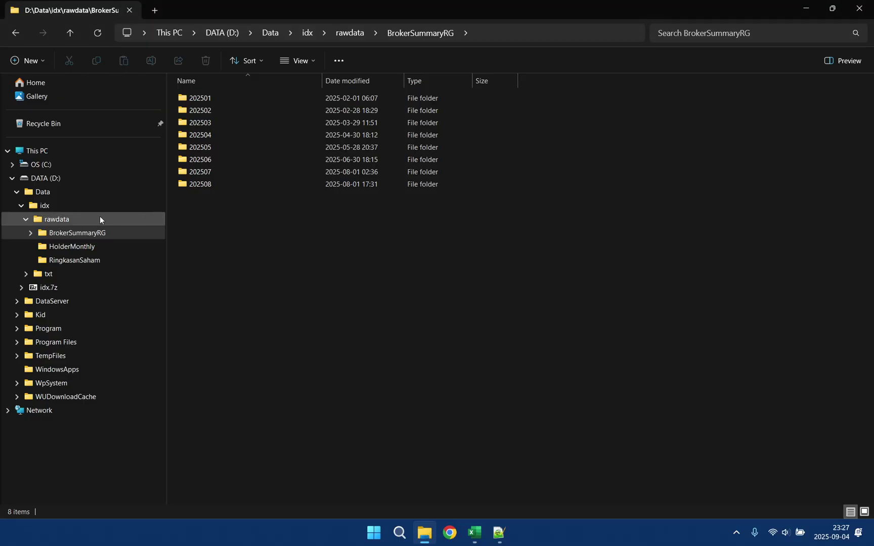
{"action": "left_click", "coordinate": [84, 219]}
{"action": "double_click", "coordinate": [63, 220]}
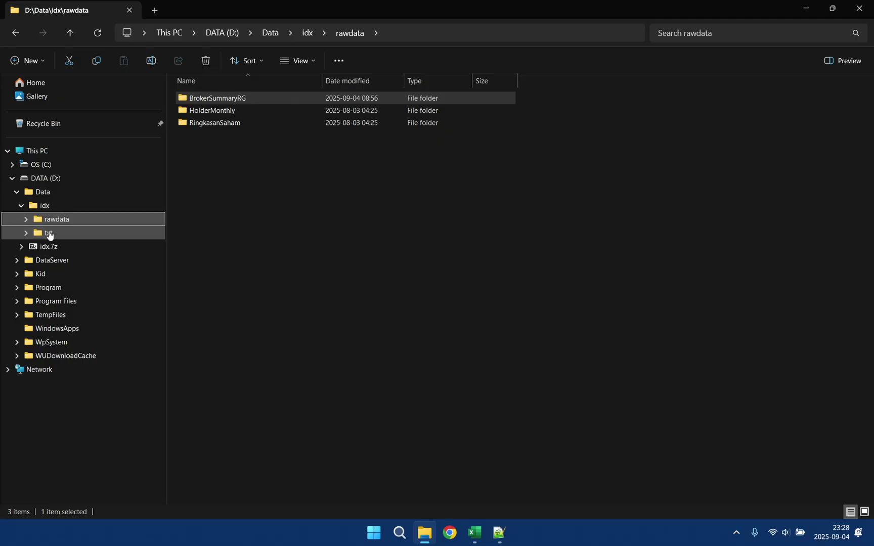
{"action": "left_click", "coordinate": [49, 233]}
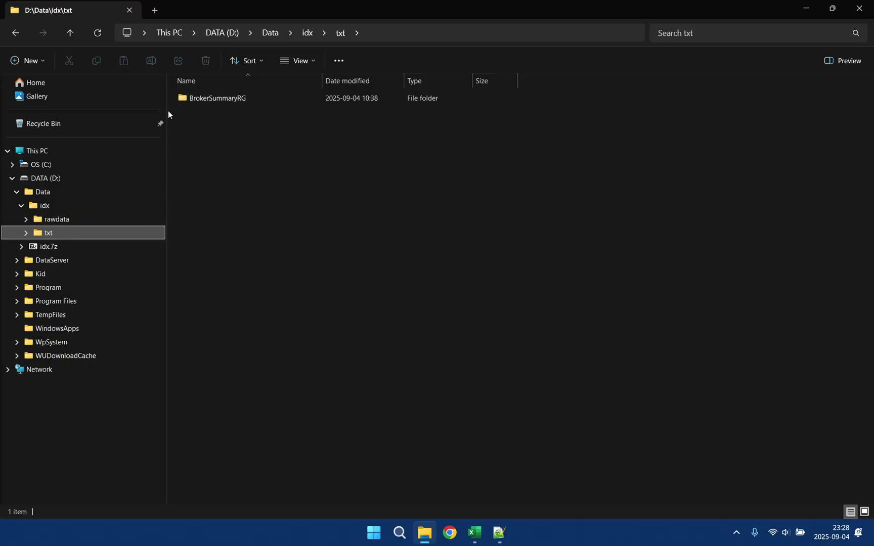
{"action": "double_click", "coordinate": [226, 97]}
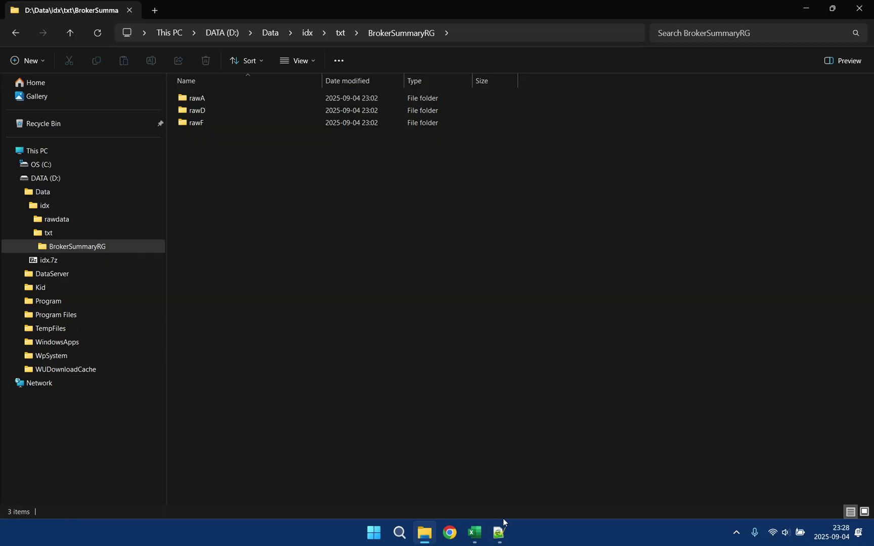
- Switch to Notepad++ and examine the SUMMARY, FOREIGN and DOMESTIC sections of stb_2025-01-09_DP_RG.xls
{"action": "left_click", "coordinate": [499, 531]}
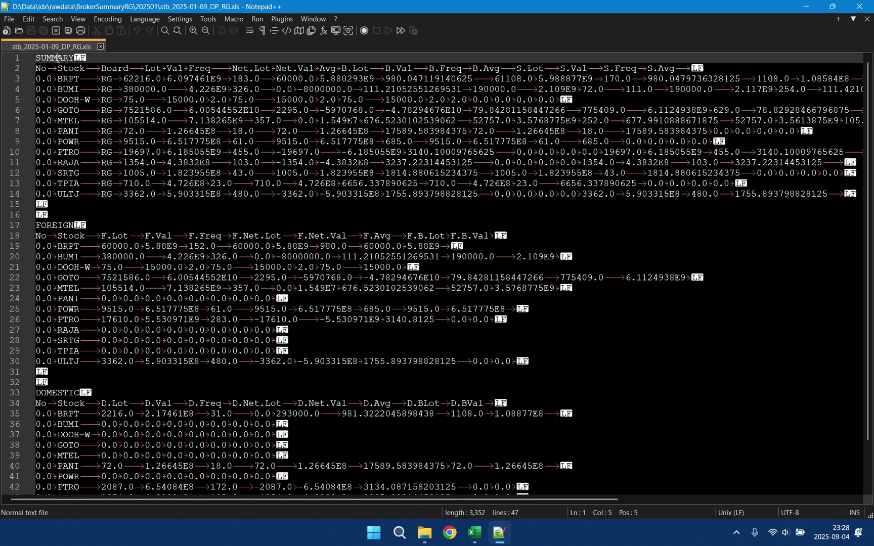
{"action": "double_click", "coordinate": [57, 58]}
{"action": "double_click", "coordinate": [64, 222]}
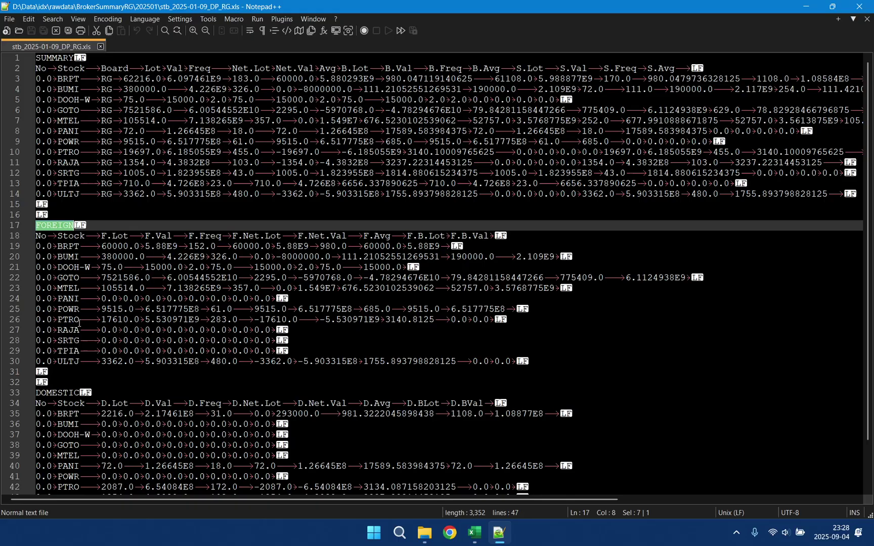
{"action": "double_click", "coordinate": [71, 394]}
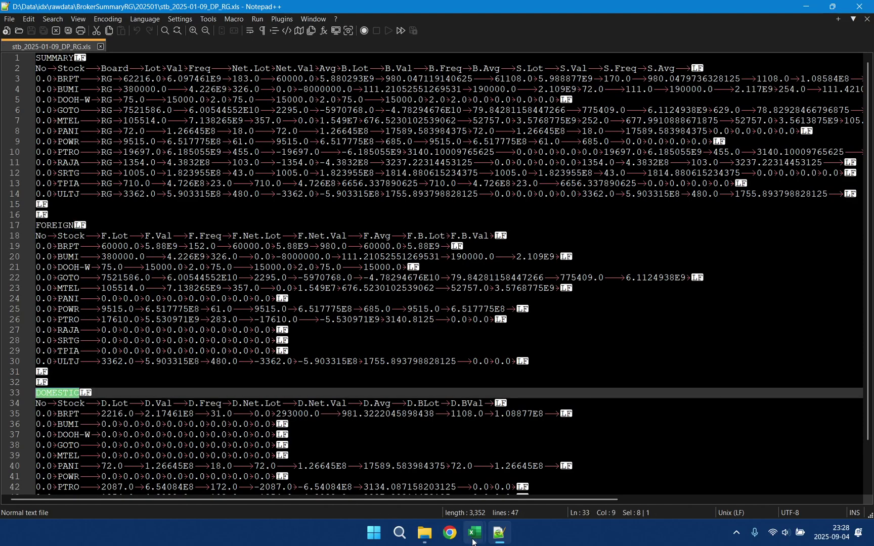
- Switch to File Explorer and view the year-month subfolders of D:\Data\idx\rawdata\BrokerSummaryRG
{"action": "mouse_move", "coordinate": [473, 537]}
{"action": "left_click", "coordinate": [423, 532]}
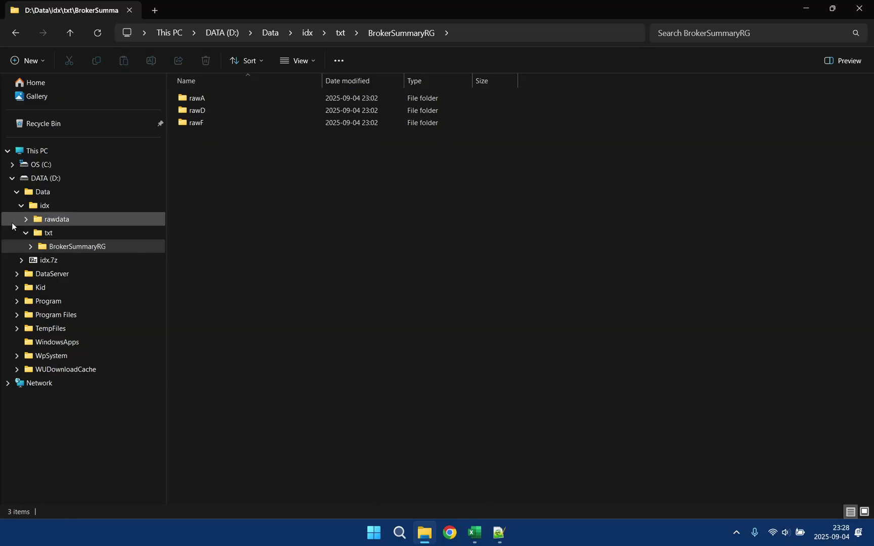
{"action": "left_click", "coordinate": [27, 234]}
{"action": "left_click", "coordinate": [57, 219]}
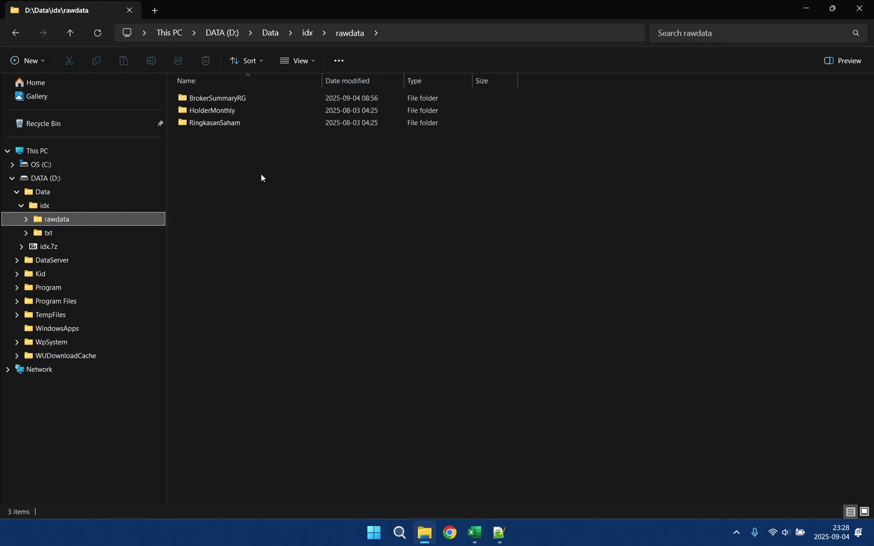
{"action": "double_click", "coordinate": [254, 96]}
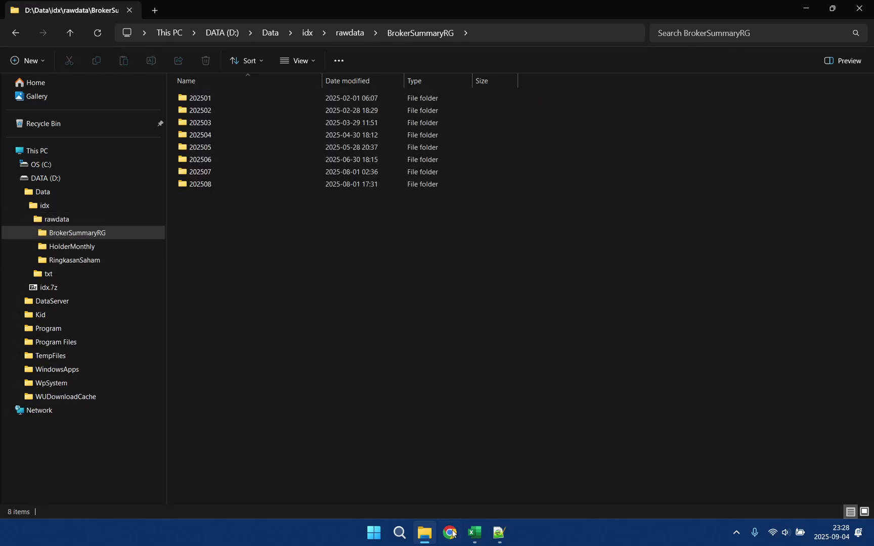
- Switch to the idx_v1_step8.xlsm workbook in Excel and open the defPath query of the 0. Def group in the Power Query Editor
{"action": "mouse_move", "coordinate": [478, 537]}
{"action": "left_click", "coordinate": [402, 456]}
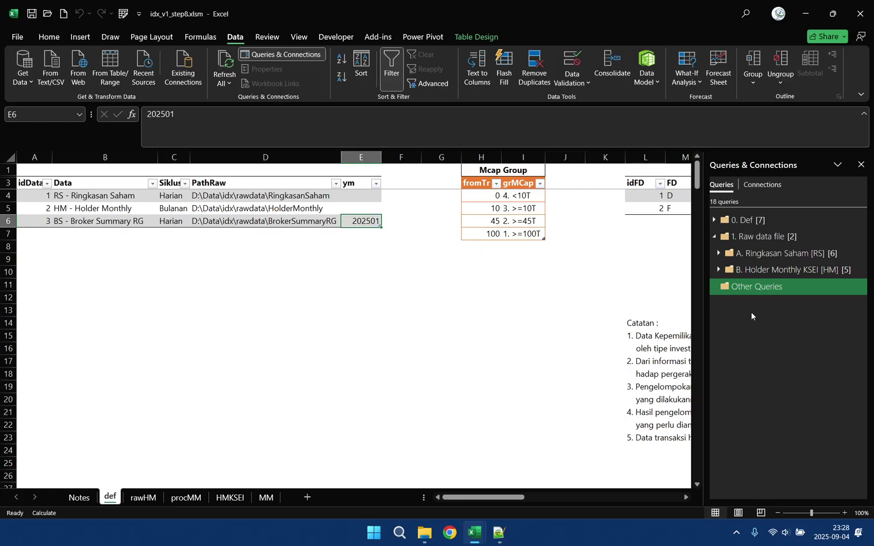
{"action": "left_click", "coordinate": [26, 76]}
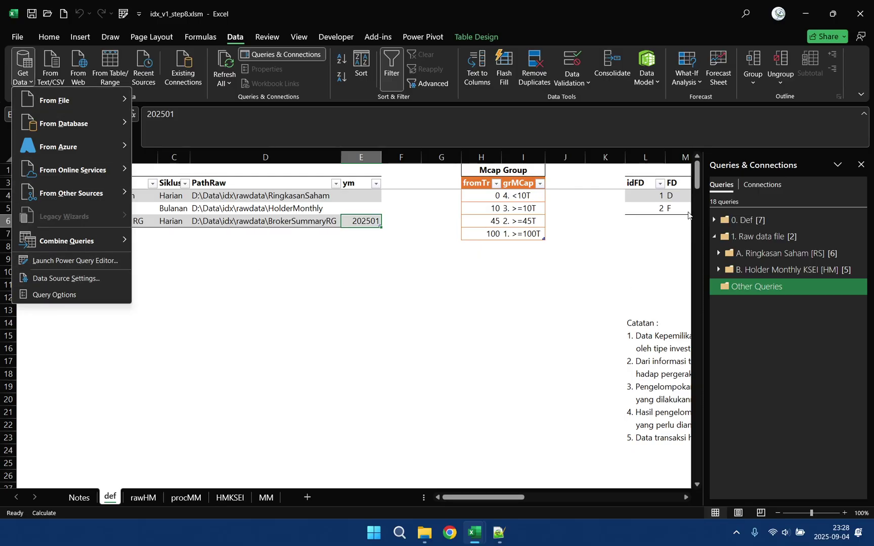
{"action": "left_click", "coordinate": [715, 220]}
{"action": "left_click", "coordinate": [714, 220]}
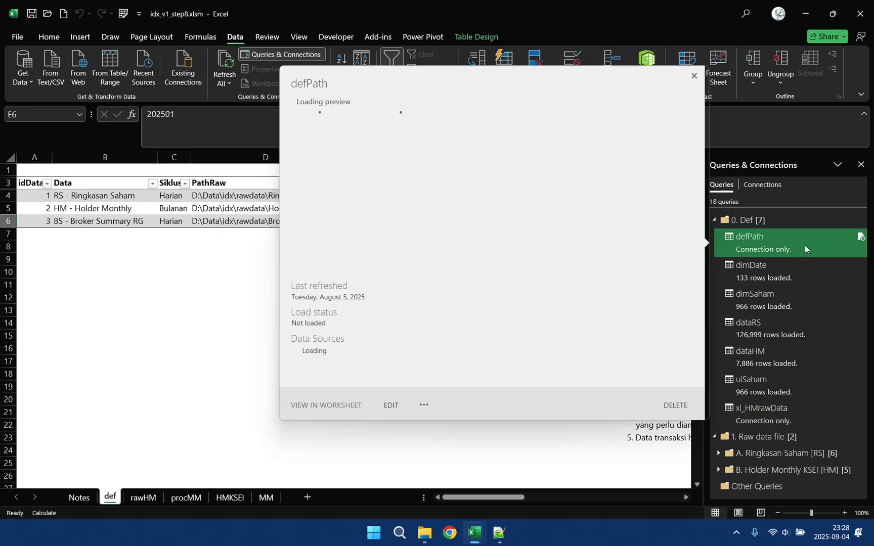
{"action": "right_click", "coordinate": [805, 245]}
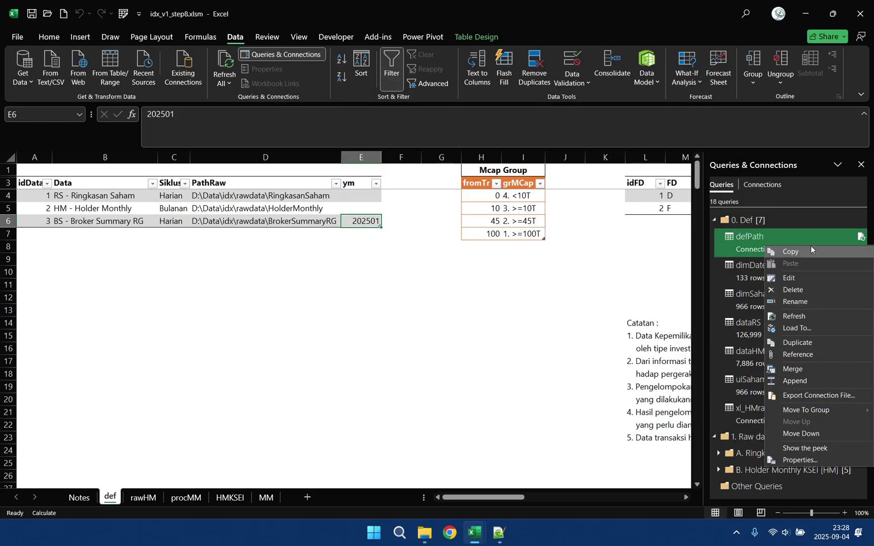
{"action": "left_click", "coordinate": [795, 280]}
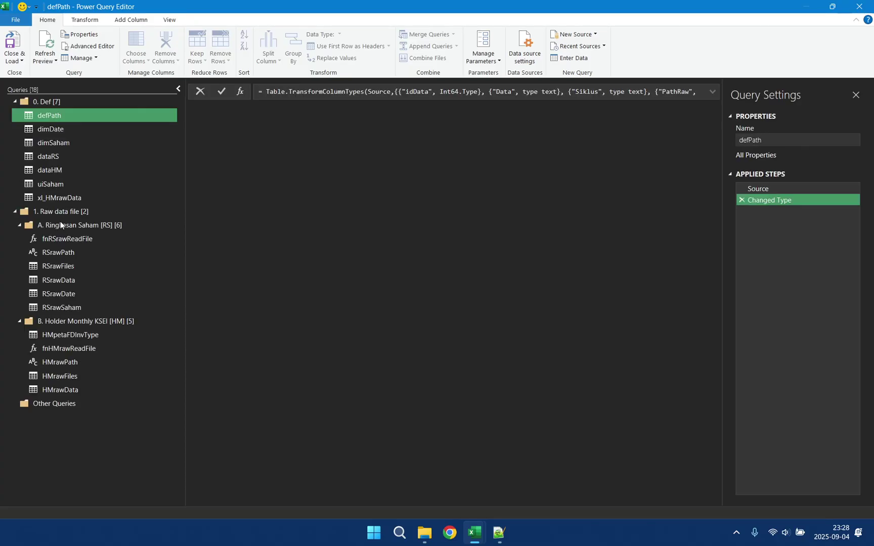
- Set the data type of the ym column in the defPath query to Text
{"action": "left_click", "coordinate": [15, 212]}
{"action": "left_click", "coordinate": [66, 114]}
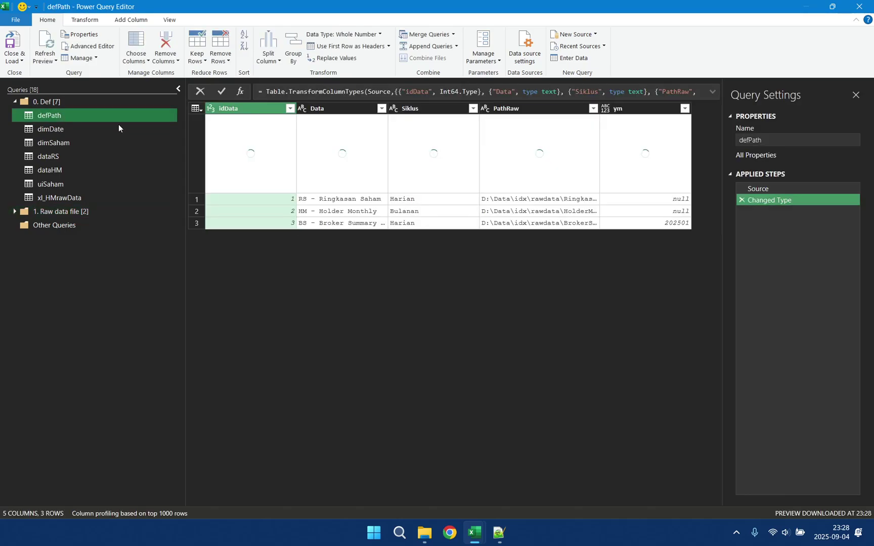
{"action": "left_click", "coordinate": [652, 111]}
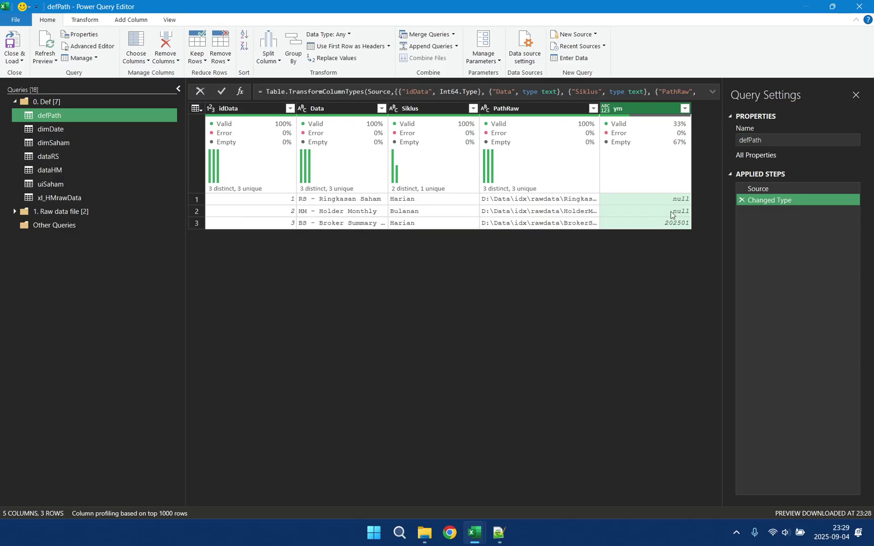
{"action": "left_click", "coordinate": [329, 34]}
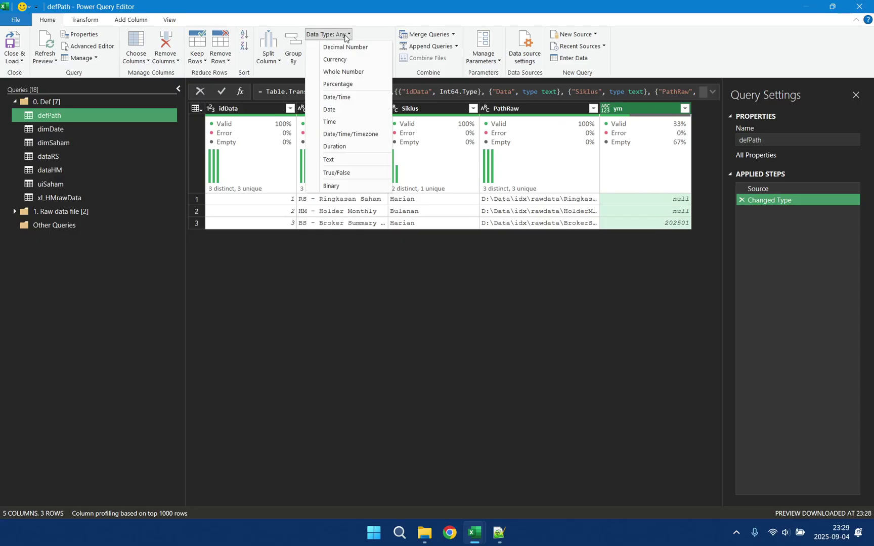
{"action": "left_click", "coordinate": [343, 161]}
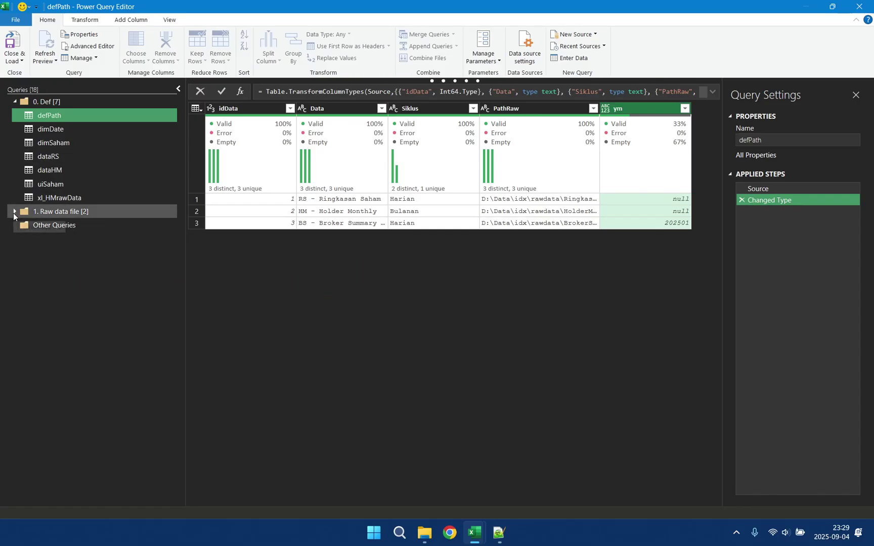
- Create a query group named C. Broker Summary [BS] inside the 1. Raw data file group
{"action": "left_click", "coordinate": [14, 216]}
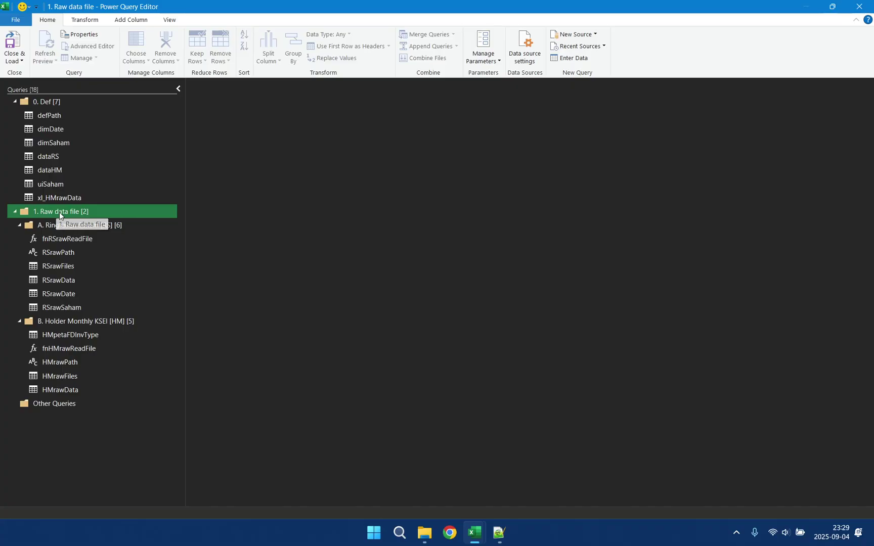
{"action": "right_click", "coordinate": [60, 212]}
{"action": "left_click", "coordinate": [134, 259]}
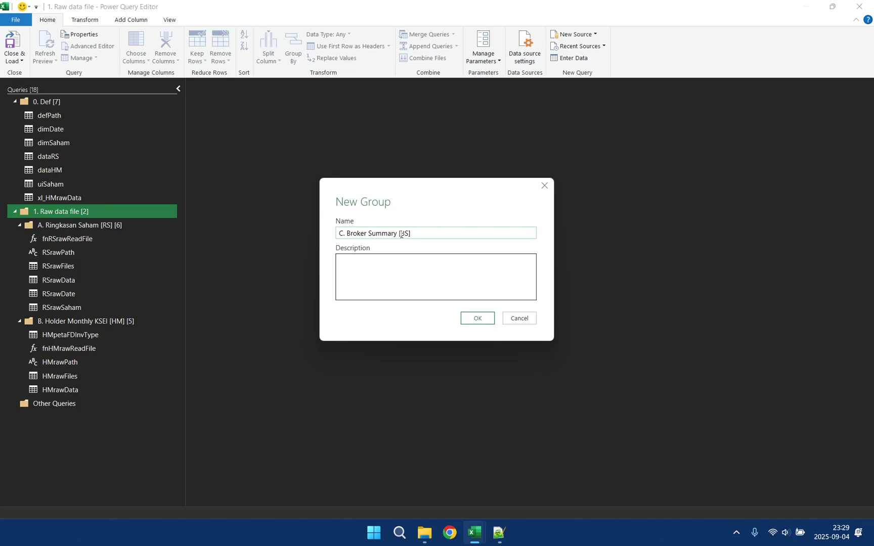
{"action": "left_click", "coordinate": [470, 317]}
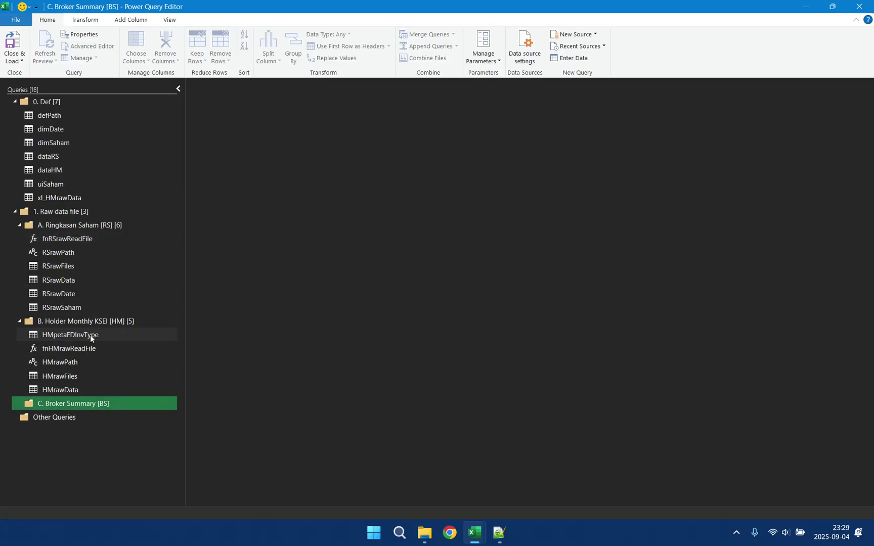
- Duplicate the HMrawPath query and move the copy into the C. Broker Summary [BS] group
{"action": "left_click", "coordinate": [82, 363]}
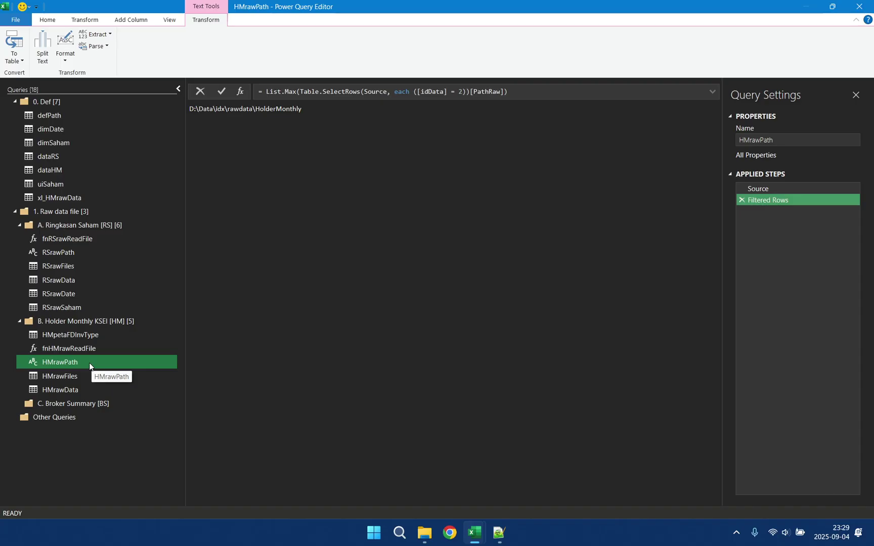
{"action": "right_click", "coordinate": [90, 364]}
{"action": "left_click", "coordinate": [141, 408]}
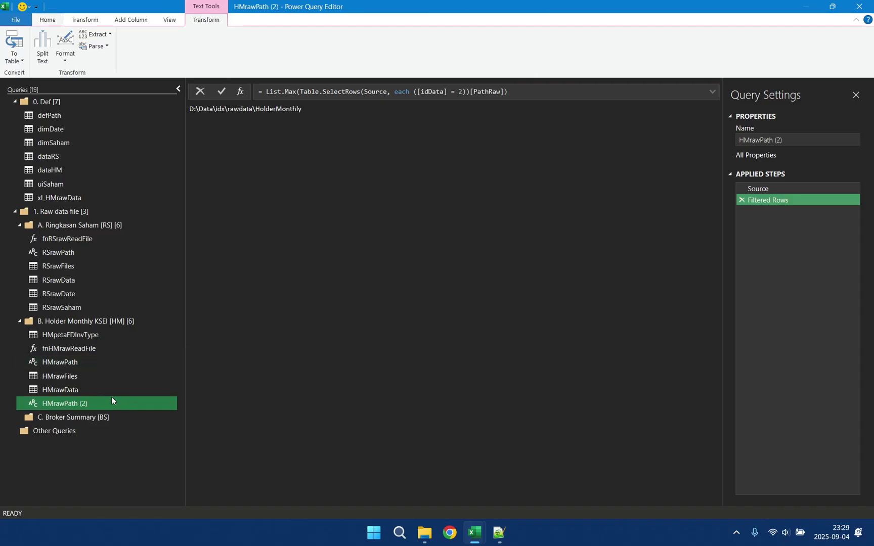
{"action": "left_click_drag", "start_coordinate": [81, 406], "coordinate": [83, 415]}
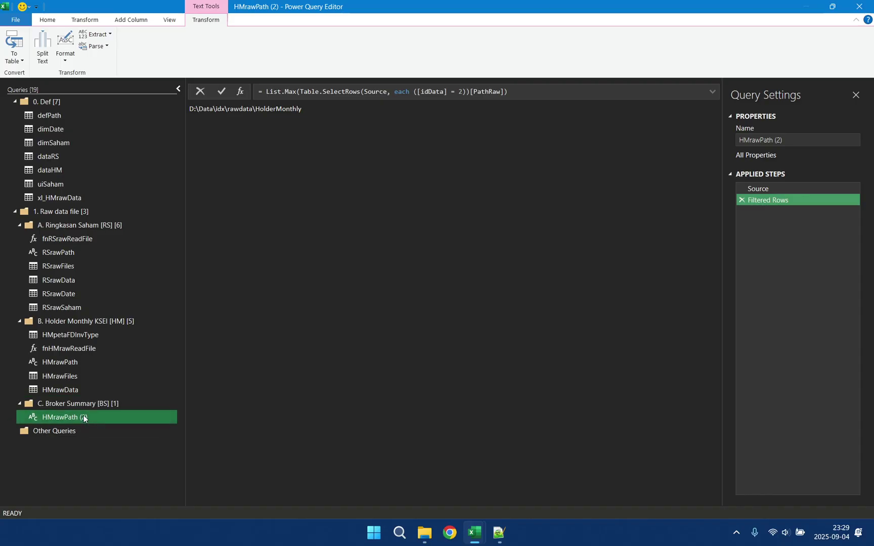
- Collapse the A. Ringkasan Saham [RS] and 0. Def groups and rename the HMrawPath copy as BSrawPath
{"action": "left_click", "coordinate": [20, 224]}
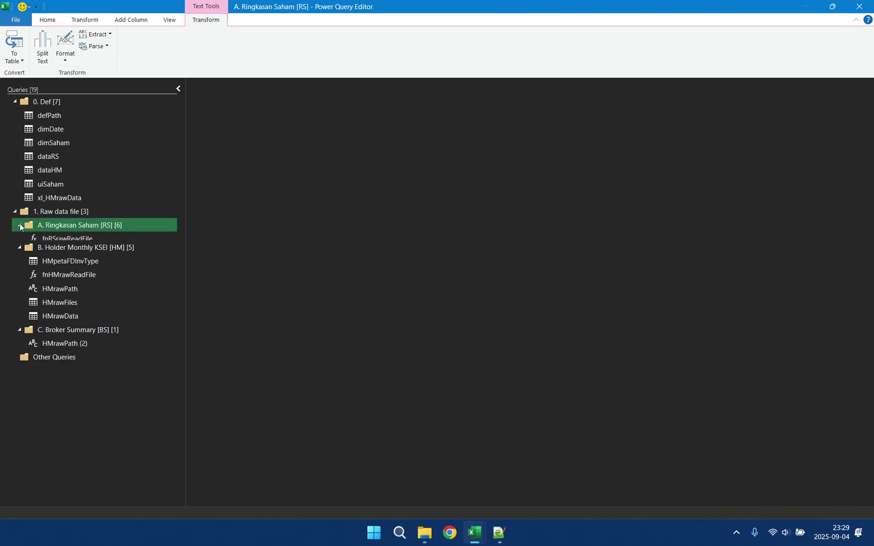
{"action": "left_click", "coordinate": [14, 102]}
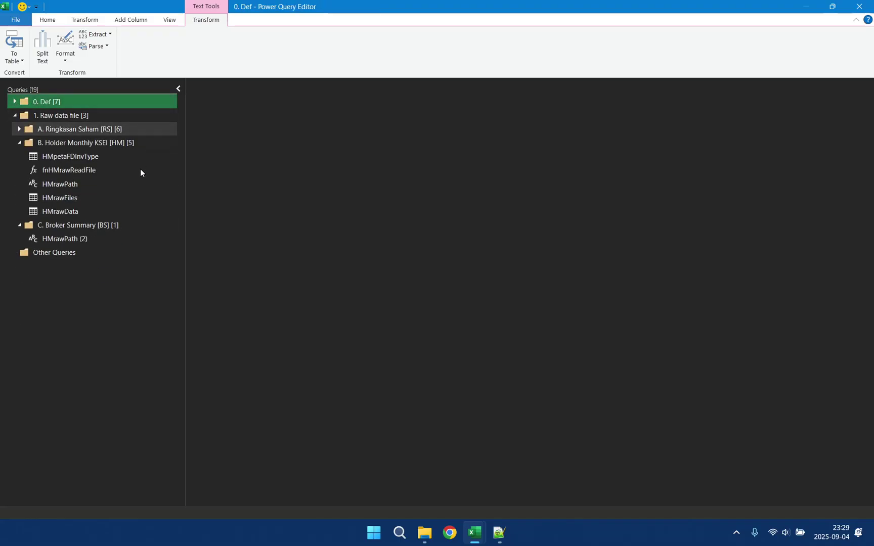
{"action": "left_click", "coordinate": [76, 240]}
{"action": "right_click", "coordinate": [83, 242]}
{"action": "key", "text": "Escape"}
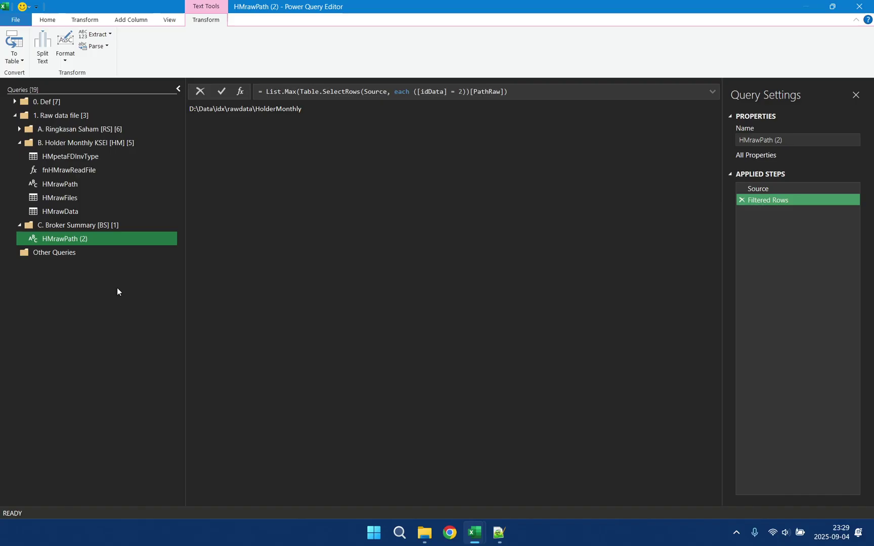
{"action": "right_click", "coordinate": [107, 239]}
{"action": "left_click", "coordinate": [134, 283]}
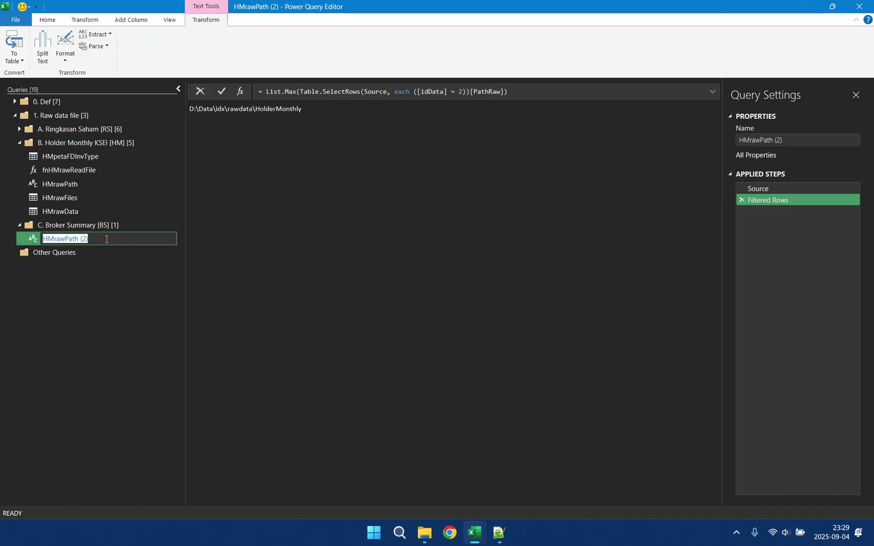
{"action": "left_click", "coordinate": [105, 242]}
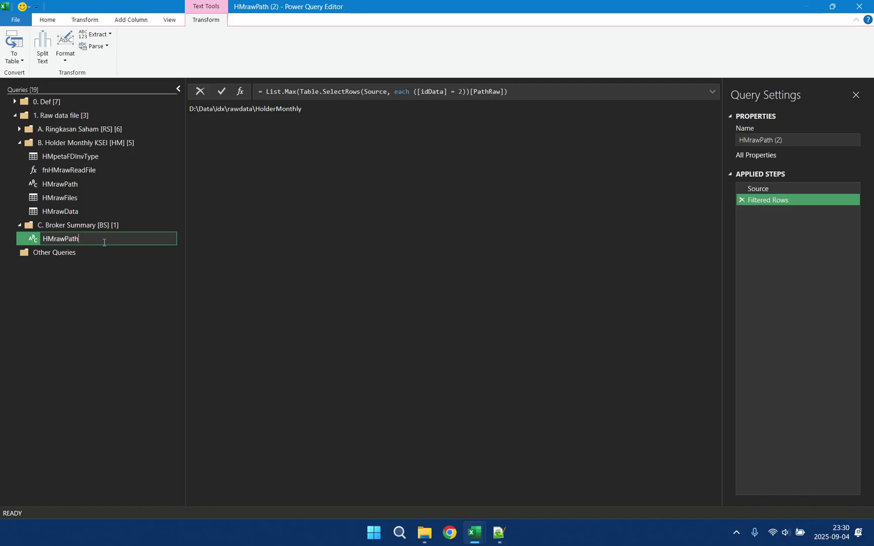
{"action": "key", "text": "BackSpace"}
{"action": "key", "text": "BackSpace"}
{"action": "type", "text": "BS"}
{"action": "key", "text": "Return"}
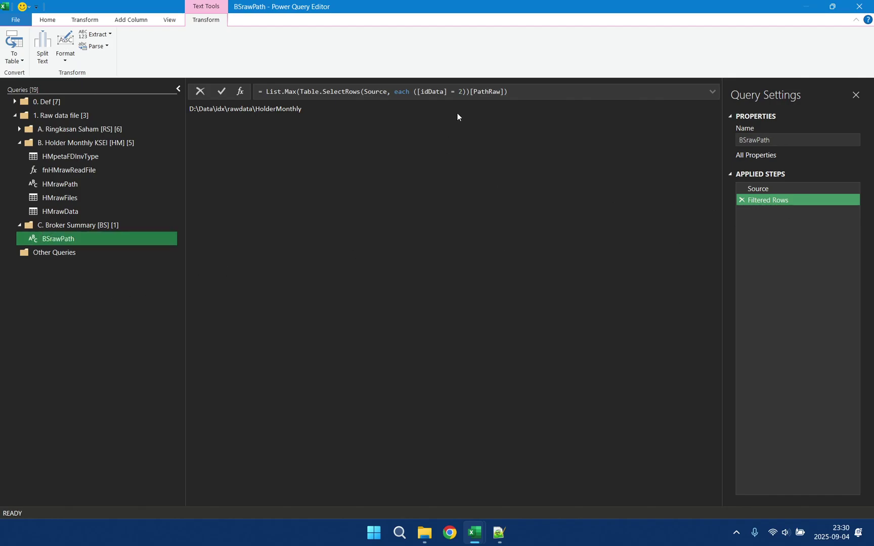
- Change the Filtered Rows formula of BSrawPath to select the row where idData = 3
{"action": "left_click", "coordinate": [790, 188]}
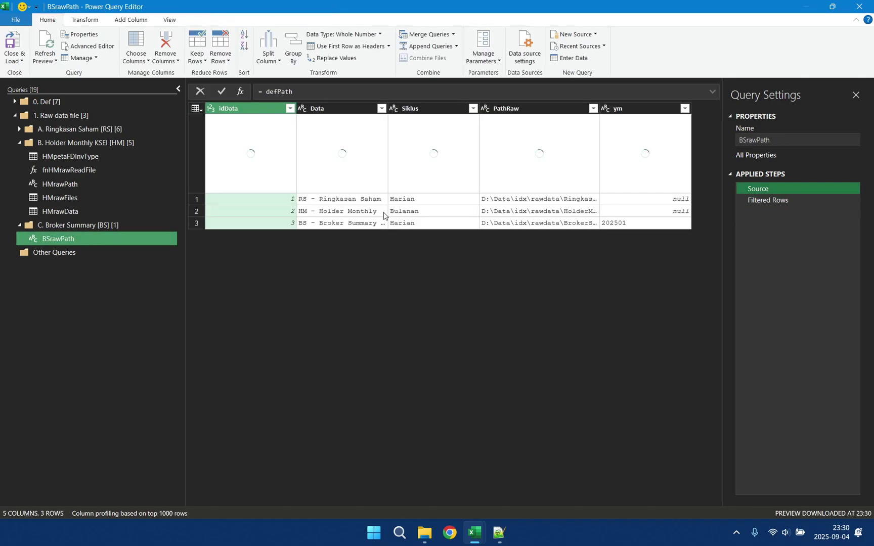
{"action": "left_click", "coordinate": [768, 200]}
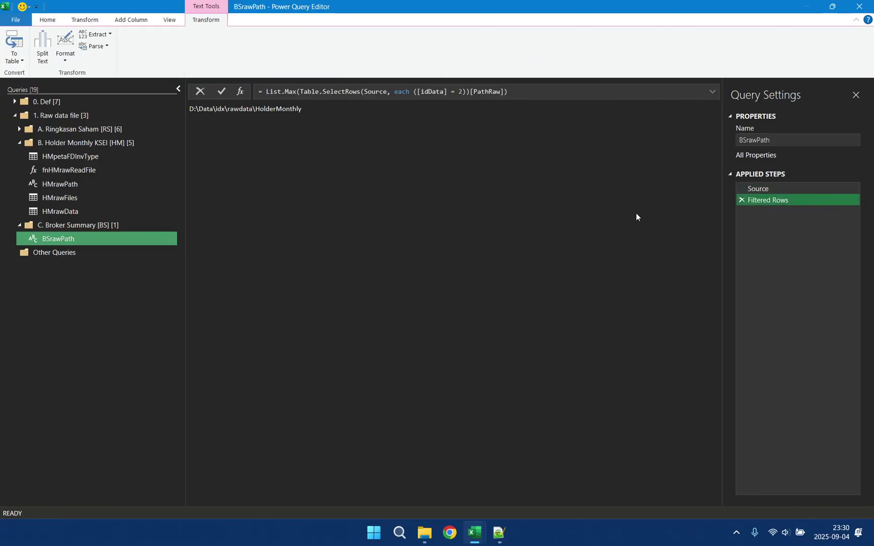
{"action": "left_click", "coordinate": [461, 91]}
{"action": "key", "text": "Return"}
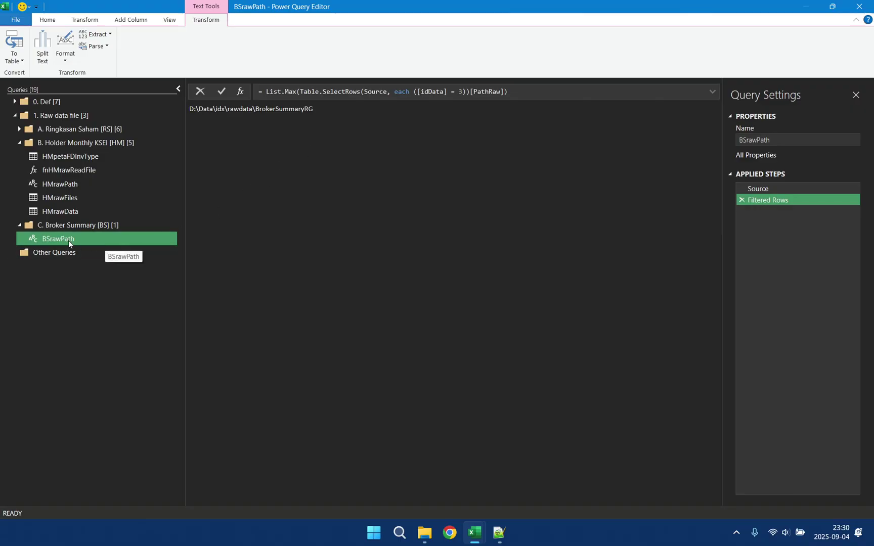
- Duplicate the BSrawPath query in the C. Broker Summary [BS] group and rename the copy as BSrawYM
{"action": "right_click", "coordinate": [82, 239]}
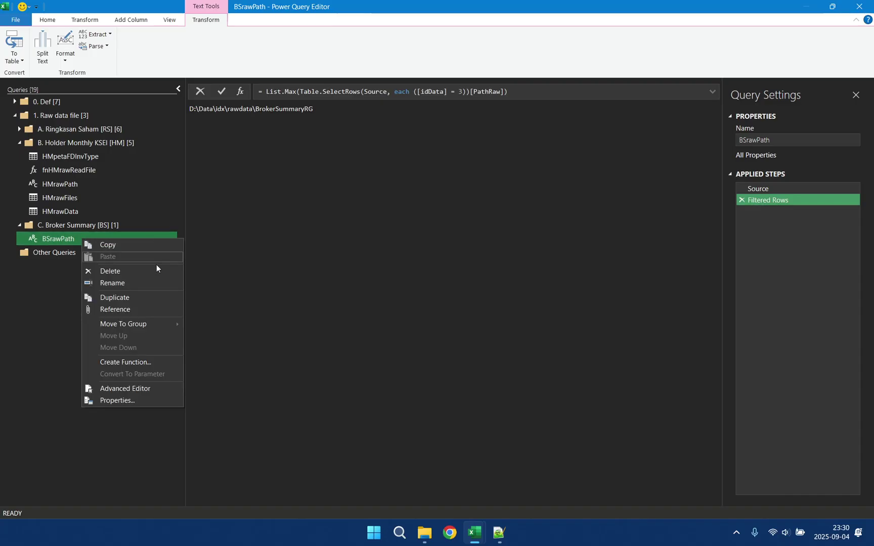
{"action": "left_click", "coordinate": [132, 301]}
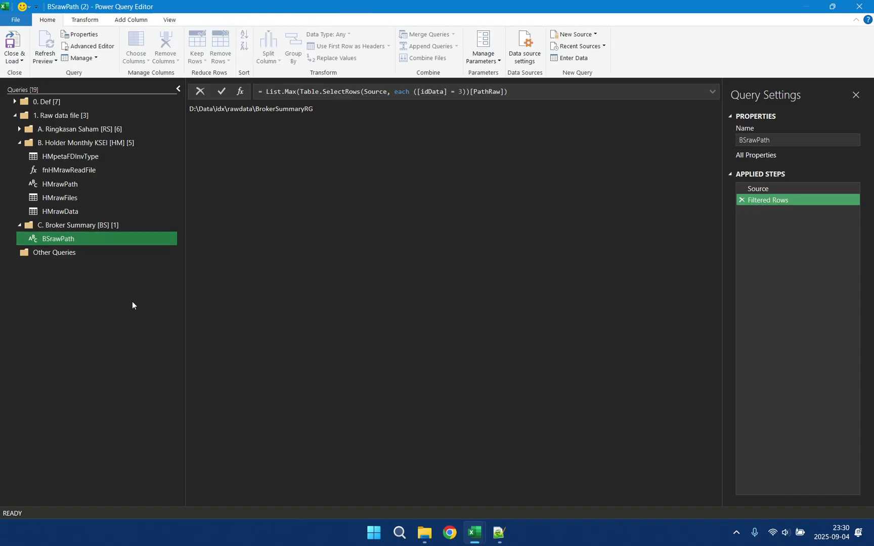
{"action": "right_click", "coordinate": [120, 255]}
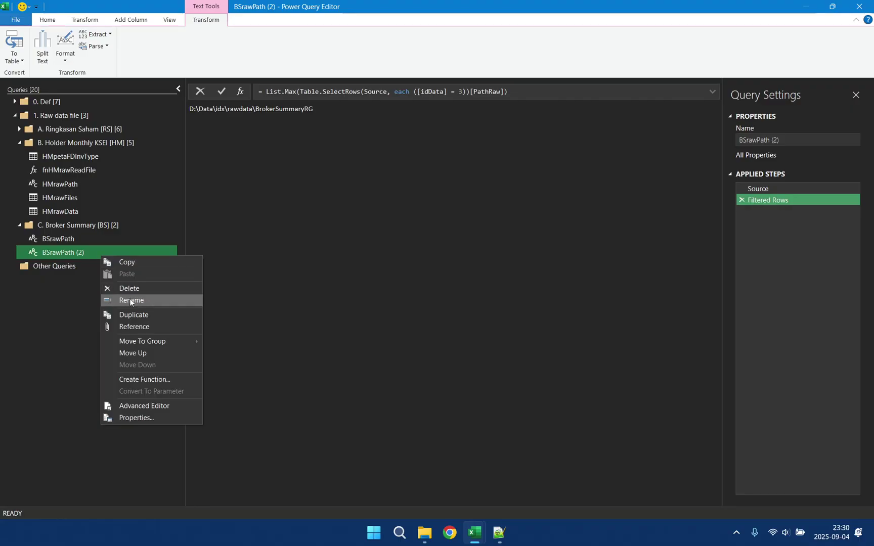
{"action": "left_click", "coordinate": [130, 299]}
{"action": "left_click", "coordinate": [101, 255]}
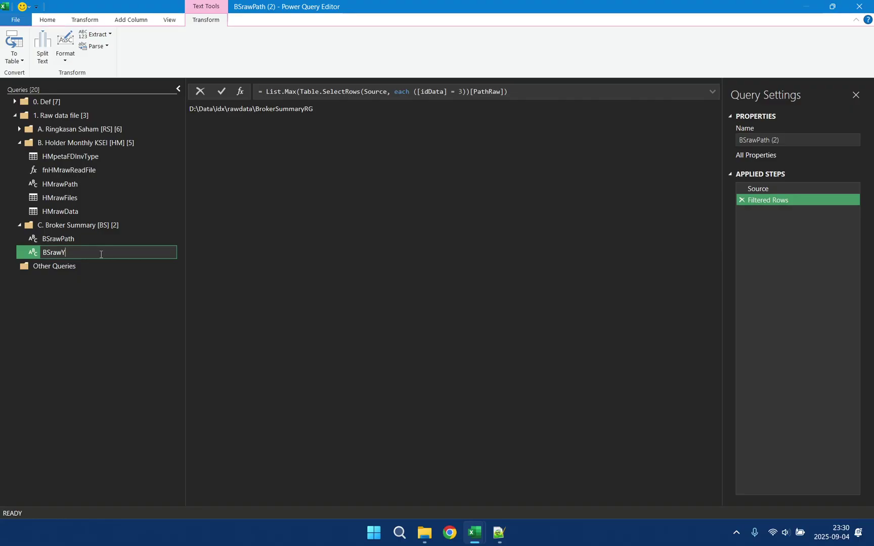
{"action": "key", "text": "Return"}
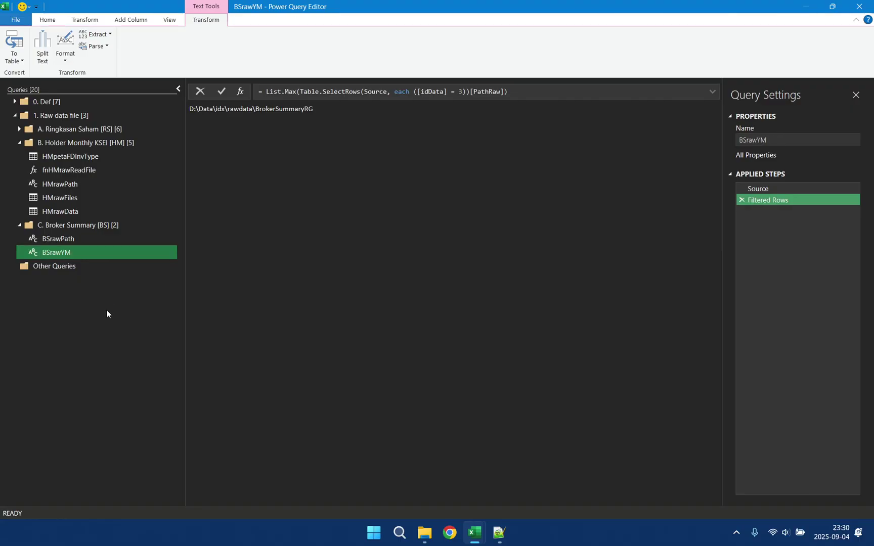
- Change the Filtered Rows formula of BSrawYM to return the ym column instead of PathRaw
{"action": "left_click", "coordinate": [785, 187]}
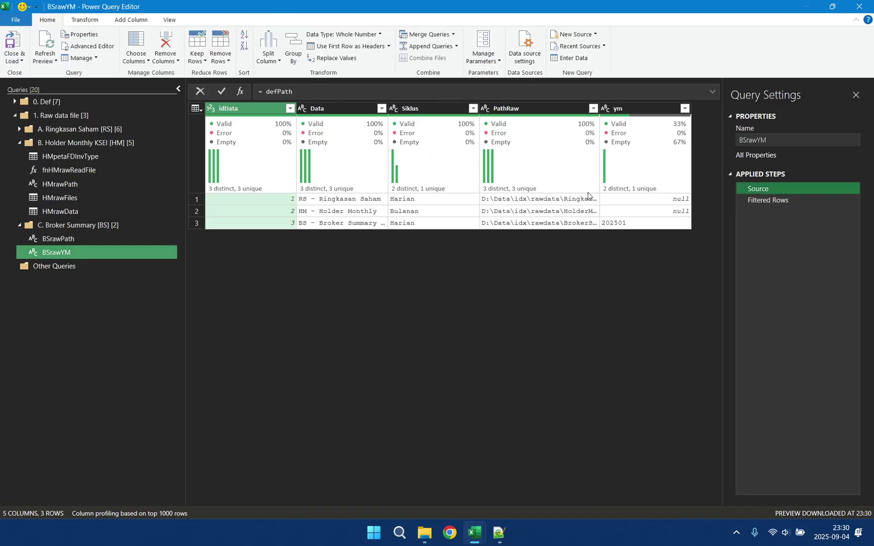
{"action": "left_click", "coordinate": [783, 201]}
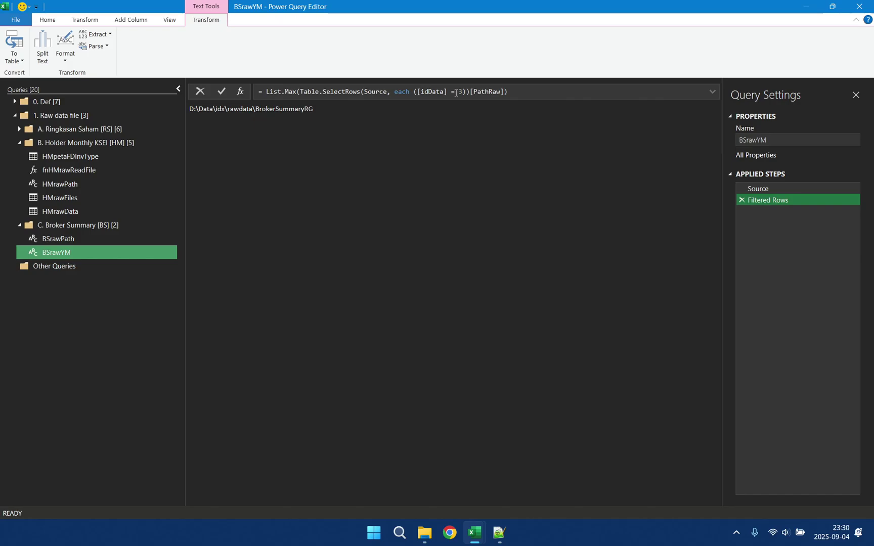
{"action": "double_click", "coordinate": [488, 91]}
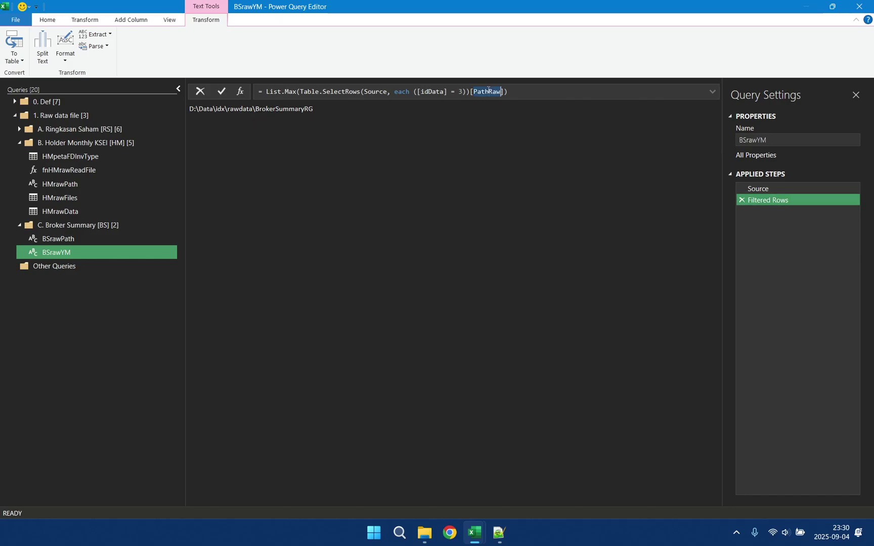
{"action": "type", "text": "ym"}
{"action": "key", "text": "Return"}
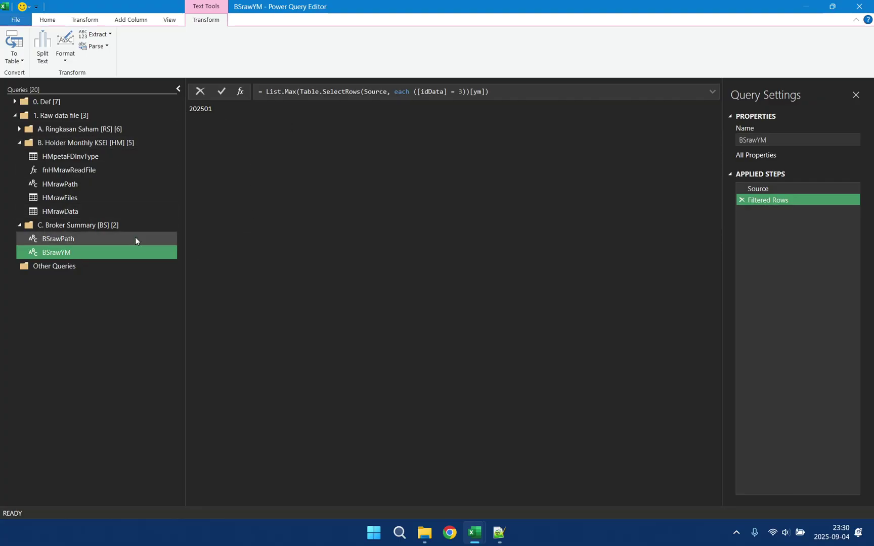
- Start a new query from a folder inside the C. Broker Summary [BS] group
{"action": "left_click", "coordinate": [66, 199]}
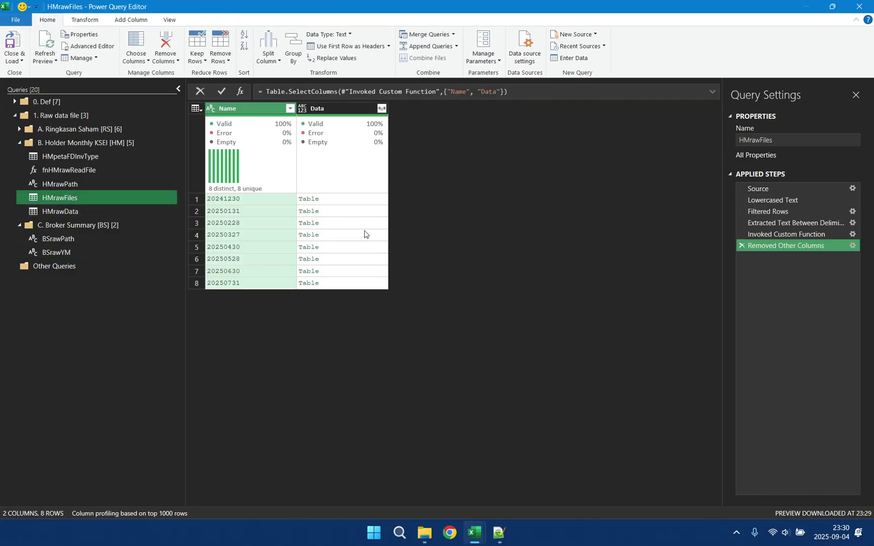
{"action": "left_click", "coordinate": [73, 255]}
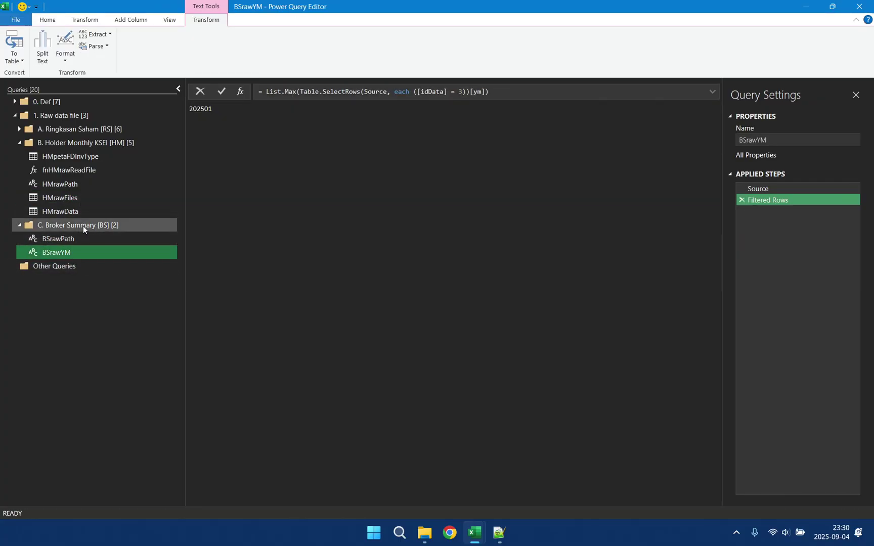
{"action": "left_click", "coordinate": [82, 226]}
{"action": "right_click", "coordinate": [83, 226]}
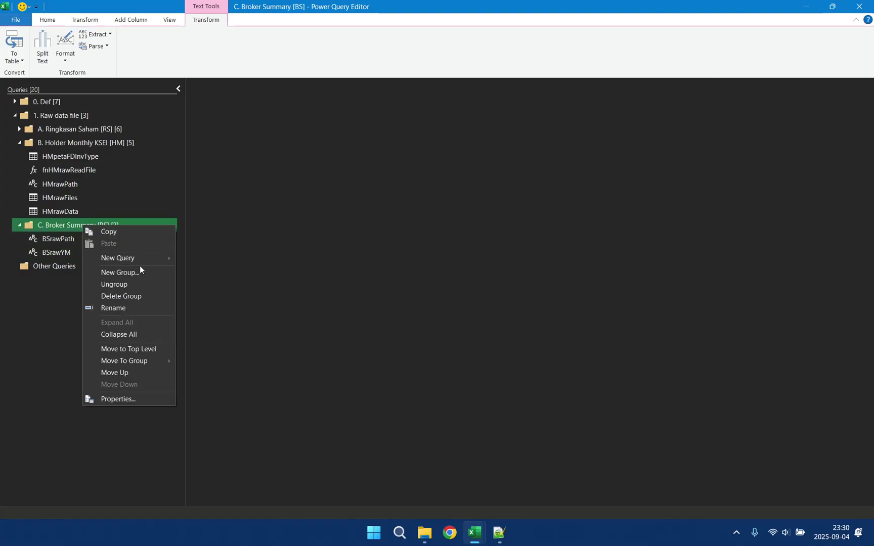
{"action": "mouse_move", "coordinate": [146, 258]}
{"action": "mouse_move", "coordinate": [211, 257]}
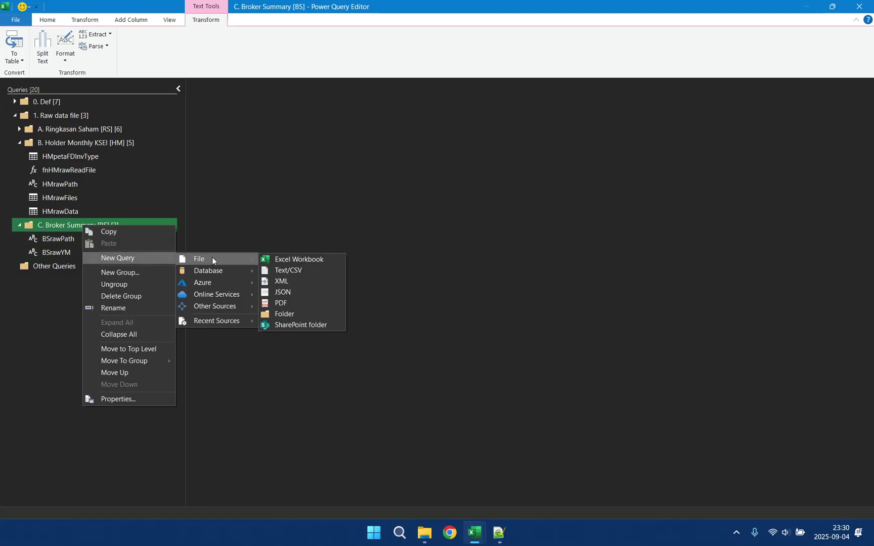
{"action": "left_click", "coordinate": [308, 313]}
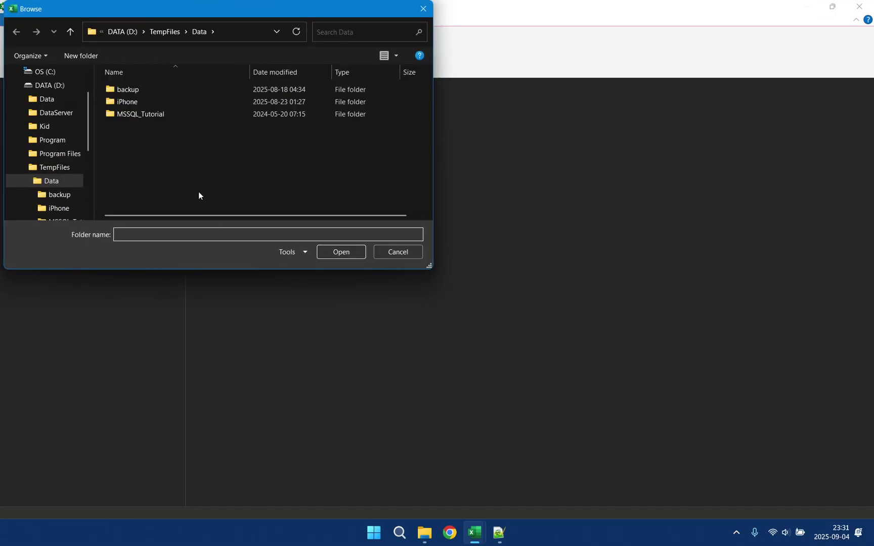
- Choose the folder D:\Data\idx\rawdata\BrokerSummaryRG\202501 as the source and load its file list for transforming without combining
{"action": "left_click", "coordinate": [21, 167]}
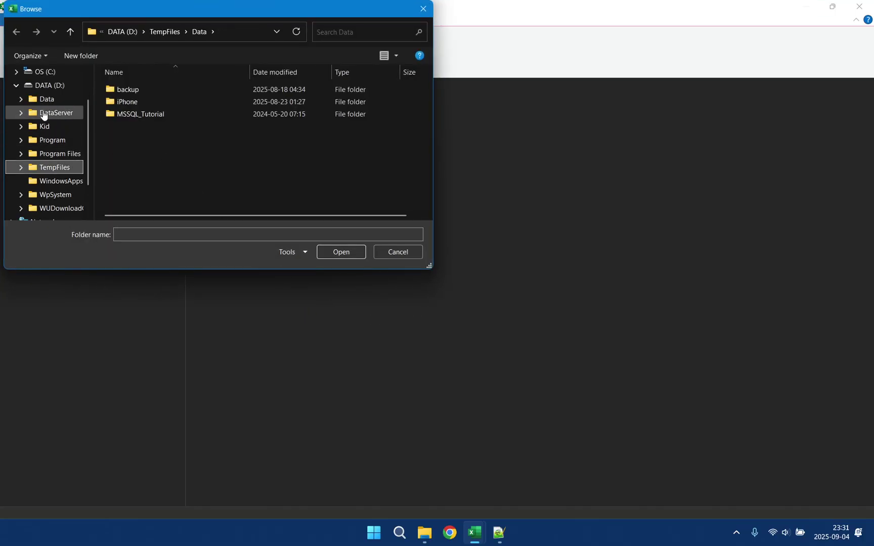
{"action": "left_click", "coordinate": [51, 102]}
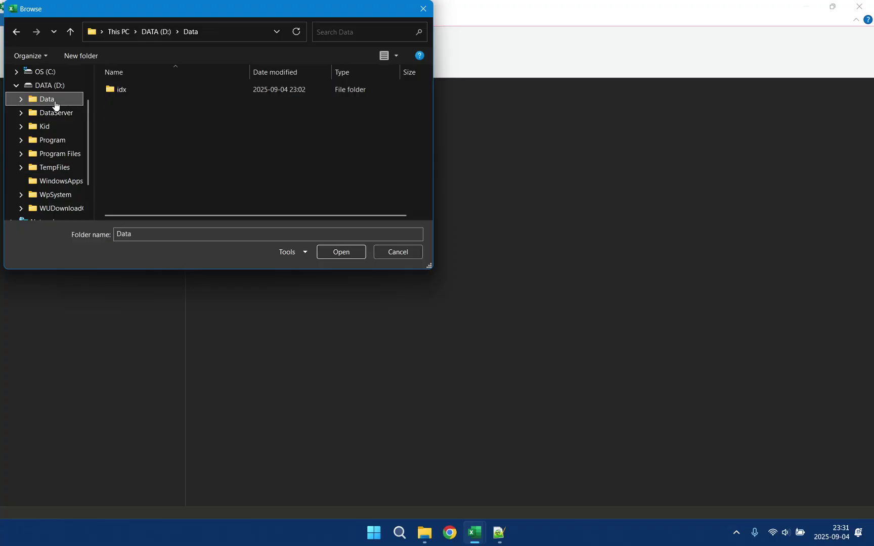
{"action": "double_click", "coordinate": [147, 89]}
{"action": "left_click", "coordinate": [147, 89]}
{"action": "double_click", "coordinate": [147, 89]}
{"action": "double_click", "coordinate": [152, 89]}
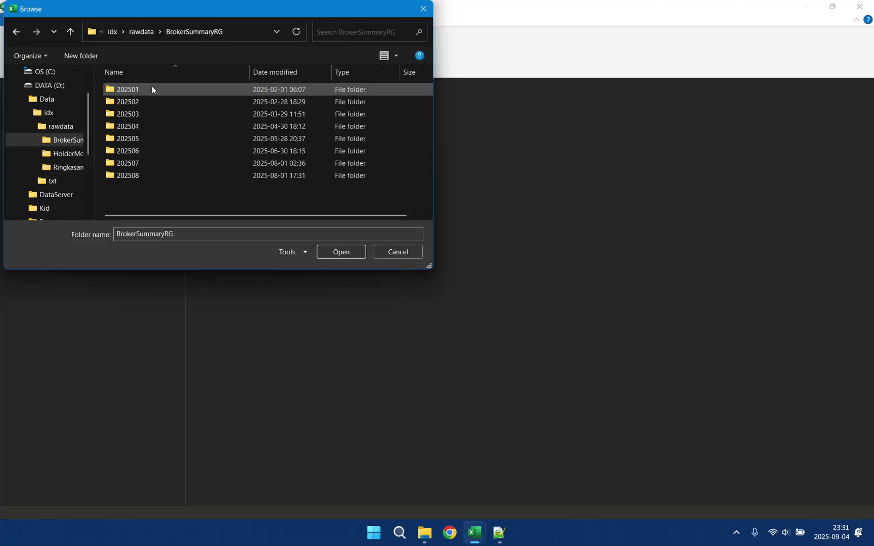
{"action": "left_click", "coordinate": [145, 90]}
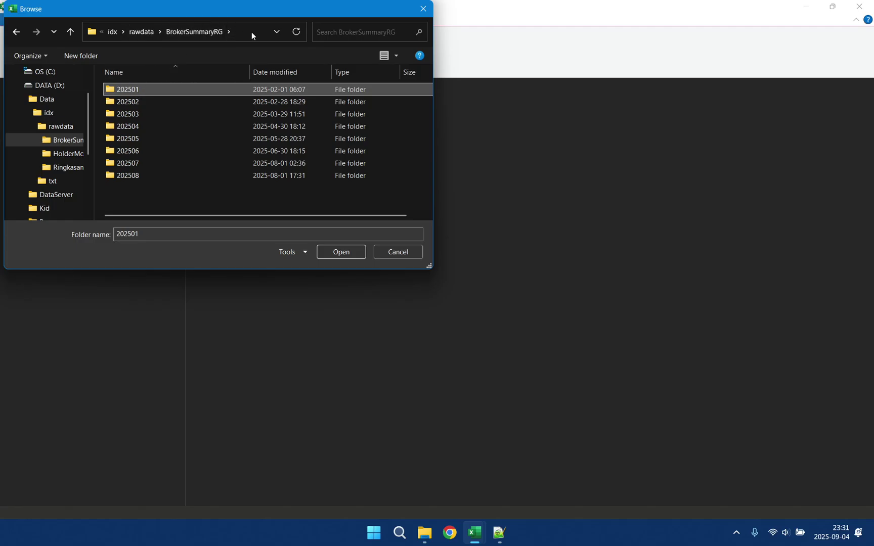
{"action": "left_click", "coordinate": [349, 252]}
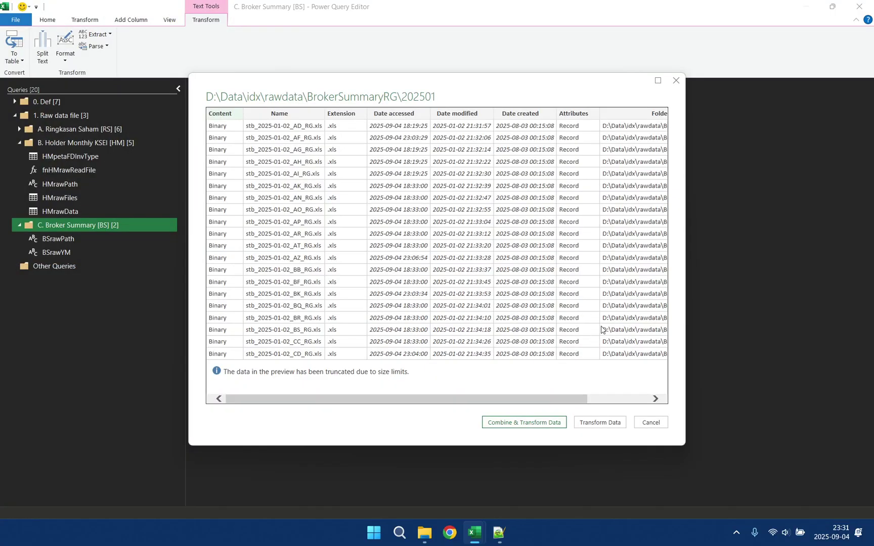
{"action": "left_click", "coordinate": [607, 422]}
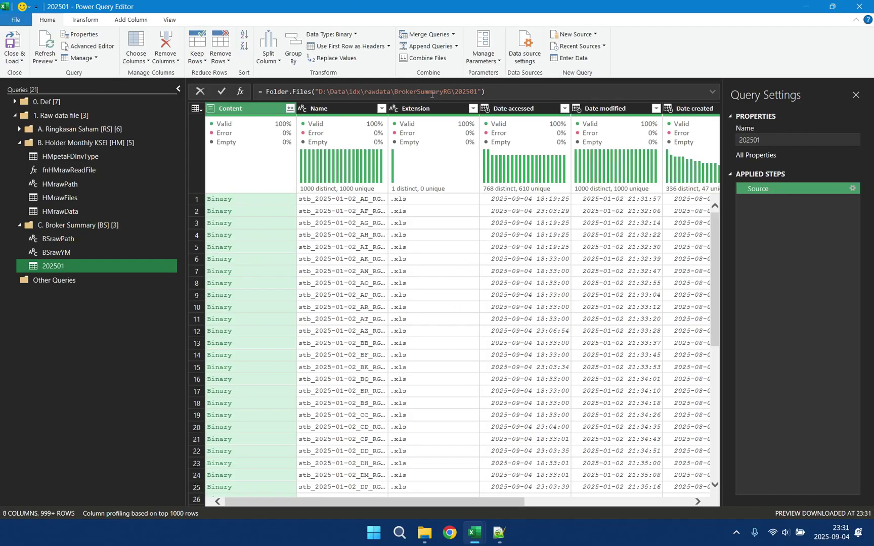
- Shorten the folder path in the Source formula of the 202501 query to D:\Data\idx\rawdata\BrokerSummaryRG
{"action": "left_click_drag", "start_coordinate": [455, 91], "coordinate": [478, 91]}
{"action": "key", "text": "BackSpace"}
{"action": "key", "text": "BackSpace"}
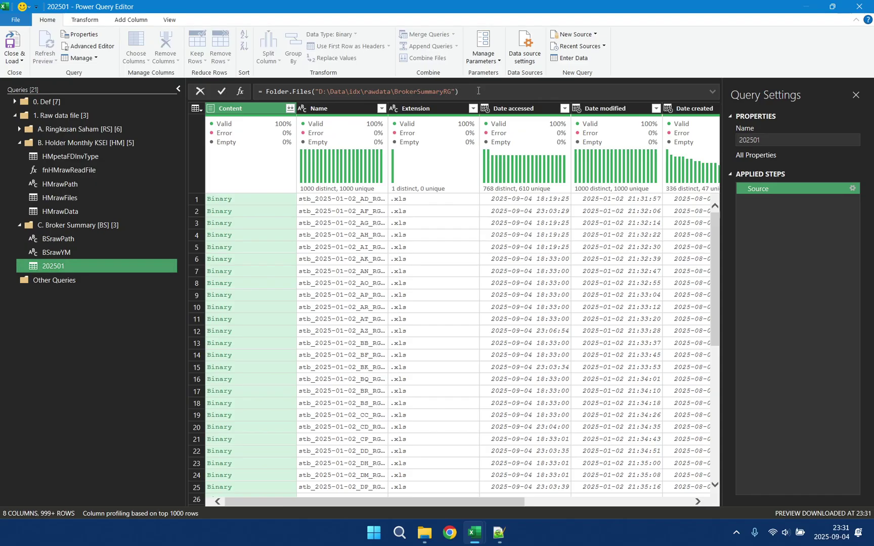
{"action": "key", "text": "Return"}
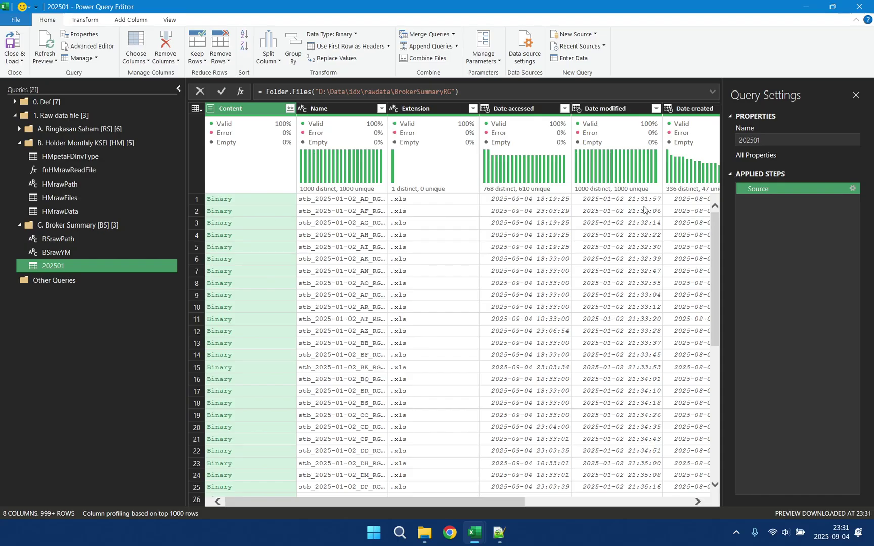
- Replace the hard-coded folder path in the Source formula of the 202501 query with BSrawPath
{"action": "left_click", "coordinate": [315, 90]}
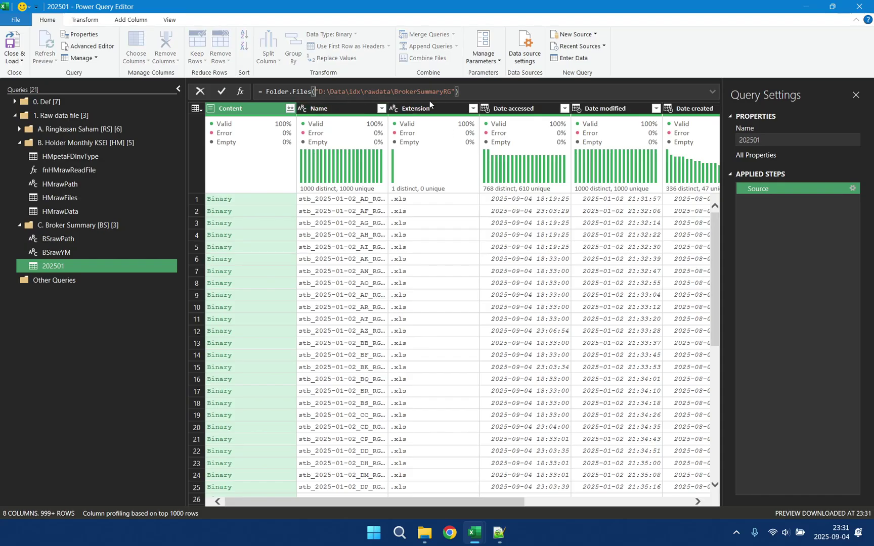
{"action": "left_click", "coordinate": [455, 91], "text": "shift"}
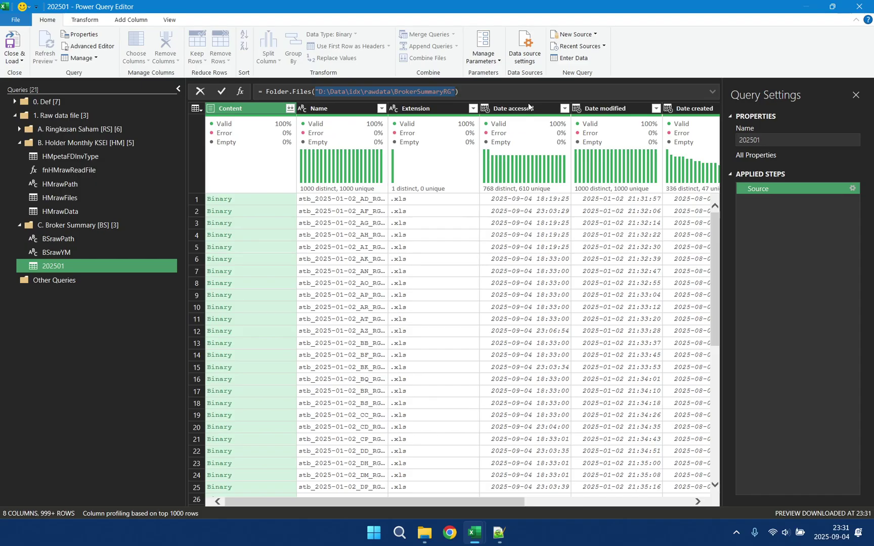
{"action": "type", "text": "BSra"}
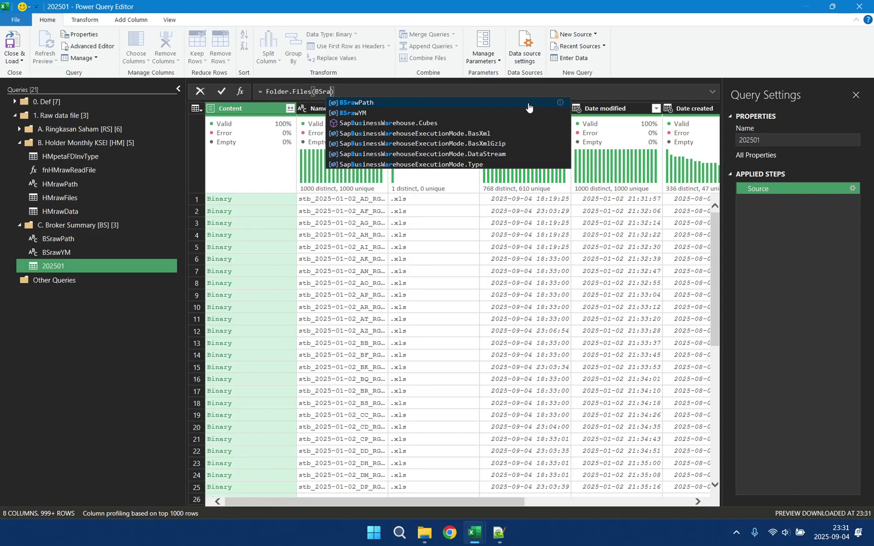
{"action": "left_click", "coordinate": [528, 103]}
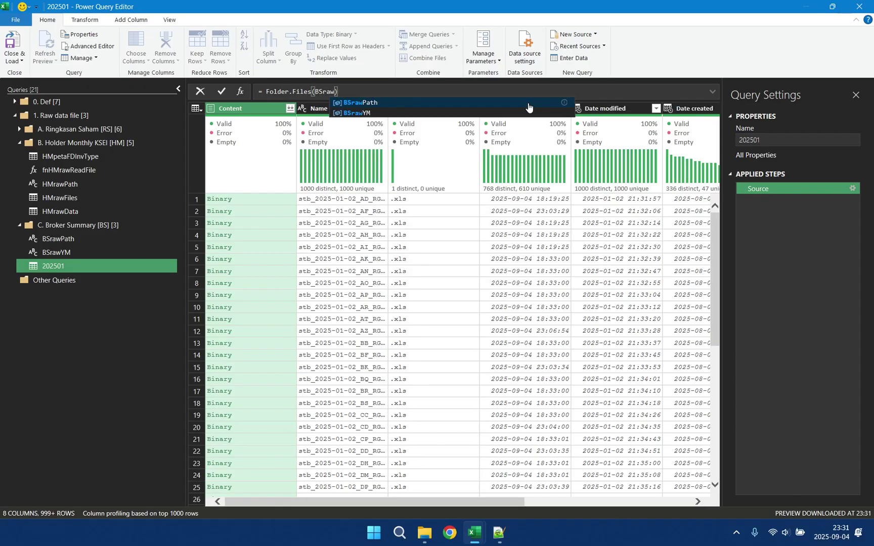
{"action": "left_click", "coordinate": [822, 248]}
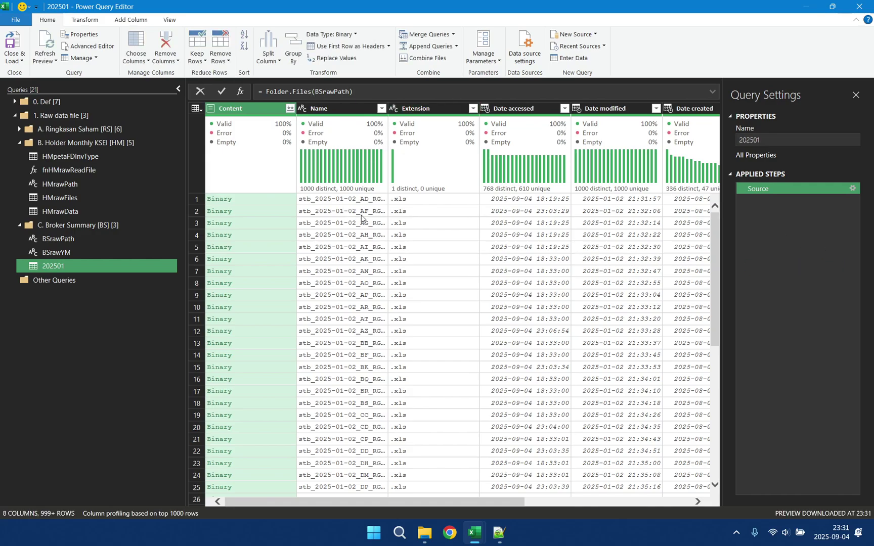
- Change the function in the Source formula from Folder.Files to Folder.Contents
{"action": "left_click", "coordinate": [300, 92]}
{"action": "double_click", "coordinate": [300, 92]}
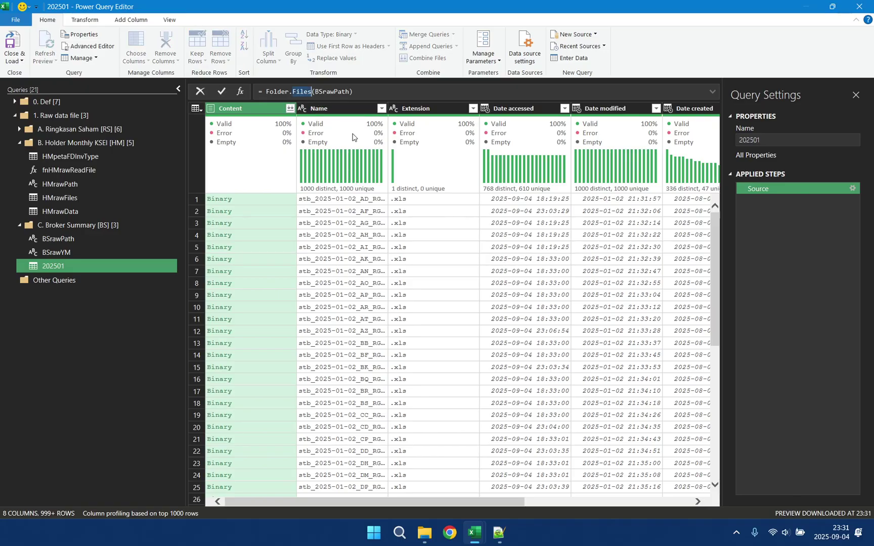
{"action": "type", "text": "Contents"}
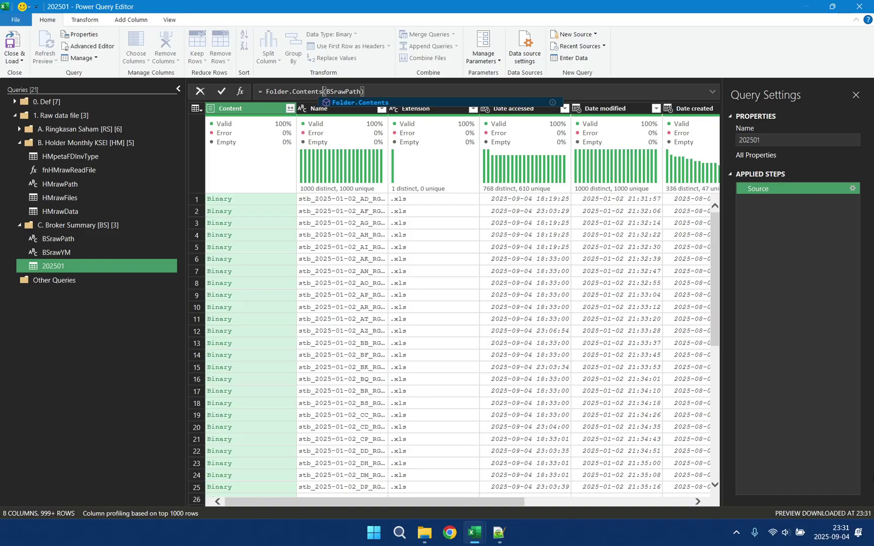
{"action": "key", "text": "Return"}
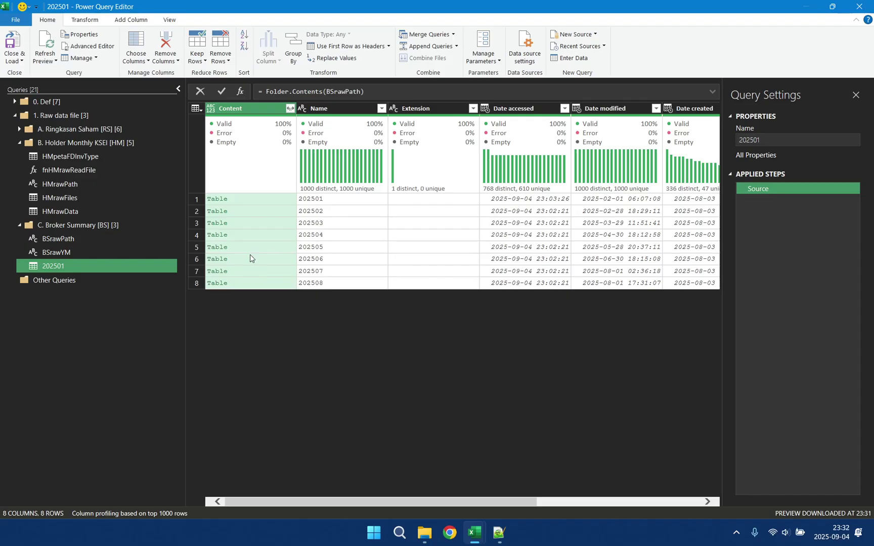
- Rename the 202501 query as BSrawFiles
{"action": "right_click", "coordinate": [75, 267]}
{"action": "left_click", "coordinate": [123, 312]}
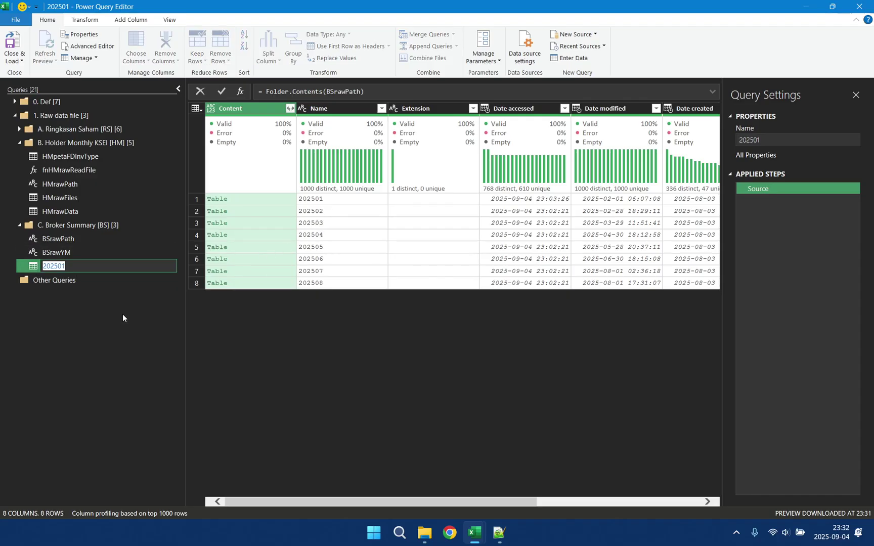
{"action": "type", "text": "BSrawFiles"}
{"action": "key", "text": "Return"}
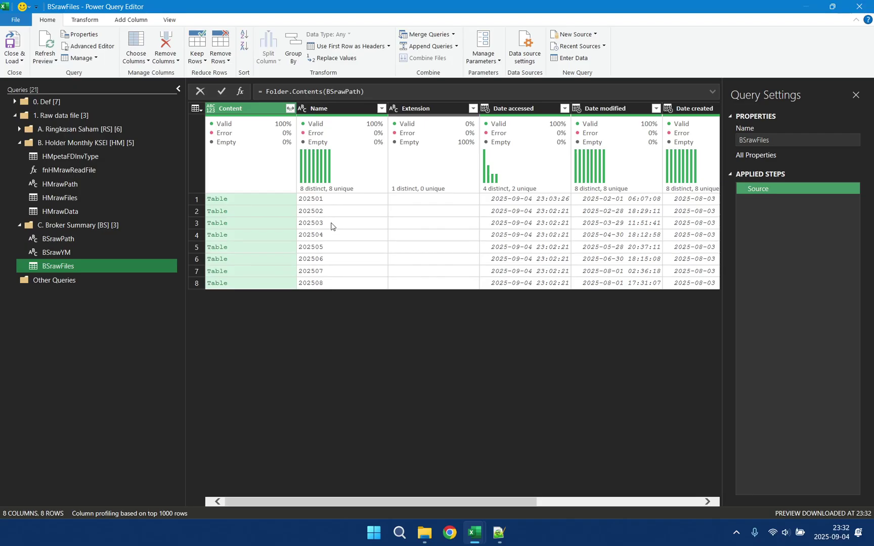
- Filter the Name column of BSrawFiles to keep only 202503
{"action": "left_click", "coordinate": [381, 110]}
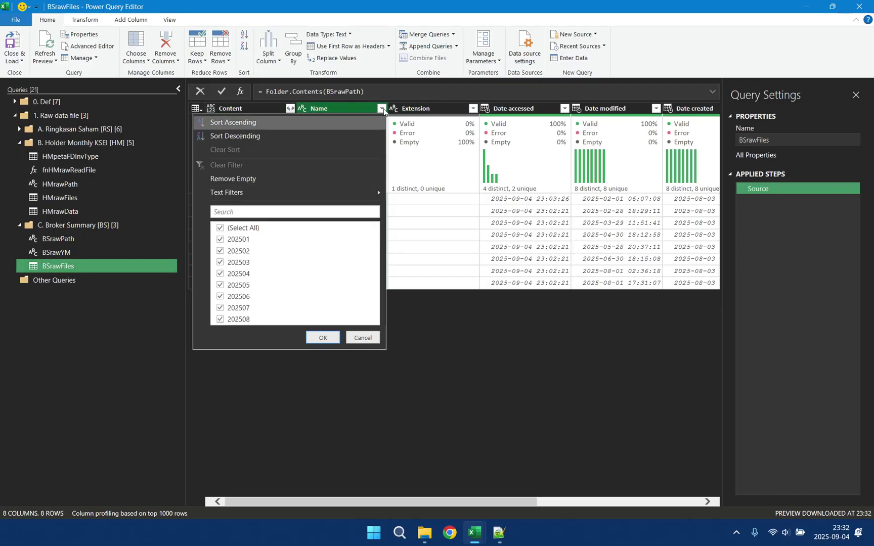
{"action": "left_click", "coordinate": [220, 228]}
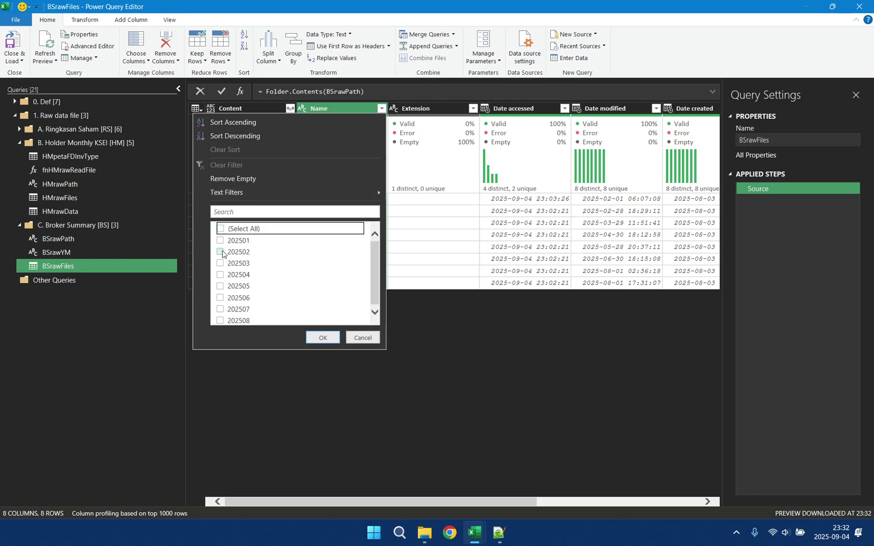
{"action": "left_click", "coordinate": [220, 263]}
{"action": "left_click", "coordinate": [323, 338]}
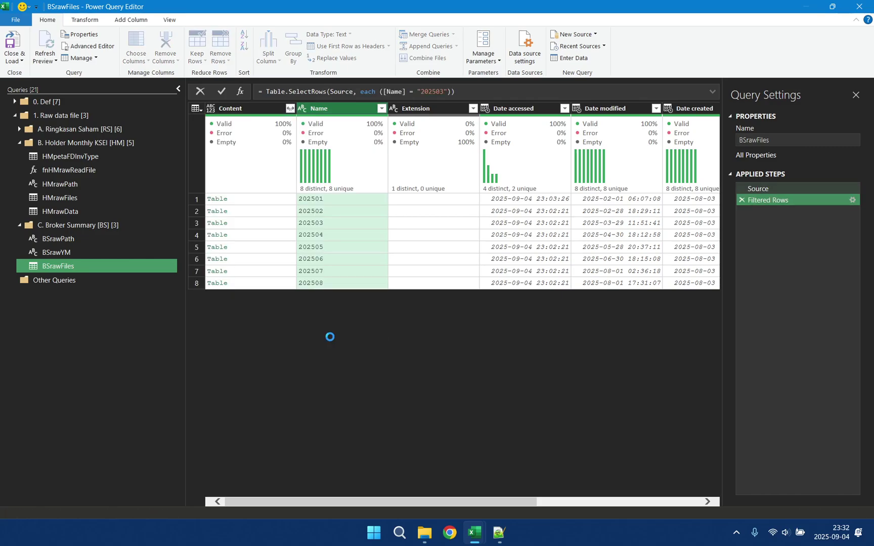
- Replace the fixed value "202503" in the Filtered Rows formula of BSrawFiles with BSrawYM
{"action": "left_click", "coordinate": [417, 92]}
{"action": "left_click", "coordinate": [448, 91], "text": "shift"}
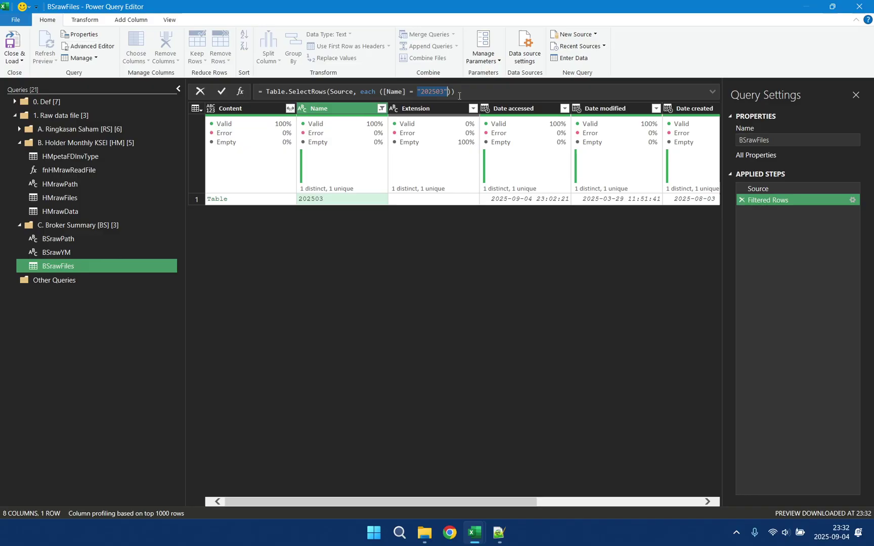
{"action": "type", "text": "BSrawYM"}
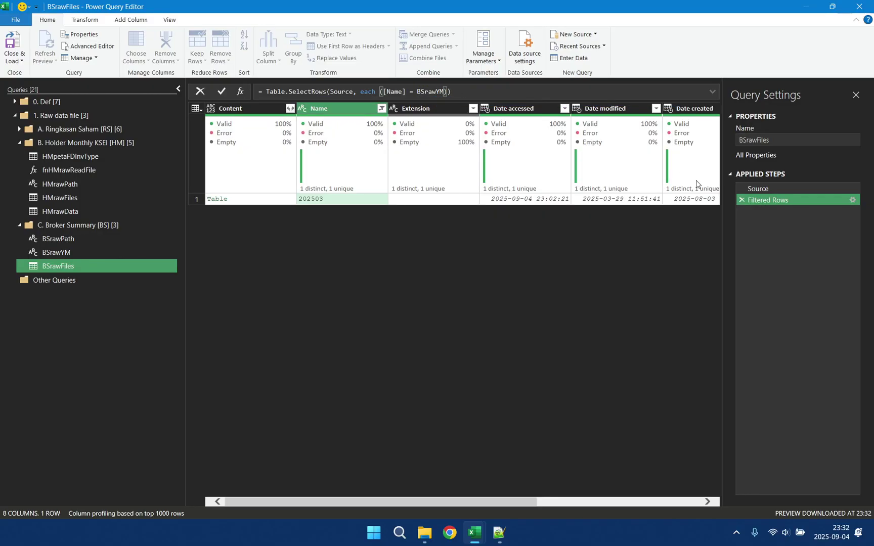
{"action": "key", "text": "Return"}
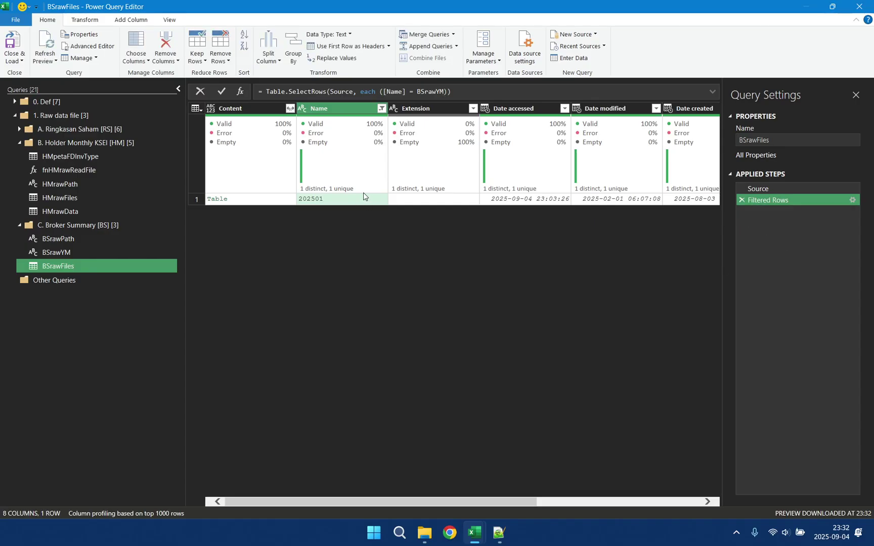
- Remove all columns except Content and Name from BSrawFiles
{"action": "left_click", "coordinate": [249, 107]}
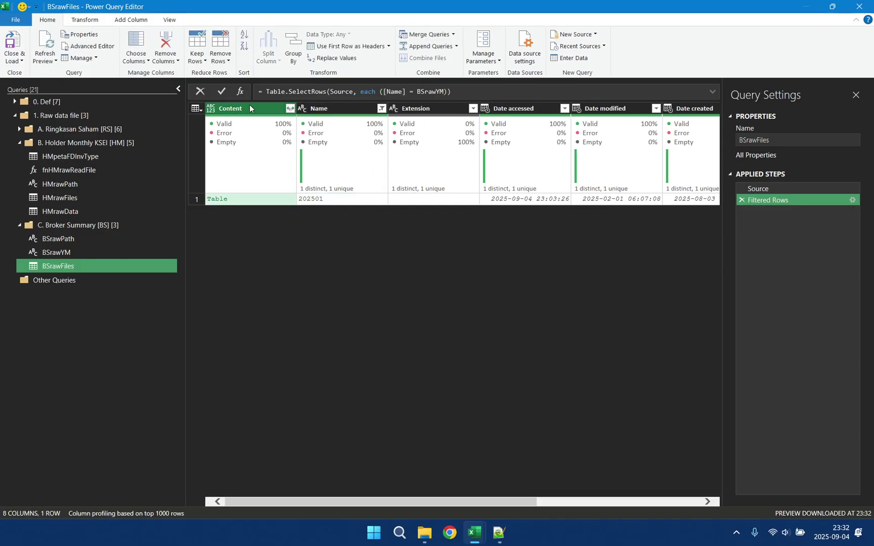
{"action": "left_click", "coordinate": [324, 108], "text": "ctrl"}
{"action": "right_click", "coordinate": [331, 108]}
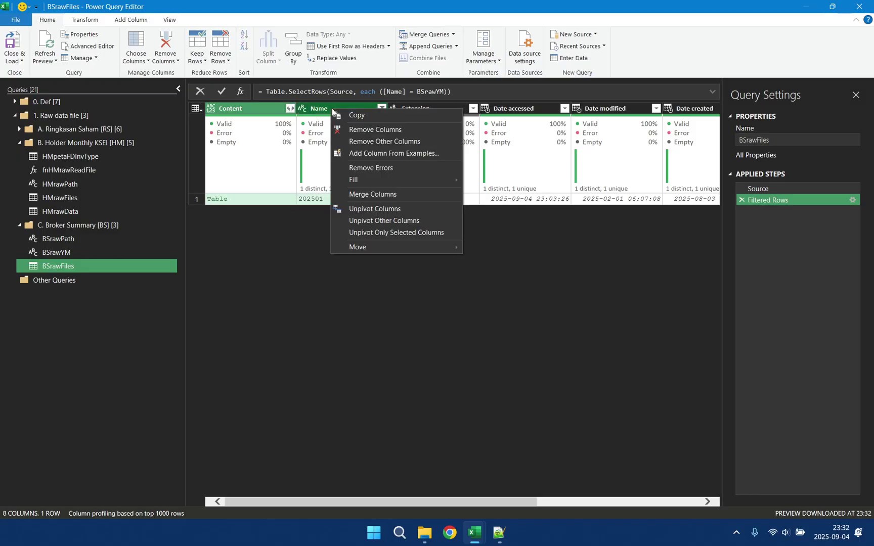
{"action": "left_click", "coordinate": [428, 141]}
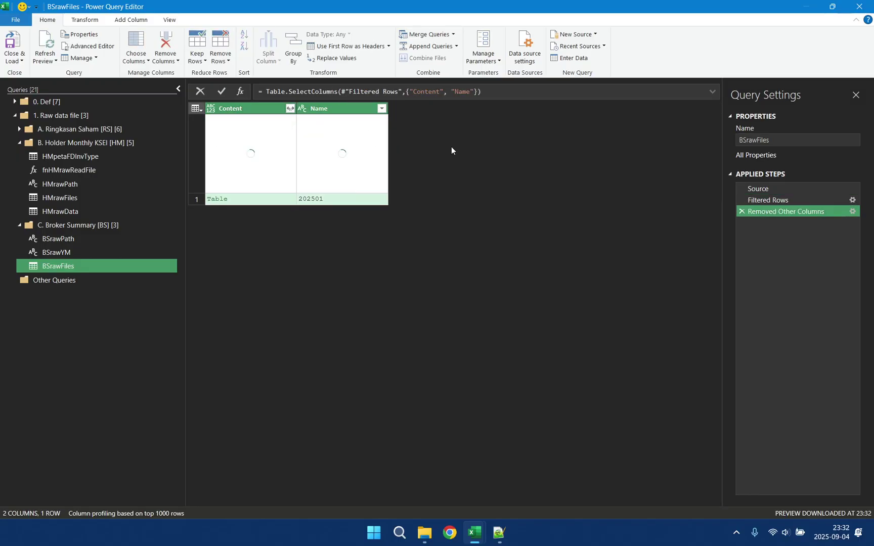
{"action": "left_click", "coordinate": [772, 187]}
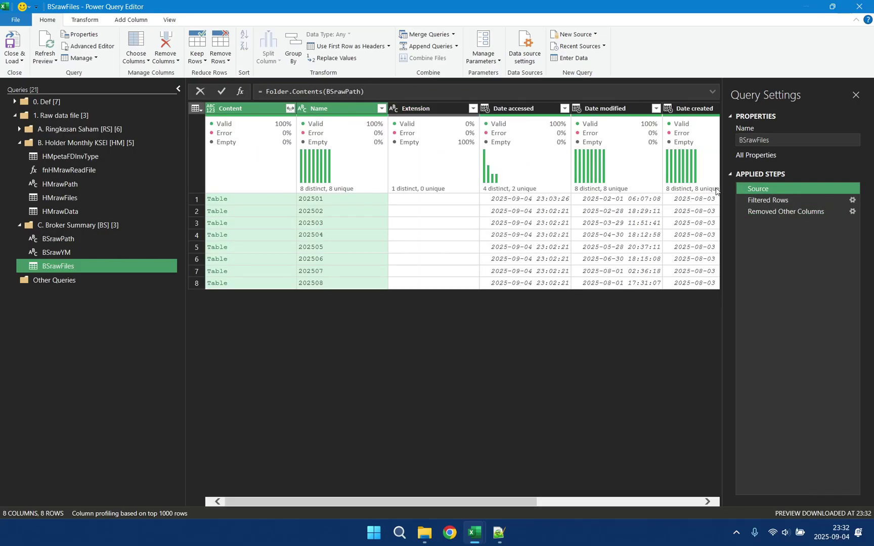
{"action": "left_click", "coordinate": [789, 201]}
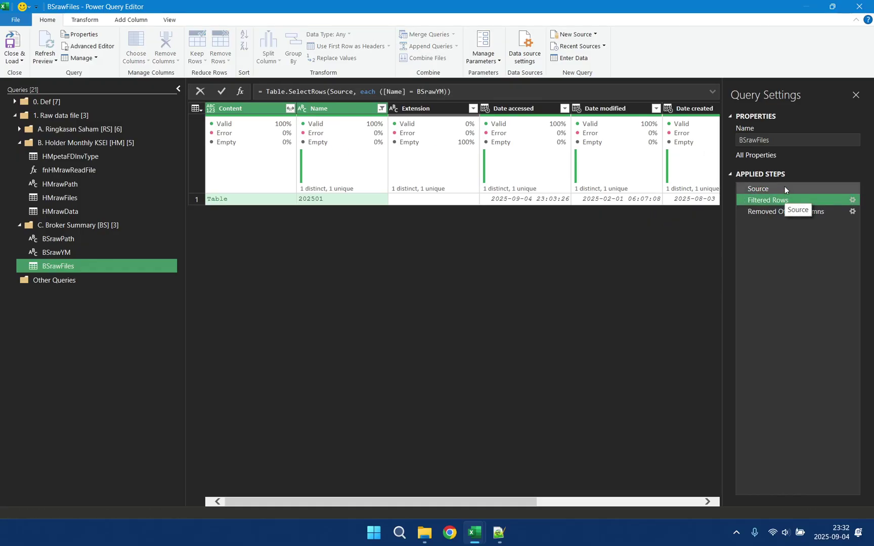
{"action": "left_click", "coordinate": [785, 187]}
{"action": "left_click", "coordinate": [781, 200]}
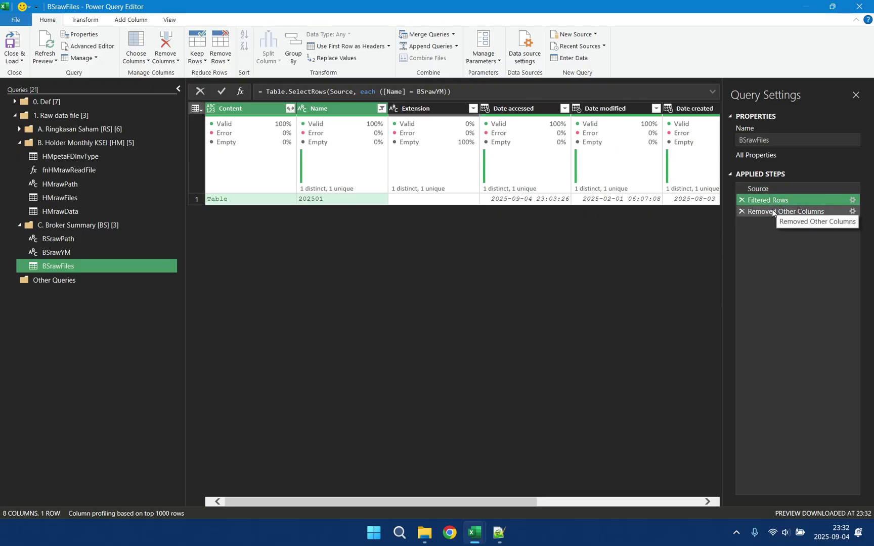
- Replace the Source reference in the Filtered Rows formula with the Source step's expression, Folder.Contents(BSrawPath)
{"action": "left_click", "coordinate": [779, 188]}
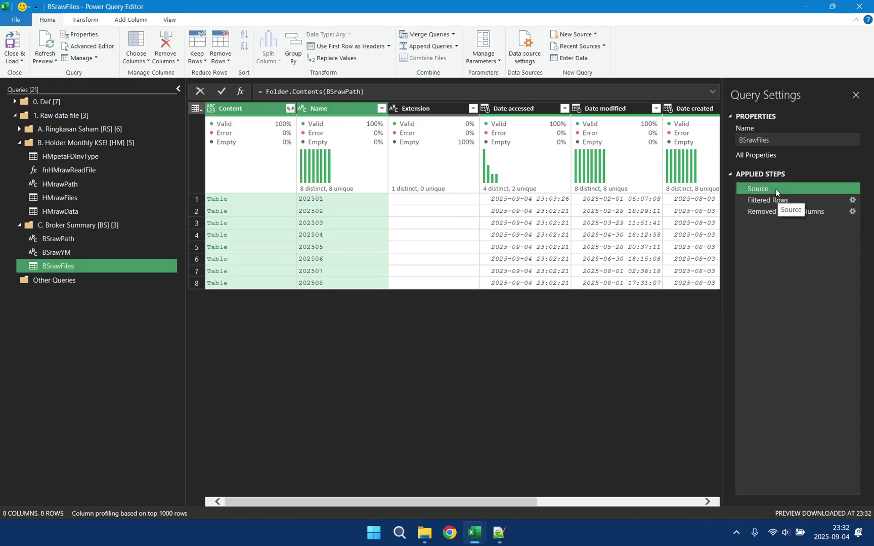
{"action": "left_click", "coordinate": [377, 93]}
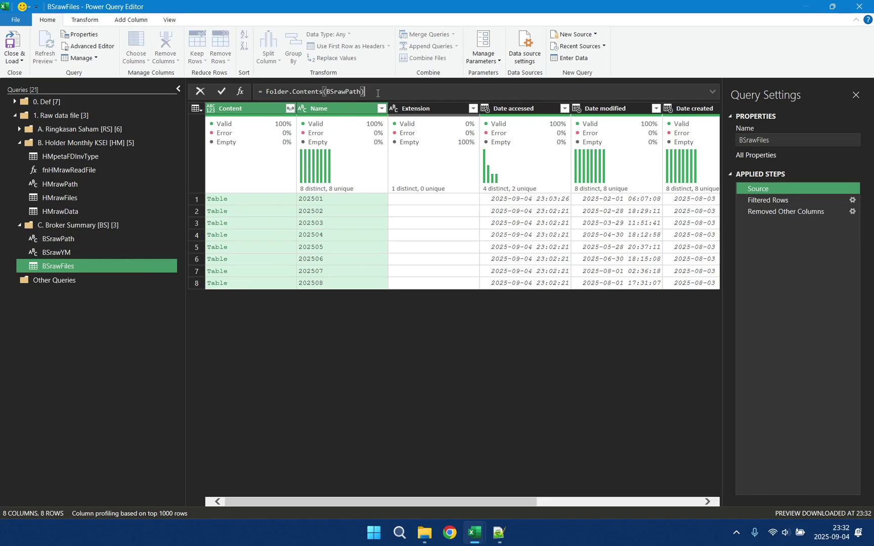
{"action": "left_click", "coordinate": [267, 92], "text": "shift"}
{"action": "key", "text": "ctrl+c"}
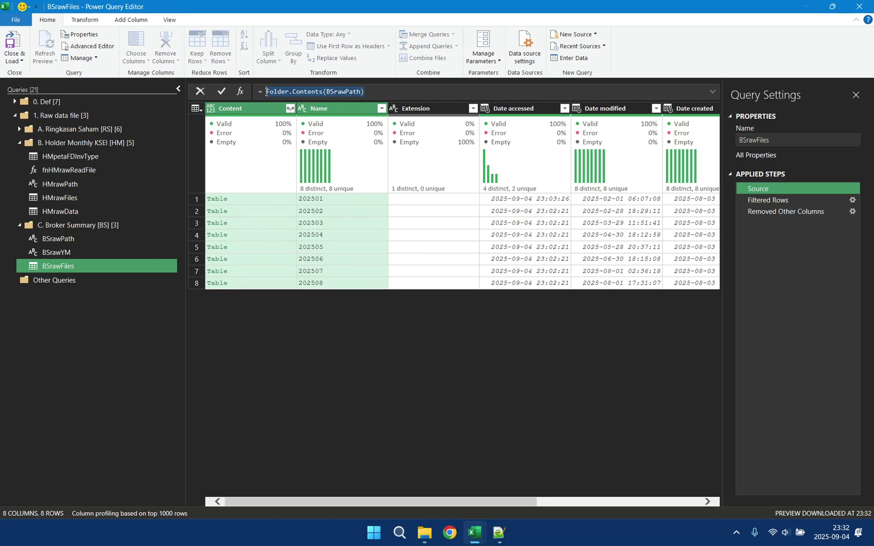
{"action": "left_click", "coordinate": [779, 201]}
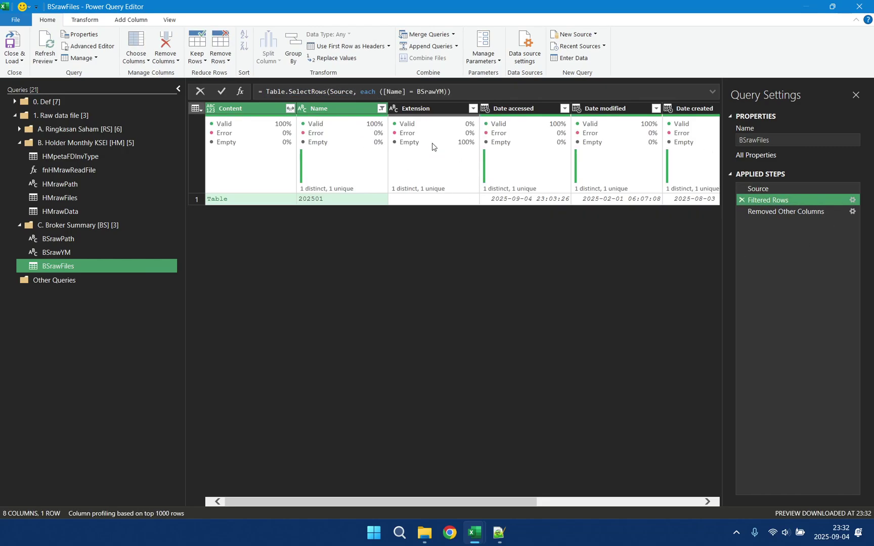
{"action": "double_click", "coordinate": [335, 92]}
{"action": "key", "text": "ctrl+v"}
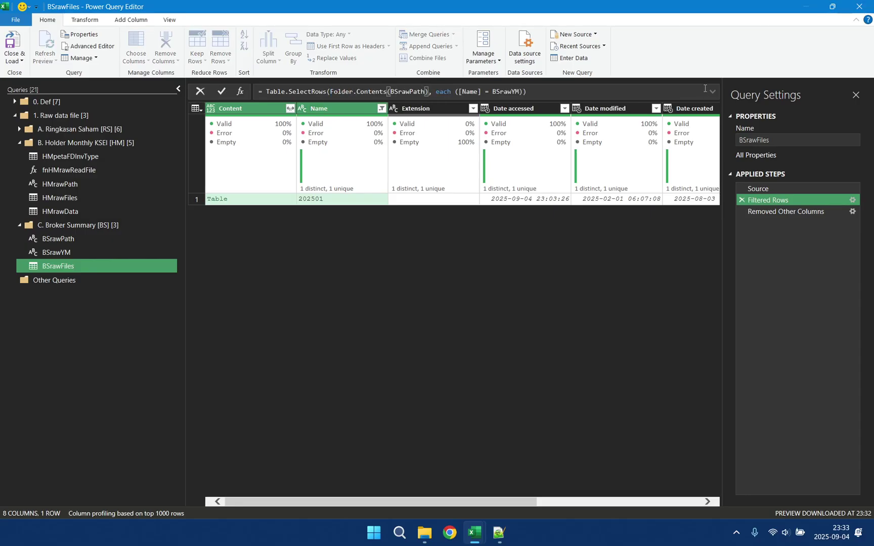
- Replace #"Filtered Rows" in the Removed Other Columns formula with the full Table.SelectRows expression copied from the Filtered Rows step
{"action": "left_click", "coordinate": [712, 91]}
{"action": "left_click", "coordinate": [547, 99]}
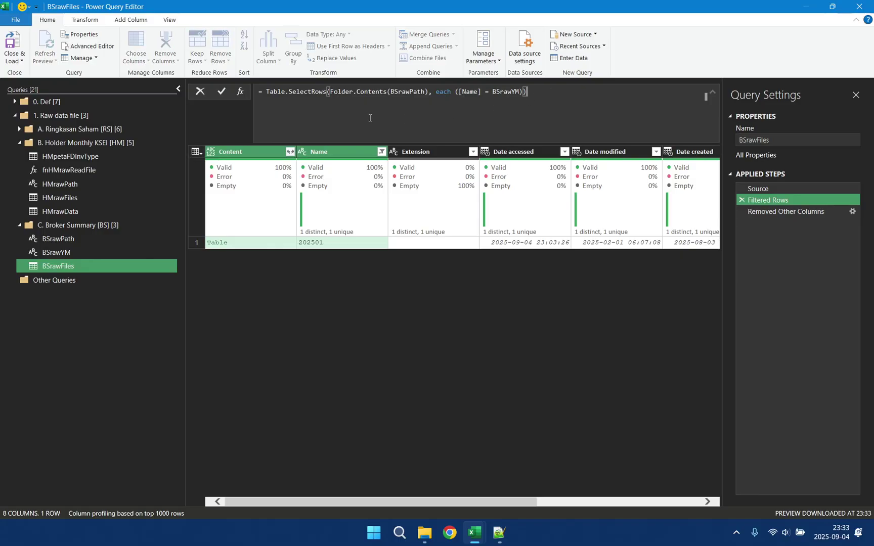
{"action": "left_click_drag", "start_coordinate": [257, 96], "coordinate": [528, 92]}
{"action": "key", "text": "ctrl+c"}
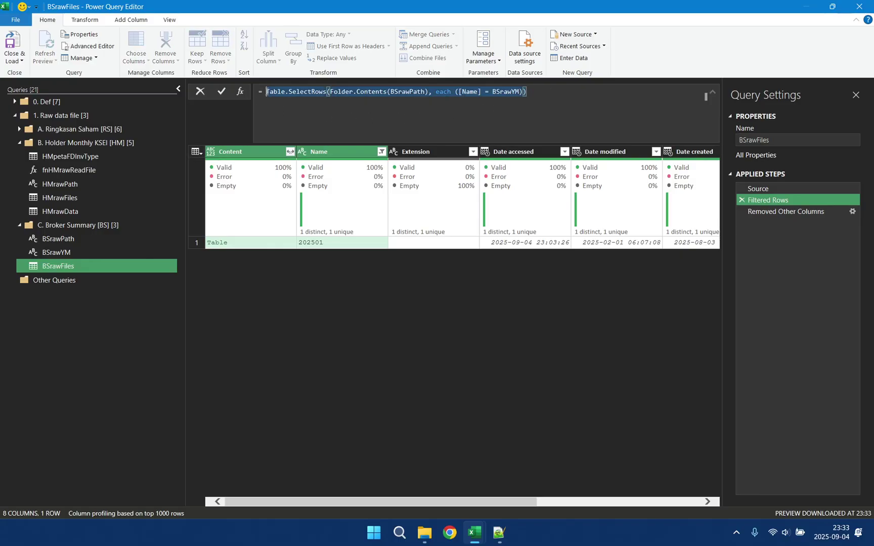
{"action": "left_click", "coordinate": [772, 266]}
{"action": "left_click", "coordinate": [770, 213]}
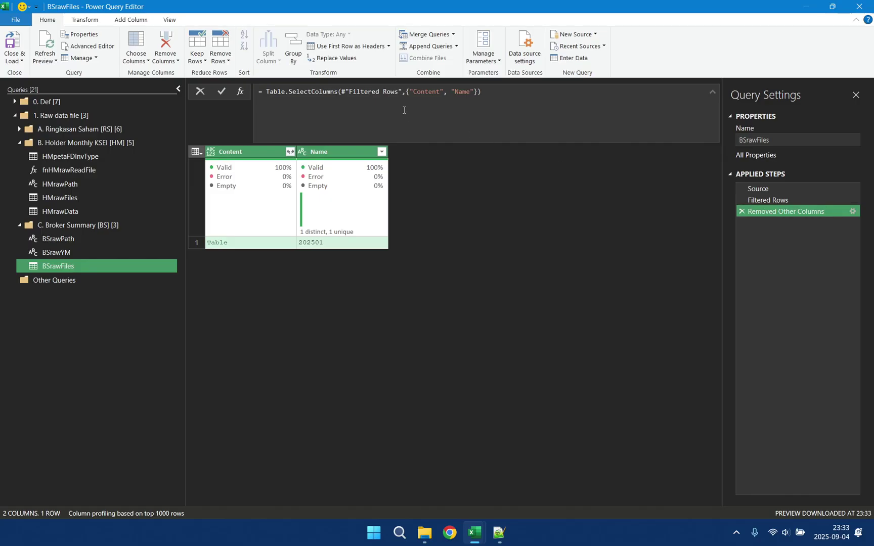
{"action": "left_click_drag", "start_coordinate": [402, 92], "coordinate": [342, 91]}
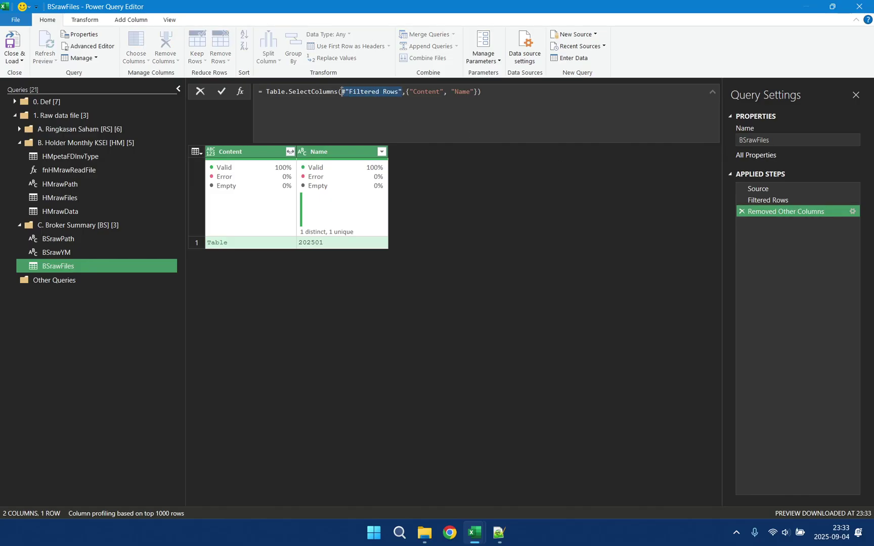
{"action": "key", "text": "ctrl+v"}
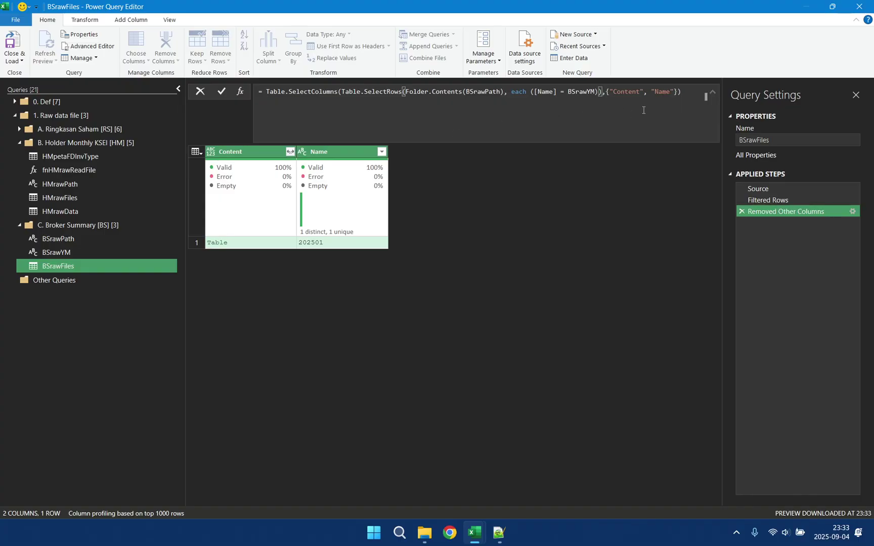
- Replace the Source step's formula with the complete nested Table.SelectColumns expression copied from the Removed Other Columns step
{"action": "left_click", "coordinate": [694, 91]}
{"action": "key", "text": "shift+Home"}
{"action": "key", "text": "ctrl+c"}
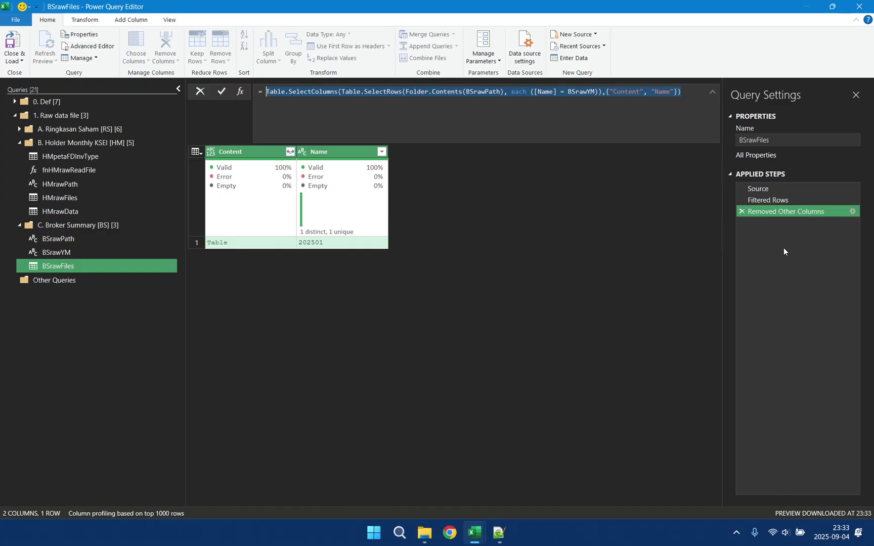
{"action": "left_click", "coordinate": [772, 190]}
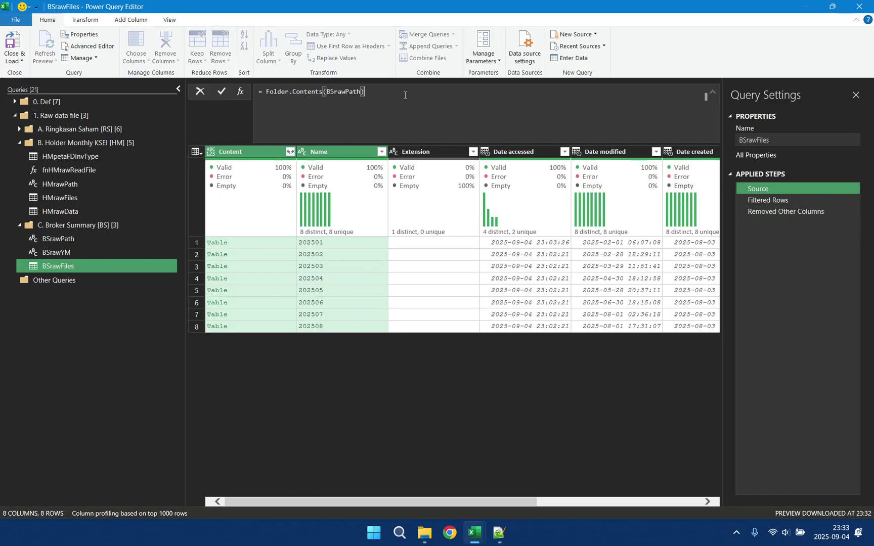
{"action": "left_click_drag", "start_coordinate": [405, 95], "coordinate": [264, 92]}
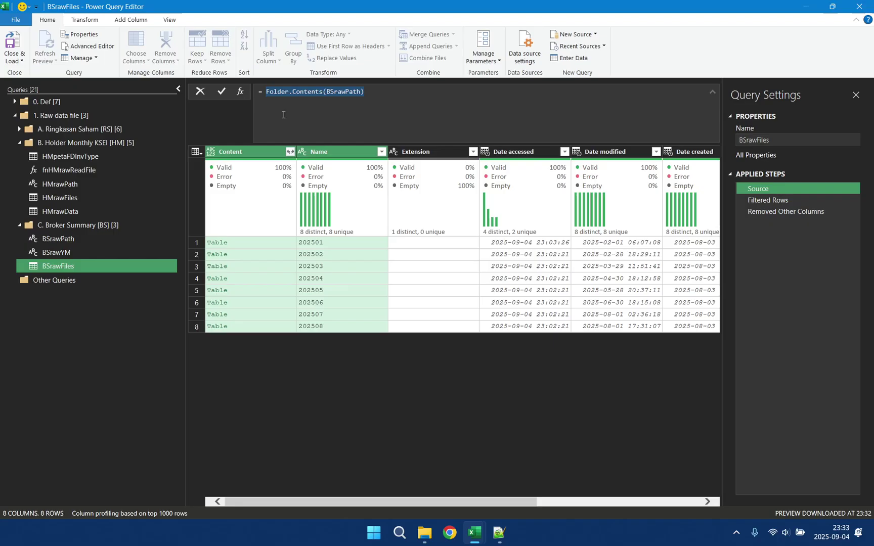
{"action": "key", "text": "ctrl+v"}
{"action": "key", "text": "Return"}
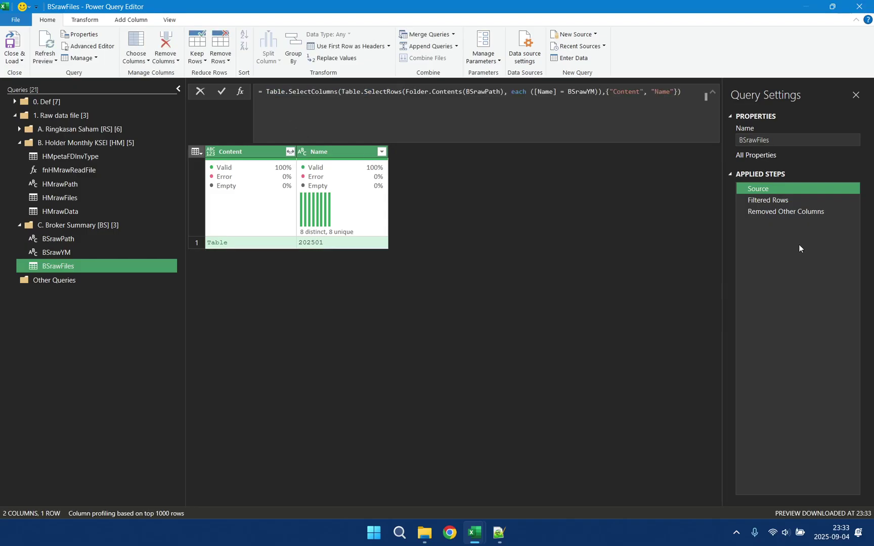
- Delete Filtered Rows and every applied step after it from BSrawFiles
{"action": "right_click", "coordinate": [779, 197]}
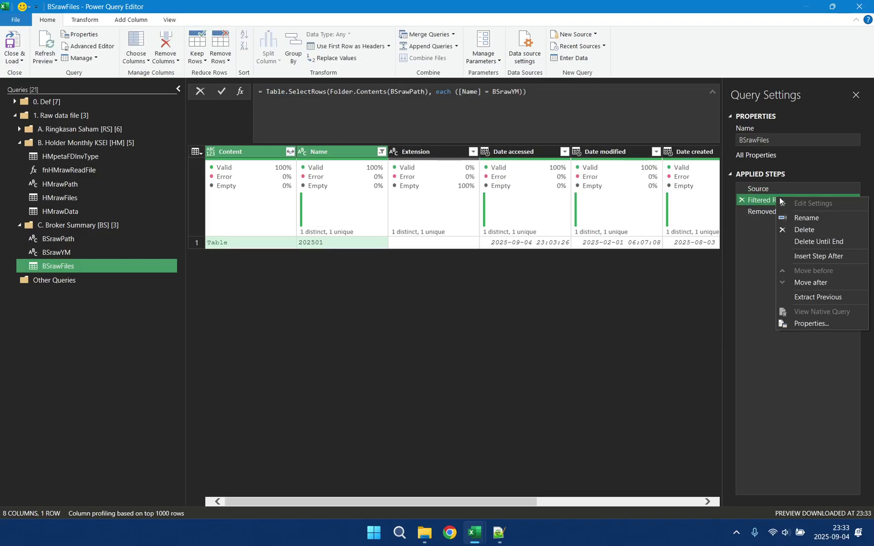
{"action": "left_click", "coordinate": [834, 242]}
{"action": "left_click", "coordinate": [498, 288]}
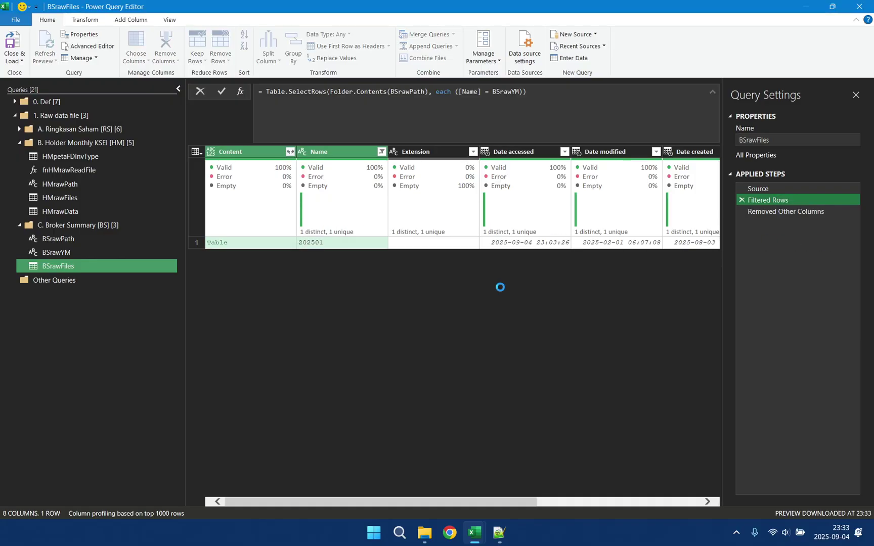
- Expand the Content column to only its Content and Name fields, without the original column name as prefix
{"action": "mouse_move", "coordinate": [356, 233]}
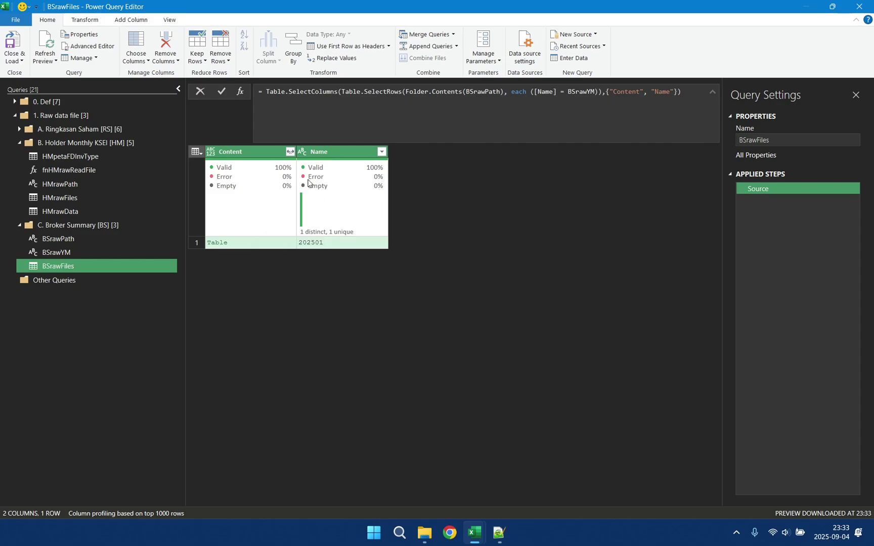
{"action": "left_click", "coordinate": [290, 152]}
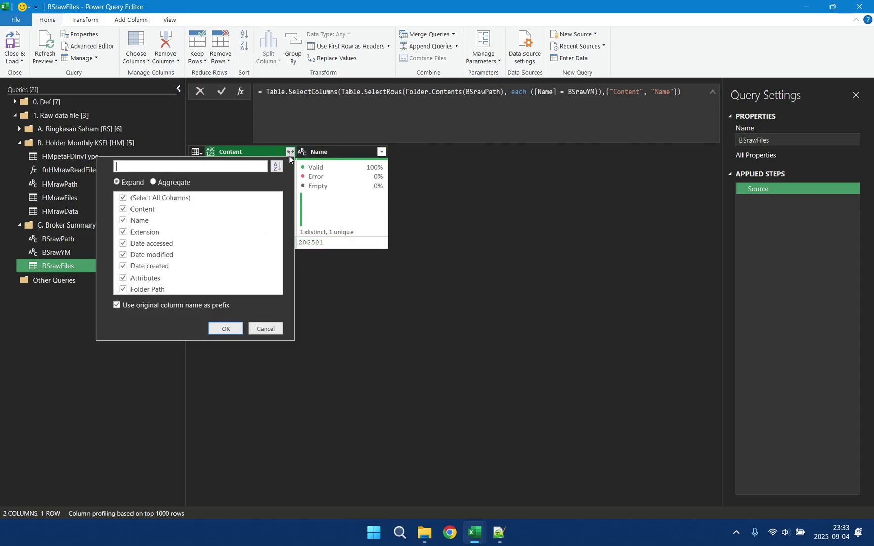
{"action": "left_click", "coordinate": [117, 305]}
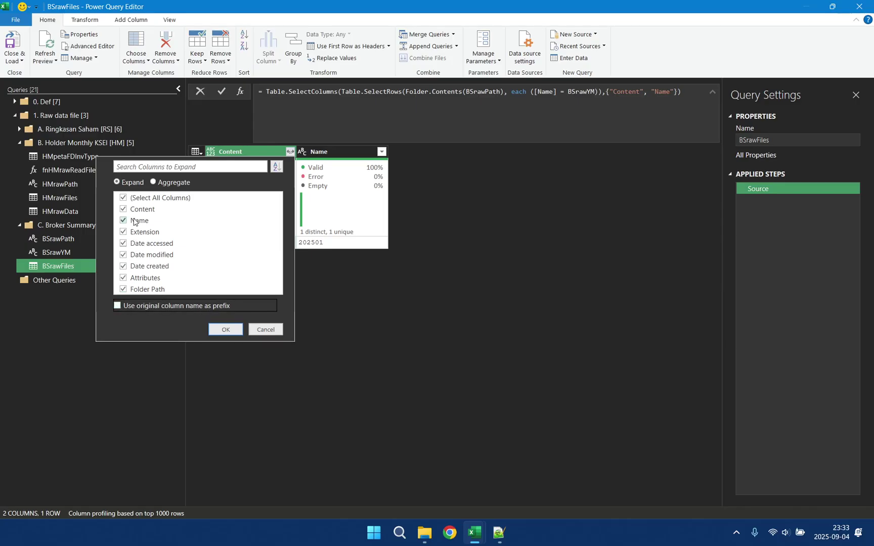
{"action": "left_click", "coordinate": [123, 198]}
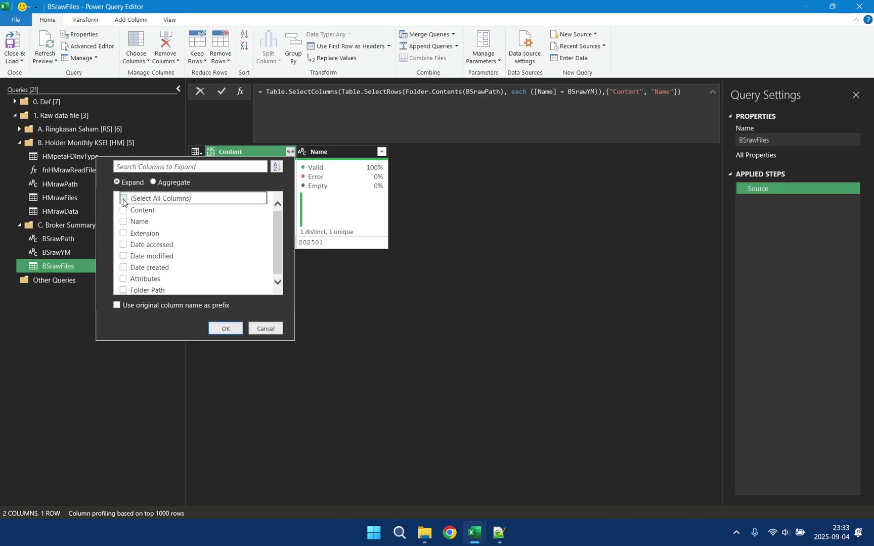
{"action": "left_click", "coordinate": [123, 210]}
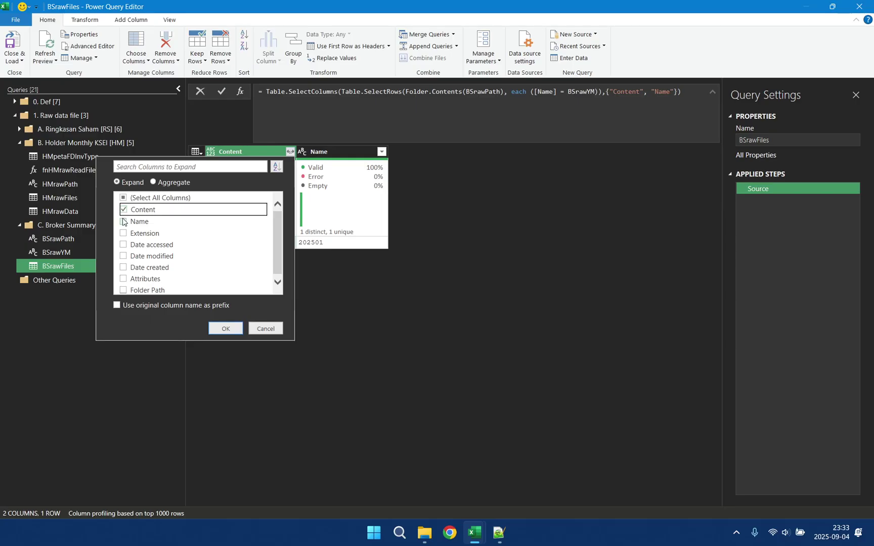
{"action": "left_click", "coordinate": [123, 222]}
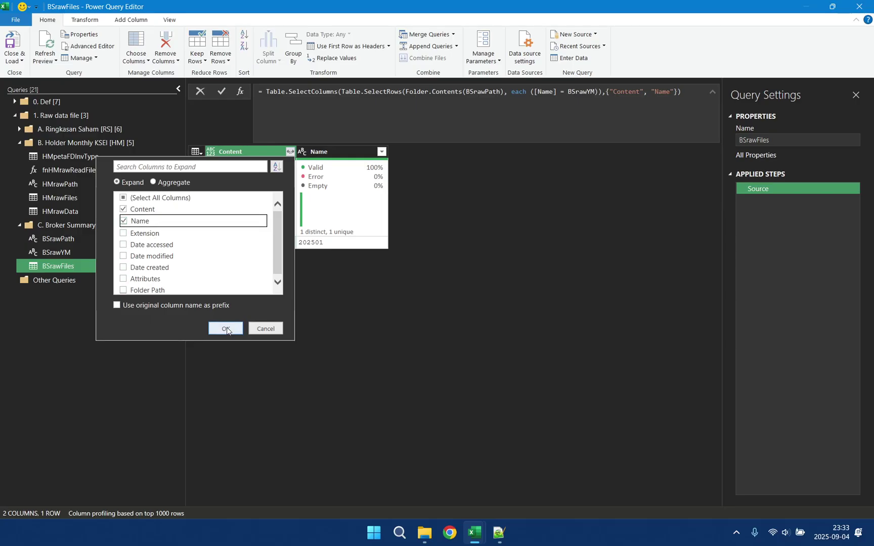
{"action": "left_click", "coordinate": [224, 328]}
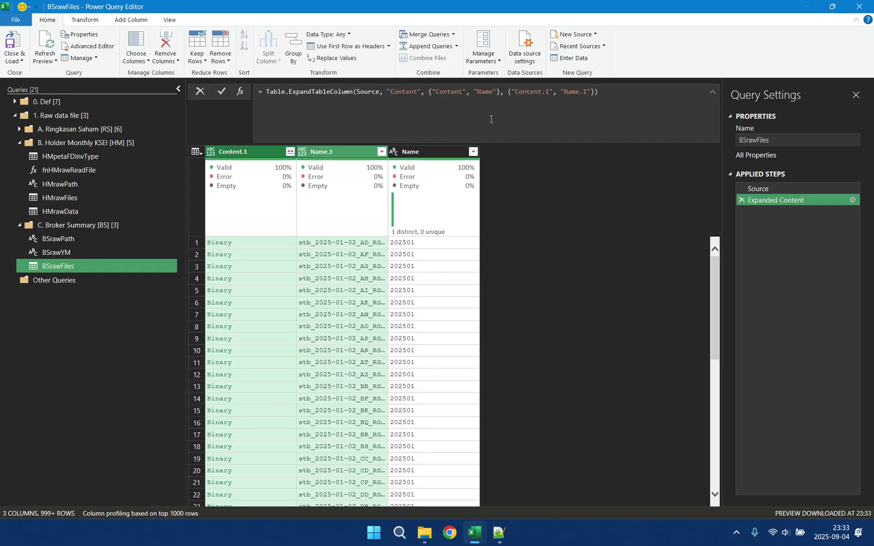
- Change the new column names in the Expanded Content formula to "Content" and "Tgl"
{"action": "left_click_drag", "start_coordinate": [542, 92], "coordinate": [548, 93]}
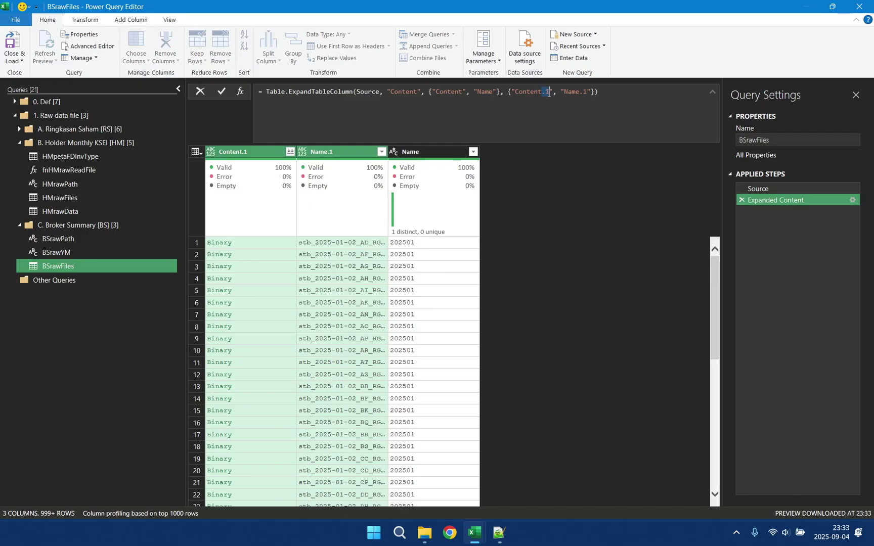
{"action": "key", "text": "BackSpace"}
{"action": "left_click_drag", "start_coordinate": [558, 91], "coordinate": [580, 92]}
{"action": "left_click", "coordinate": [580, 95], "text": "shift"}
{"action": "type", "text": "Tgl"}
{"action": "key", "text": "Return"}
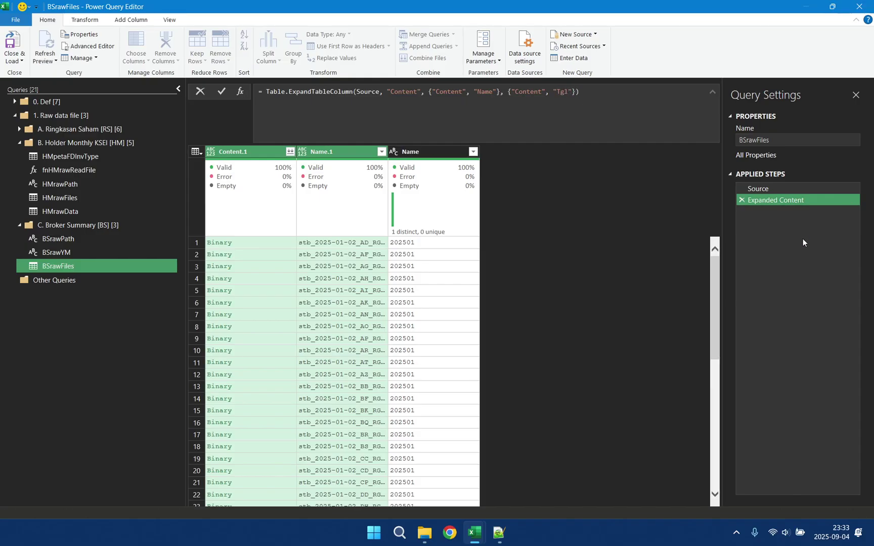
{"action": "left_click", "coordinate": [351, 153]}
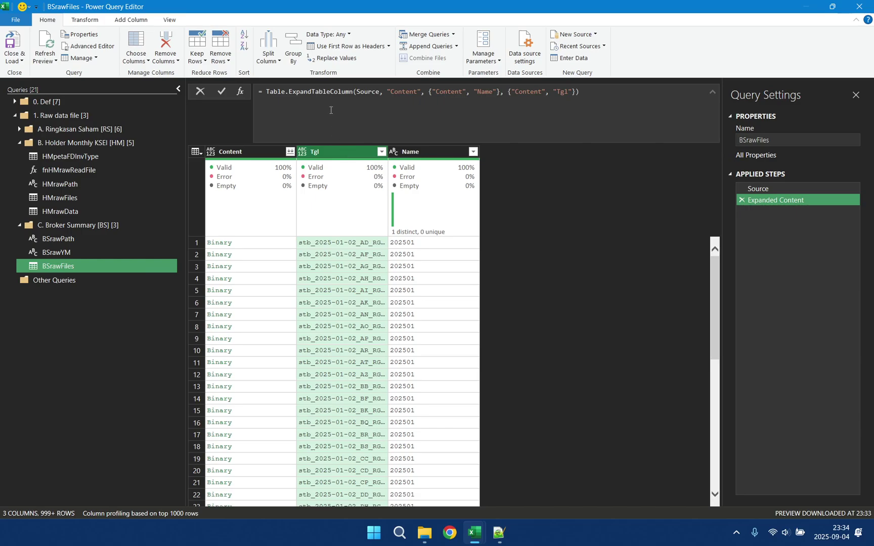
{"action": "left_click", "coordinate": [87, 20]}
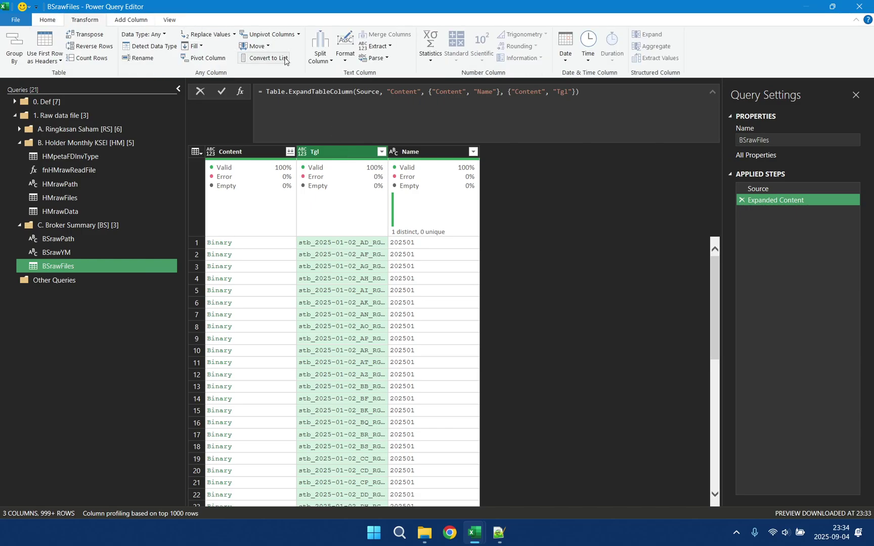
{"action": "left_click", "coordinate": [377, 46]}
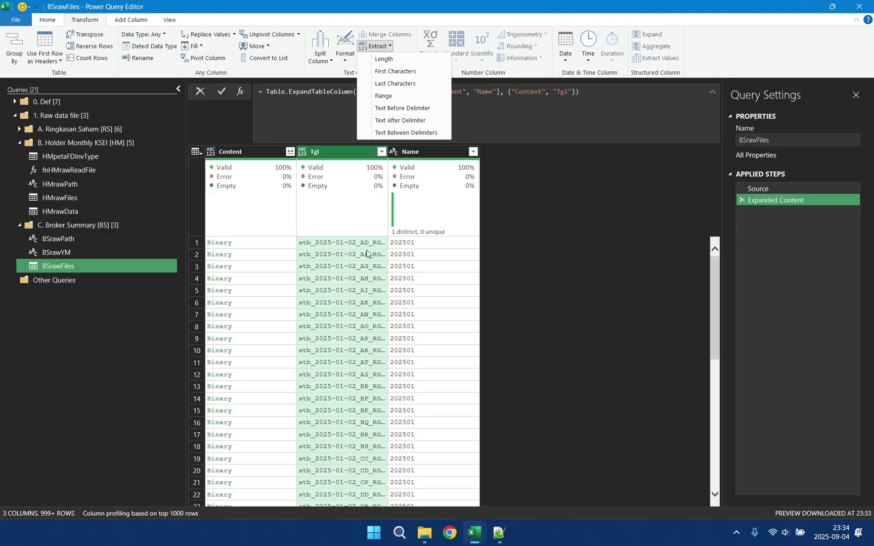
{"action": "left_click", "coordinate": [412, 134]}
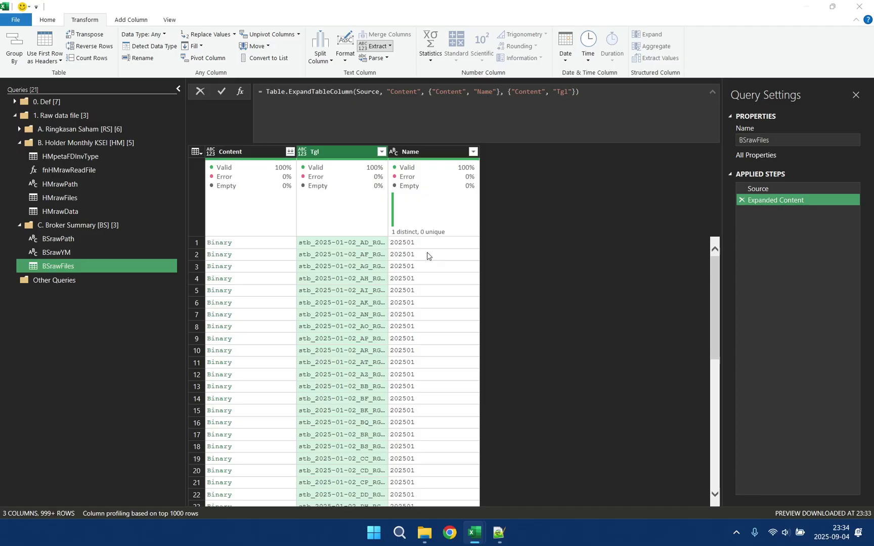
{"action": "left_click", "coordinate": [602, 321]}
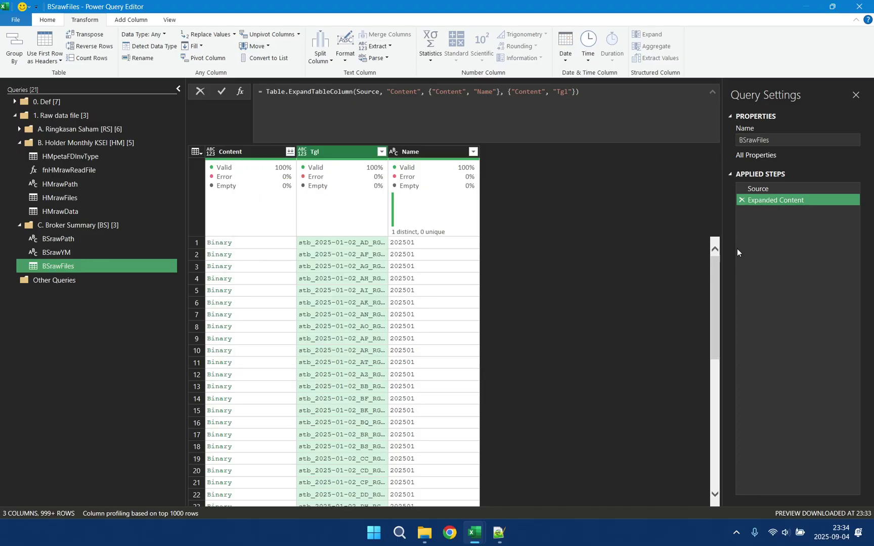
- Filter the Tgl column to only the file stb_2025-01-02_AG_RG.xls
{"action": "left_click", "coordinate": [382, 152]}
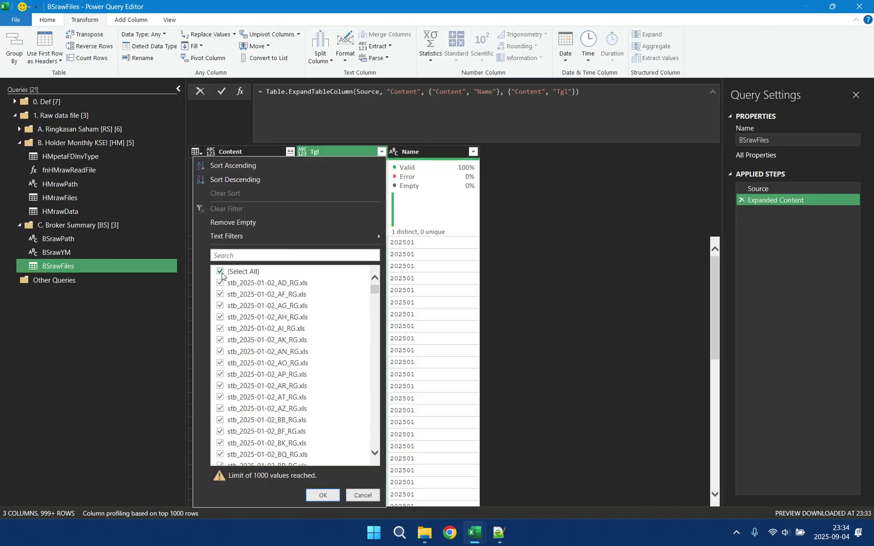
{"action": "left_click", "coordinate": [221, 278]}
{"action": "left_click", "coordinate": [222, 307]}
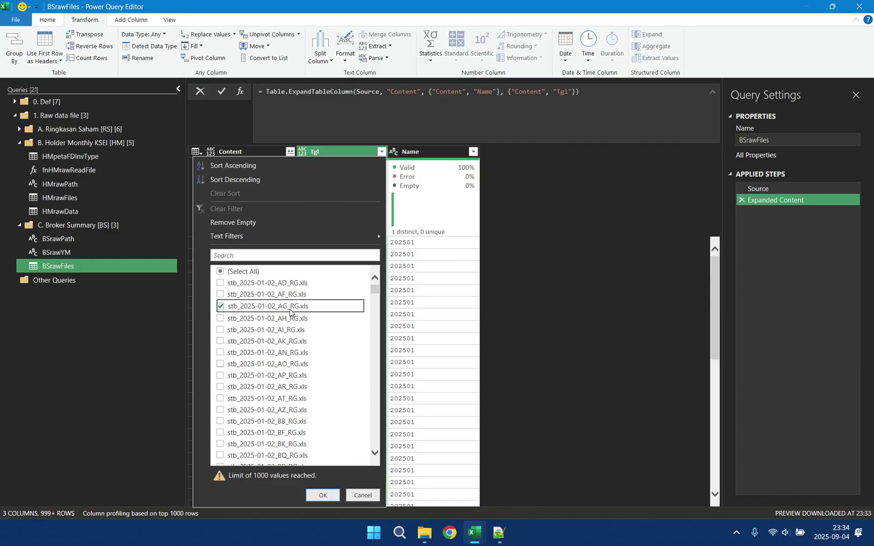
{"action": "left_click", "coordinate": [322, 495]}
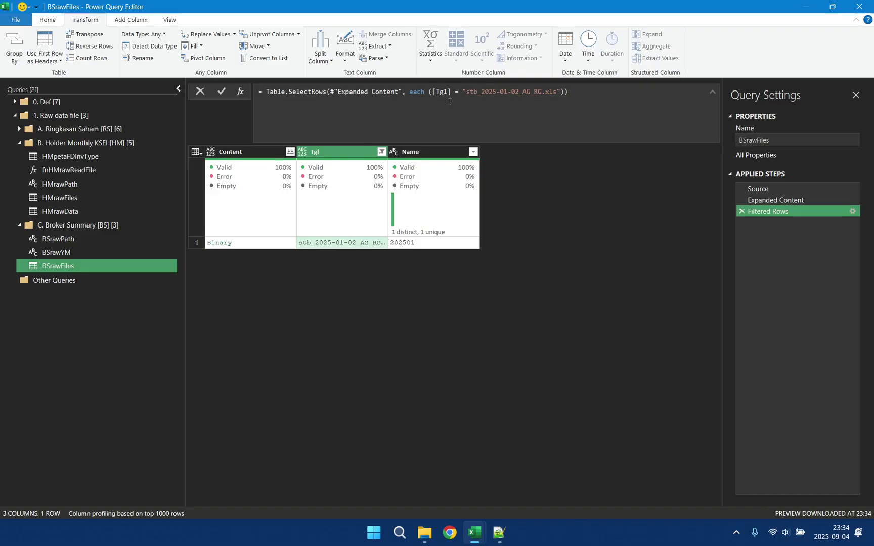
- Change the Filtered Rows condition to Text.StartsWith([Tgl],"stb_",Comparer.OrdinalIgnoreCase)
{"action": "left_click", "coordinate": [428, 92]}
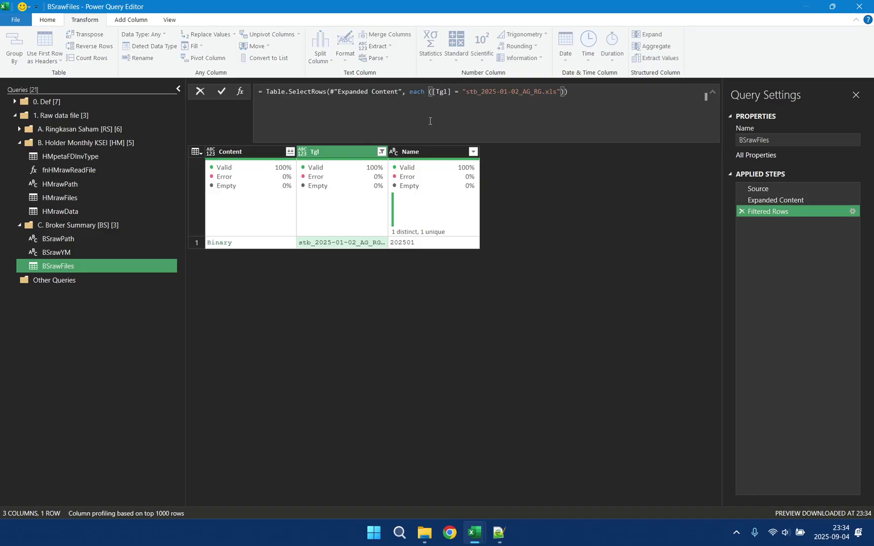
{"action": "type", "text": "Text"}
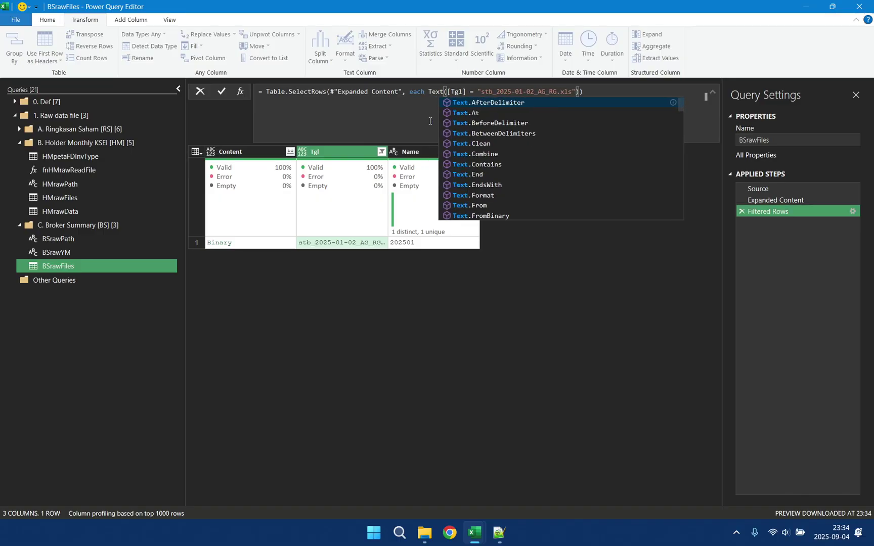
{"action": "type", "text": ".Starts"}
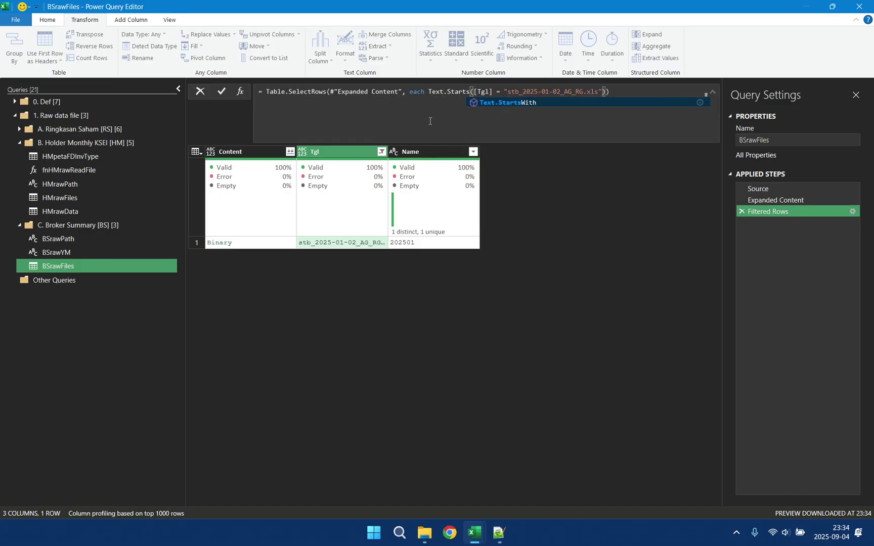
{"action": "type", "text": "With"}
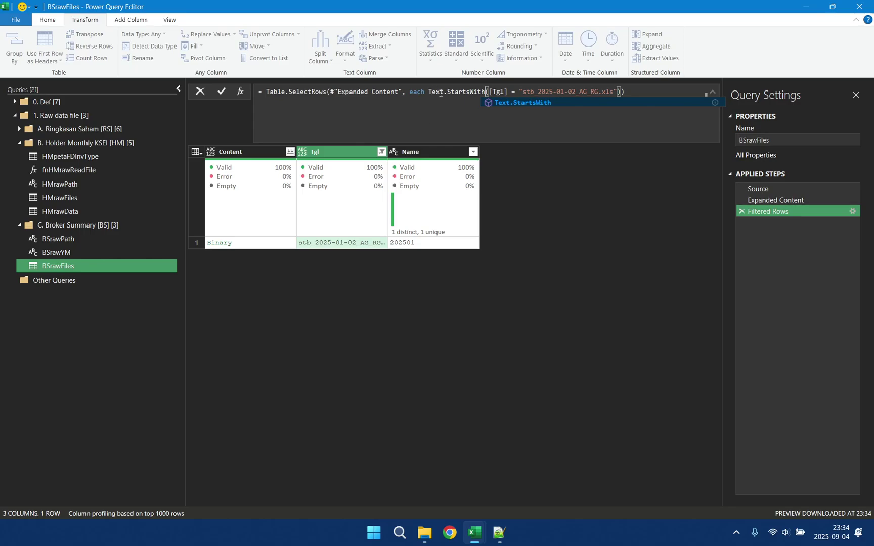
{"action": "left_click_drag", "start_coordinate": [508, 92], "coordinate": [519, 93]}
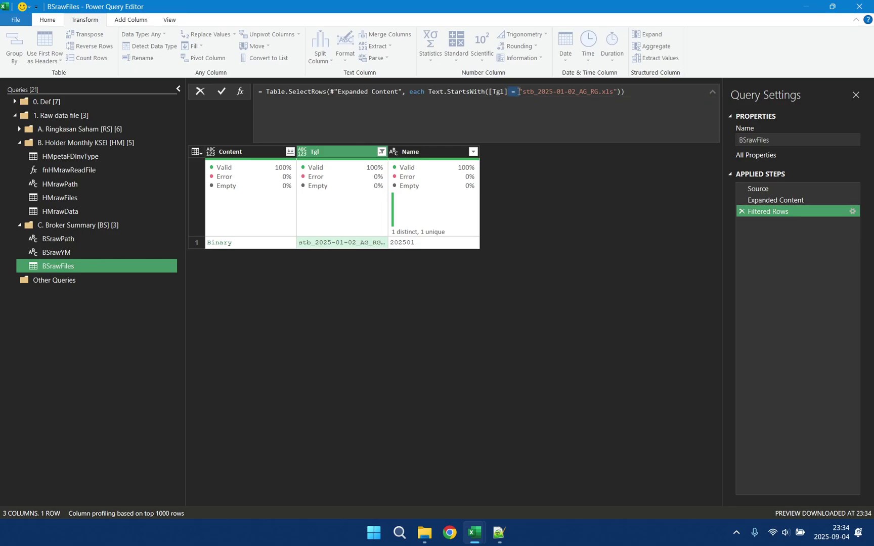
{"action": "type", "text": ","}
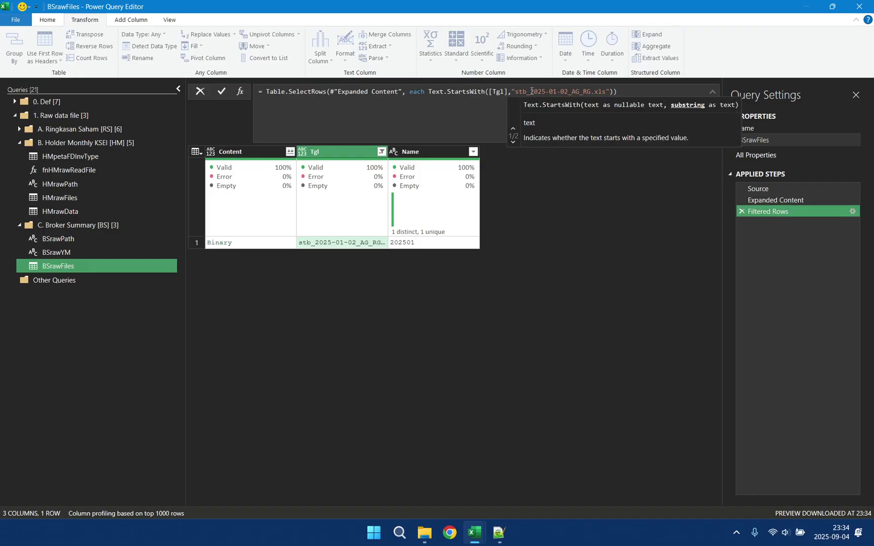
{"action": "left_click_drag", "start_coordinate": [532, 92], "coordinate": [604, 91]}
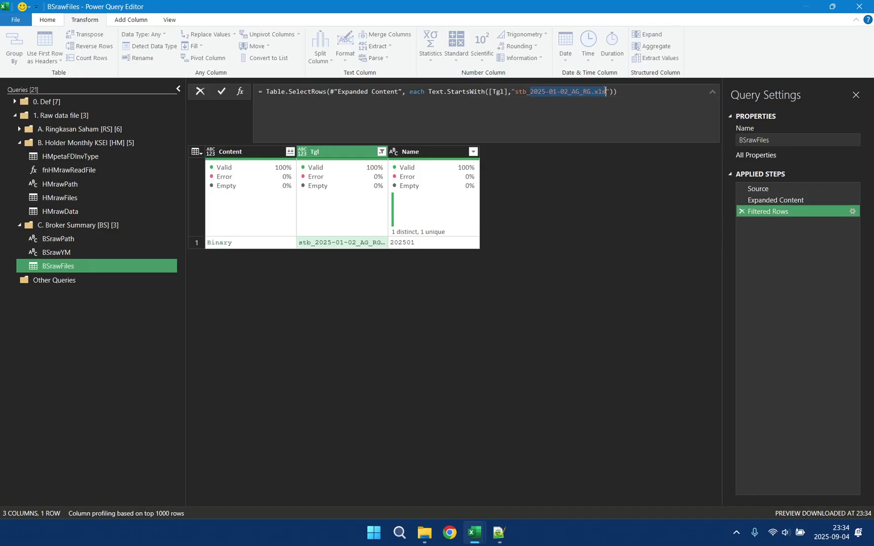
{"action": "key", "text": "Delete"}
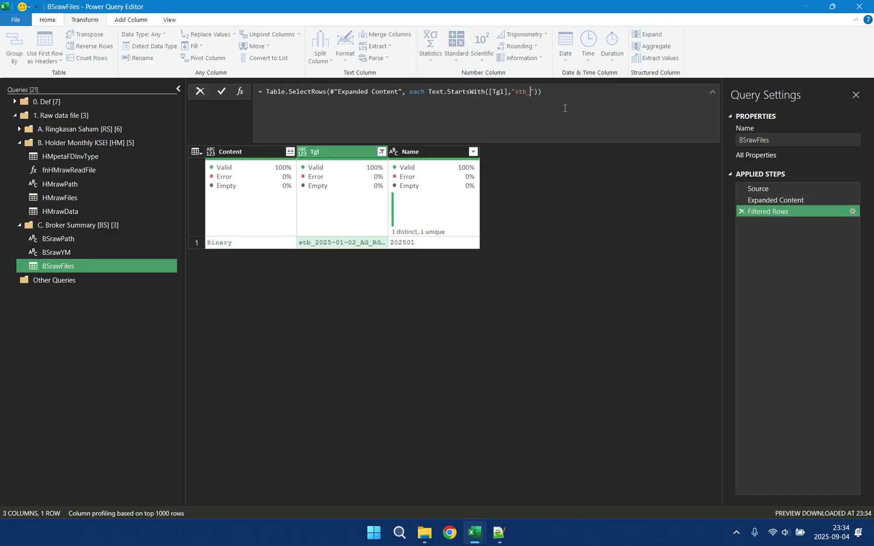
{"action": "left_click", "coordinate": [535, 94]}
{"action": "type", "text": ",COmparer"}
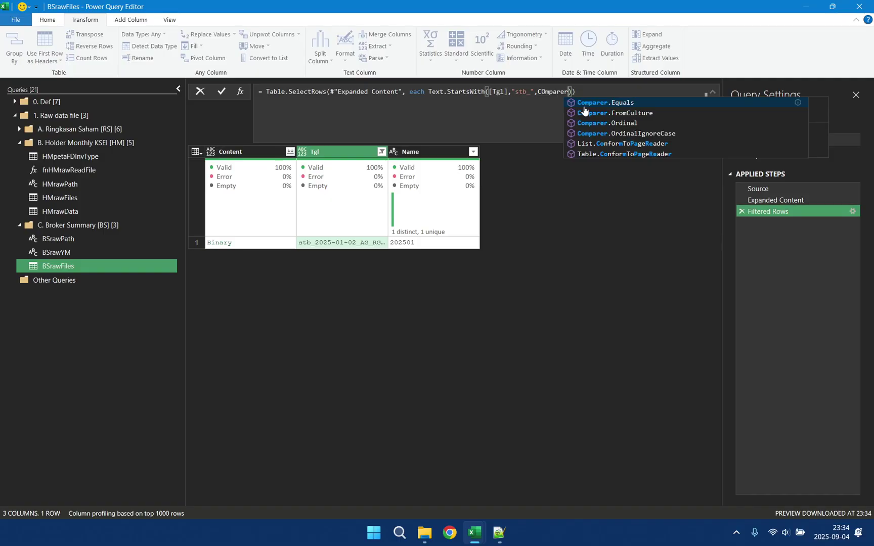
{"action": "left_click", "coordinate": [639, 132]}
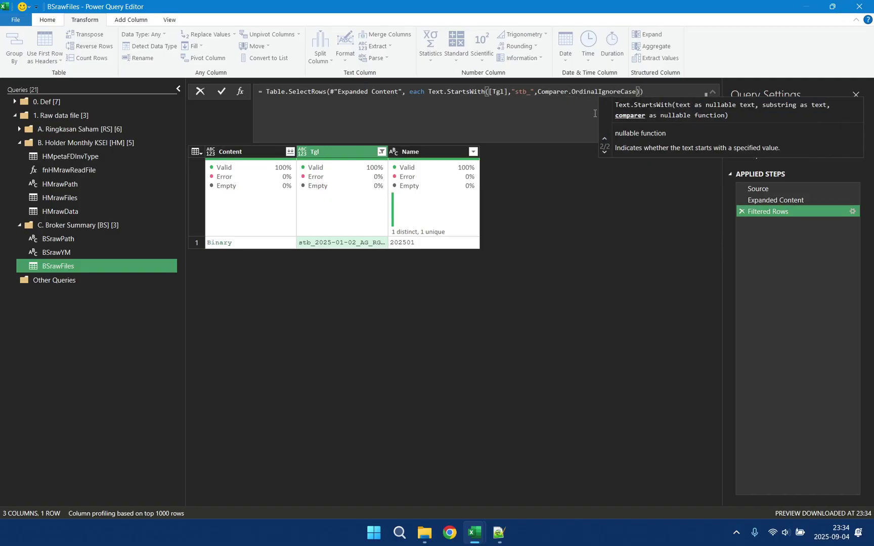
{"action": "key", "text": "Return"}
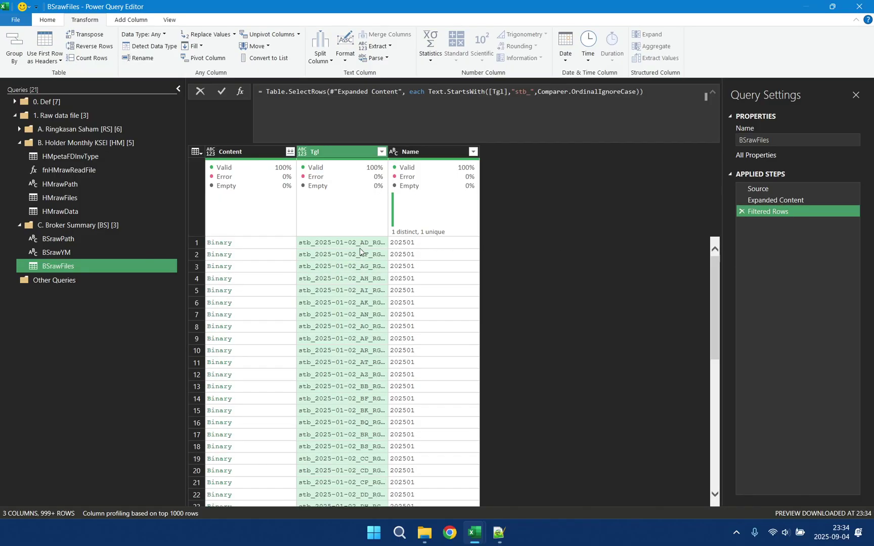
- Extend the Filtered Rows condition with and Text.EndsWith([Tgl],"_rg.xls",Comparer.OrdinalIgnoreCase)
{"action": "left_click", "coordinate": [641, 92]}
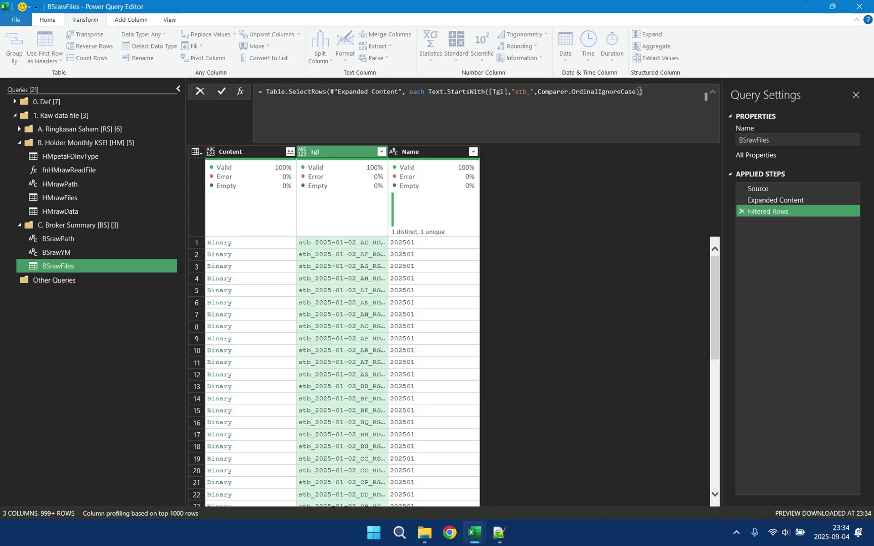
{"action": "type", "text": "and "}
{"action": "type", "text": "Text"}
{"action": "type", "text": ".EndsWi"}
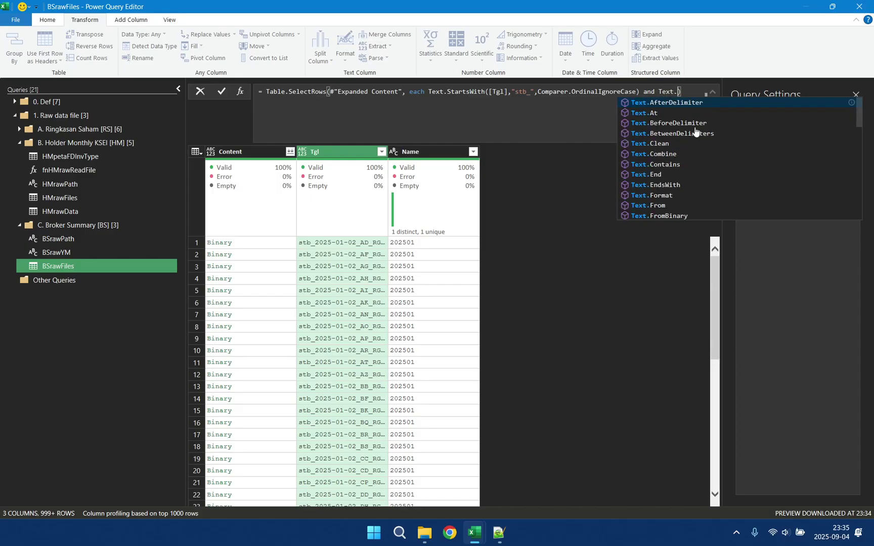
{"action": "type", "text": "th"}
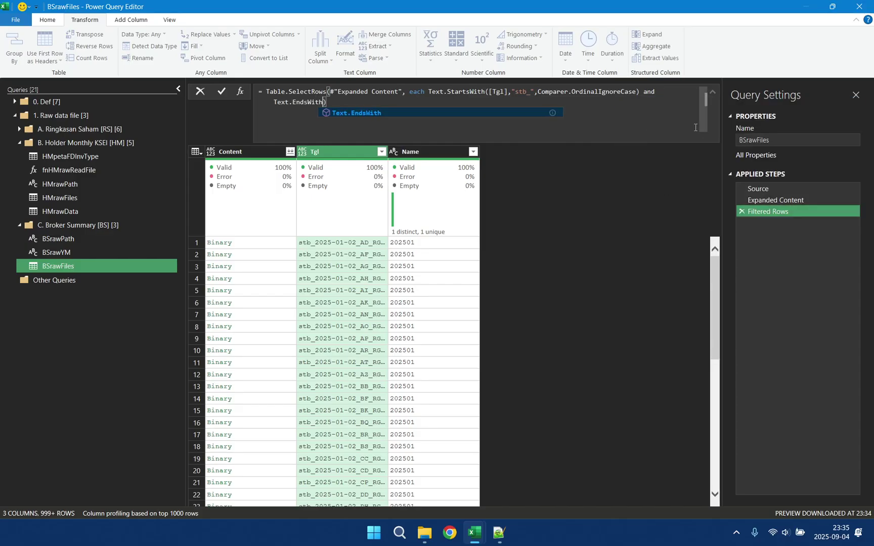
{"action": "type", "text": "("}
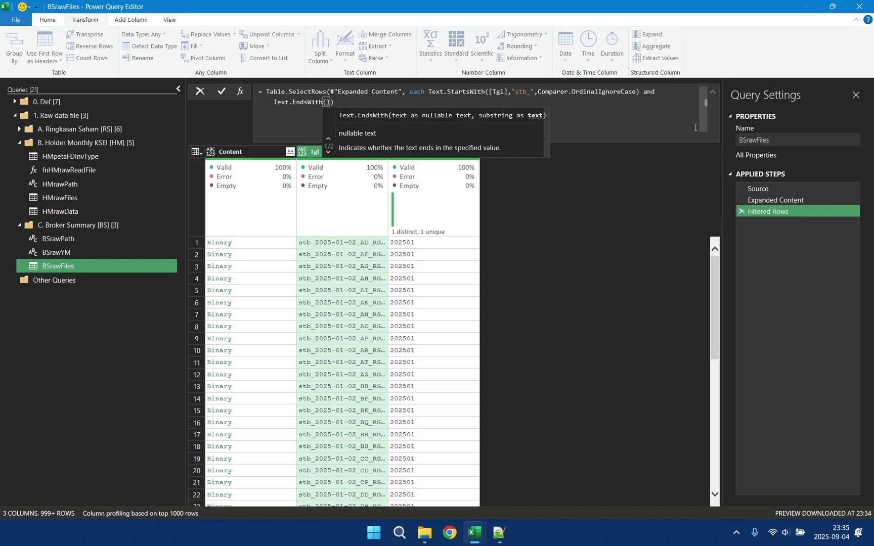
{"action": "type", "text": "["}
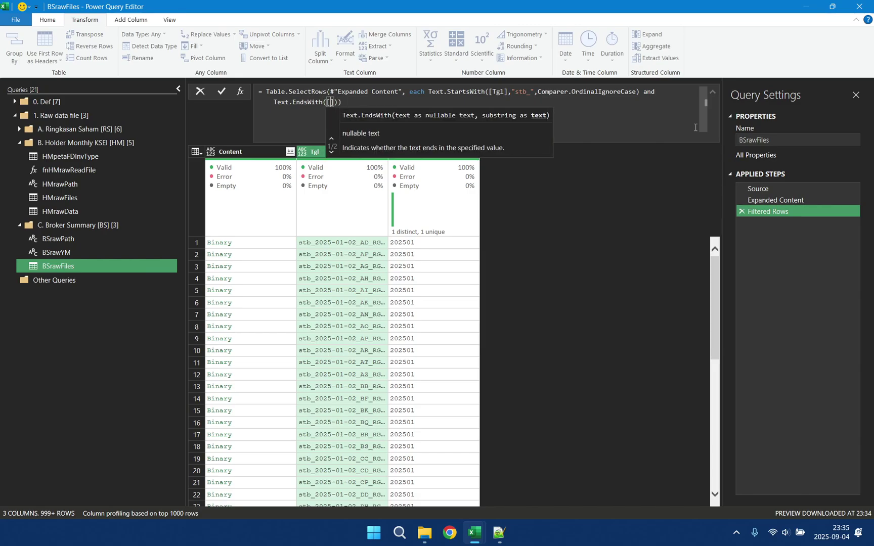
{"action": "type", "text": "Tgl"}
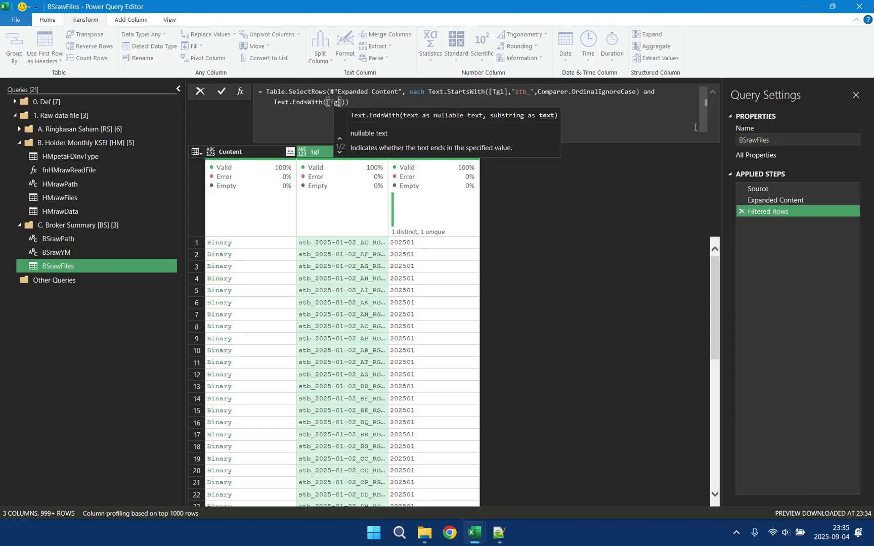
{"action": "type", "text": "]"}
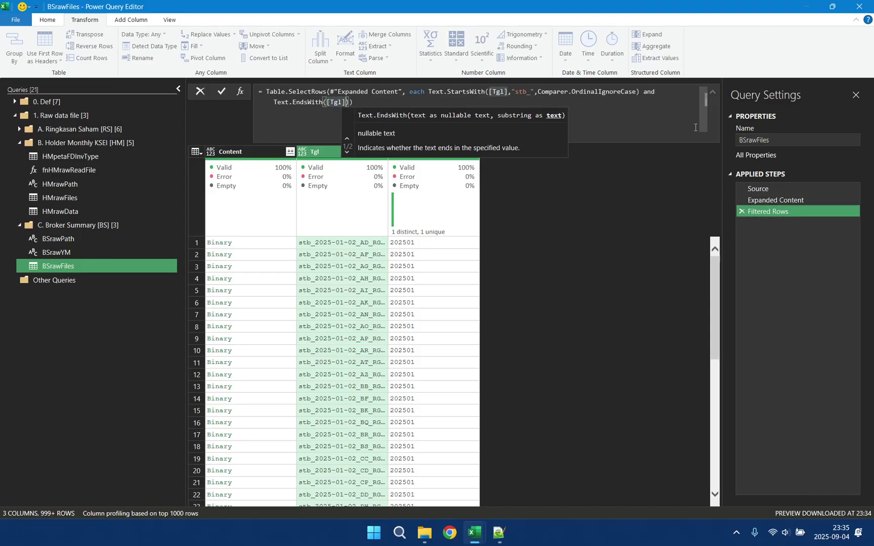
{"action": "type", "text": ",\"_"}
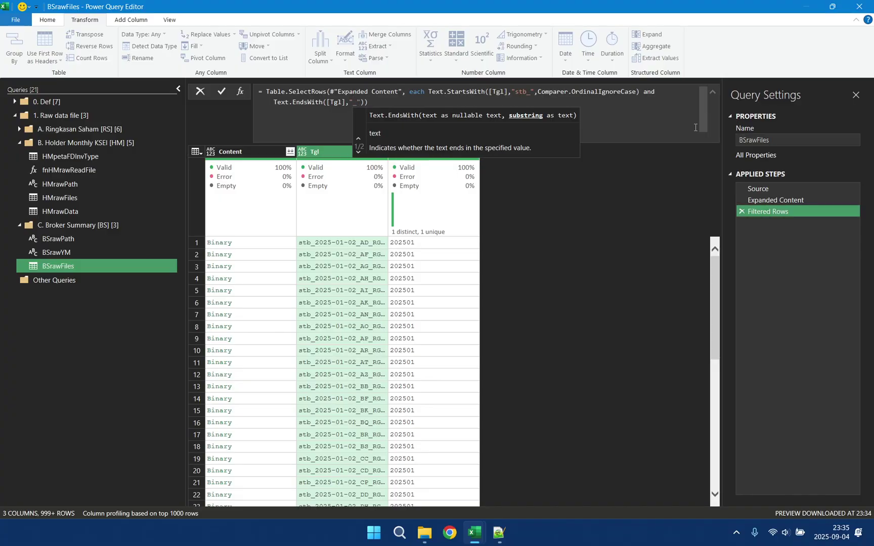
{"action": "type", "text": "rg.xls"}
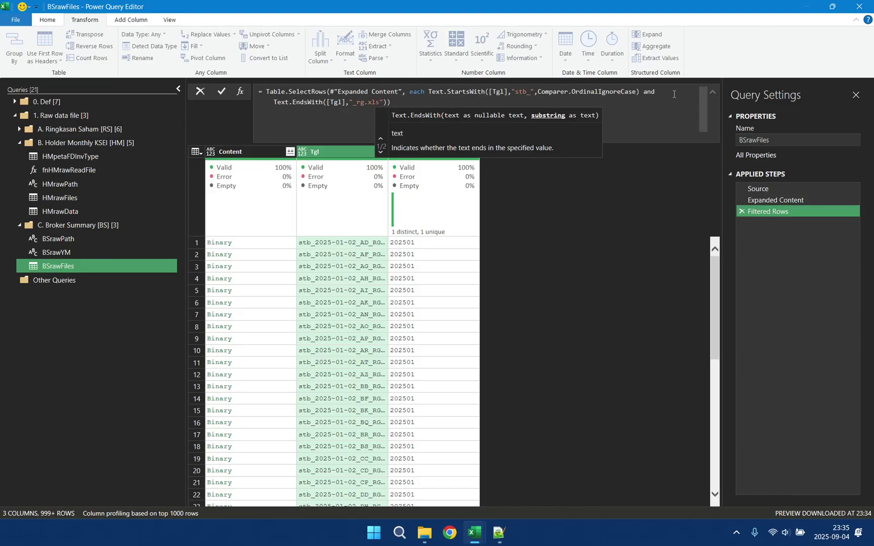
{"action": "key", "text": "Right"}
{"action": "type", "text": ",Com"}
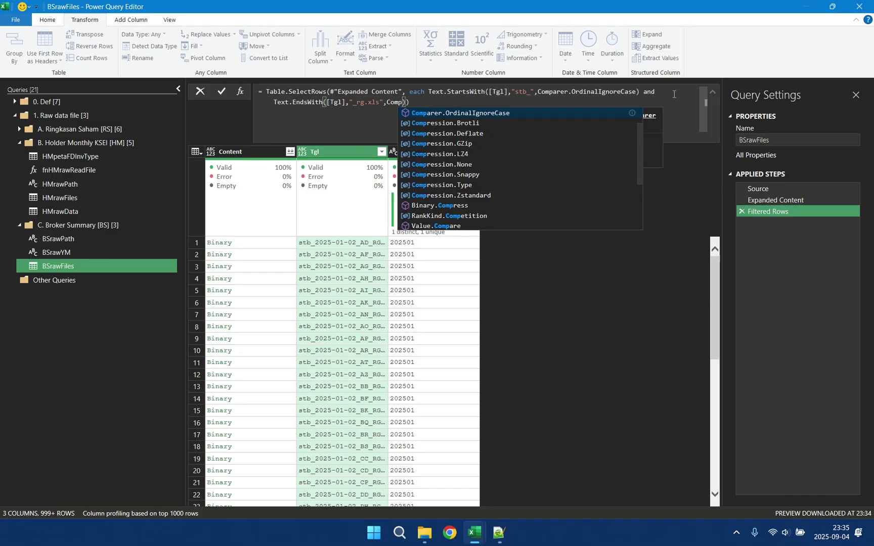
{"action": "key", "text": "Tab"}
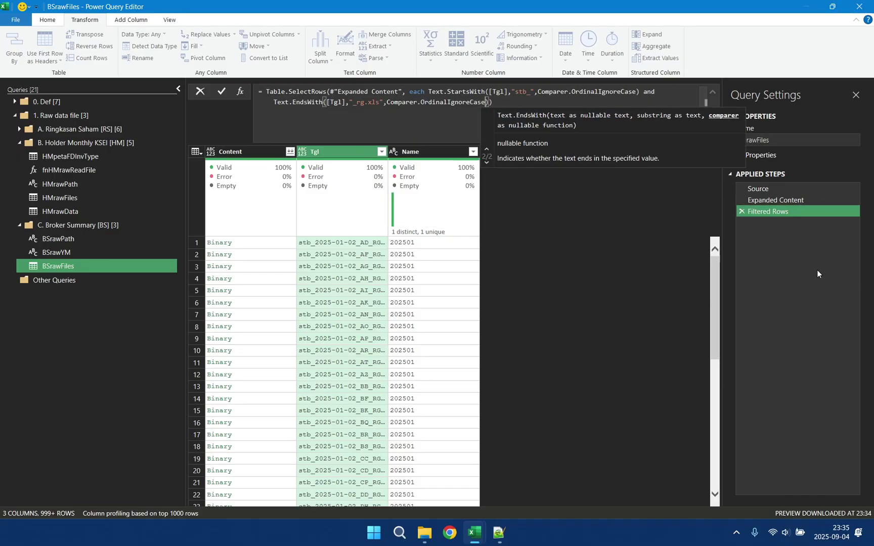
{"action": "key", "text": "Return"}
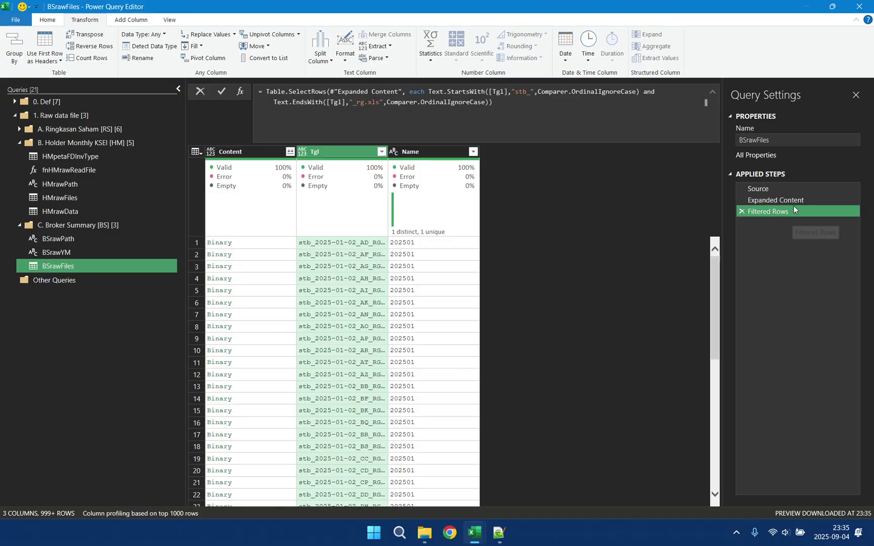
- Compare the previews of the Expanded Content and Filtered Rows steps, checking the Tgl column
{"action": "left_click", "coordinate": [782, 200]}
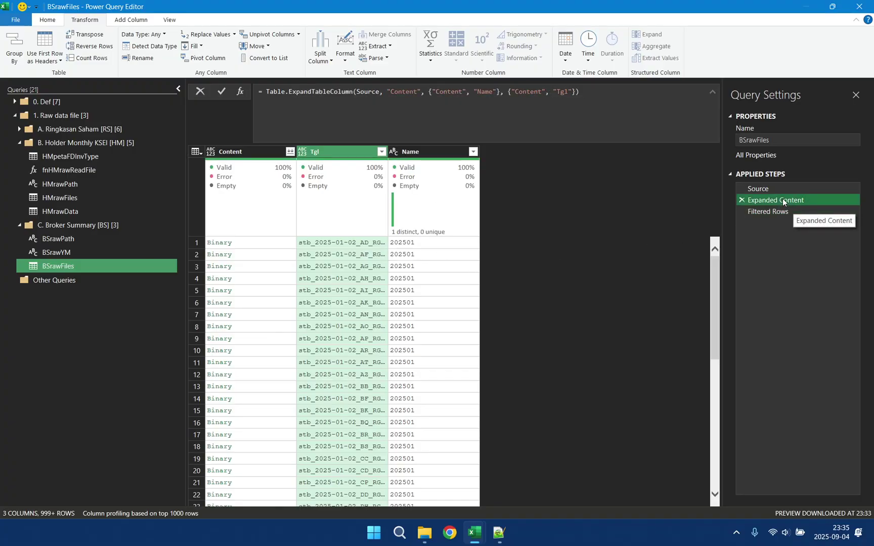
{"action": "left_click", "coordinate": [769, 212]}
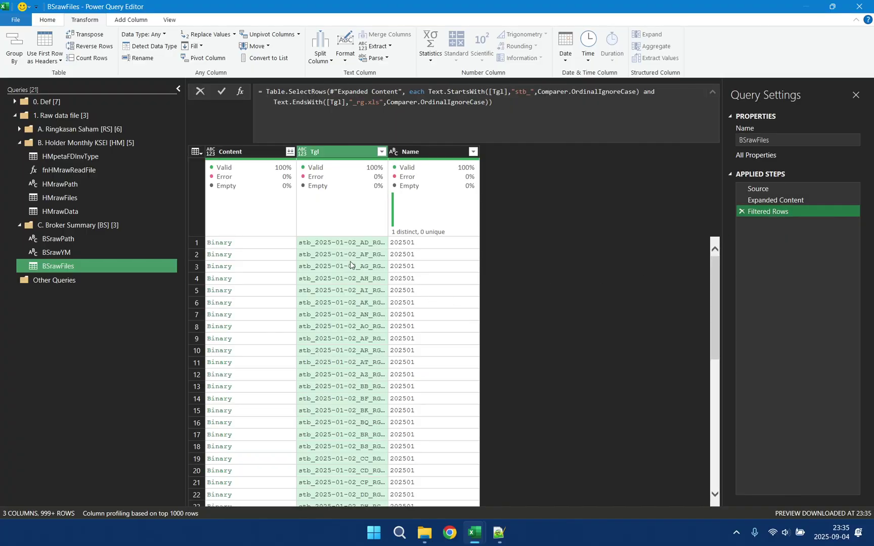
{"action": "left_click", "coordinate": [349, 153]}
- Review the formulas and previews of the Source, Expanded Content and Filtered Rows steps in BSrawFiles
{"action": "left_click", "coordinate": [781, 188]}
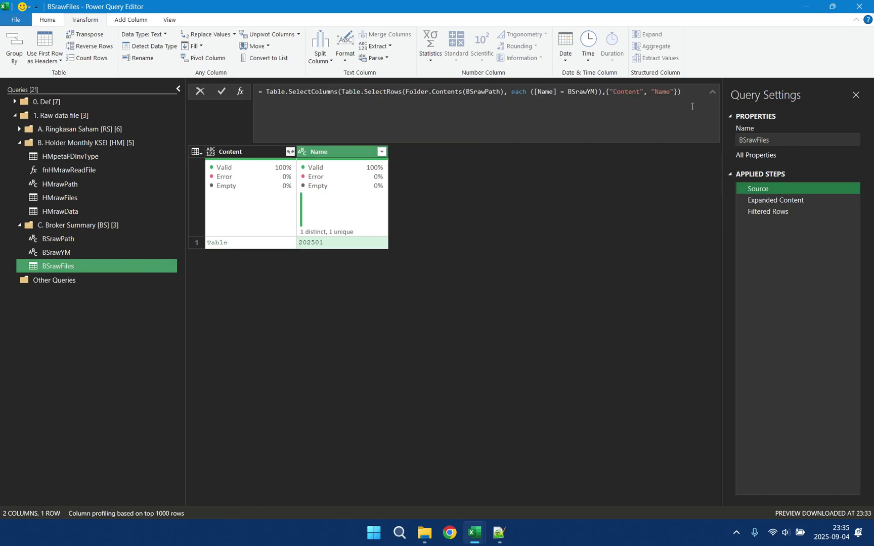
{"action": "left_click", "coordinate": [693, 107]}
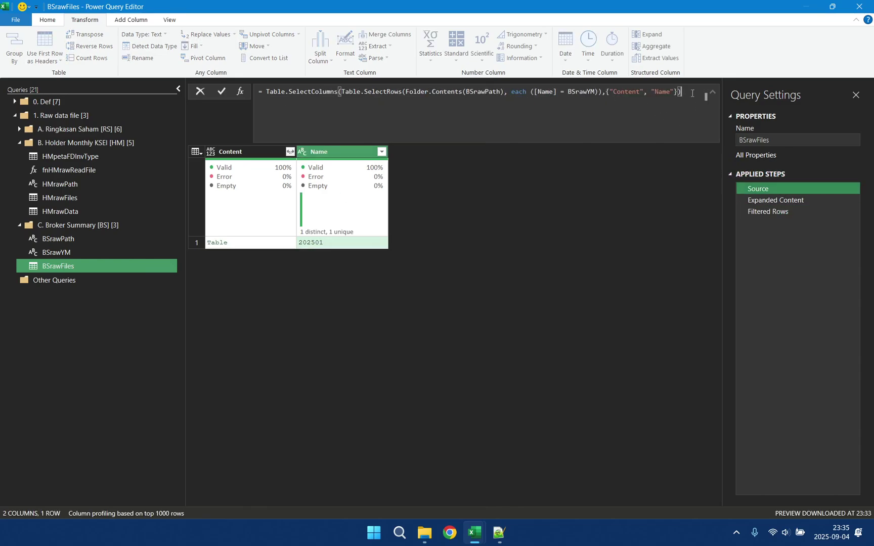
{"action": "left_click", "coordinate": [267, 91], "text": "shift"}
{"action": "left_click", "coordinate": [805, 200]}
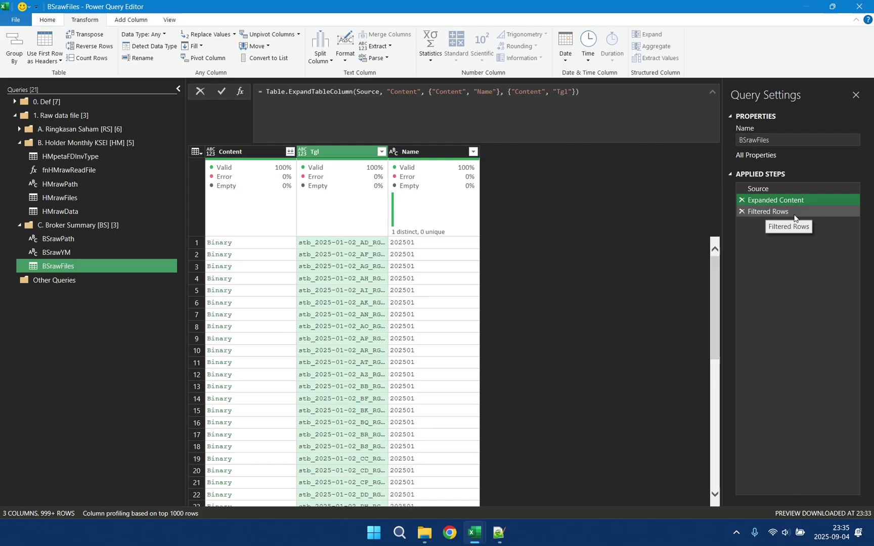
{"action": "left_click", "coordinate": [774, 212]}
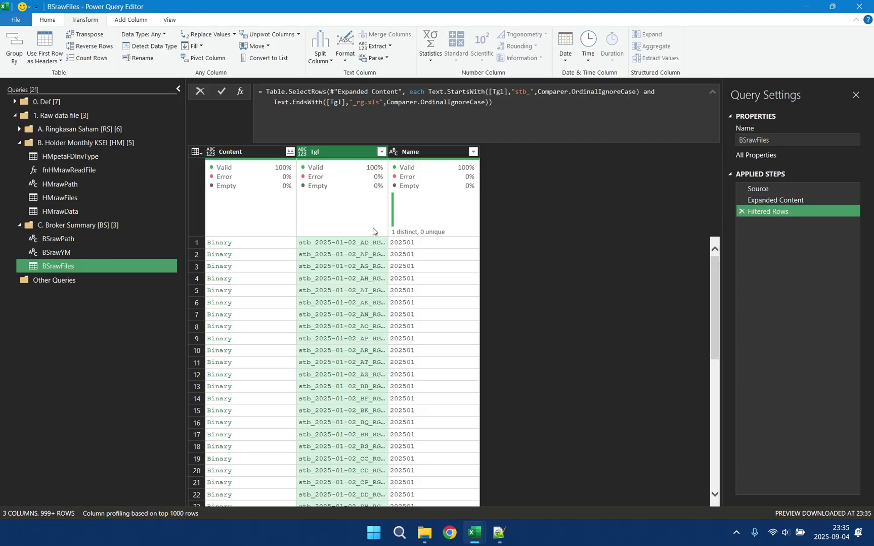
- Extract the Tgl text between "_" and "_", skipping 0 start delimiters and 1 end delimiter
{"action": "left_click", "coordinate": [370, 49]}
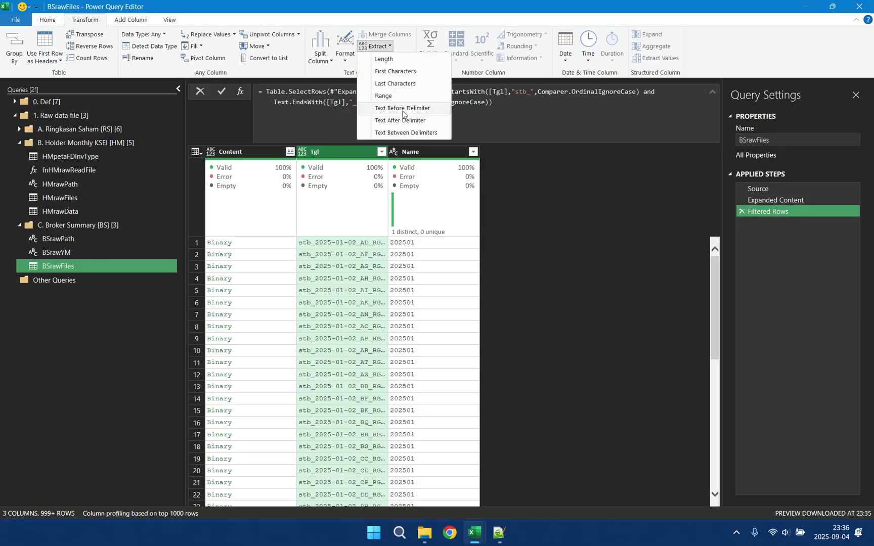
{"action": "left_click", "coordinate": [400, 132]}
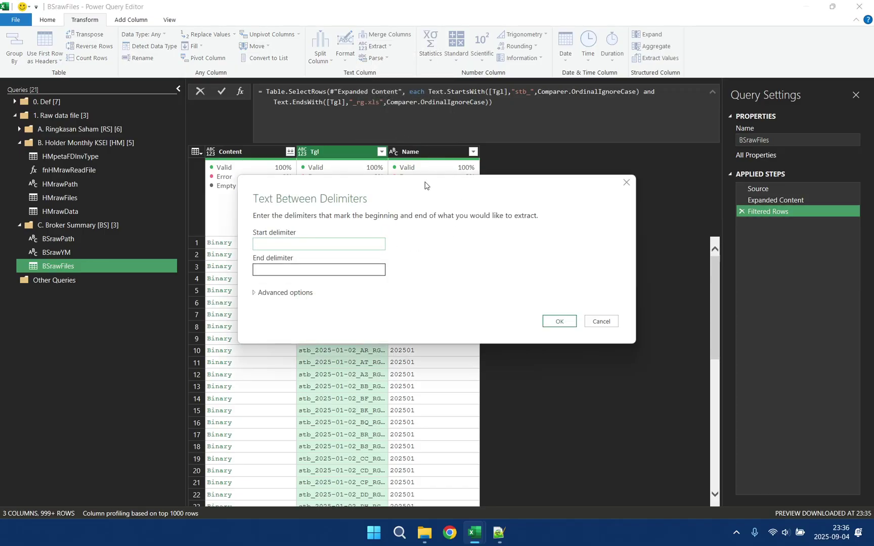
{"action": "left_click_drag", "start_coordinate": [419, 161], "coordinate": [401, 153]}
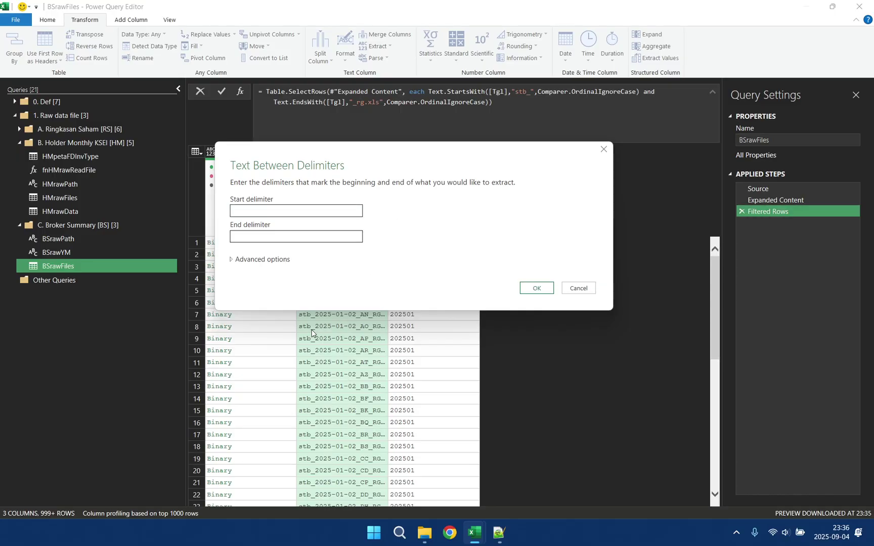
{"action": "left_click", "coordinate": [284, 208]}
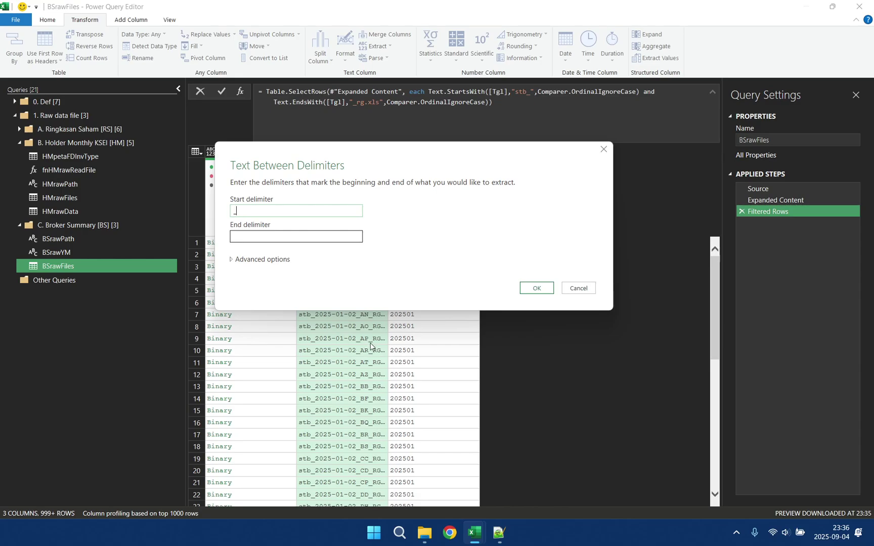
{"action": "left_click", "coordinate": [300, 236]}
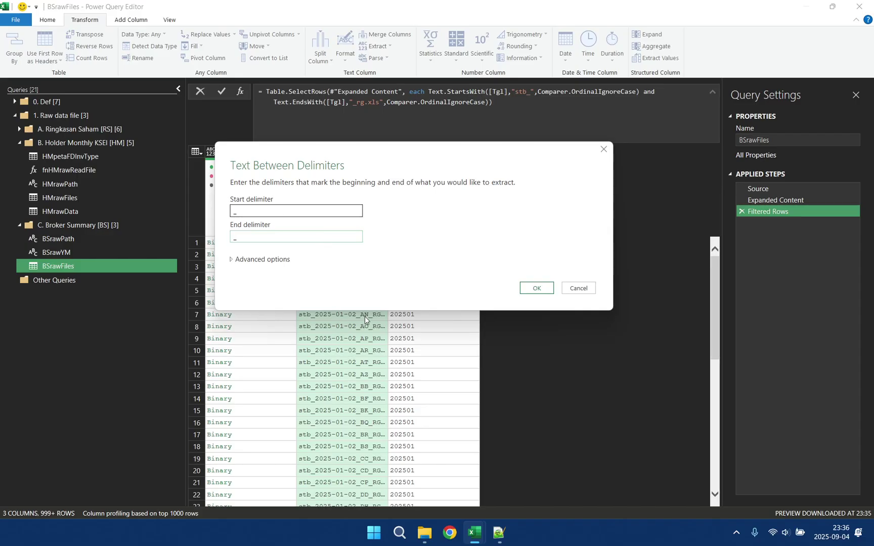
{"action": "left_click", "coordinate": [234, 260]}
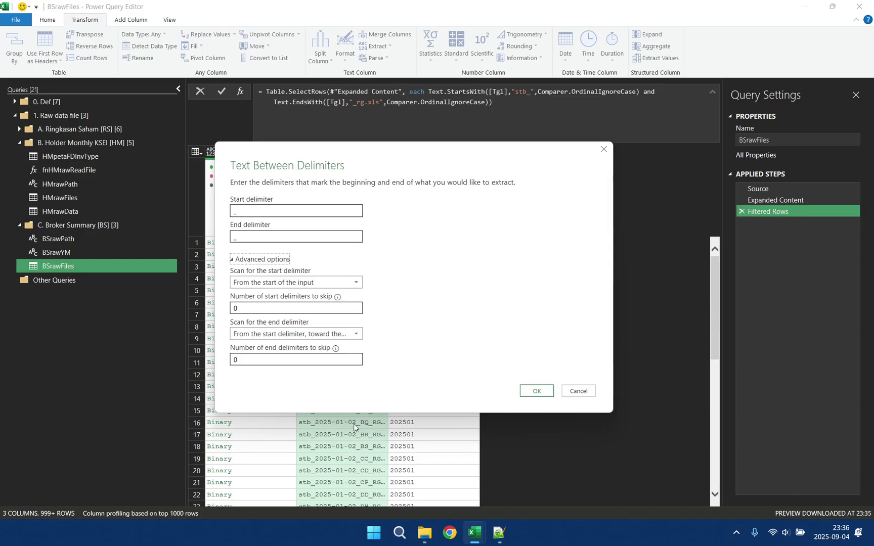
{"action": "left_click", "coordinate": [236, 360]}
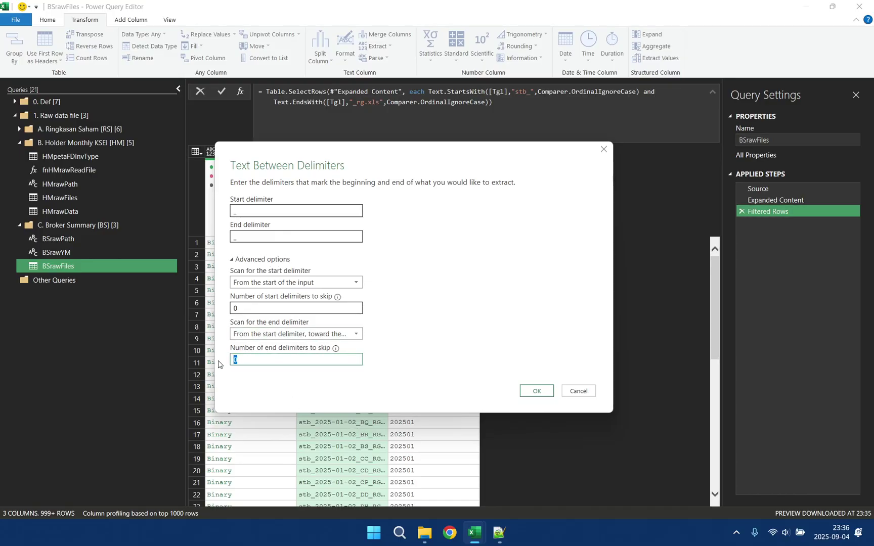
{"action": "type", "text": "1"}
{"action": "left_click", "coordinate": [531, 391]}
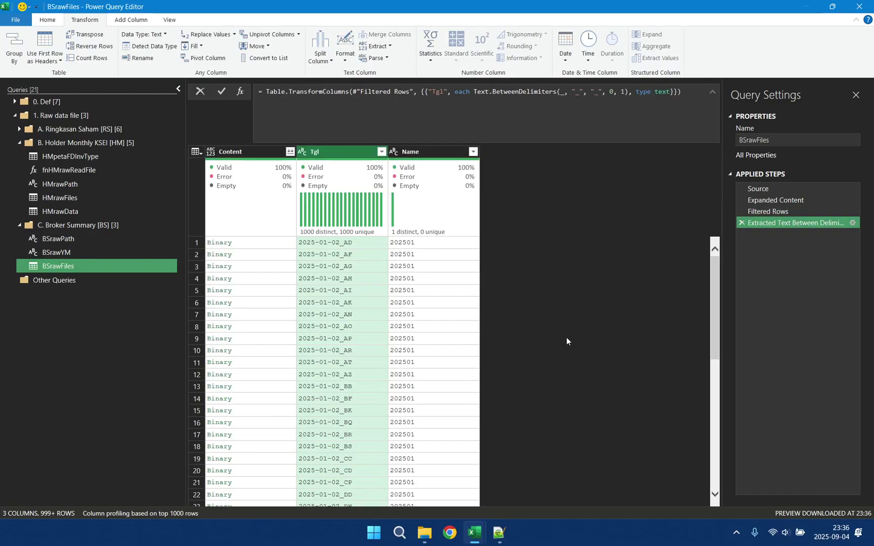
- Wrap Text.BetweenDelimiters in Text.Upper( ) in the Tgl extraction formula and remove the space after its first argument
{"action": "left_click", "coordinate": [572, 91]}
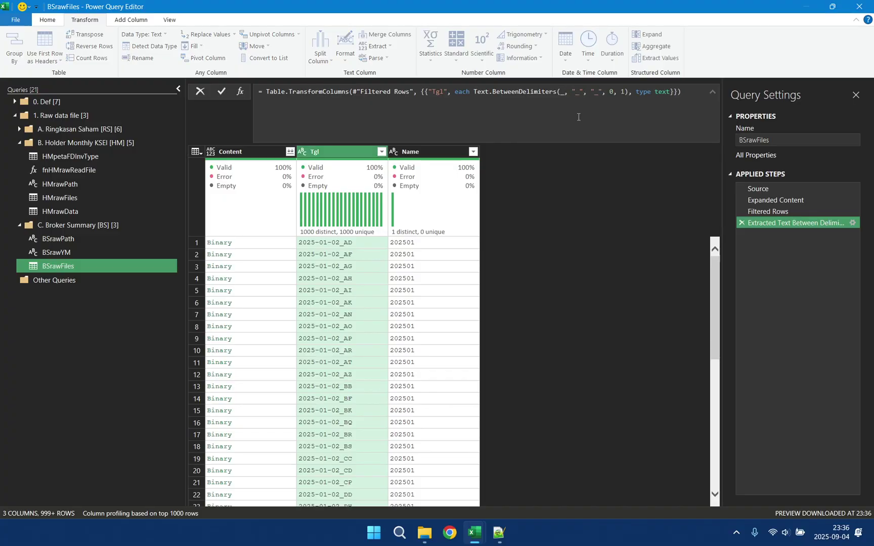
{"action": "key", "text": "BackSpace"}
{"action": "left_click", "coordinate": [476, 92]}
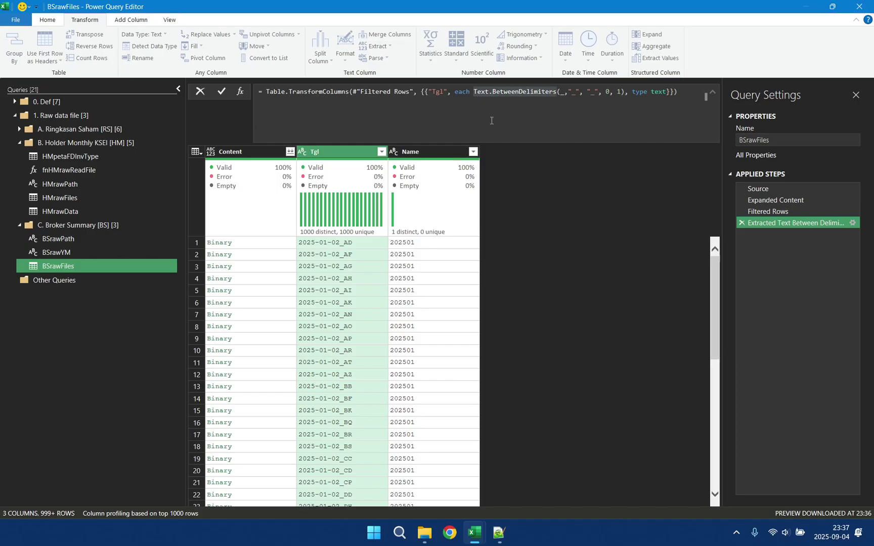
{"action": "type", "text": "Text"}
{"action": "type", "text": ".Upper"}
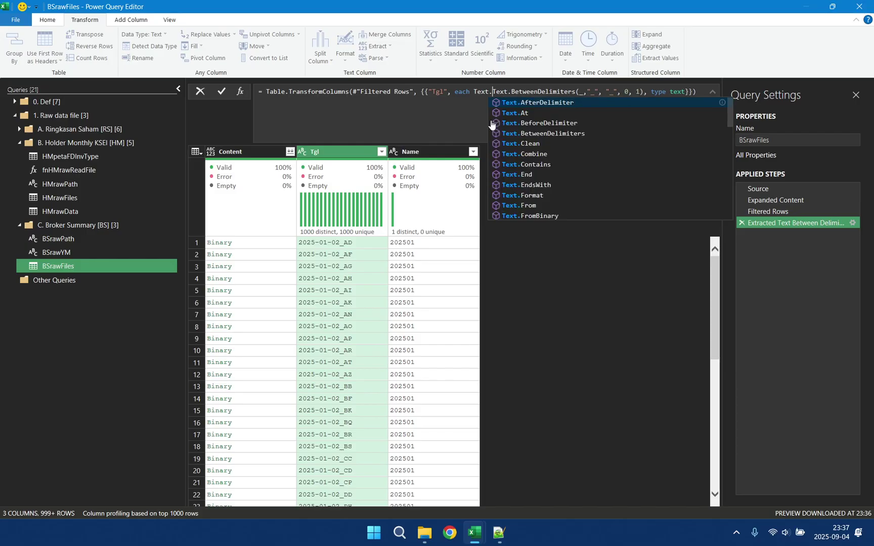
{"action": "type", "text": "("}
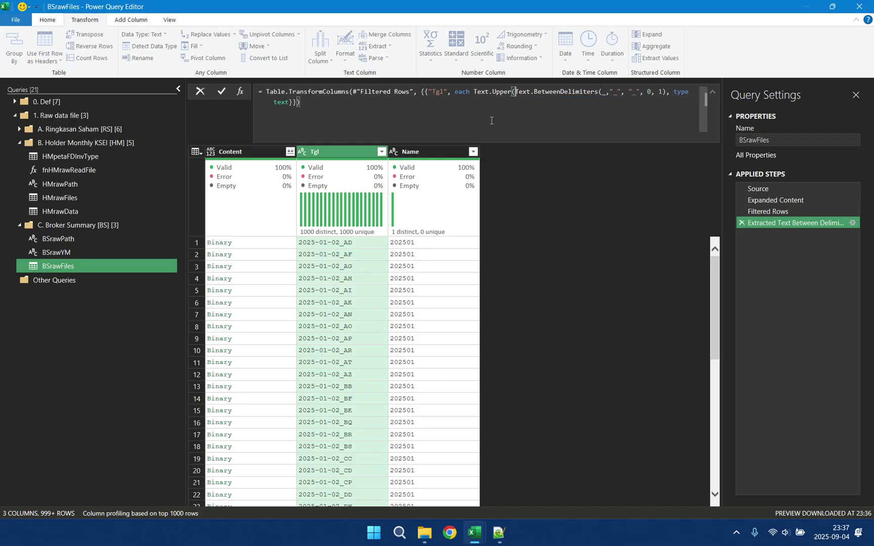
{"action": "left_click", "coordinate": [667, 92]}
{"action": "type", "text": ")"}
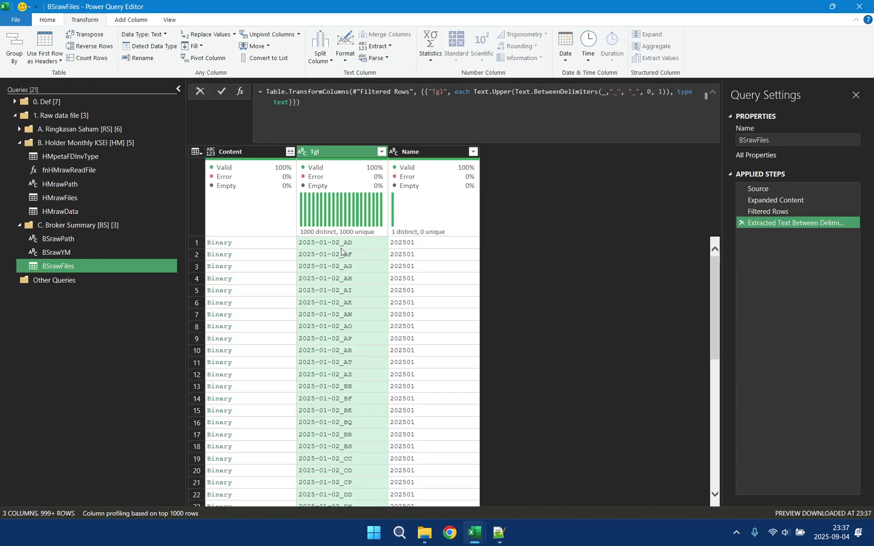
- Split the Tgl column at each occurrence of the custom delimiter "_"
{"action": "left_click", "coordinate": [337, 153]}
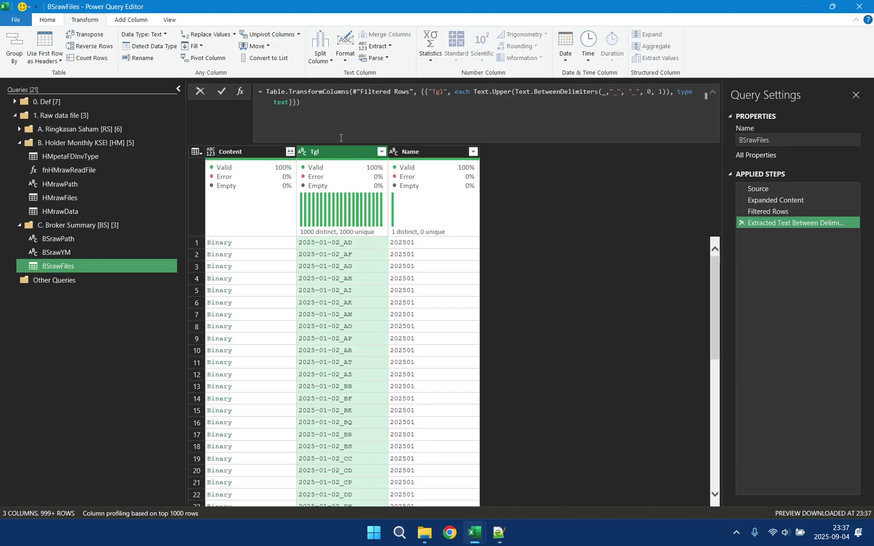
{"action": "left_click", "coordinate": [323, 57]}
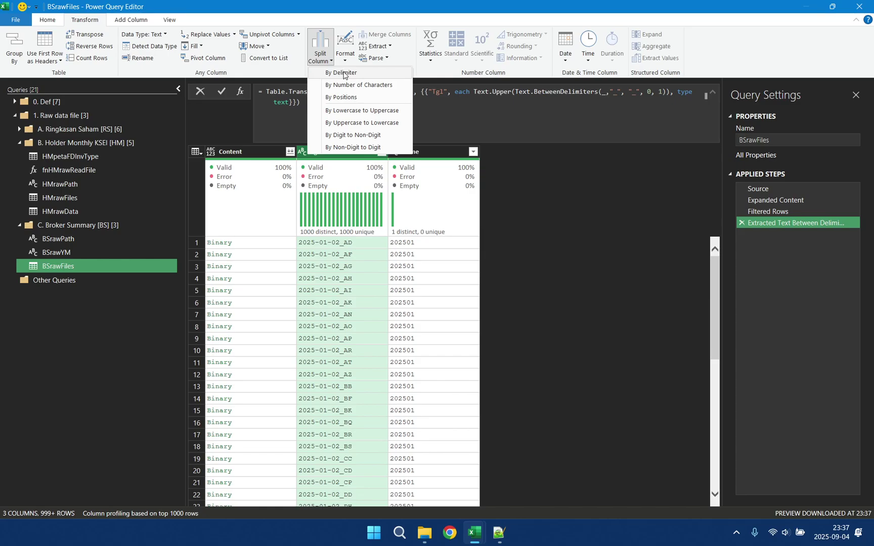
{"action": "left_click", "coordinate": [341, 73]}
{"action": "double_click", "coordinate": [286, 207]}
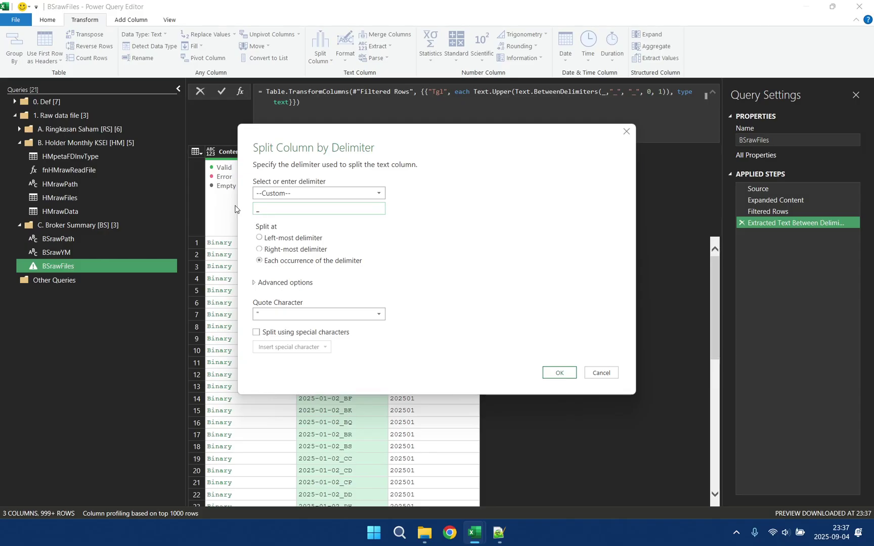
{"action": "left_click", "coordinate": [559, 373]}
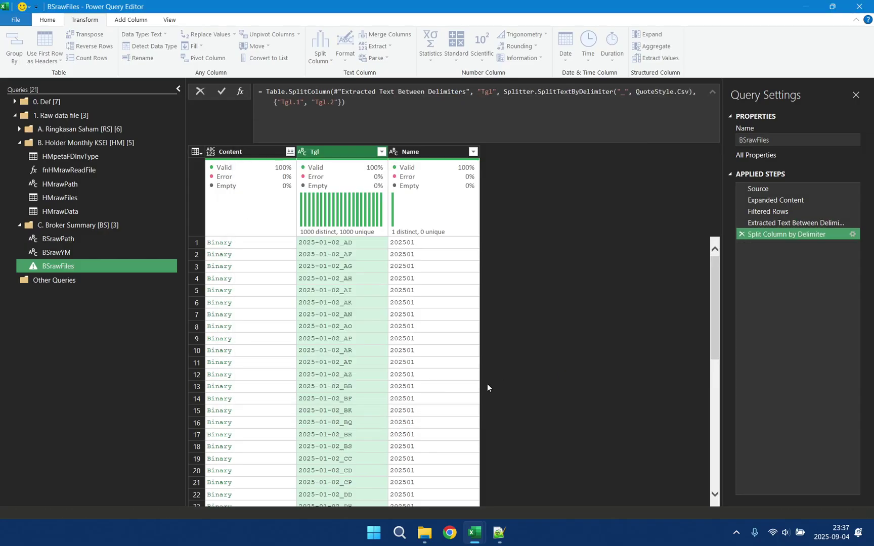
- Name the two split columns Tgl and broker in the formula, and change the Tgl data type to Date
{"action": "double_click", "coordinate": [298, 102]}
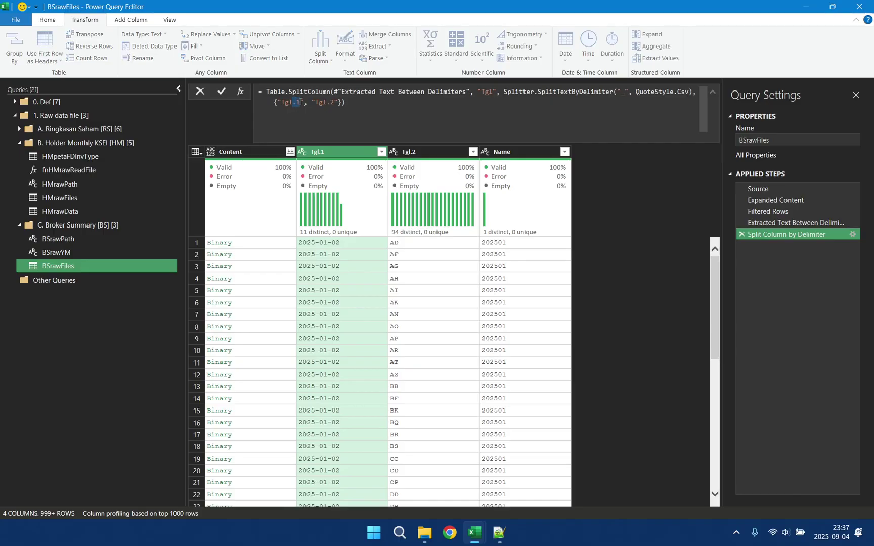
{"action": "key", "text": "BackSpace"}
{"action": "left_click_drag", "start_coordinate": [319, 102], "coordinate": [308, 103]}
{"action": "type", "text": "broker"}
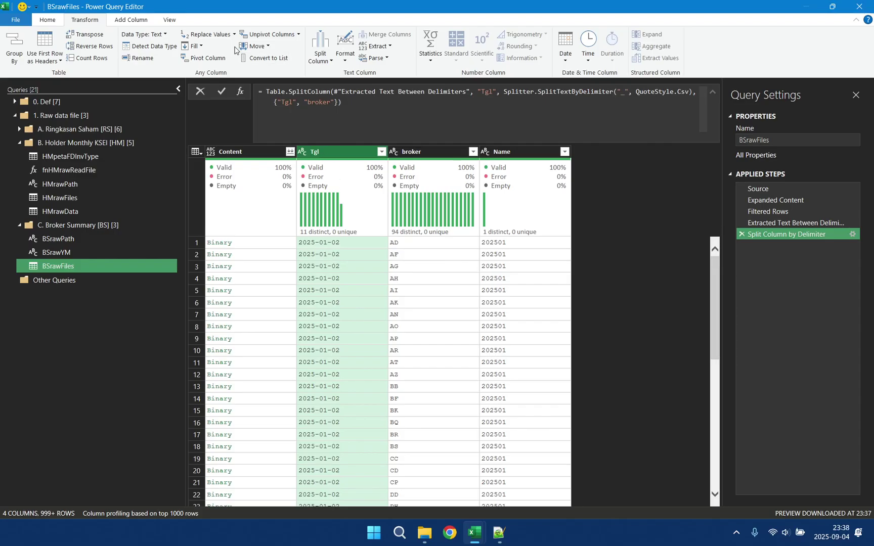
{"action": "left_click", "coordinate": [166, 35]}
{"action": "left_click", "coordinate": [157, 108]}
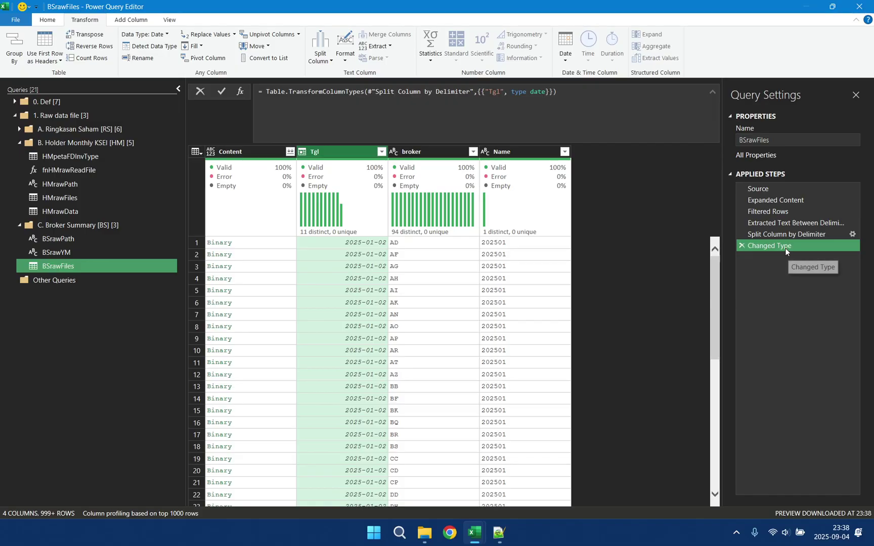
- Preview the binary file in the first row of the Content column
{"action": "left_click", "coordinate": [284, 245]}
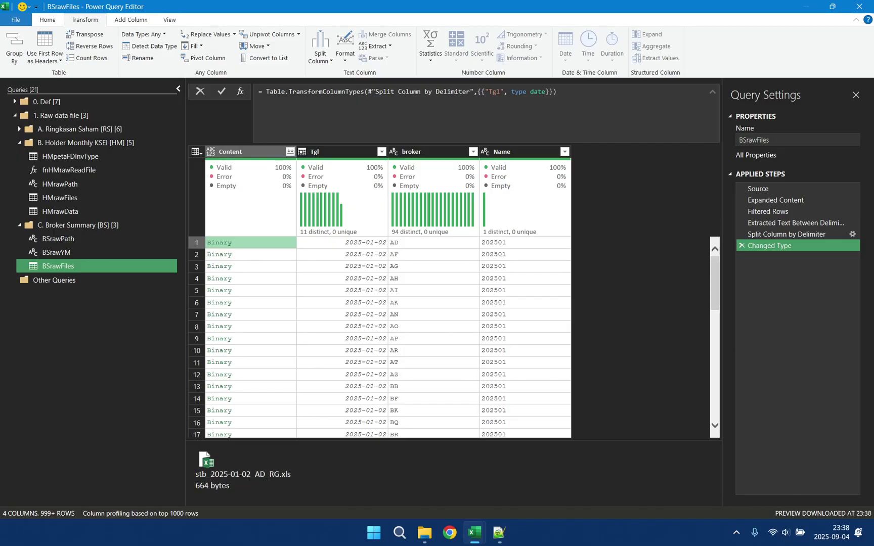
{"action": "mouse_move", "coordinate": [501, 540]}
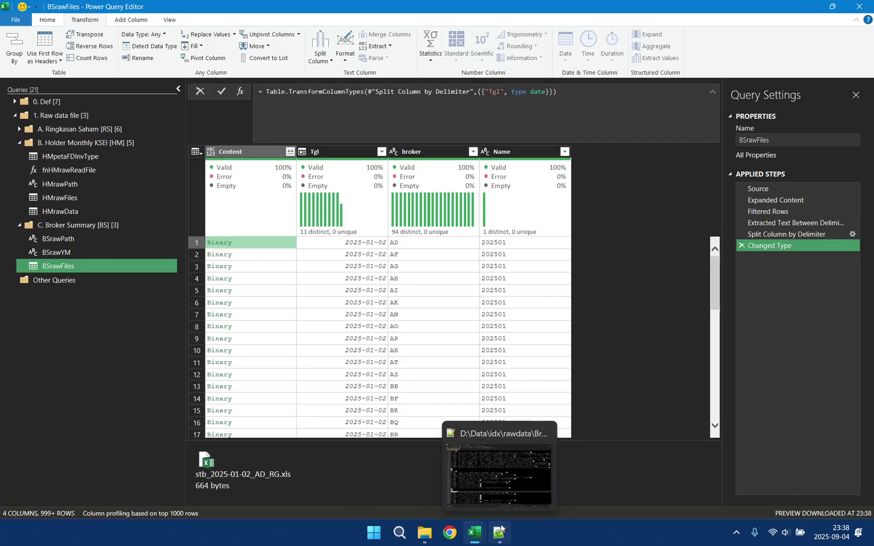
{"action": "mouse_move", "coordinate": [499, 483]}
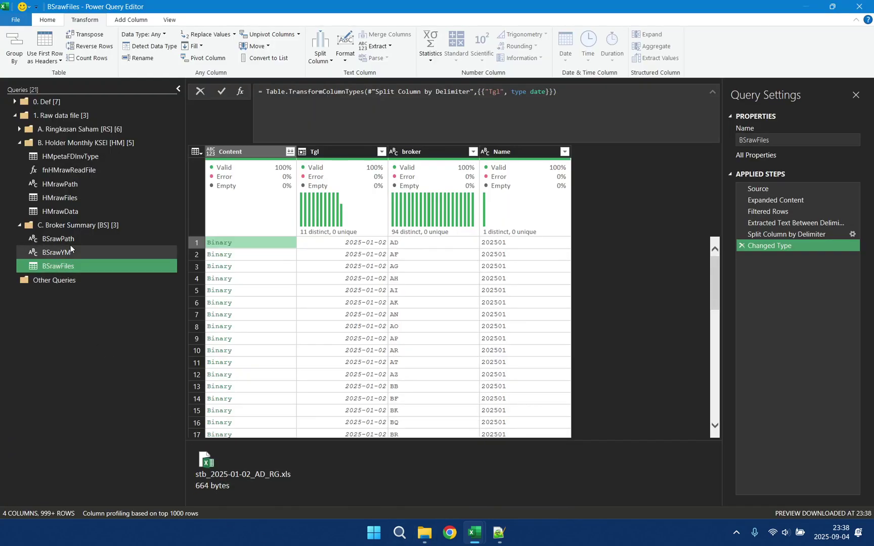
- Start a Text/CSV file query in the C. Broker Summary [BS] group and show all file types in the 202501 folder
{"action": "left_click", "coordinate": [73, 226]}
{"action": "right_click", "coordinate": [76, 230]}
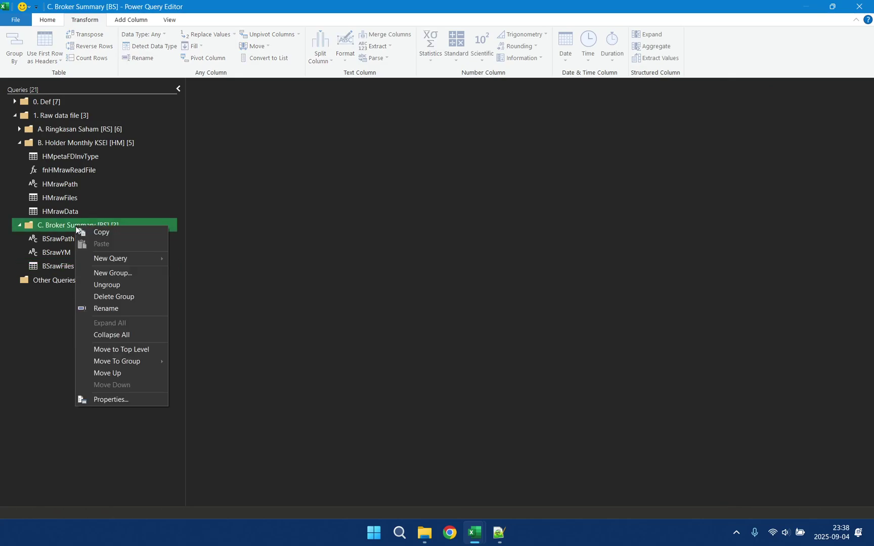
{"action": "mouse_move", "coordinate": [133, 261]}
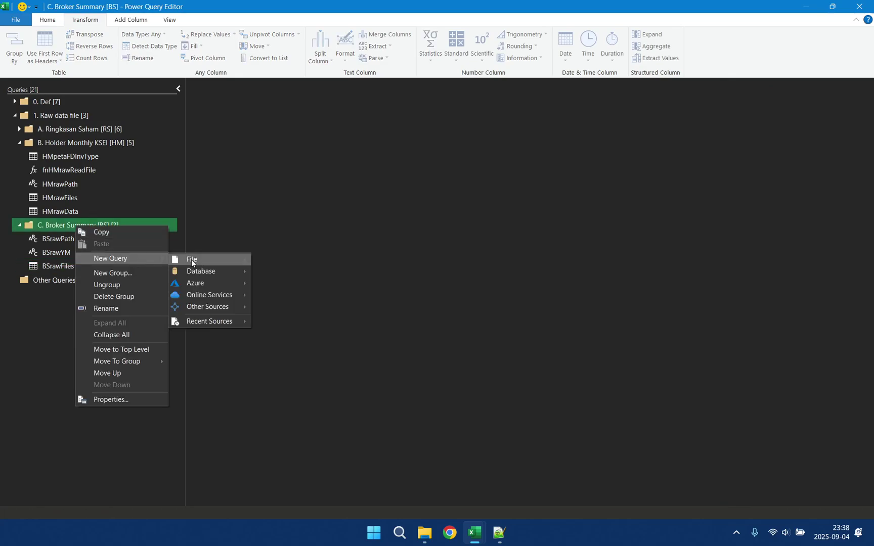
{"action": "mouse_move", "coordinate": [192, 260]}
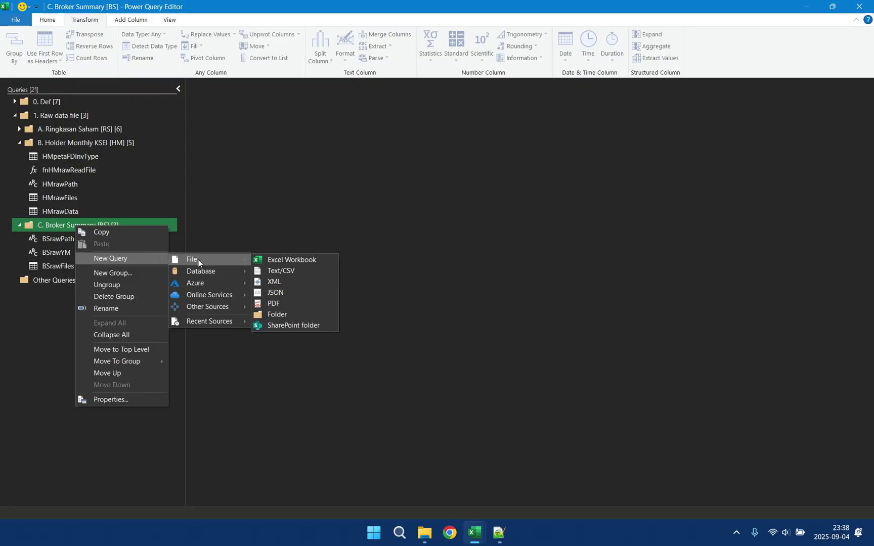
{"action": "left_click", "coordinate": [289, 271]}
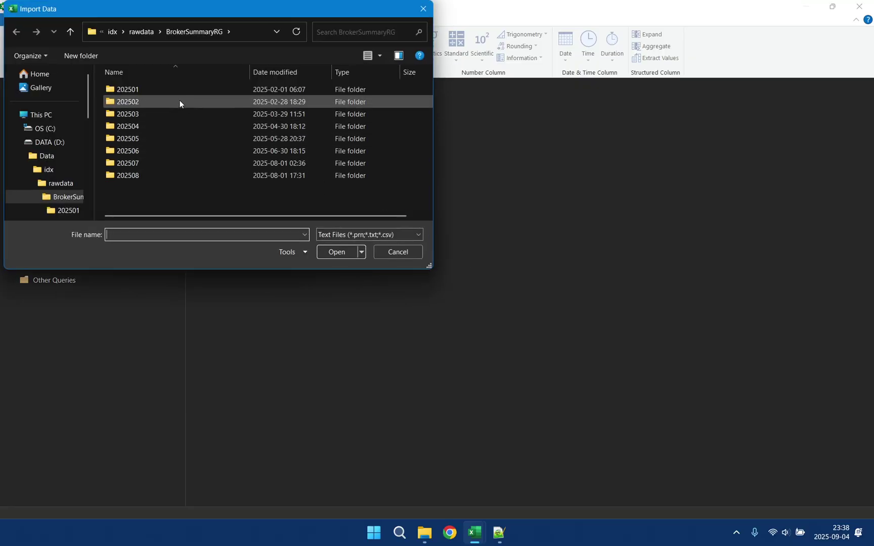
{"action": "double_click", "coordinate": [165, 89]}
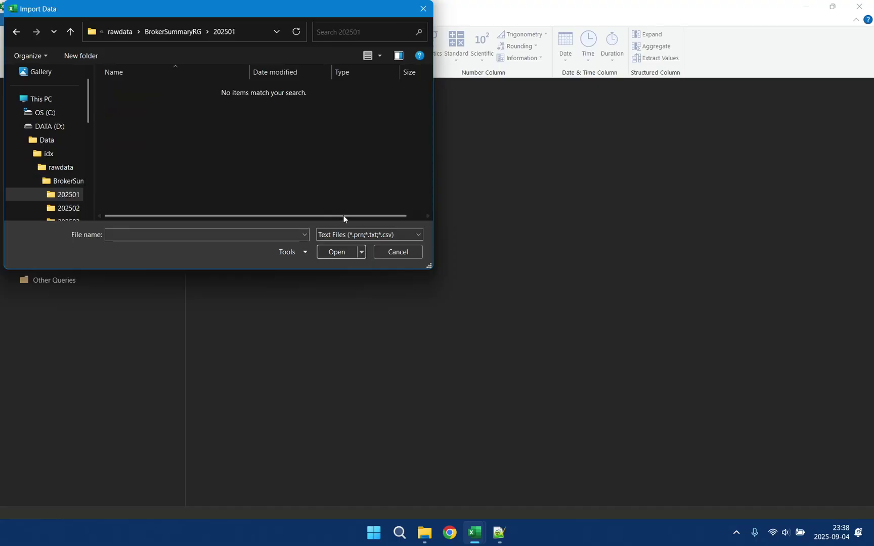
{"action": "left_click", "coordinate": [360, 234]}
{"action": "left_click", "coordinate": [352, 256]}
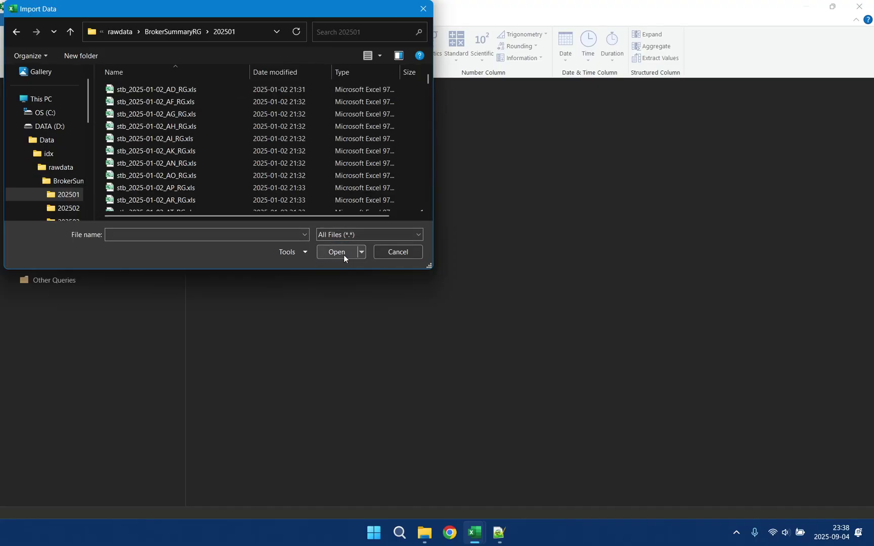
- Choose stb_2025-01-02_CC_RG.xls from the 202501 folder and import it
{"action": "scroll", "coordinate": [172, 143], "scroll_direction": "down", "scroll_amount": 2}
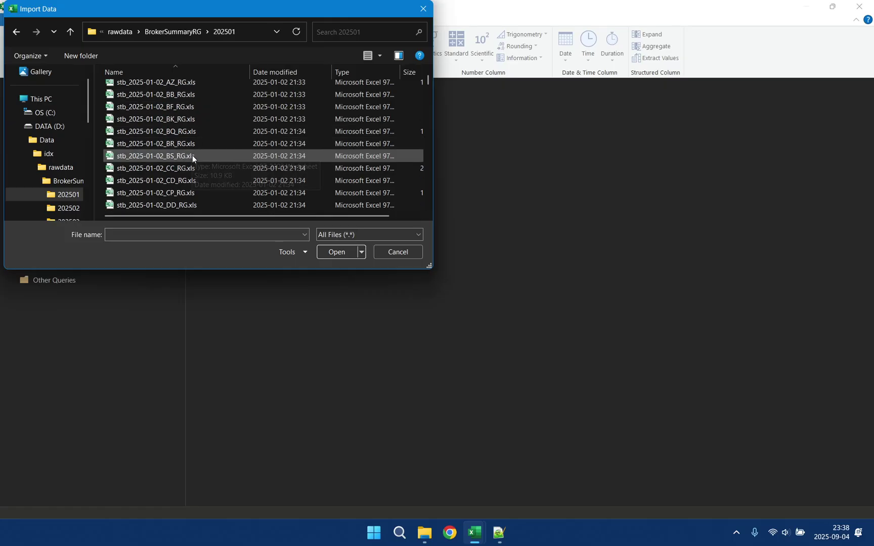
{"action": "scroll", "coordinate": [179, 168], "scroll_direction": "down", "scroll_amount": 4}
{"action": "scroll", "coordinate": [179, 167], "scroll_direction": "down", "scroll_amount": 1}
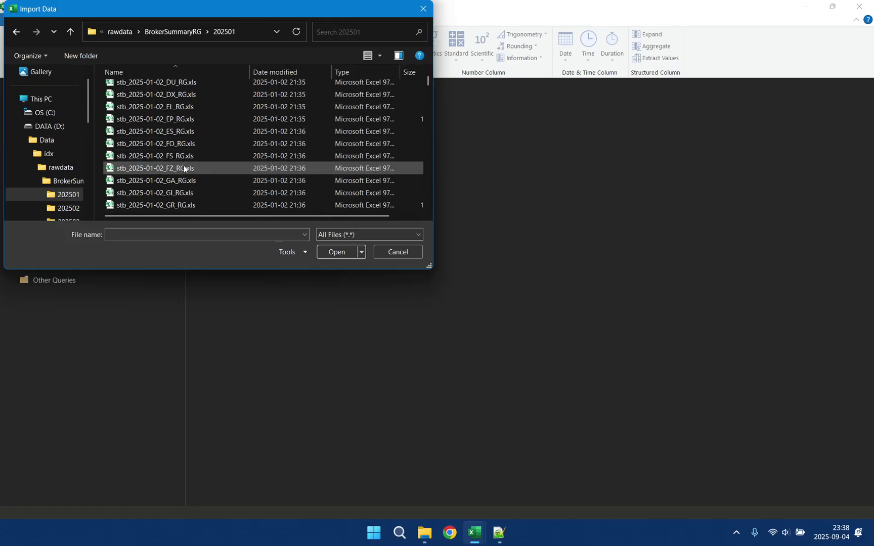
{"action": "scroll", "coordinate": [184, 169], "scroll_direction": "up", "scroll_amount": 4}
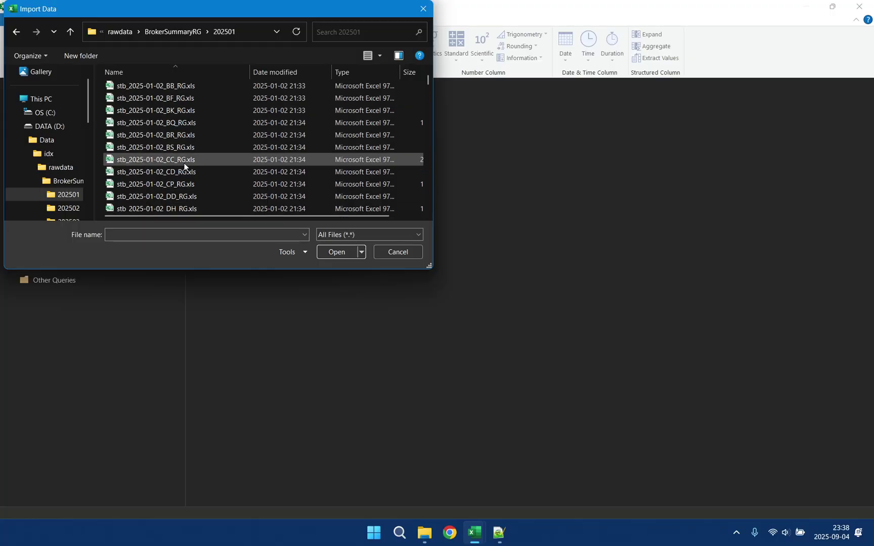
{"action": "scroll", "coordinate": [184, 167], "scroll_direction": "down", "scroll_amount": 1}
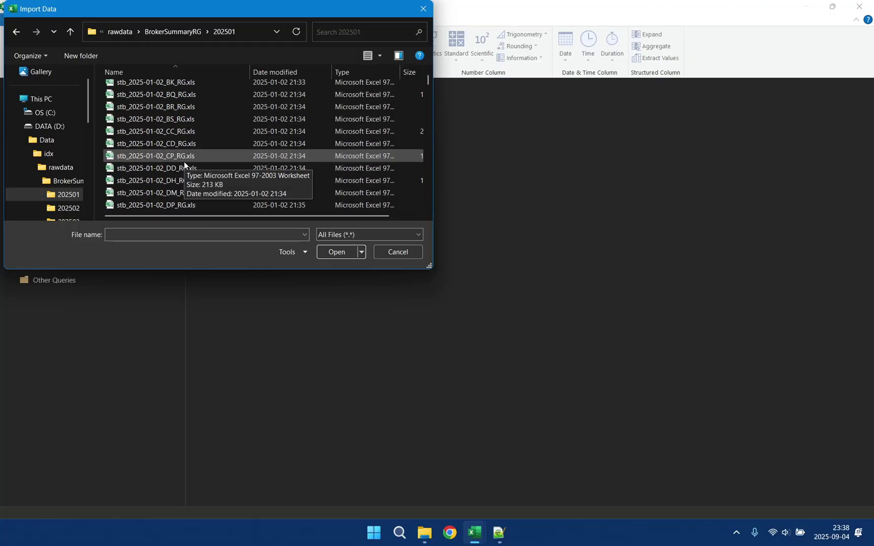
{"action": "left_click", "coordinate": [181, 134]}
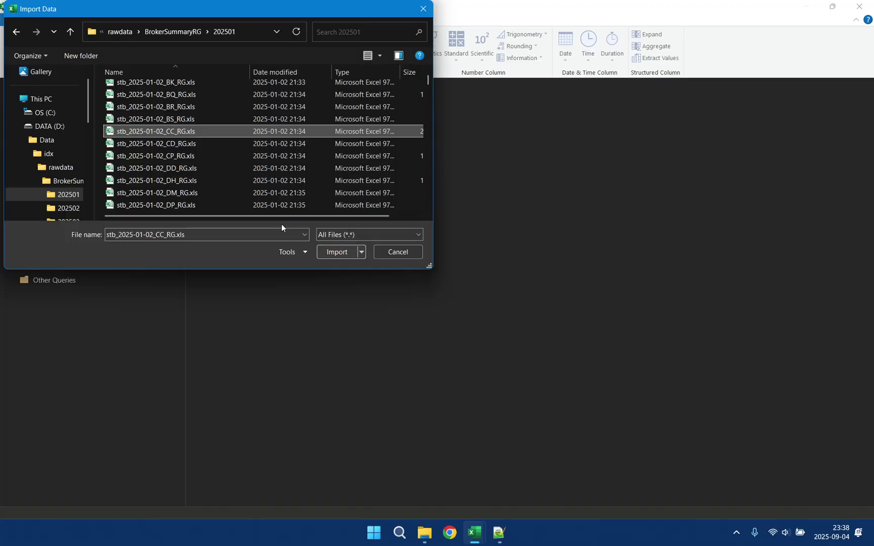
{"action": "mouse_move", "coordinate": [237, 216]}
{"action": "left_mouse_down"}
{"action": "mouse_move", "coordinate": [294, 220]}
{"action": "mouse_move", "coordinate": [235, 218]}
{"action": "left_mouse_up"}
{"action": "left_click", "coordinate": [346, 252]}
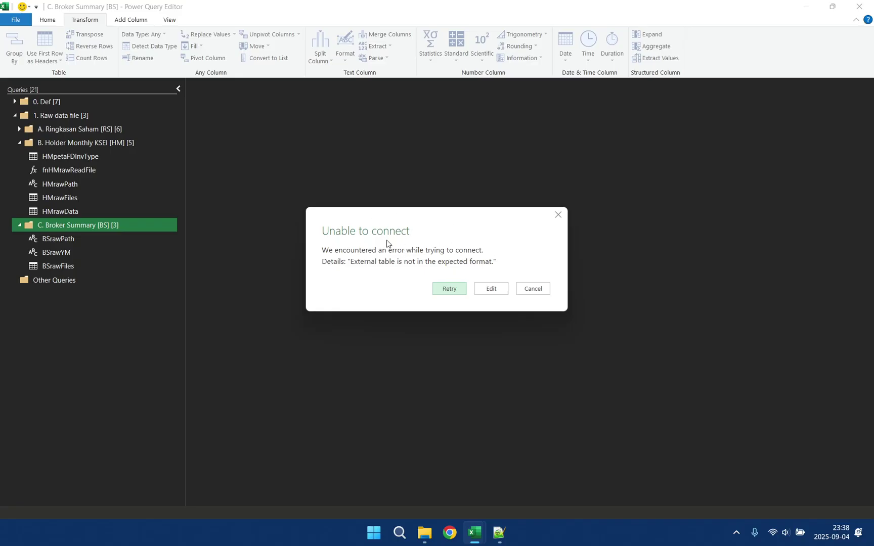
- Edit the connection so that stb_2025-01-02_CC_RG.xls opens as a Csv Document
{"action": "left_click", "coordinate": [493, 289]}
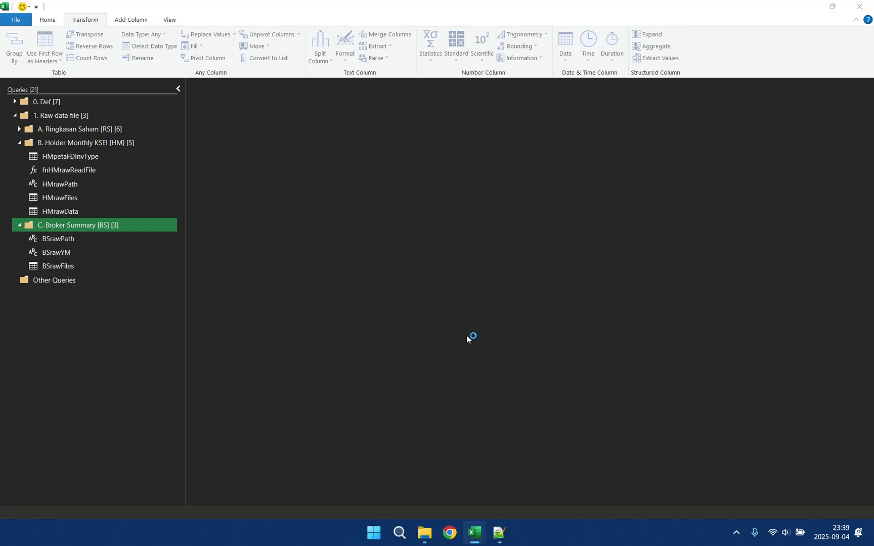
{"action": "left_click", "coordinate": [318, 280]}
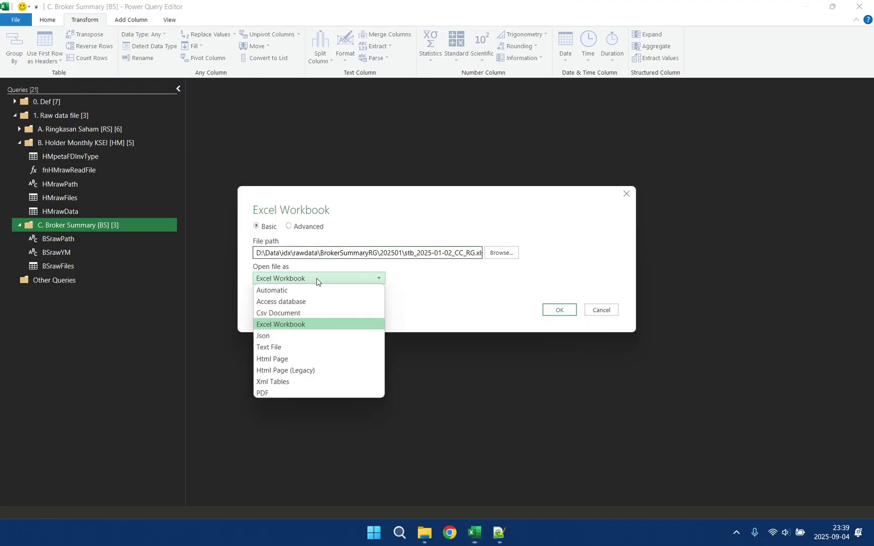
{"action": "left_click", "coordinate": [296, 315]}
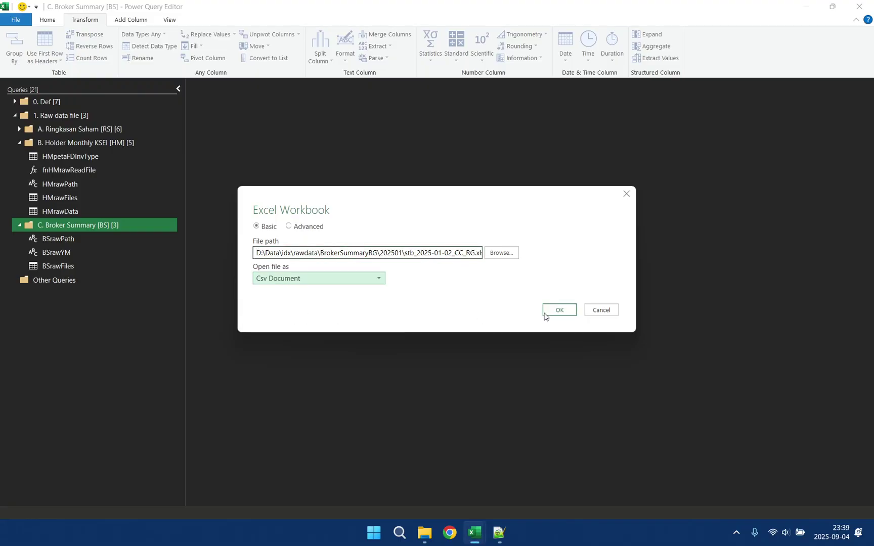
{"action": "left_click", "coordinate": [559, 311]}
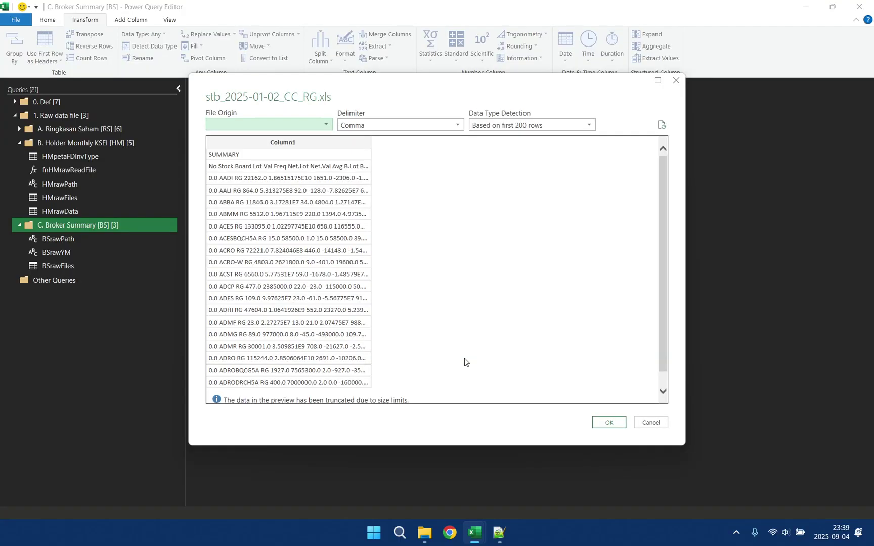
- Set the delimiter to Tab for the CC_RG file and create the query
{"action": "left_click", "coordinate": [393, 126]}
{"action": "left_click", "coordinate": [368, 194]}
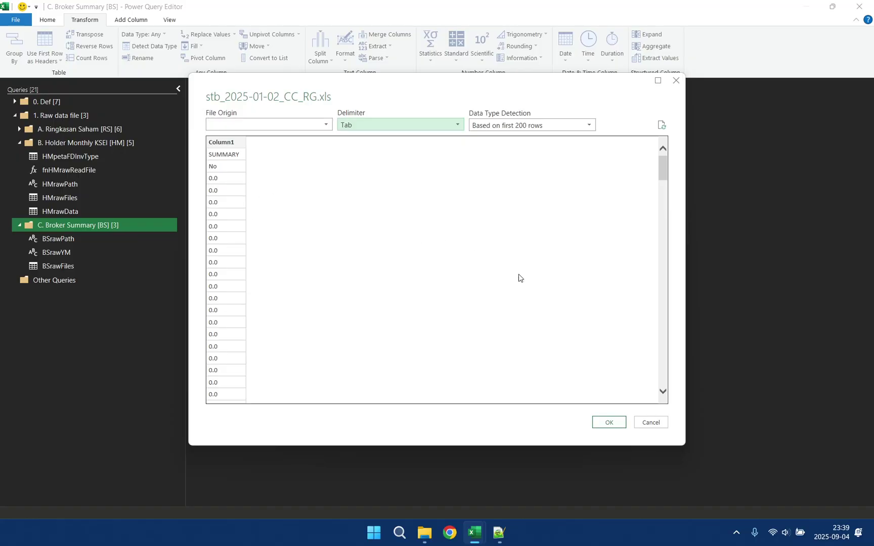
{"action": "left_click", "coordinate": [607, 427]}
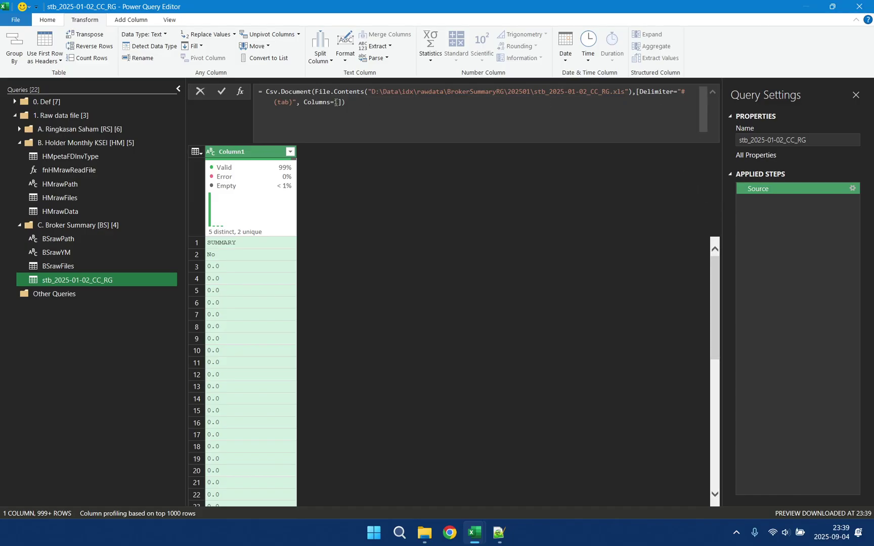
- Switch to the stb_2025-01-09_DP_RG.xls workbook in Excel and fill the SUMMARY headers Stock and Lot through Net.Val yellow
{"action": "mouse_move", "coordinate": [496, 539]}
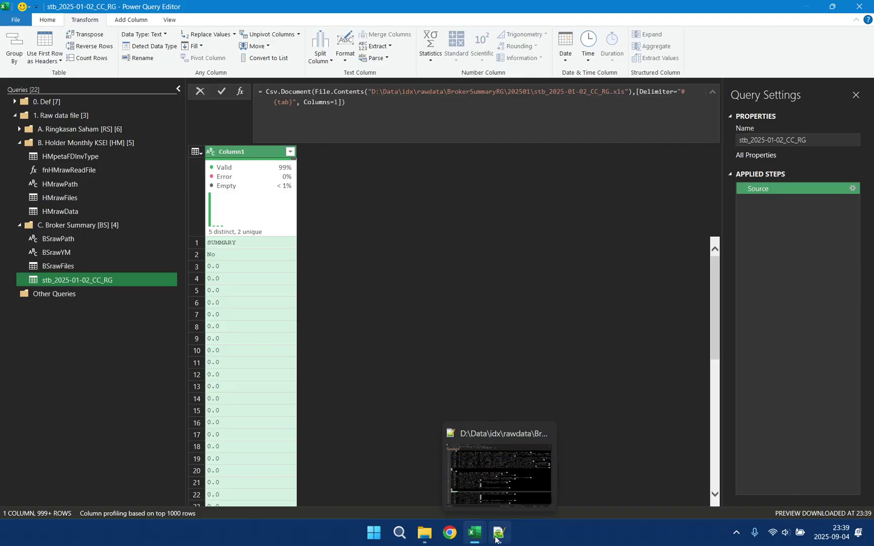
{"action": "left_click", "coordinate": [516, 483]}
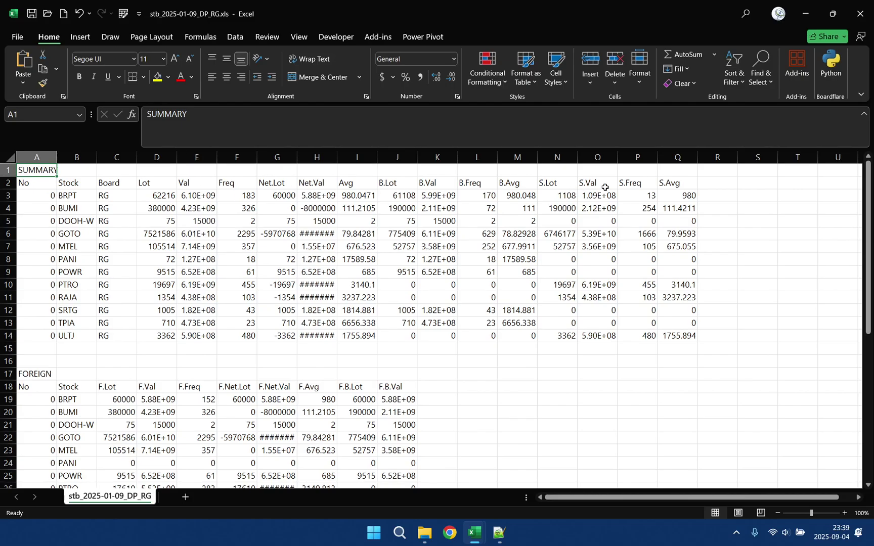
{"action": "left_click", "coordinate": [79, 182]}
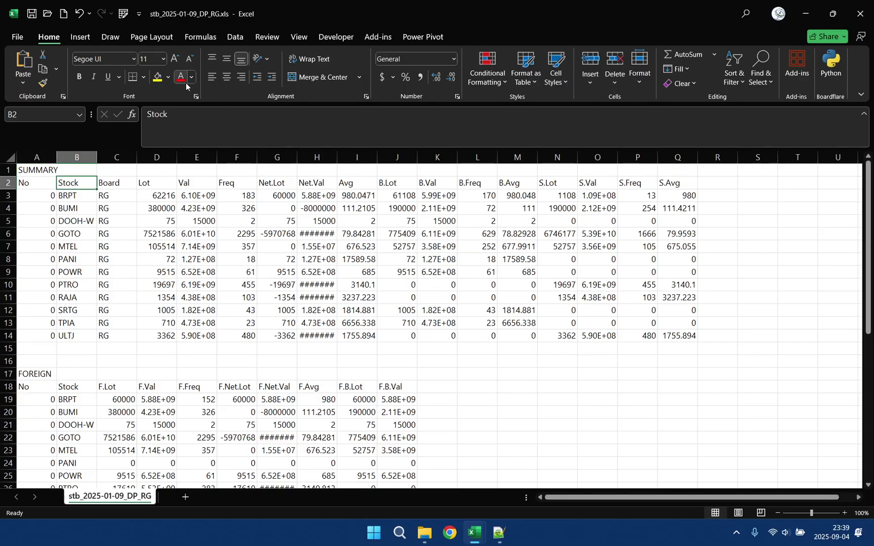
{"action": "left_click", "coordinate": [158, 77]}
{"action": "left_click_drag", "start_coordinate": [169, 181], "coordinate": [313, 183]}
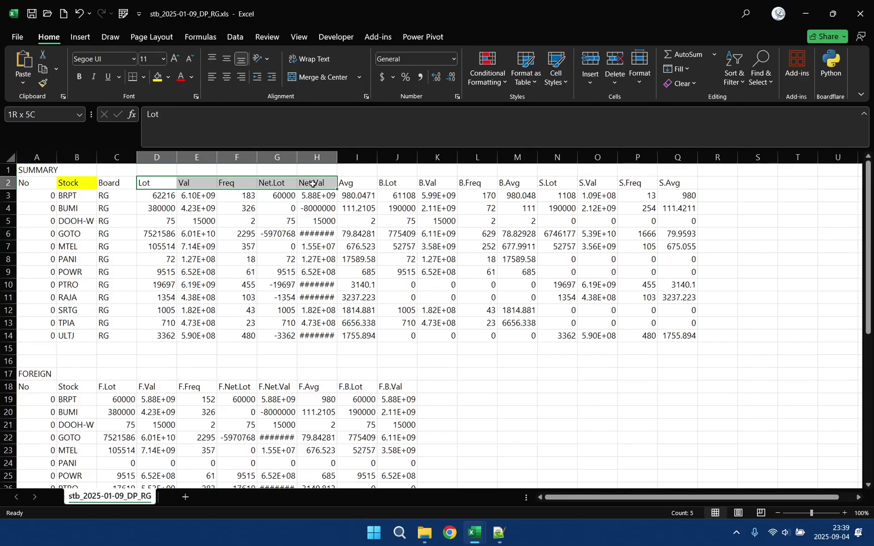
{"action": "left_click", "coordinate": [163, 79]}
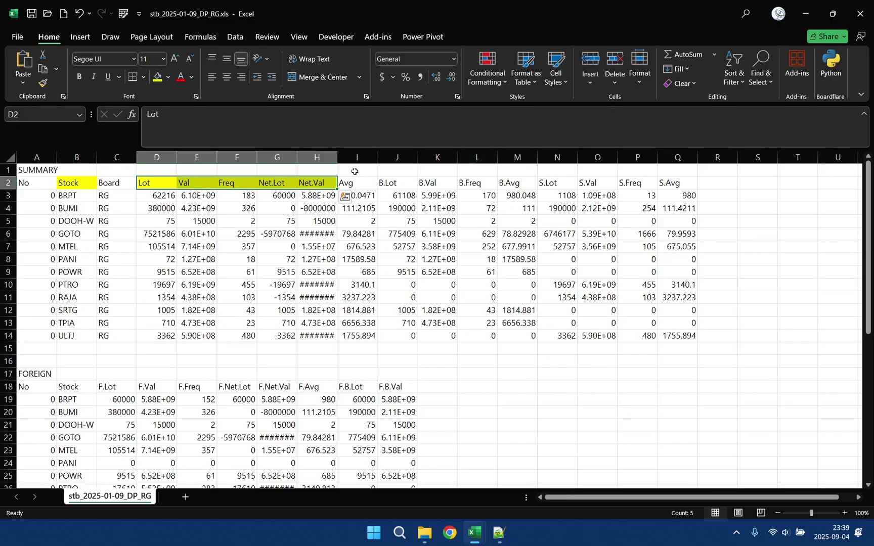
- Fill the SUMMARY headers B.Lot, B.Val, S.Lot and S.Val yellow
{"action": "left_click_drag", "start_coordinate": [402, 185], "coordinate": [441, 186]}
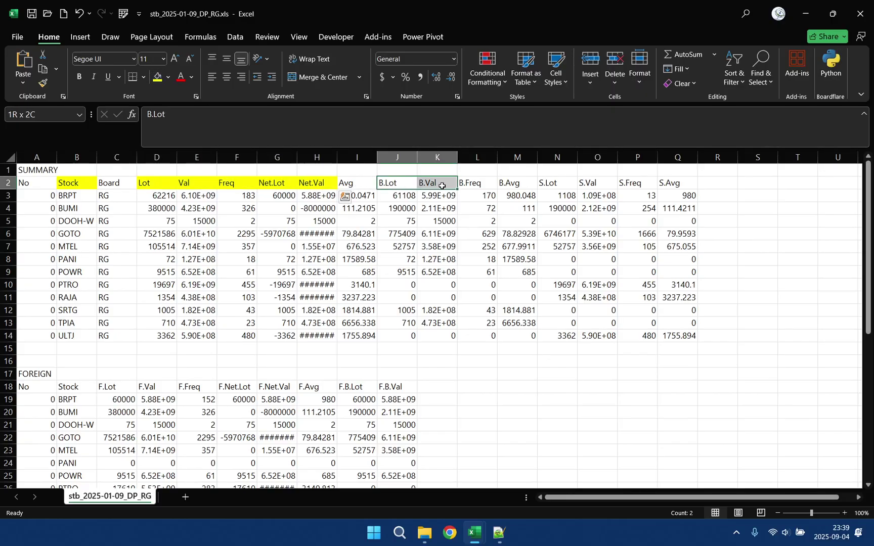
{"action": "left_click", "coordinate": [163, 79]}
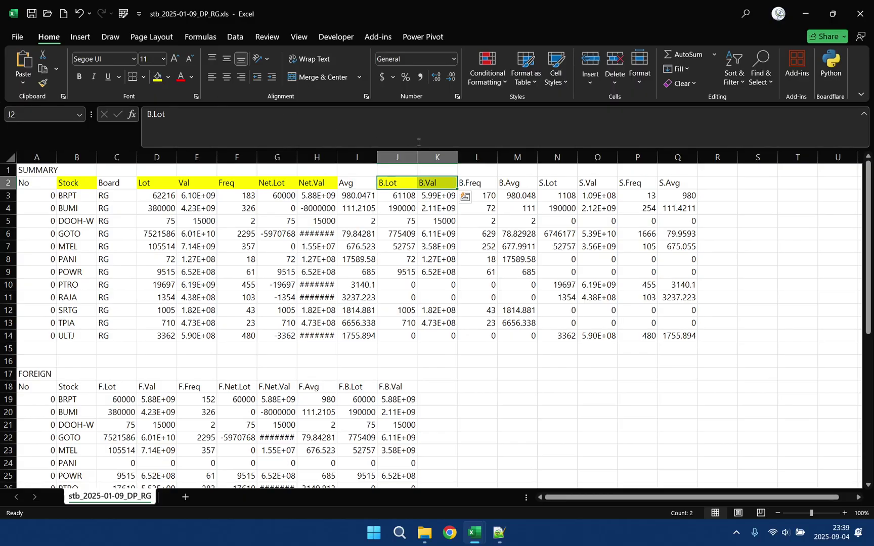
{"action": "left_click_drag", "start_coordinate": [556, 183], "coordinate": [601, 180]}
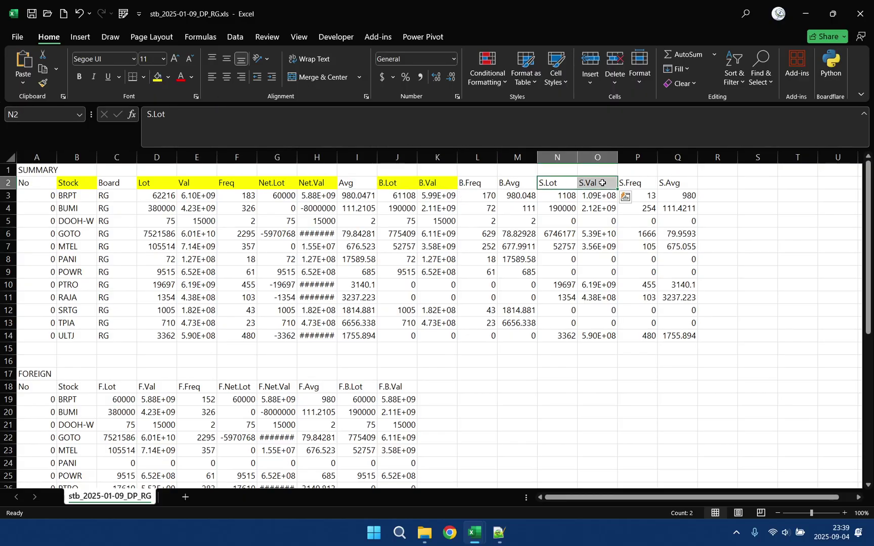
{"action": "left_click", "coordinate": [158, 77]}
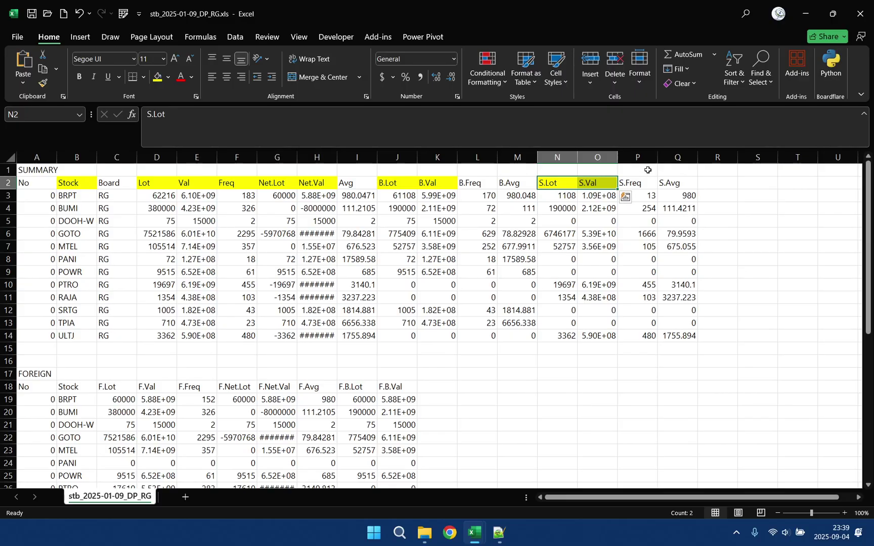
- Select columns A through O and check which columns the SUMMARY, FOREIGN and DOMESTIC sections occupy
{"action": "left_click", "coordinate": [638, 157]}
{"action": "left_click_drag", "start_coordinate": [37, 157], "coordinate": [586, 152]}
{"action": "scroll", "coordinate": [361, 312], "scroll_direction": "down", "scroll_amount": 11}
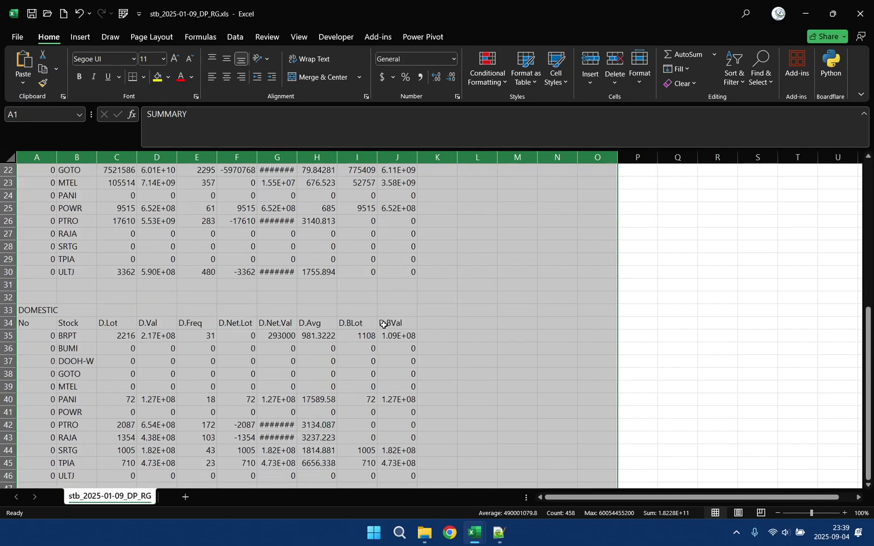
{"action": "scroll", "coordinate": [385, 326], "scroll_direction": "up", "scroll_amount": 11}
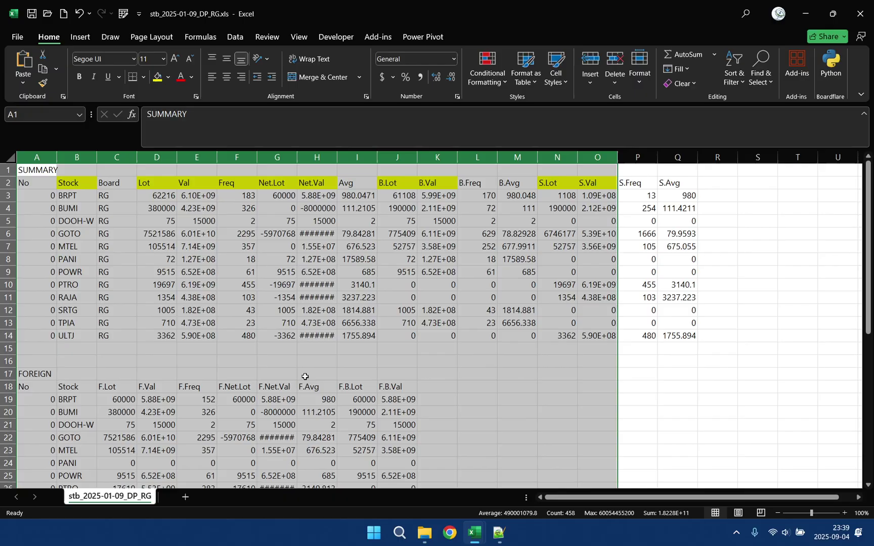
- Fill the FOREIGN headers Stock through F.Net.Val, F.B.Lot and F.B.Val yellow, and review the DOMESTIC headers
{"action": "left_click_drag", "start_coordinate": [86, 386], "coordinate": [275, 387]}
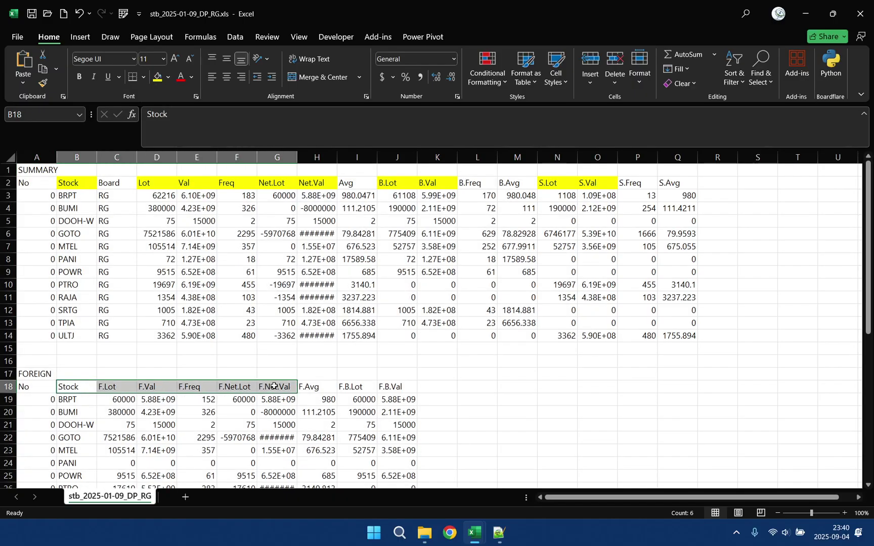
{"action": "left_click", "coordinate": [157, 77]}
{"action": "left_click_drag", "start_coordinate": [343, 386], "coordinate": [478, 386]}
{"action": "left_click", "coordinate": [157, 77]}
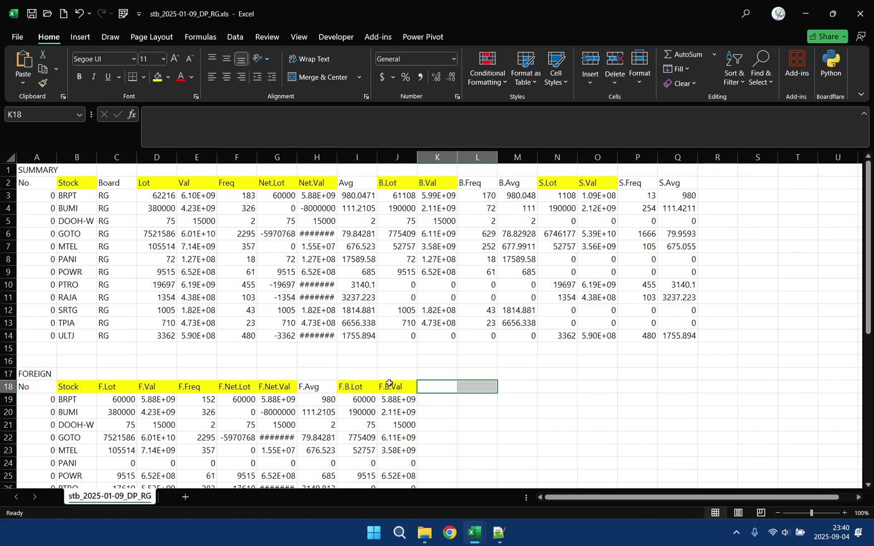
{"action": "scroll", "coordinate": [405, 450], "scroll_direction": "down", "scroll_amount": 9}
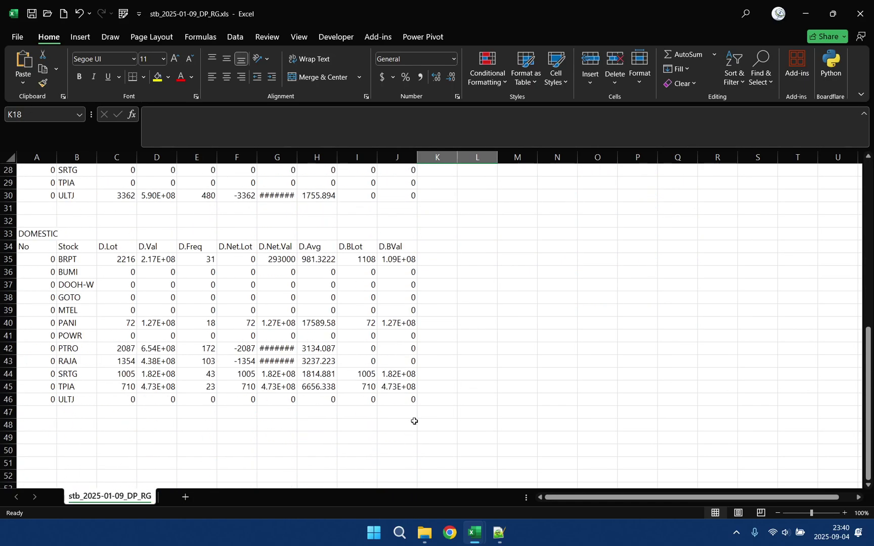
{"action": "scroll", "coordinate": [414, 422], "scroll_direction": "up", "scroll_amount": 9}
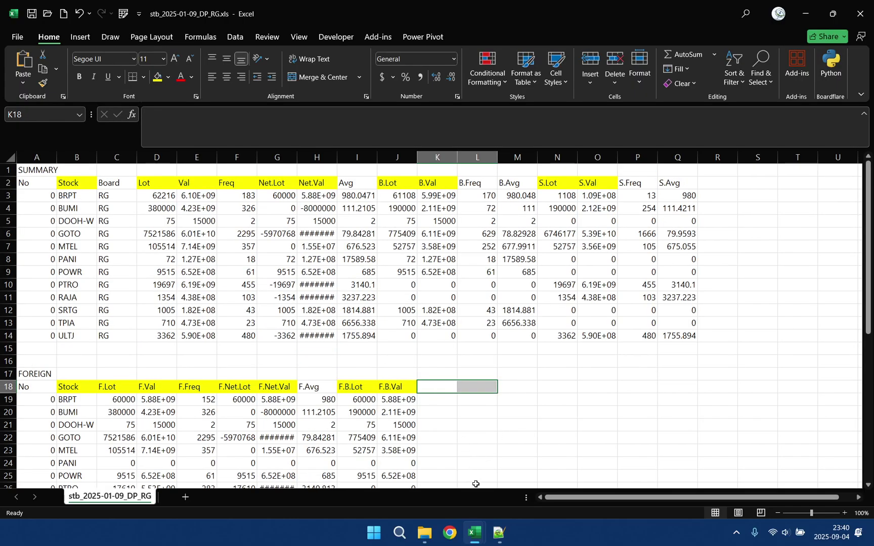
- Switch to the Power Query Editor and set the Source step of stb_2025-01-02_CC_RG to read 15 columns
{"action": "mouse_move", "coordinate": [479, 531]}
{"action": "left_click", "coordinate": [445, 465]}
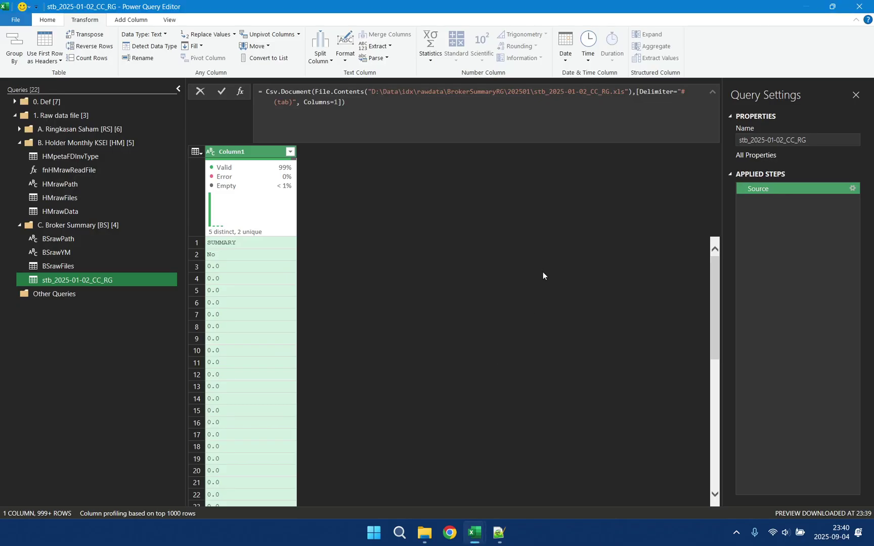
{"action": "left_click", "coordinate": [339, 103]}
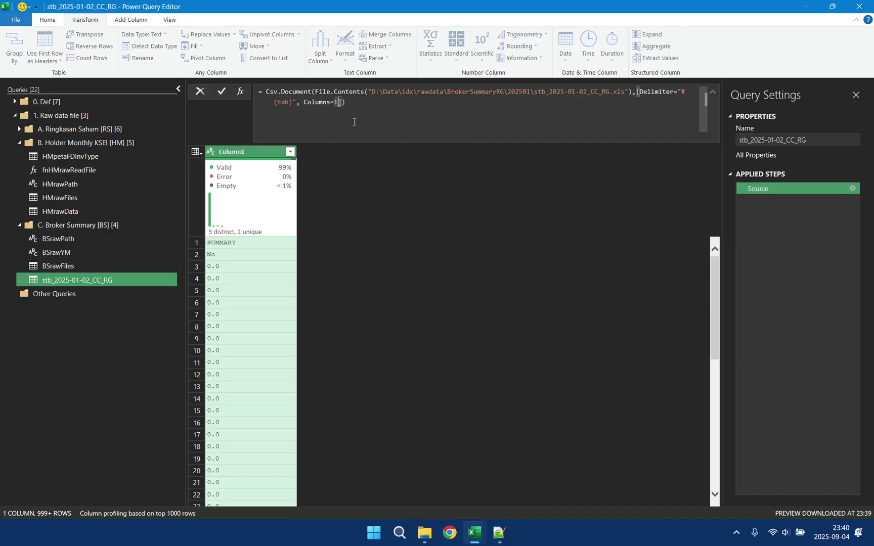
{"action": "type", "text": "5"}
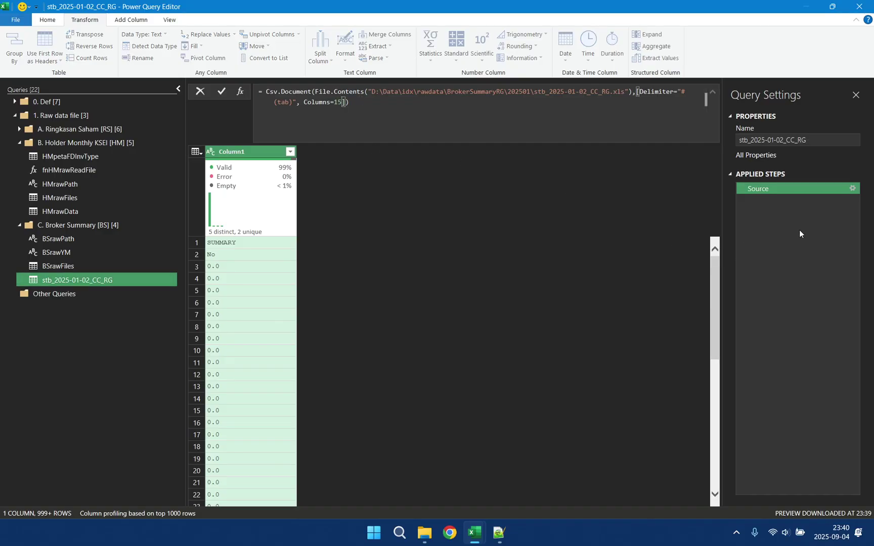
{"action": "key", "text": "Return"}
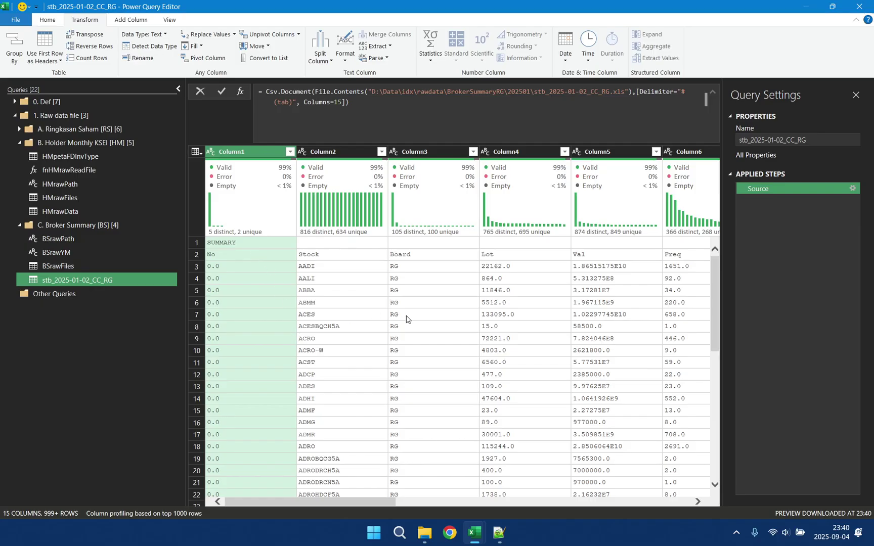
- Check the FOREIGN section heading of stb_2025-01-09_DP_RG.xls in Notepad++, and return to the Power Query Editor
{"action": "left_click", "coordinate": [503, 531]}
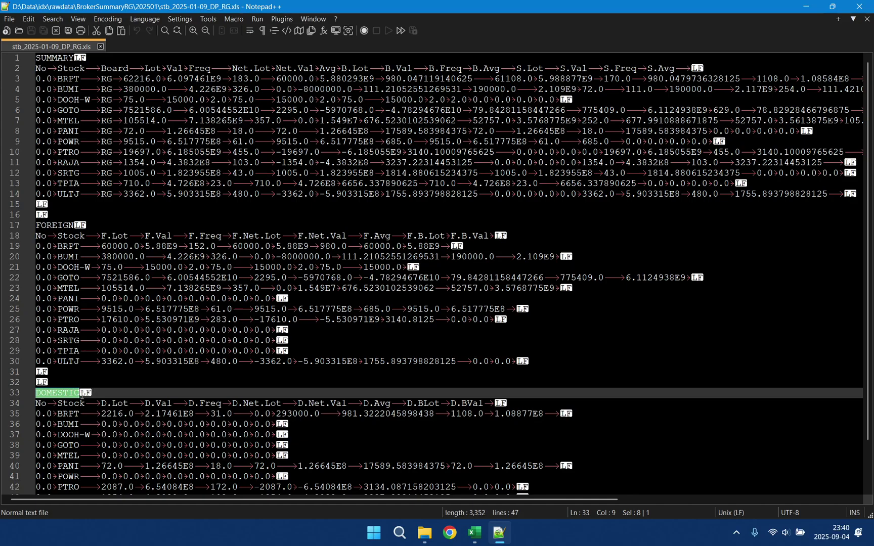
{"action": "double_click", "coordinate": [55, 225]}
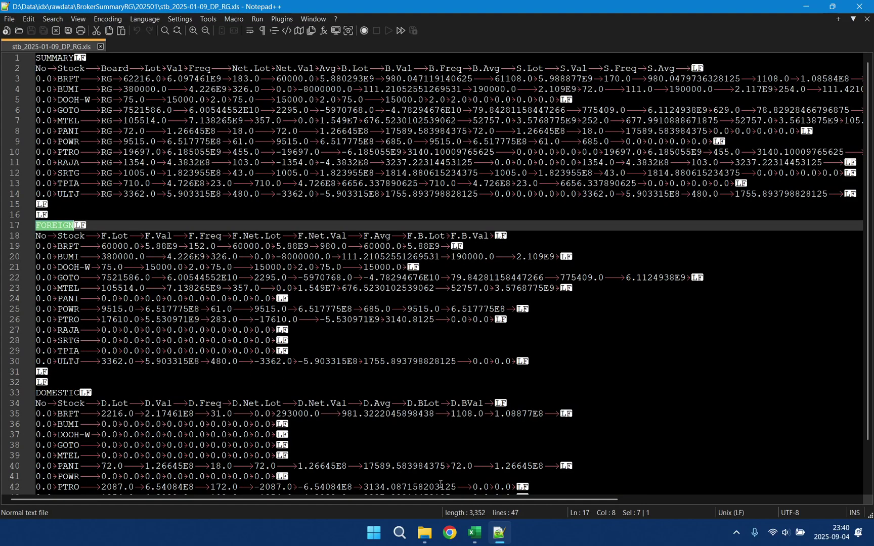
{"action": "mouse_move", "coordinate": [474, 533]}
{"action": "left_click", "coordinate": [416, 468]}
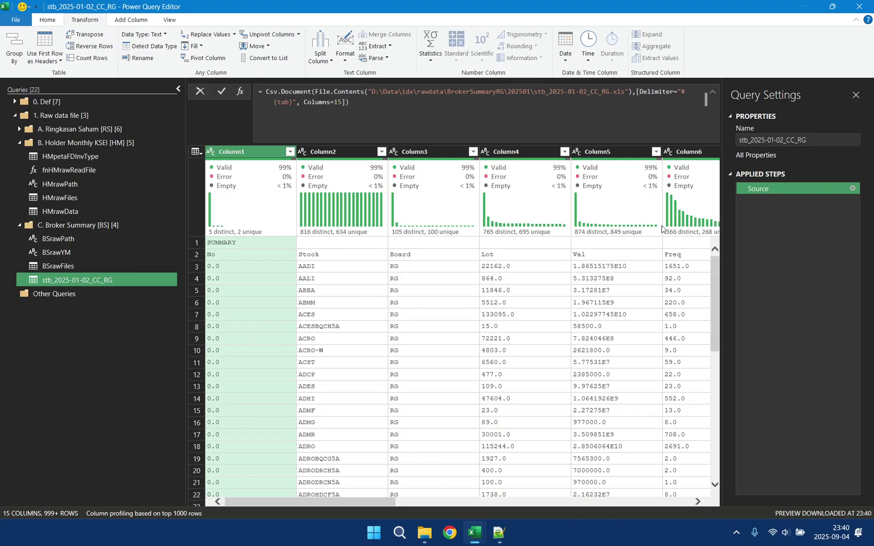
- Start a custom column named FDA whose formula begins with an if condition on Column1
{"action": "left_click", "coordinate": [131, 20]}
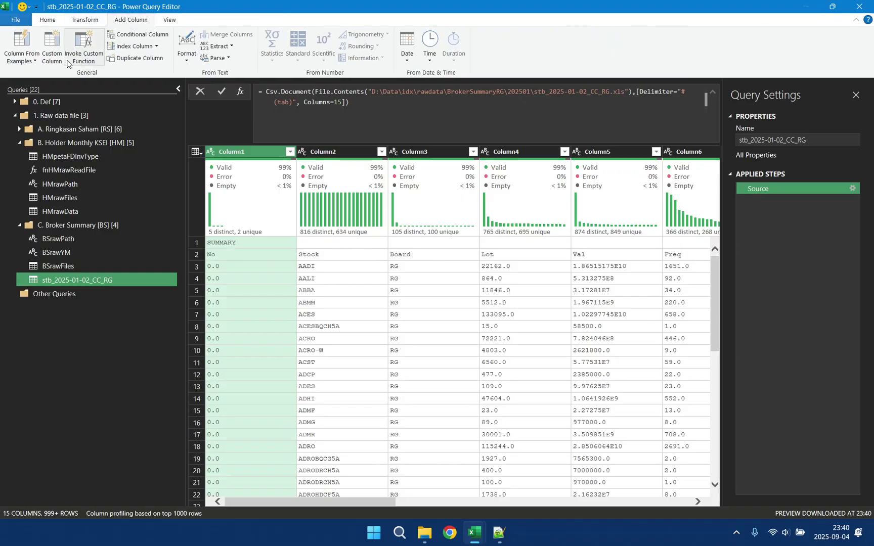
{"action": "left_click", "coordinate": [52, 48]}
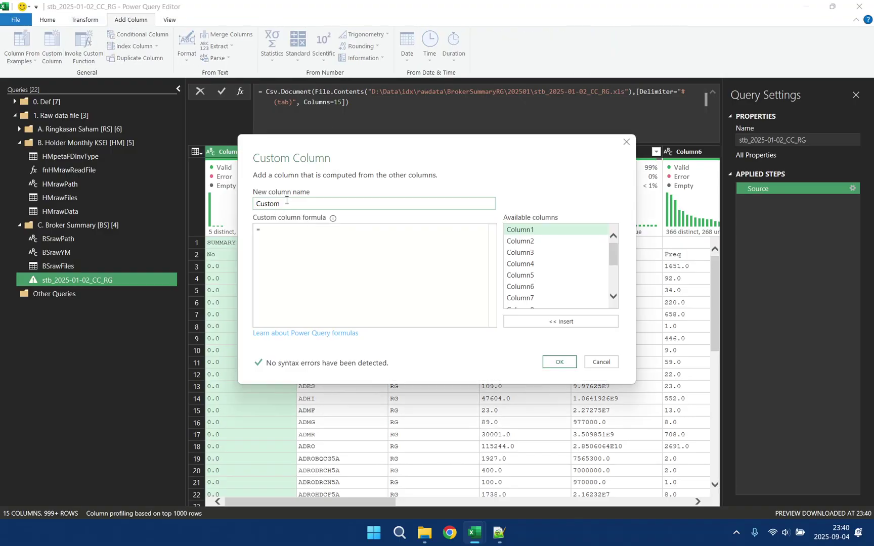
{"action": "left_click_drag", "start_coordinate": [288, 204], "coordinate": [244, 205]}
{"action": "type", "text": "FDA"}
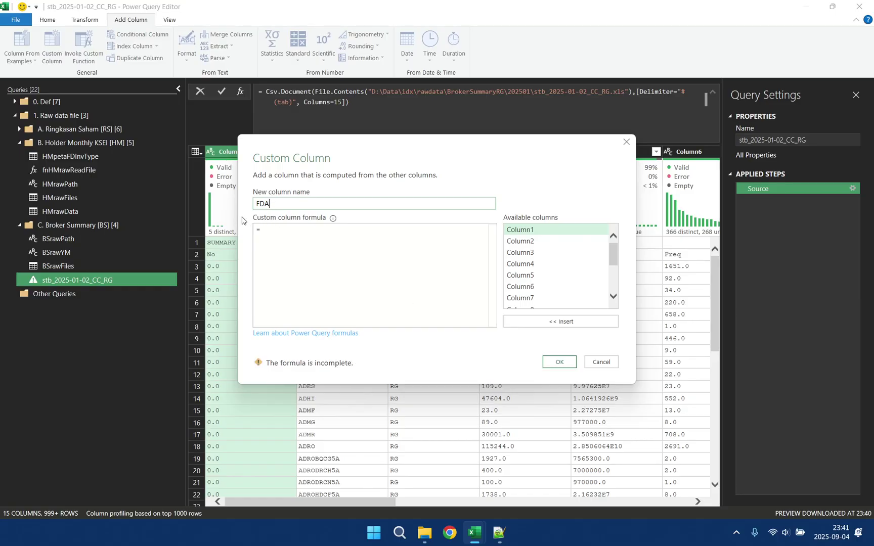
{"action": "left_click", "coordinate": [275, 229]}
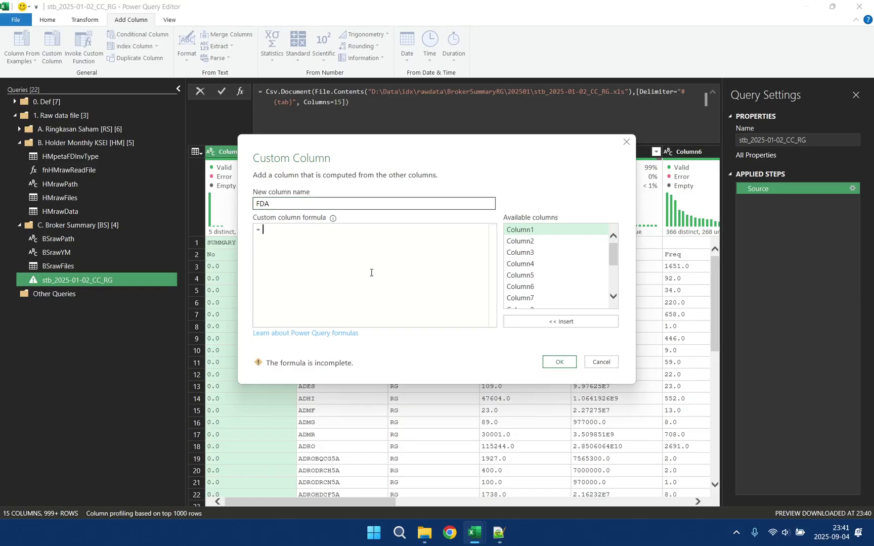
{"action": "type", "text": "if"}
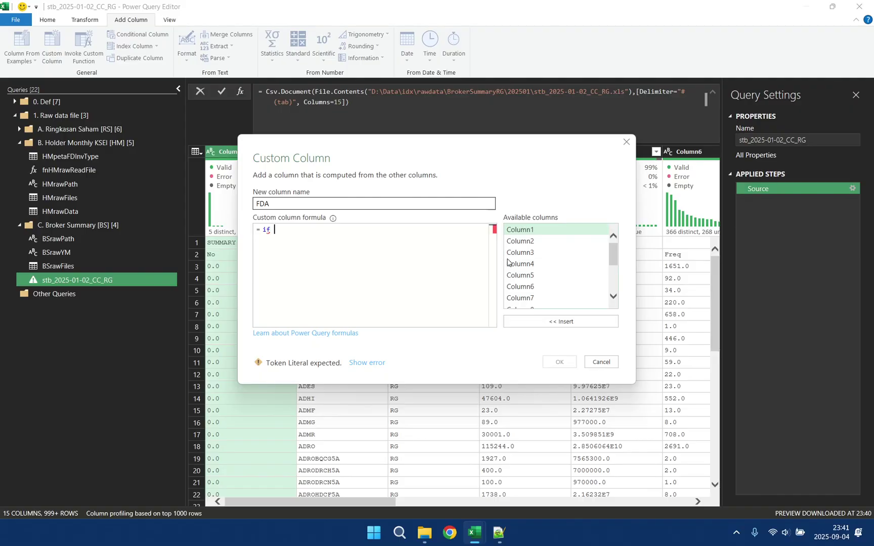
{"action": "double_click", "coordinate": [536, 230]}
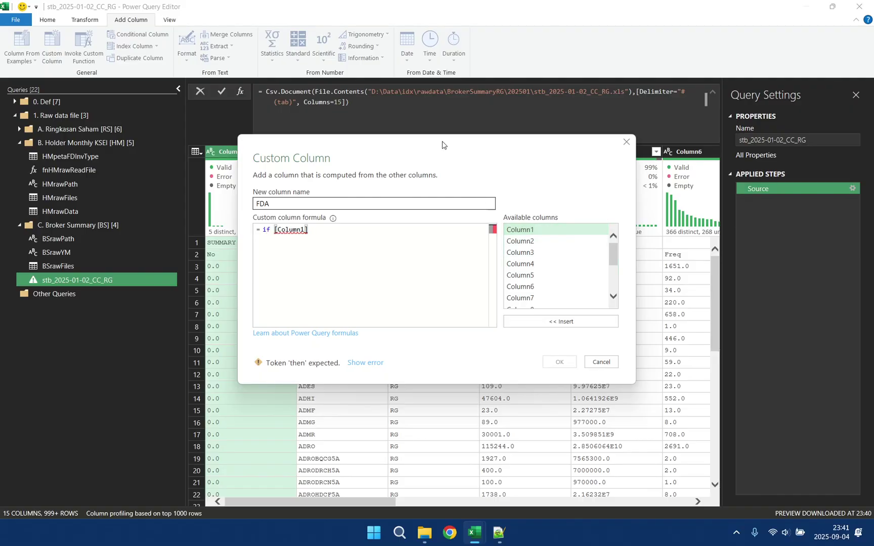
{"action": "left_click_drag", "start_coordinate": [444, 143], "coordinate": [512, 140]}
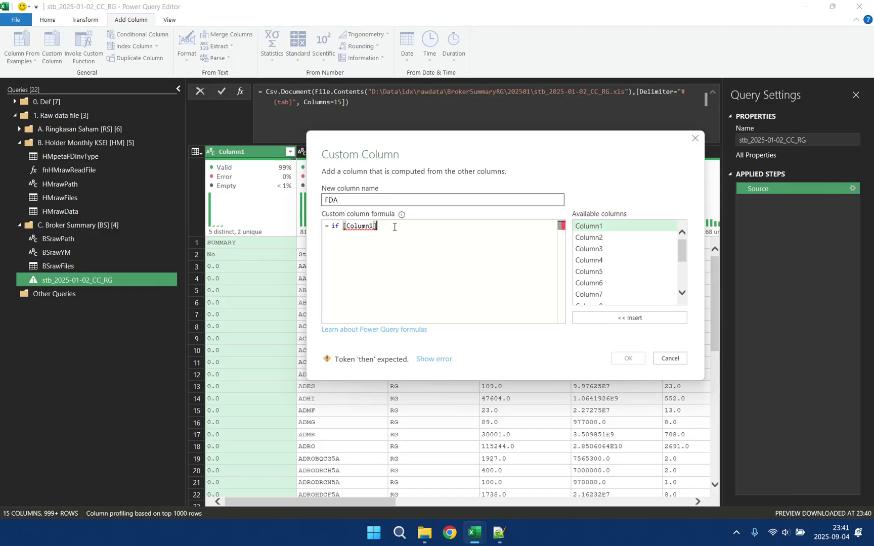
- Write the FDA condition as a Text.Contains test that looks for "SUMMARY" in Column1
{"action": "type", "text": "=\"SUMMARY"}
{"action": "left_click", "coordinate": [343, 226]}
{"action": "type", "text": "Text.Contains"}
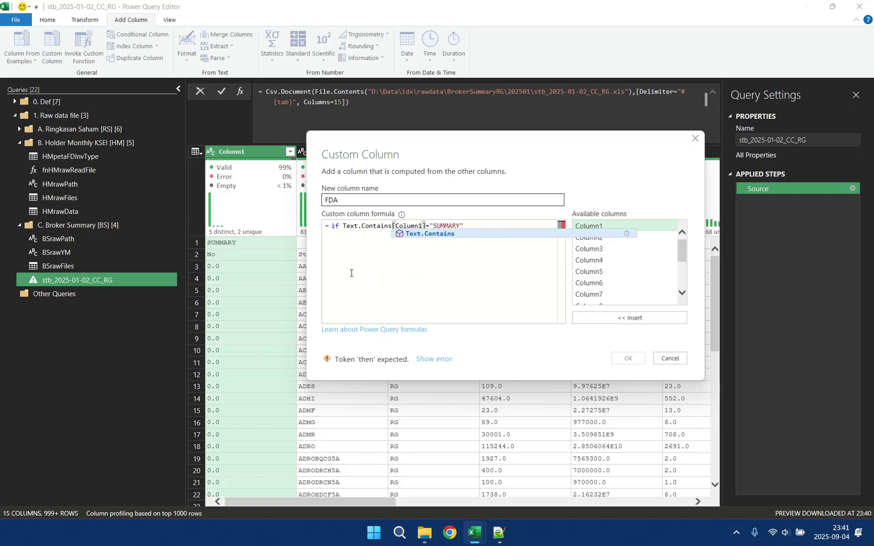
{"action": "type", "text": "("}
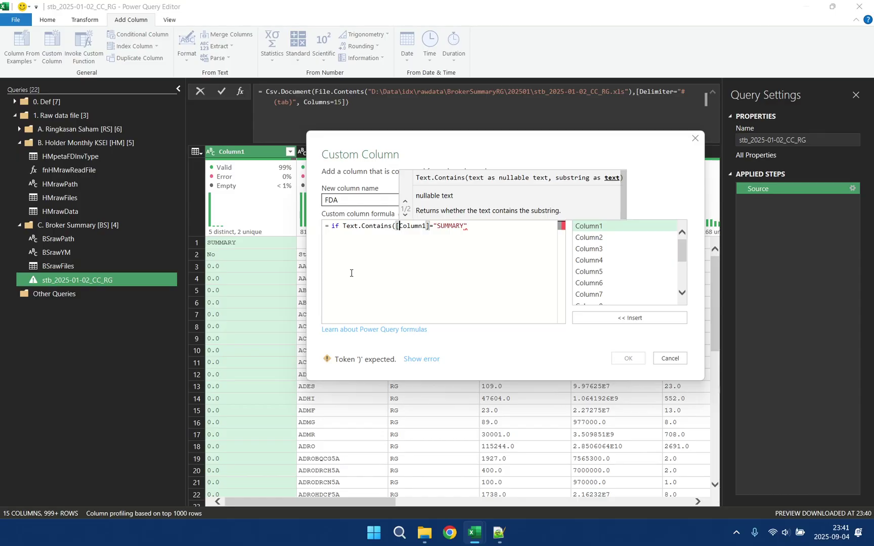
{"action": "key", "text": "Right"}
{"action": "key", "text": "Right"}
{"action": "key", "text": "Right"}
{"action": "key", "text": "Right"}
{"action": "key", "text": "Right"}
{"action": "key", "text": "Right"}
{"action": "key", "text": "Right"}
{"action": "key", "text": "Right"}
{"action": "key", "text": "Right"}
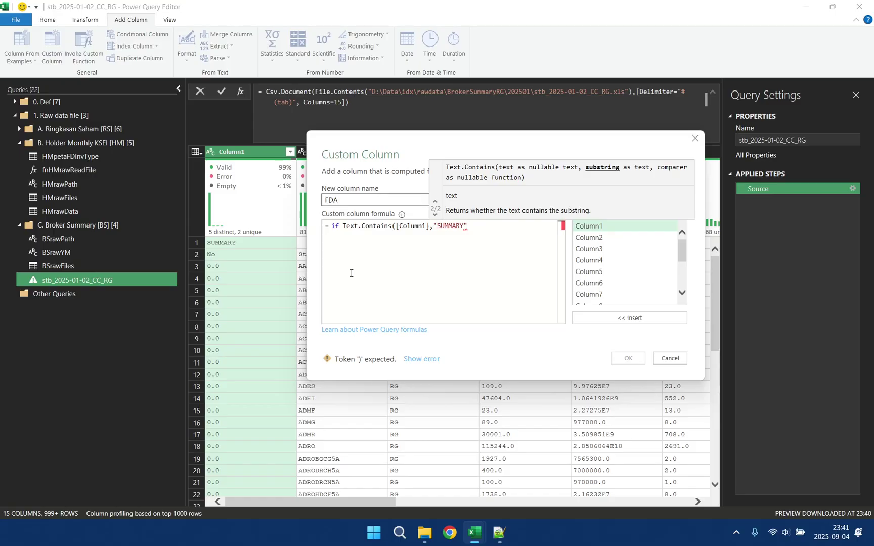
- Make the SUMMARY test case-insensitive with Comparer.OrdinalIgnoreCase, return "A" when it matches, and continue with else if
{"action": "type", "text": "Comp"}
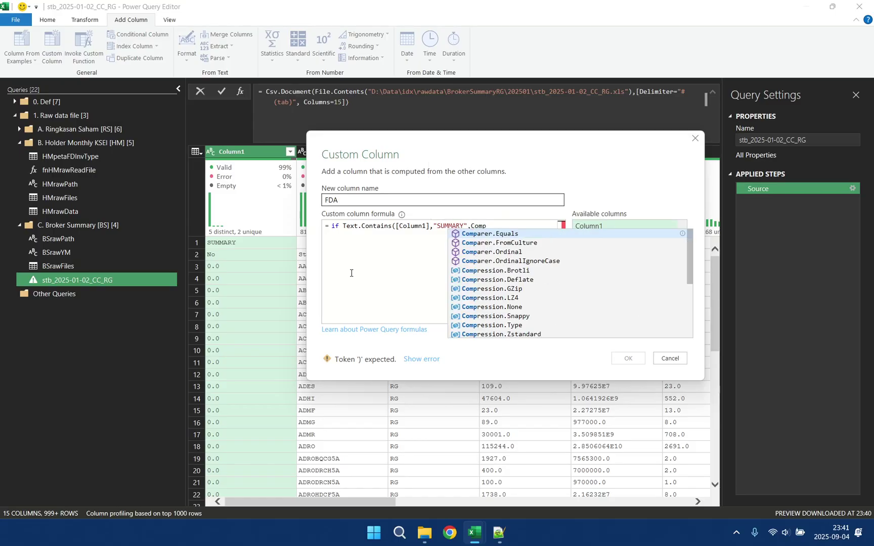
{"action": "key", "text": "Down"}
{"action": "key", "text": "Down"}
{"action": "key", "text": "Down"}
{"action": "key", "text": "Tab"}
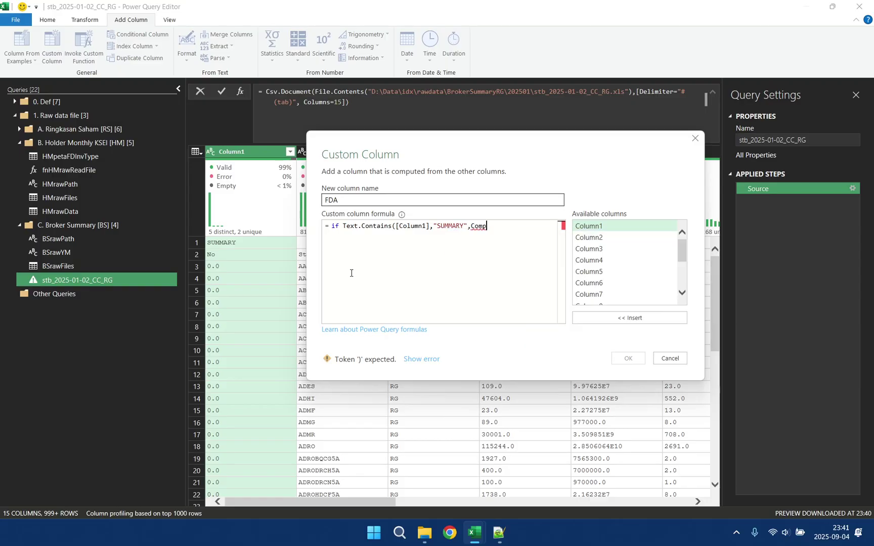
{"action": "type", "text": ")"}
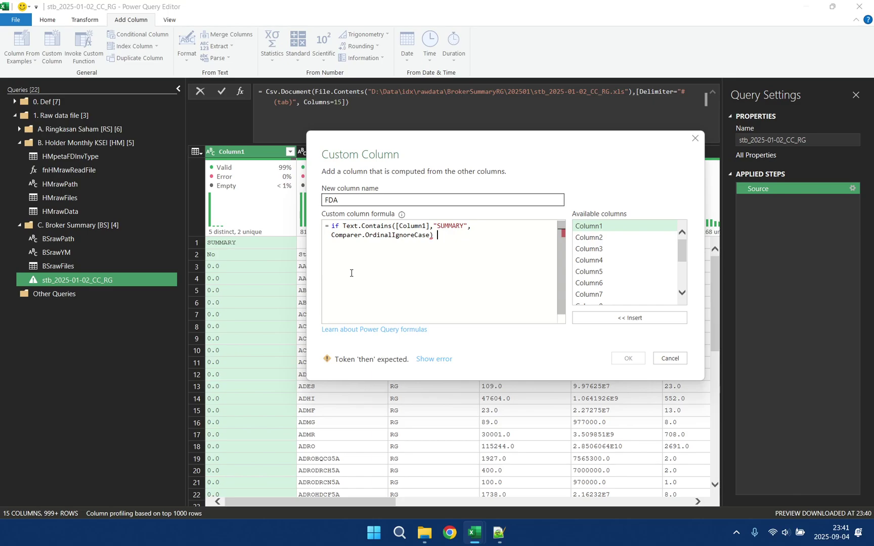
{"action": "type", "text": " then \"A\" else if"}
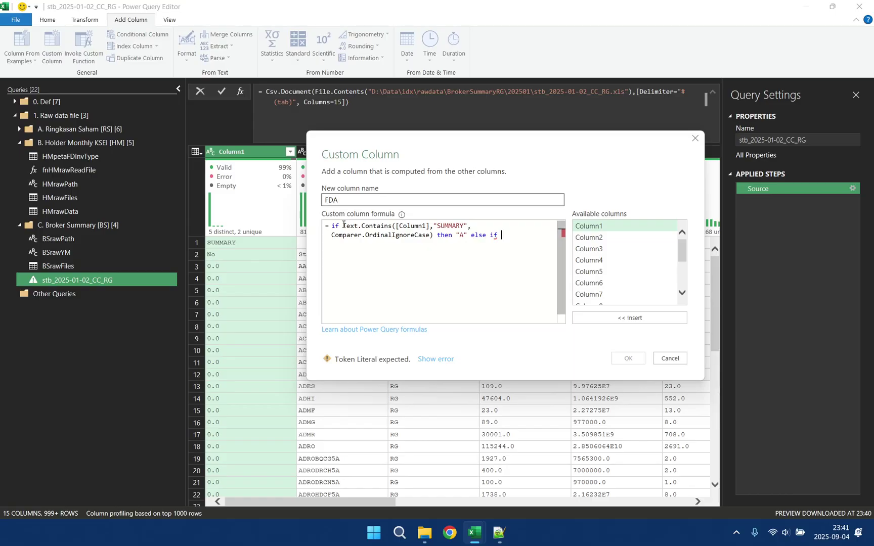
- Duplicate the SUMMARY test as the second branch of the formula, changed to look for "FOREIGN" and return "F"
{"action": "left_click_drag", "start_coordinate": [344, 226], "coordinate": [471, 235]}
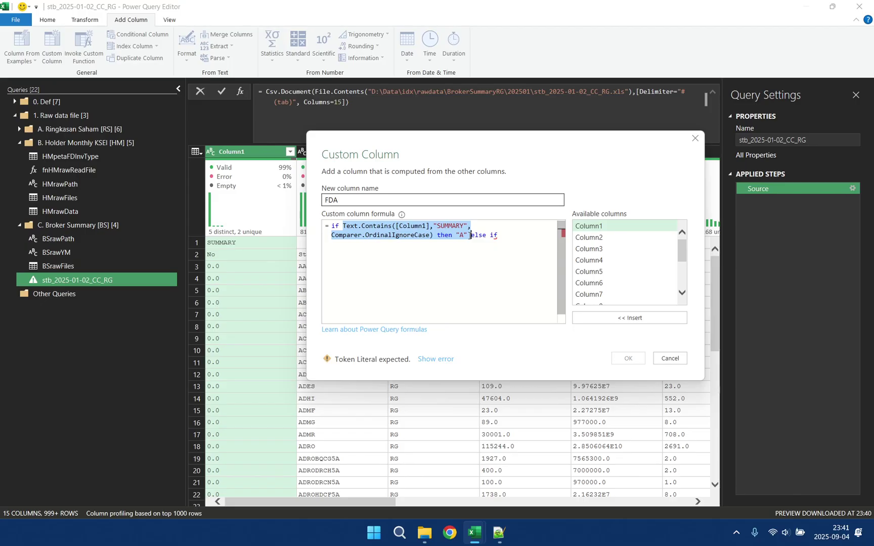
{"action": "key", "text": "ctrl+c"}
{"action": "left_click", "coordinate": [524, 238]}
{"action": "key", "text": "ctrl+v"}
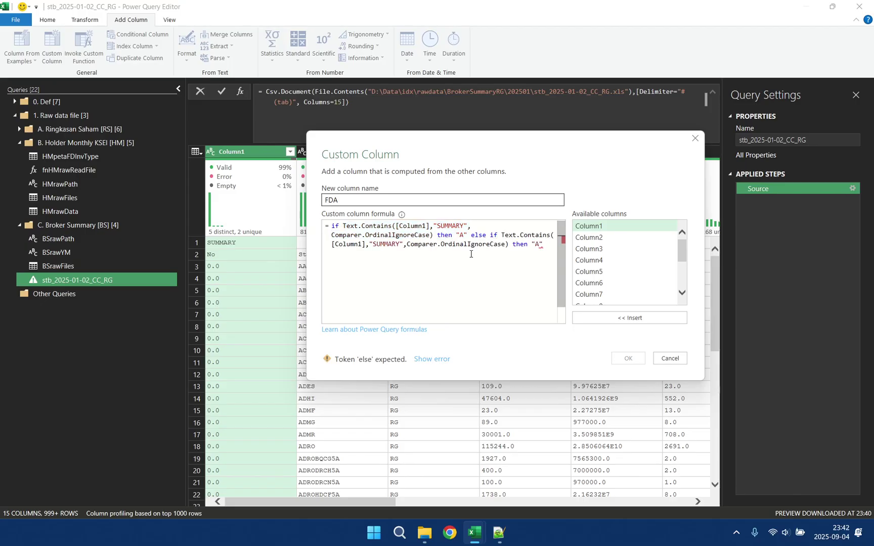
{"action": "double_click", "coordinate": [385, 244]}
{"action": "type", "text": "FOREIGN"}
{"action": "left_click_drag", "start_coordinate": [536, 243], "coordinate": [540, 244]}
{"action": "type", "text": "F\""}
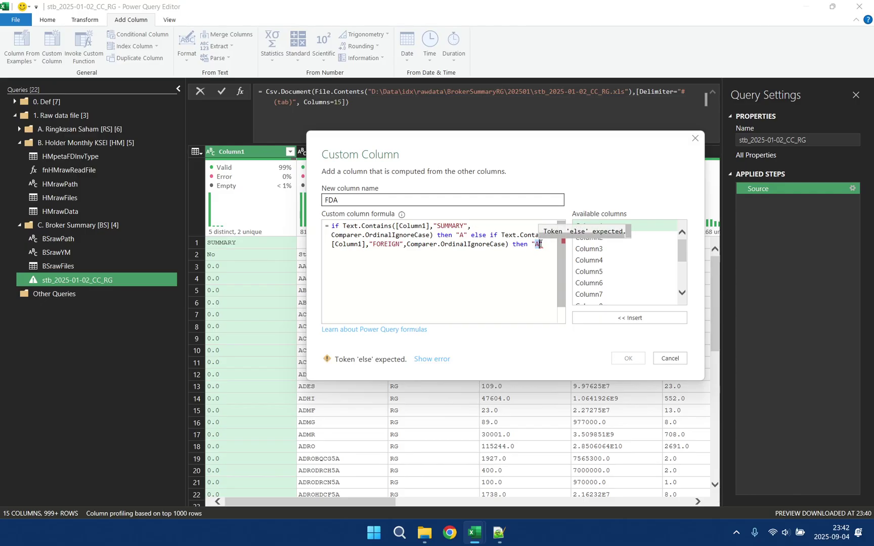
- Add a third else-if branch returning "D" for "DOMESTIC", otherwise null, and create the FDA column
{"action": "type", "text": " else if"}
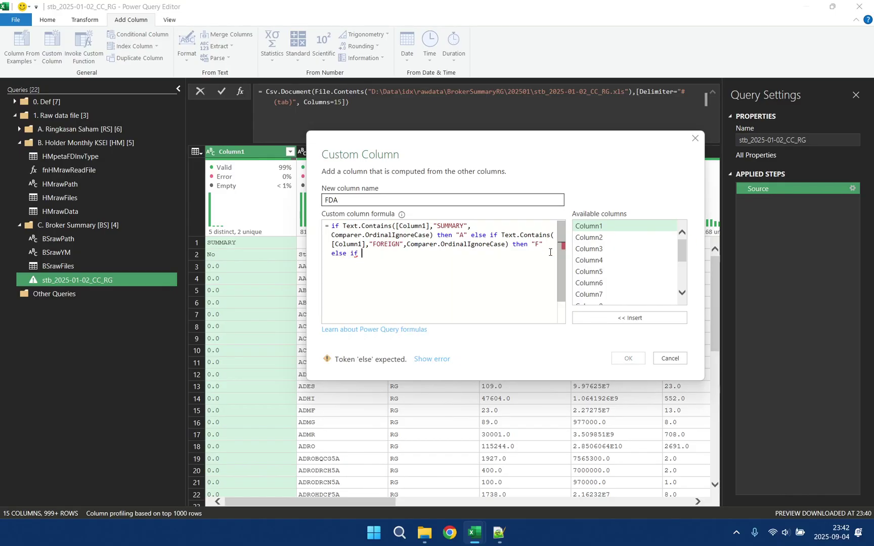
{"action": "key", "text": "ctrl+v"}
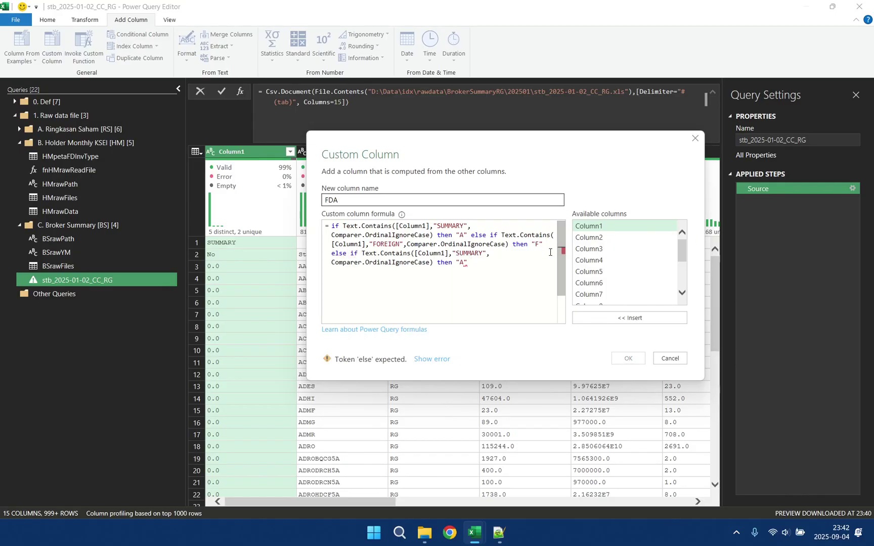
{"action": "double_click", "coordinate": [470, 253]}
{"action": "type", "text": "DOMESTIC"}
{"action": "double_click", "coordinate": [462, 263]}
{"action": "type", "text": "D\" else null"}
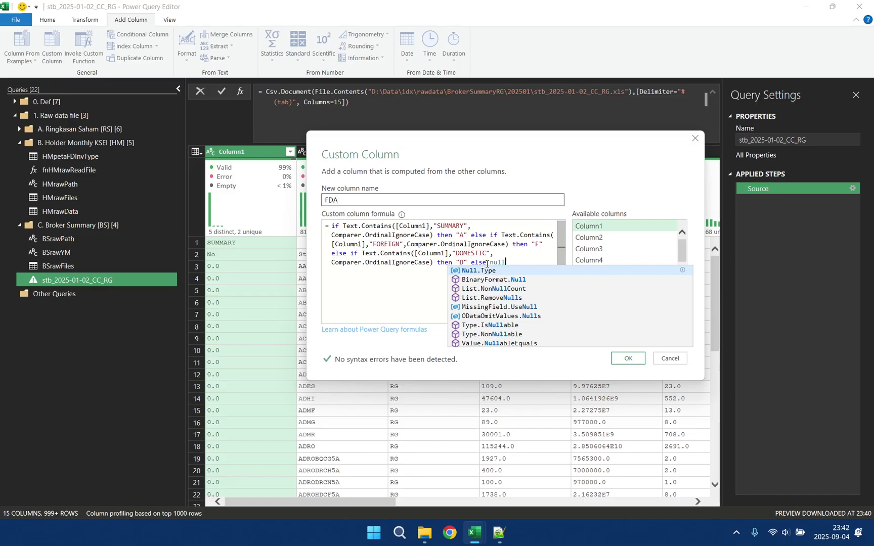
{"action": "left_click", "coordinate": [631, 359]}
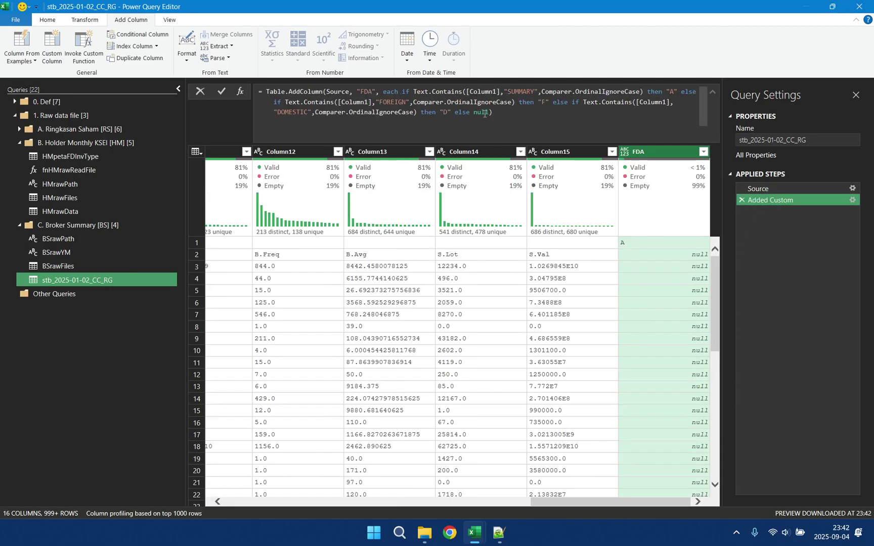
- Add type text to the Table.AddColumn formula so the FDA column is typed as text
{"action": "left_click", "coordinate": [489, 112]}
{"action": "type", "text": ",type tex"}
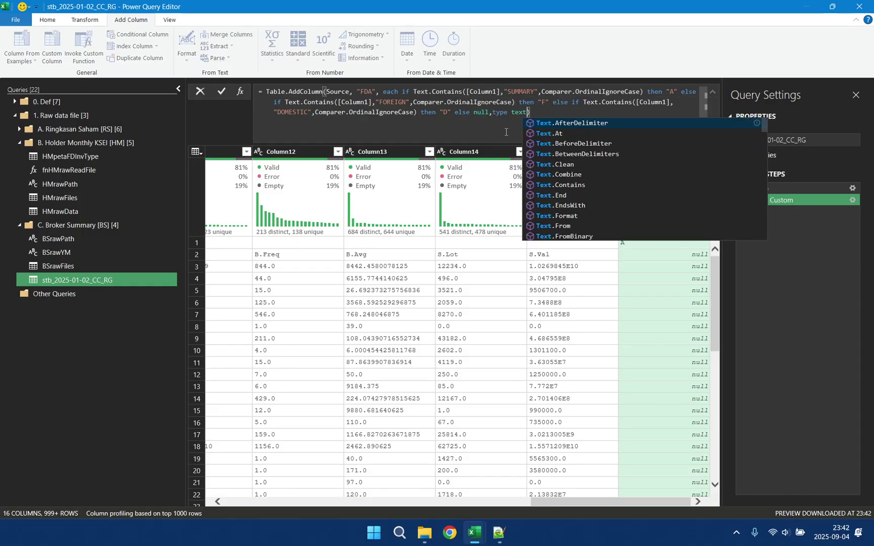
{"action": "type", "text": "t"}
{"action": "key", "text": "Return"}
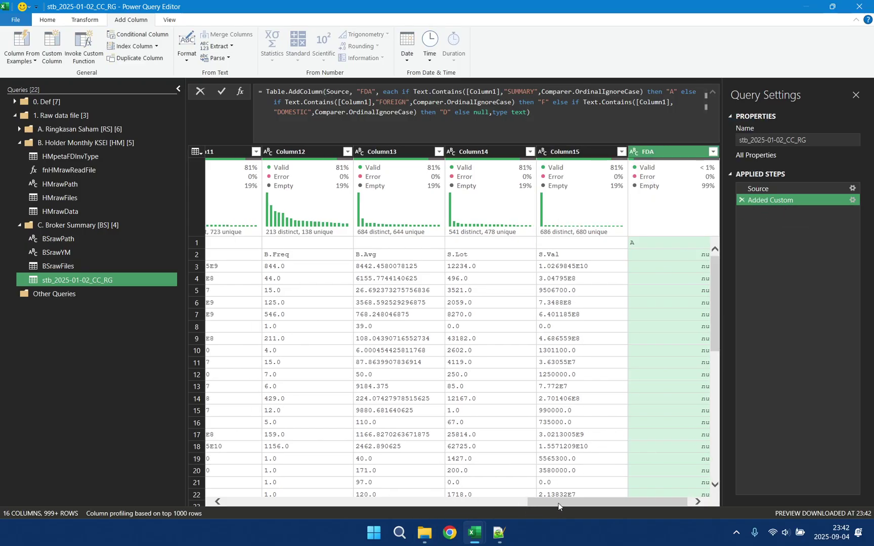
{"action": "left_click_drag", "start_coordinate": [558, 503], "coordinate": [608, 498]}
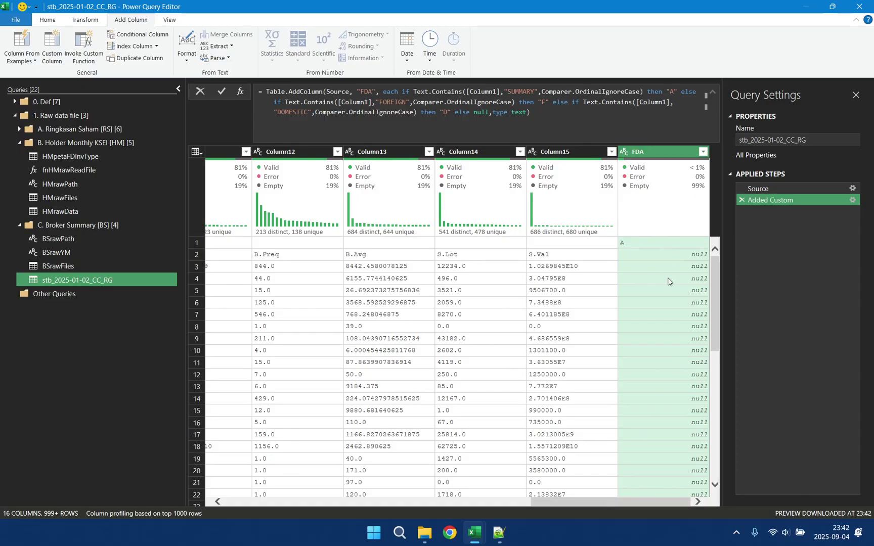
- Fill the FDA column's values down over the null rows
{"action": "left_click", "coordinate": [92, 20]}
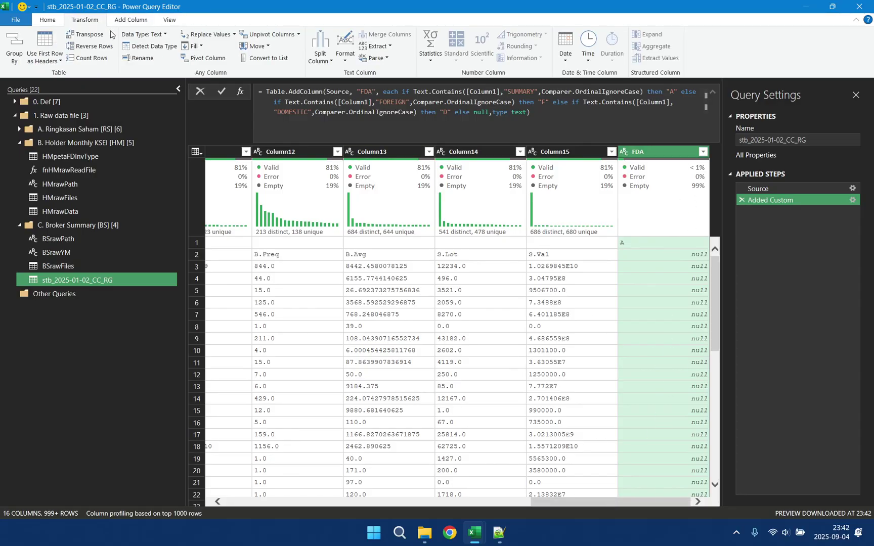
{"action": "left_click", "coordinate": [200, 47]}
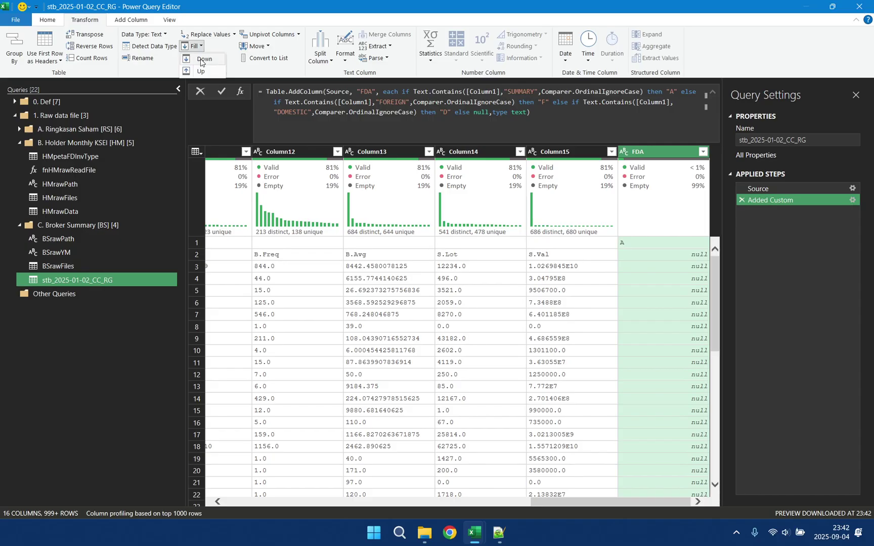
{"action": "left_click", "coordinate": [662, 157]}
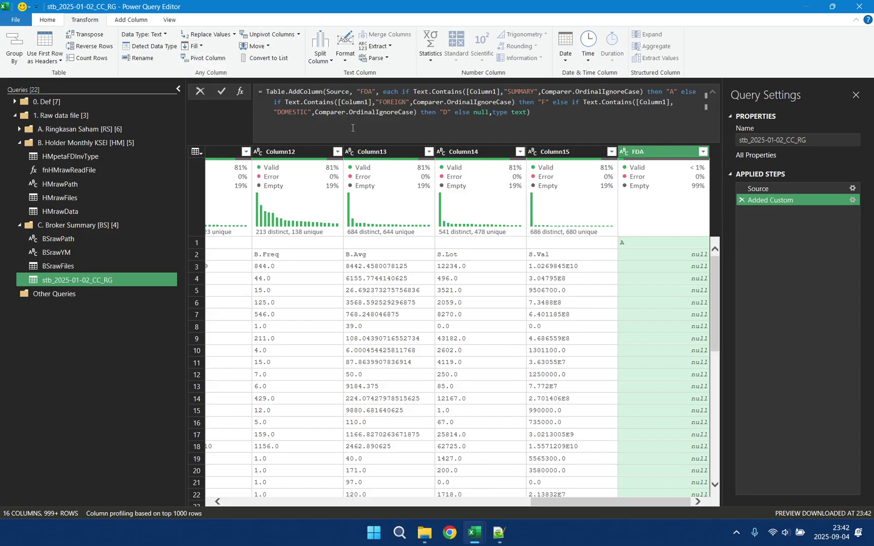
{"action": "left_click", "coordinate": [194, 46]}
{"action": "left_click", "coordinate": [213, 65]}
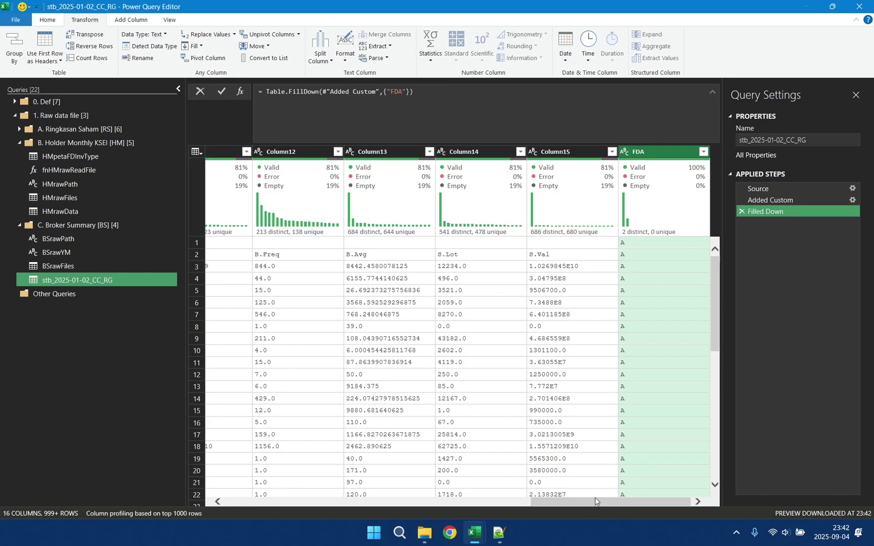
- Check the filled-down FDA values through the rows and load the column's complete list of distinct values without filtering anything out
{"action": "scroll", "coordinate": [631, 427], "scroll_direction": "down", "scroll_amount": 20}
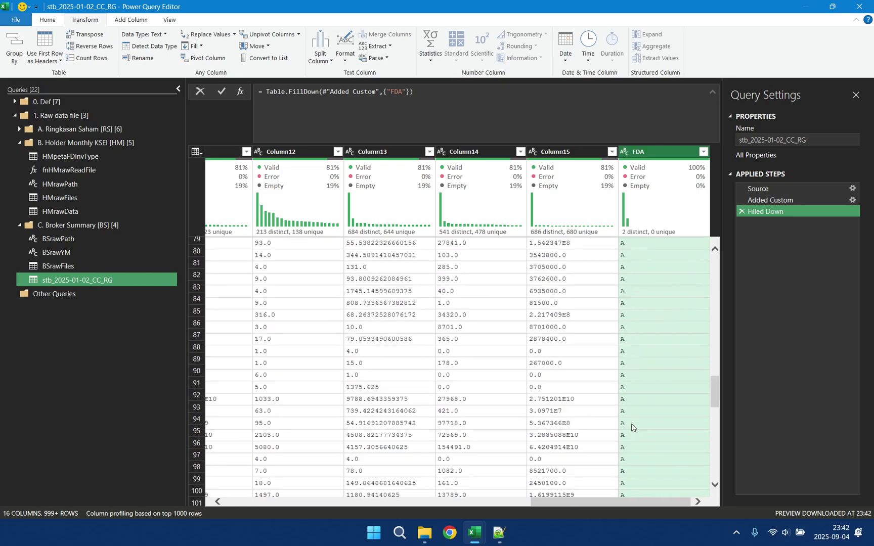
{"action": "scroll", "coordinate": [631, 427], "scroll_direction": "down", "scroll_amount": 20}
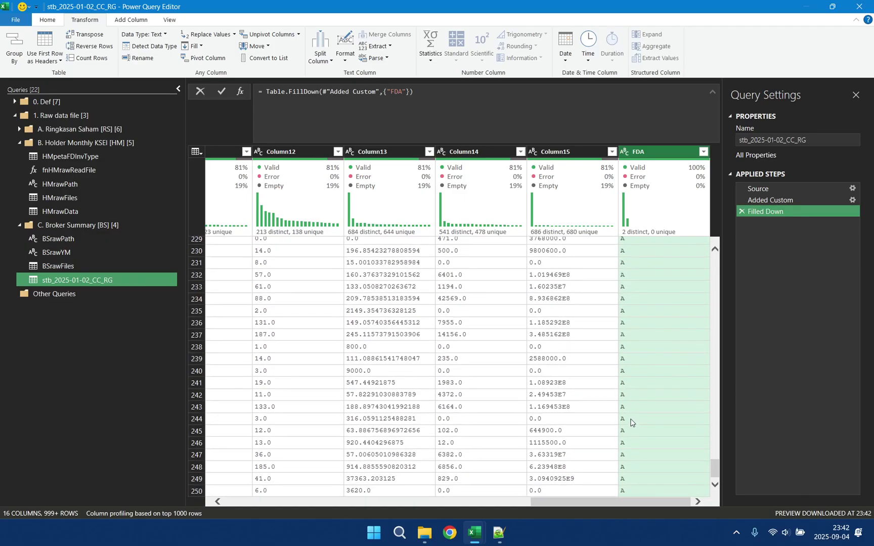
{"action": "scroll", "coordinate": [633, 417], "scroll_direction": "down", "scroll_amount": 20}
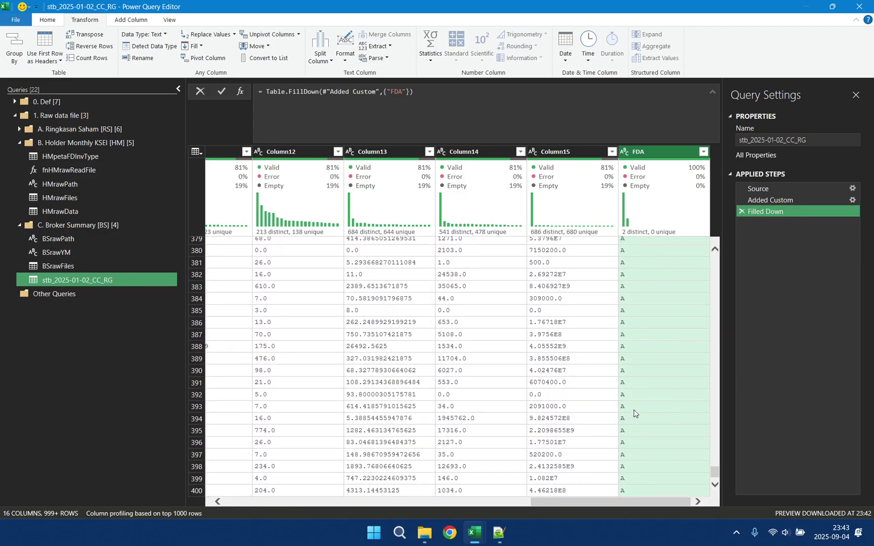
{"action": "scroll", "coordinate": [634, 413], "scroll_direction": "down", "scroll_amount": 20}
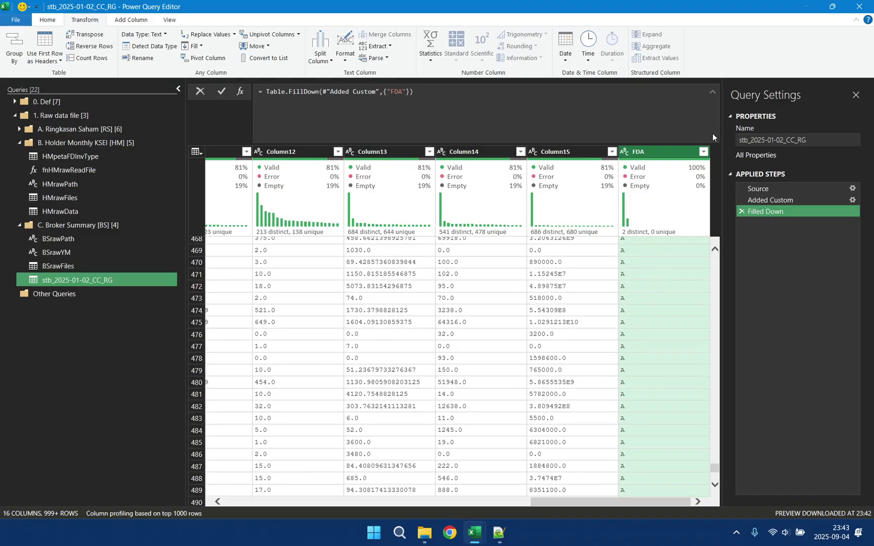
{"action": "left_click", "coordinate": [704, 152]}
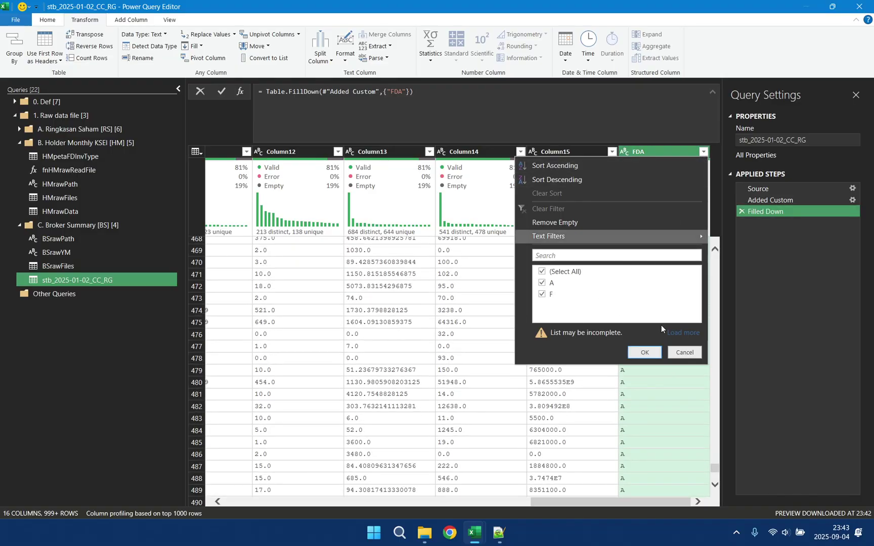
{"action": "left_click", "coordinate": [680, 333]}
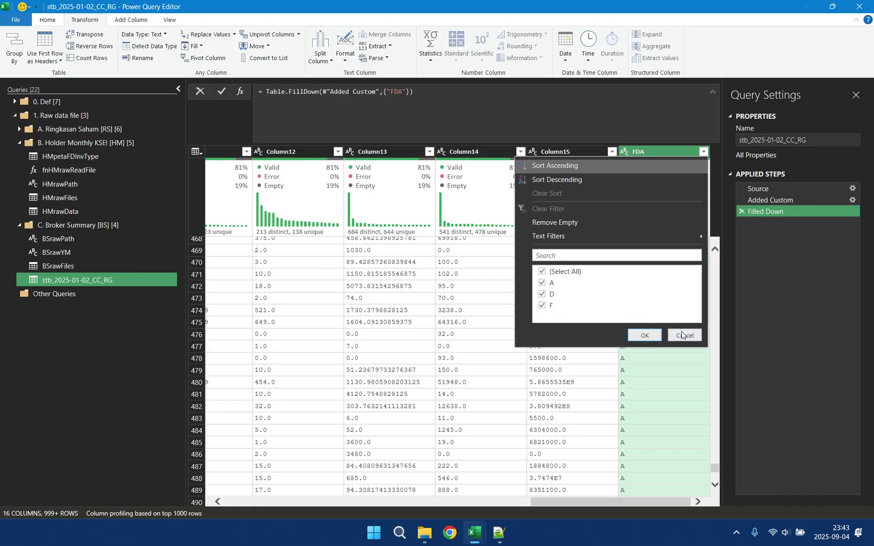
{"action": "left_click", "coordinate": [654, 335]}
{"action": "left_click_drag", "start_coordinate": [595, 501], "coordinate": [219, 506]}
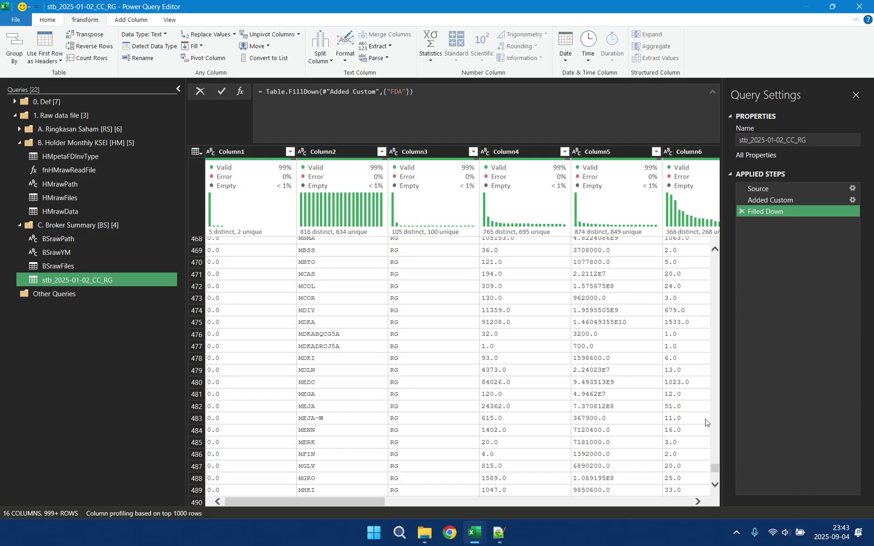
{"action": "left_click_drag", "start_coordinate": [717, 469], "coordinate": [715, 259]}
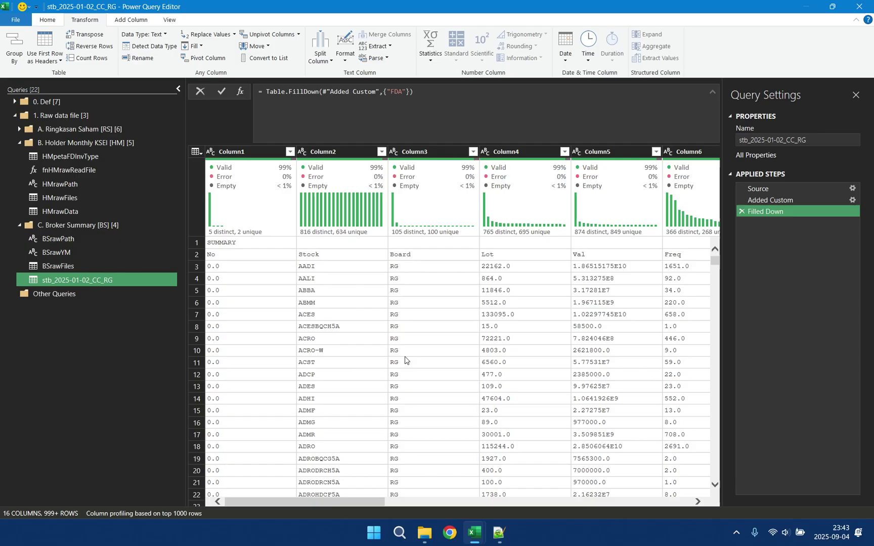
- Switch to Notepad++ to review the SUMMARY, FOREIGN and DOMESTIC layout of stb_2025-01-09_DP_RG.xls, and return to the Power Query Editor
{"action": "mouse_move", "coordinate": [503, 539]}
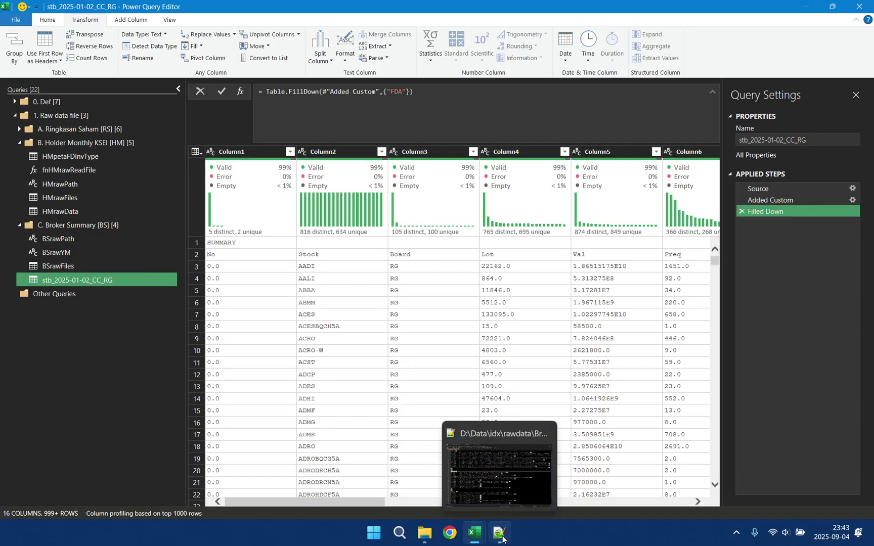
{"action": "left_click", "coordinate": [503, 539]}
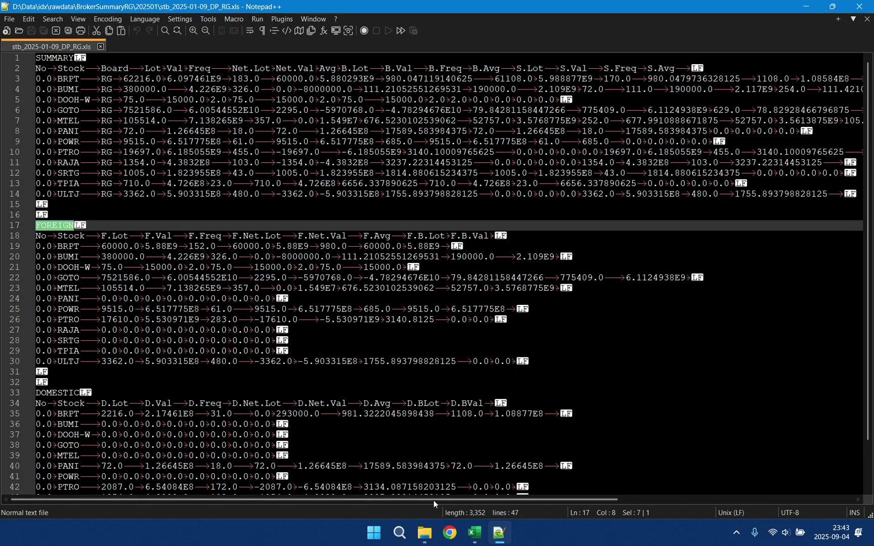
{"action": "mouse_move", "coordinate": [474, 536]}
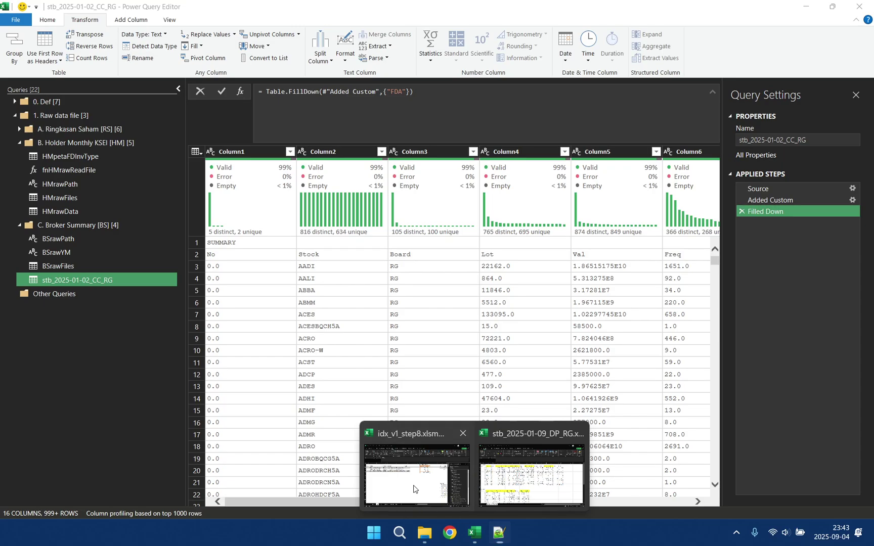
{"action": "left_click", "coordinate": [416, 488]}
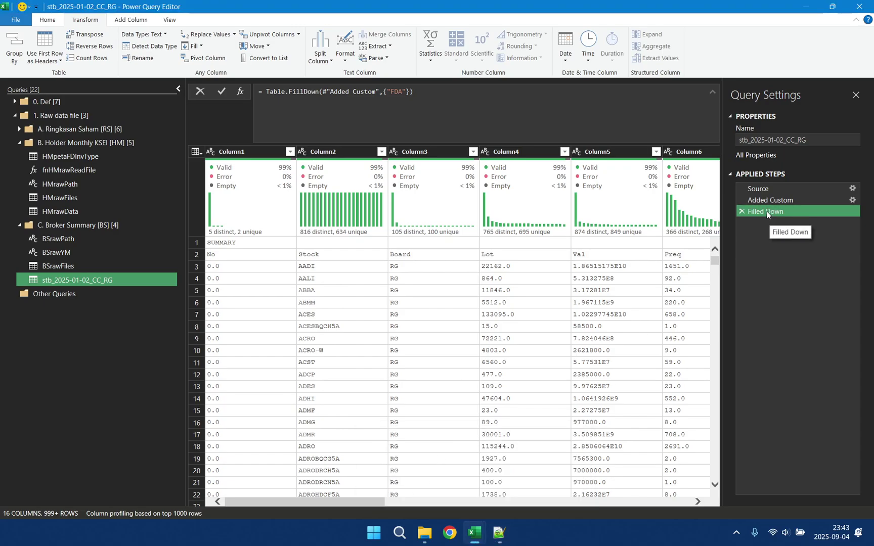
- Filter out the rows in which Column2 is empty
{"action": "left_click", "coordinate": [348, 152]}
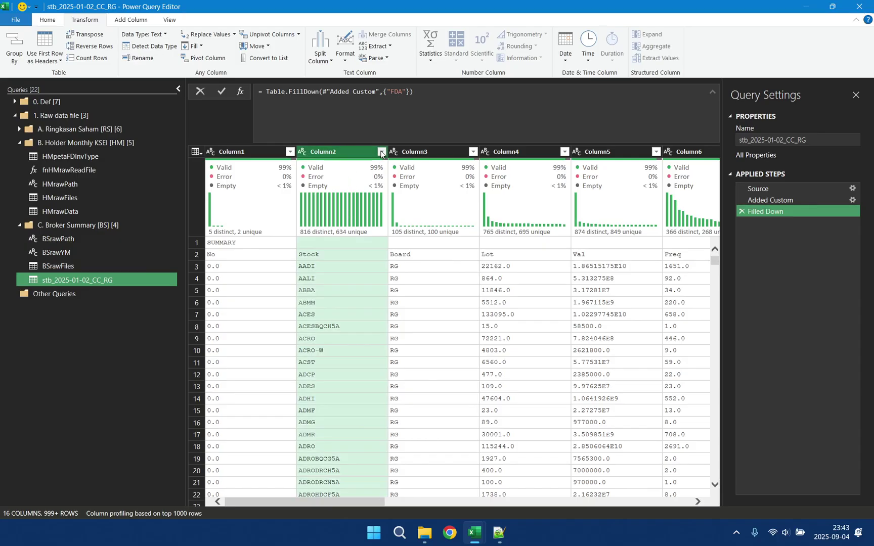
{"action": "left_click", "coordinate": [381, 153]}
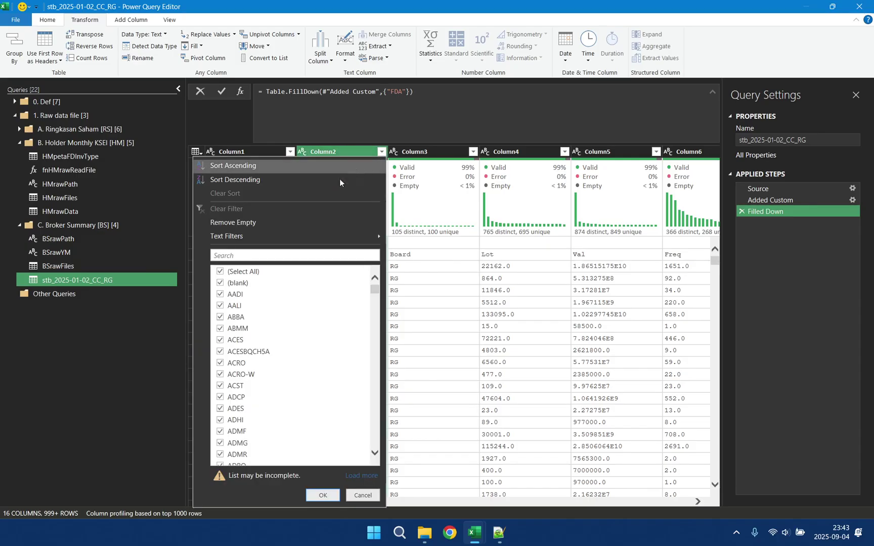
{"action": "left_click", "coordinate": [266, 222]}
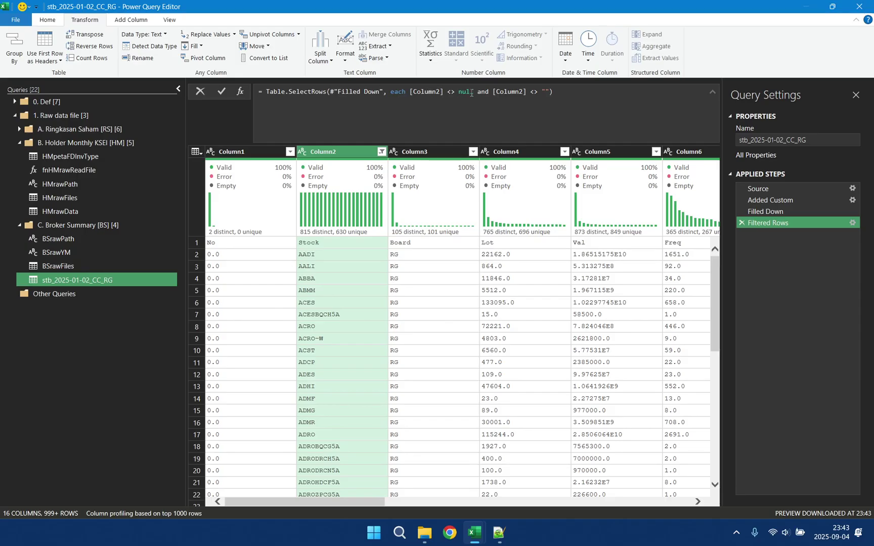
- Extend the Table.SelectRows condition with and Text.Length([Column2])=4 to keep only four-character stock codes
{"action": "left_click", "coordinate": [548, 93]}
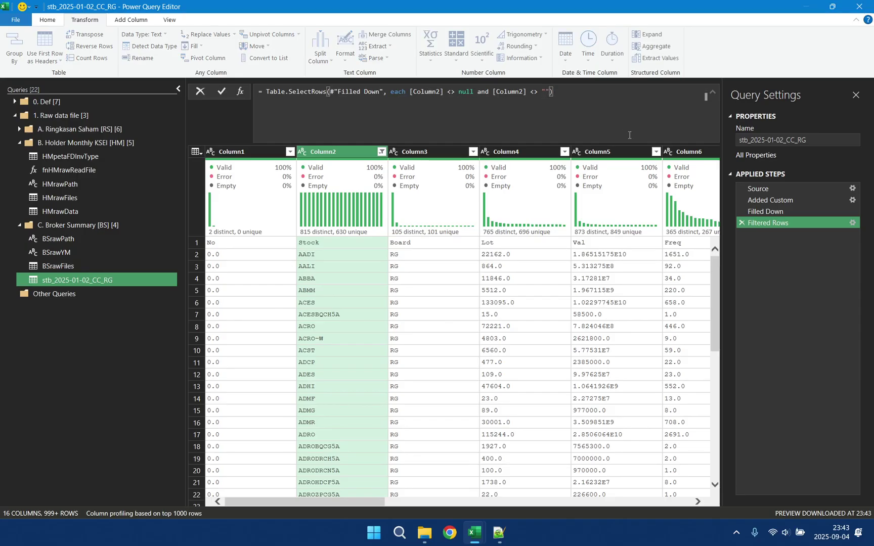
{"action": "type", "text": "and Tex"}
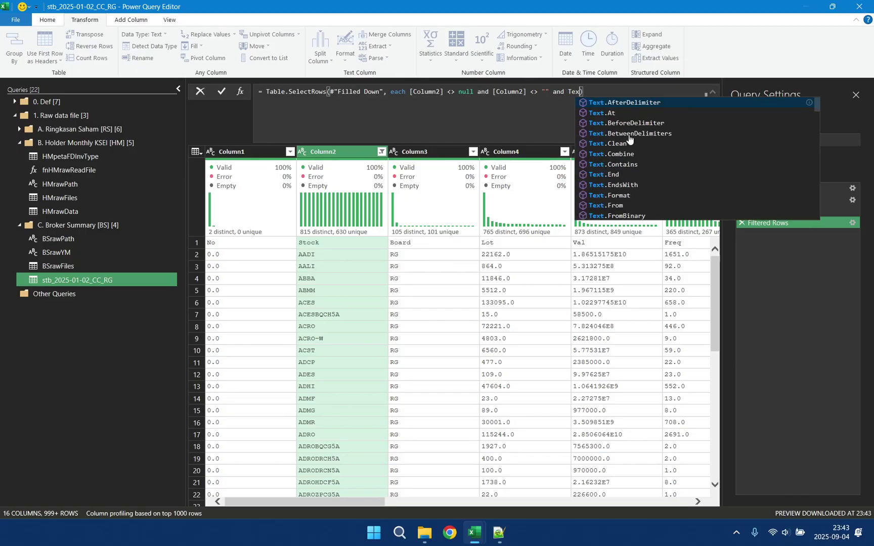
{"action": "type", "text": "t.Lengt"}
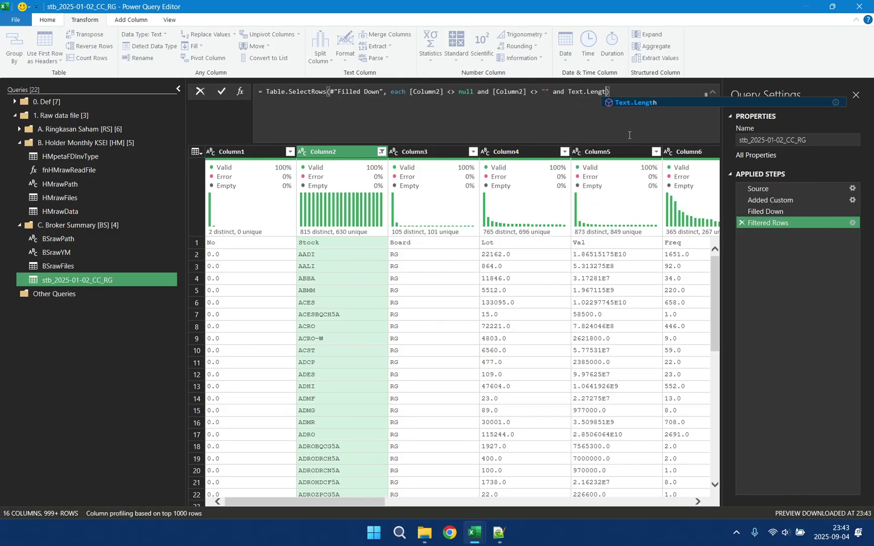
{"action": "type", "text": "h"}
{"action": "type", "text": "([C"}
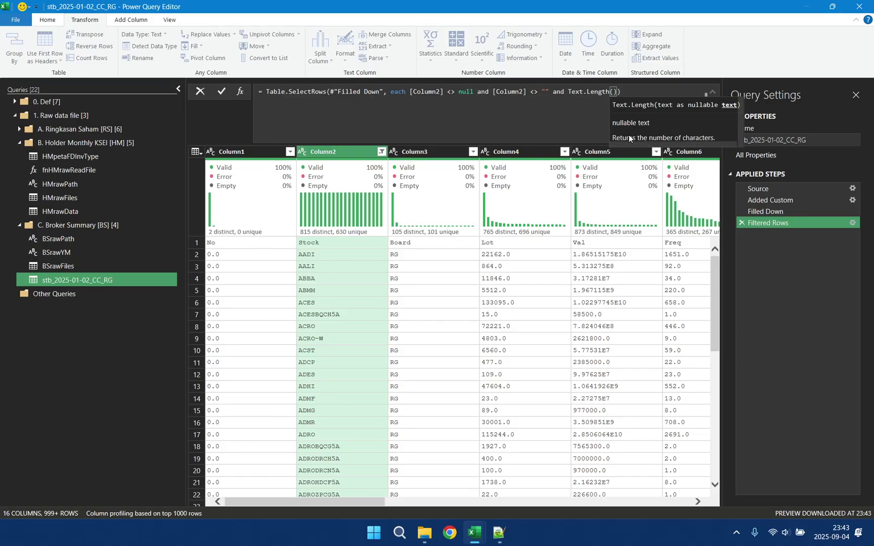
{"action": "type", "text": "olumn"}
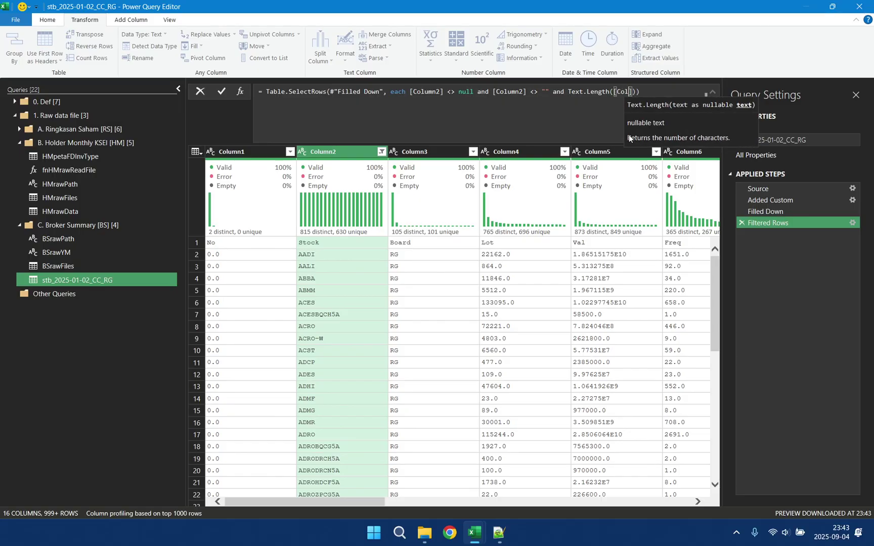
{"action": "type", "text": "2"}
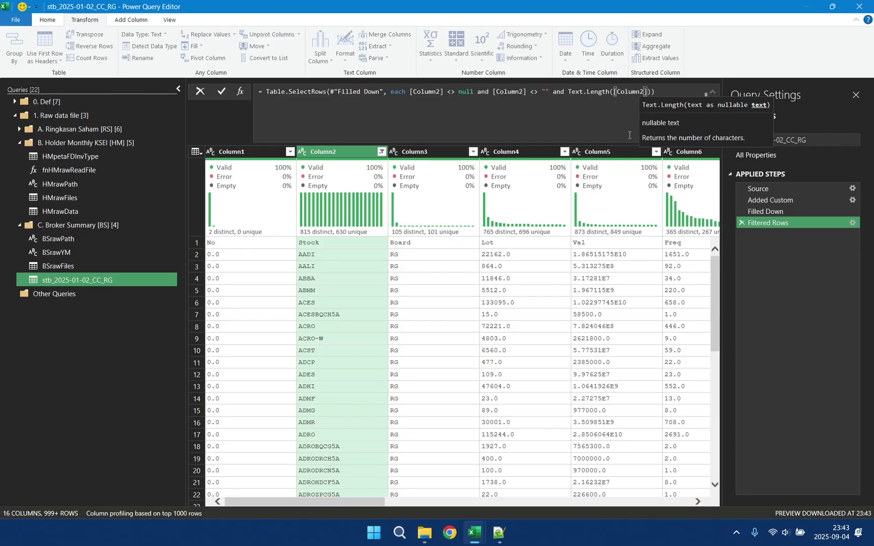
{"action": "type", "text": "])=4"}
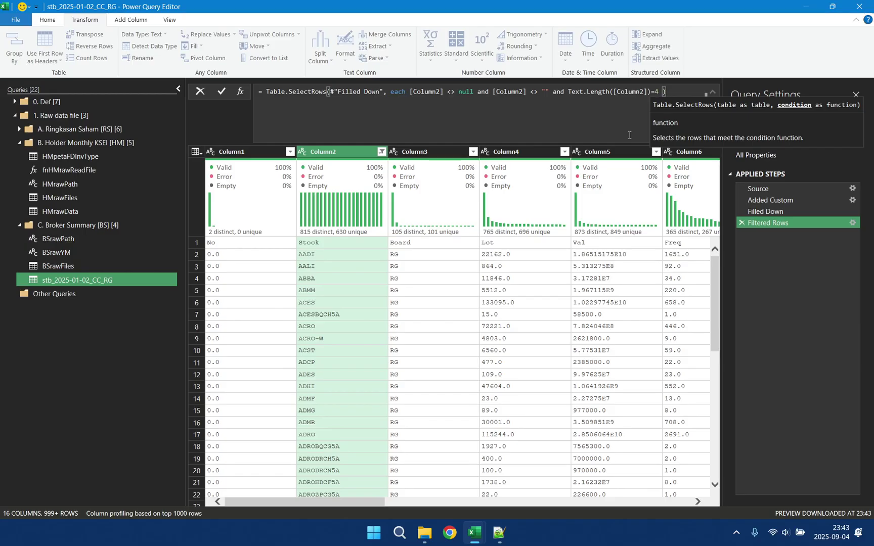
- Add a further condition, and not Text.StartsWith([Column2],"x"), to exclude codes beginning with x
{"action": "type", "text": " and "}
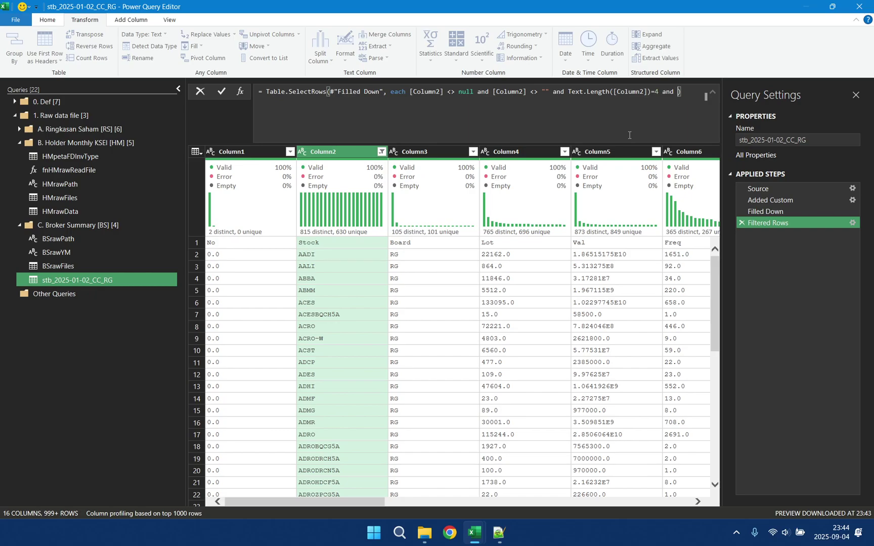
{"action": "type", "text": "T"}
{"action": "key", "text": "BackSpace"}
{"action": "type", "text": "not Text.Sta"}
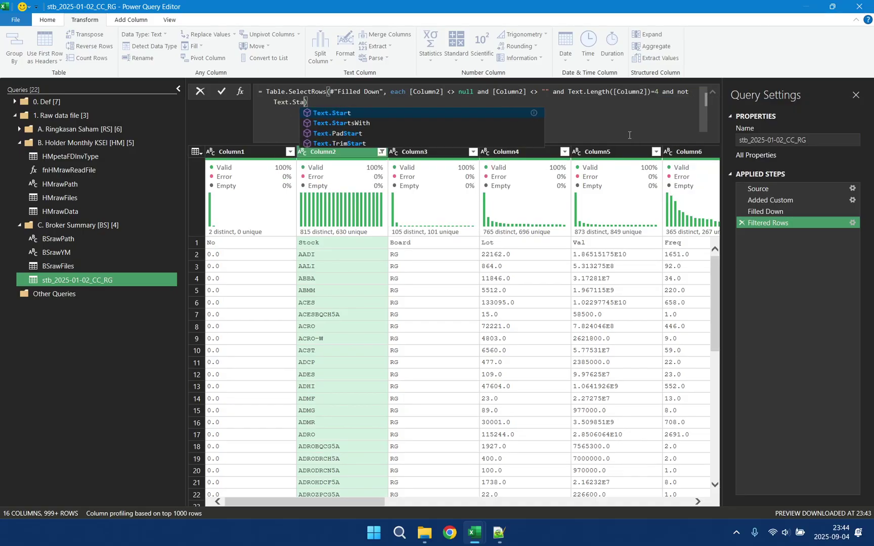
{"action": "type", "text": "rtsWith"}
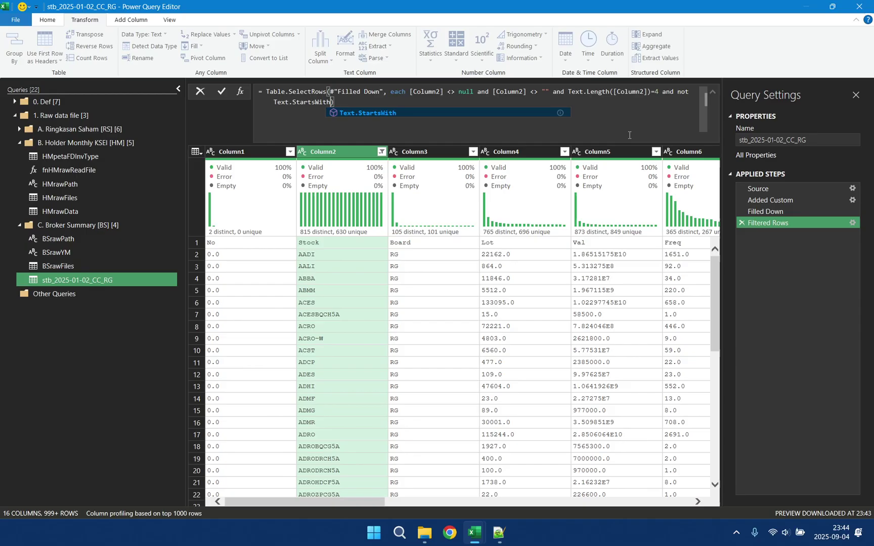
{"action": "type", "text": "([C"}
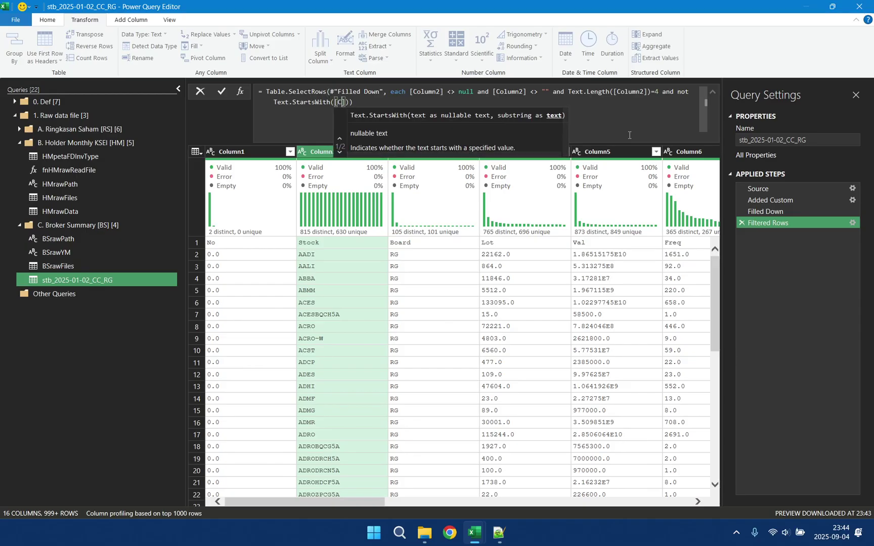
{"action": "type", "text": "olumn2"}
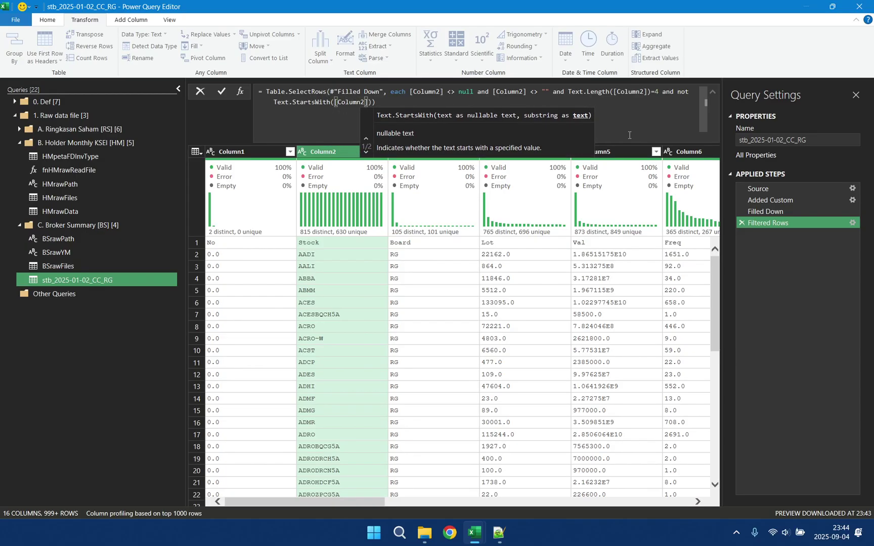
{"action": "type", "text": "]"}
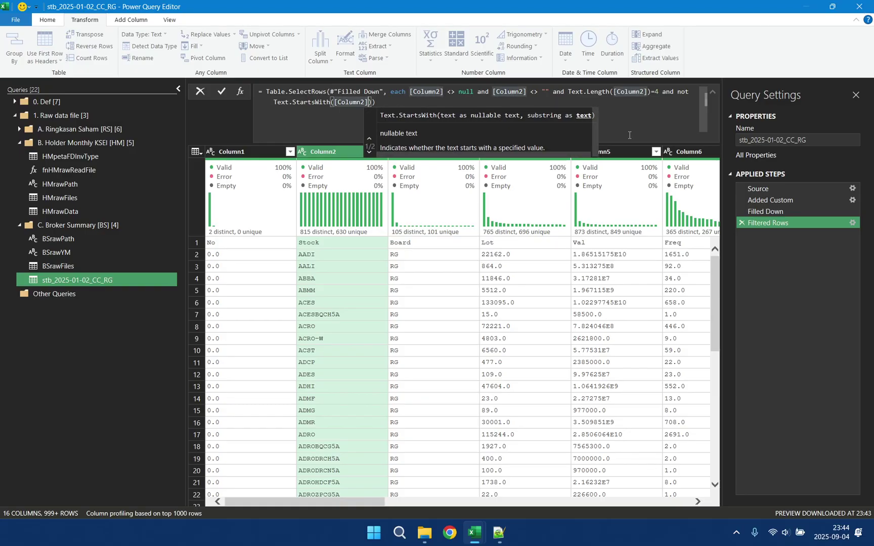
{"action": "type", "text": ","}
{"action": "type", "text": "\"x"}
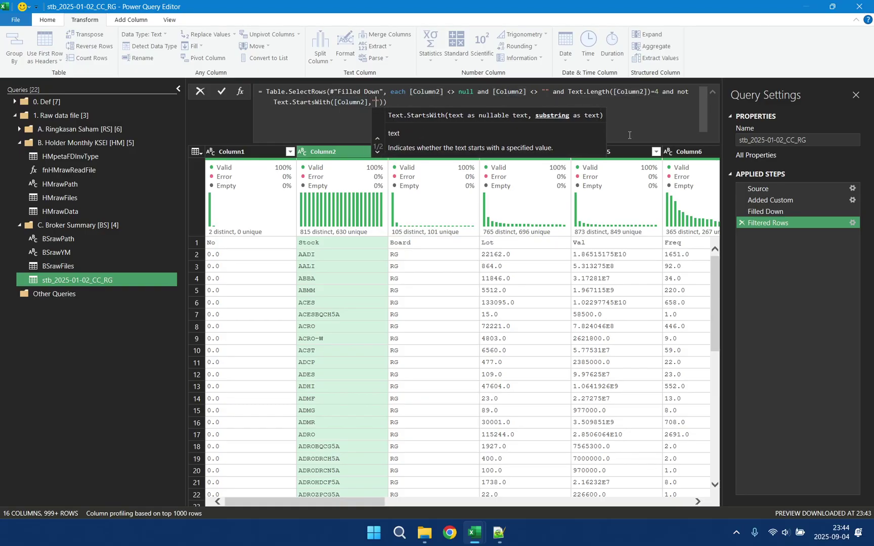
{"action": "type", "text": "\""}
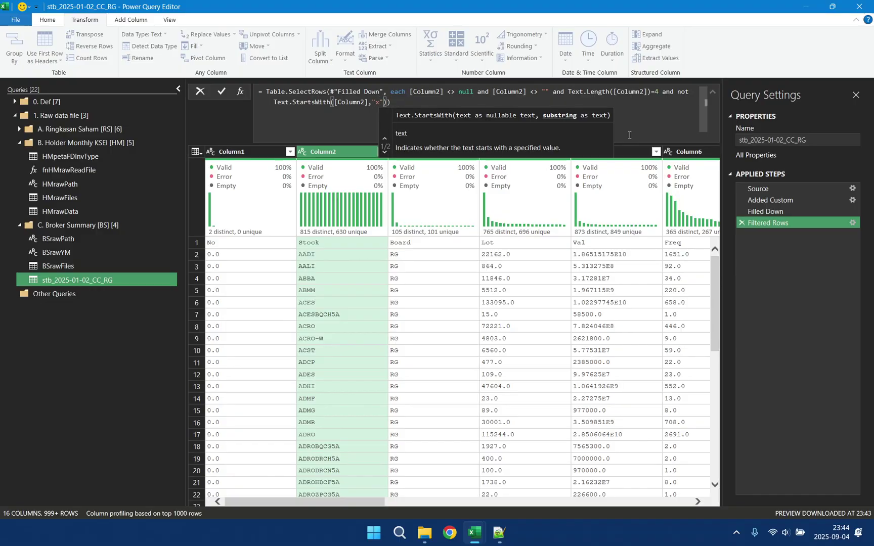
- Make the Text.StartsWith test case-insensitive with Comparer.OrdinalIgnoreCase and apply the row filter formula
{"action": "type", "text": ",Compar"}
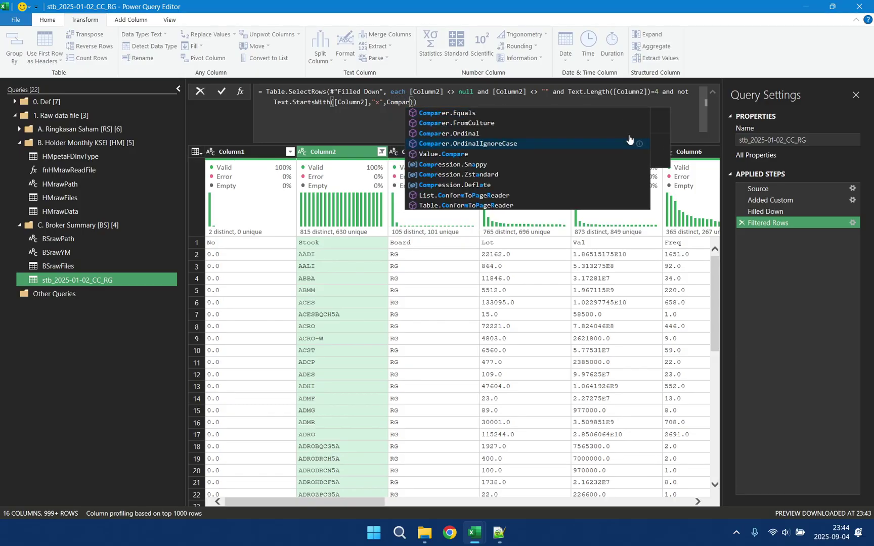
{"action": "left_click", "coordinate": [629, 141]}
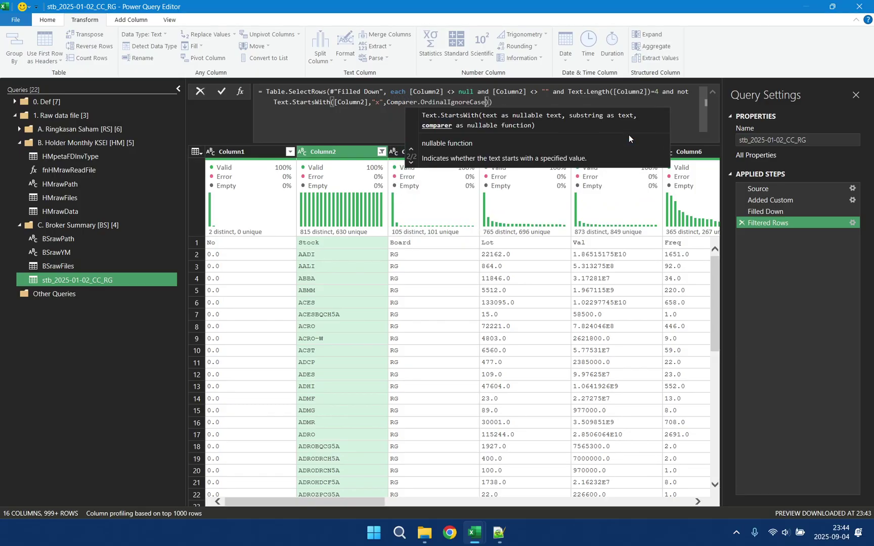
{"action": "left_click", "coordinate": [510, 102]}
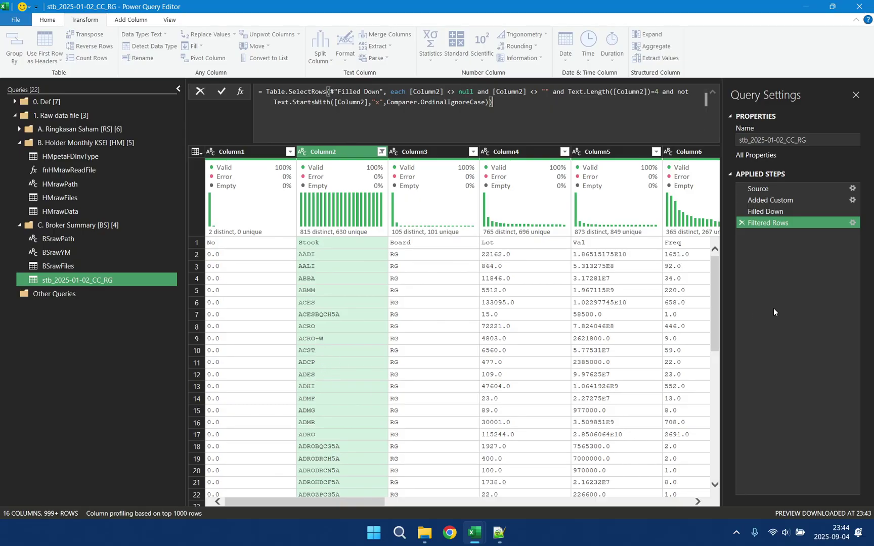
{"action": "key", "text": "Return"}
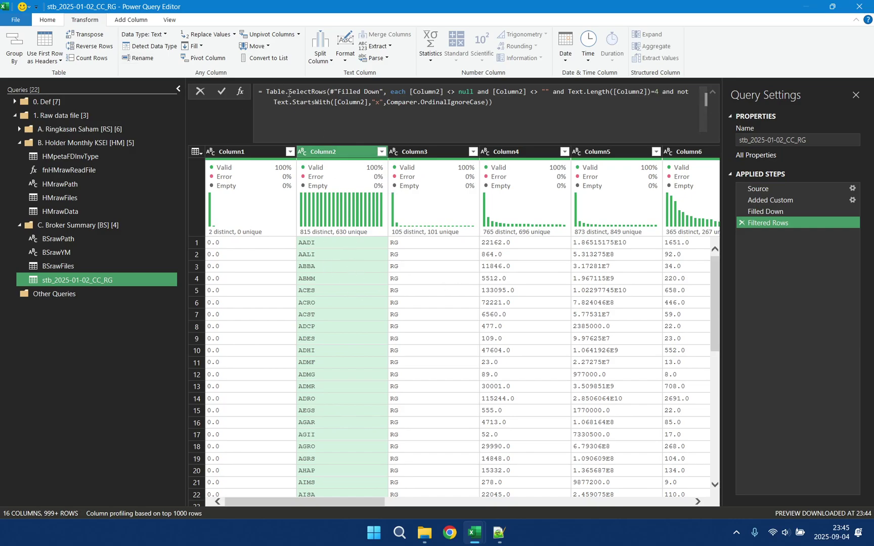
- Transform the text in Column2 to uppercase
{"action": "right_click", "coordinate": [316, 147]}
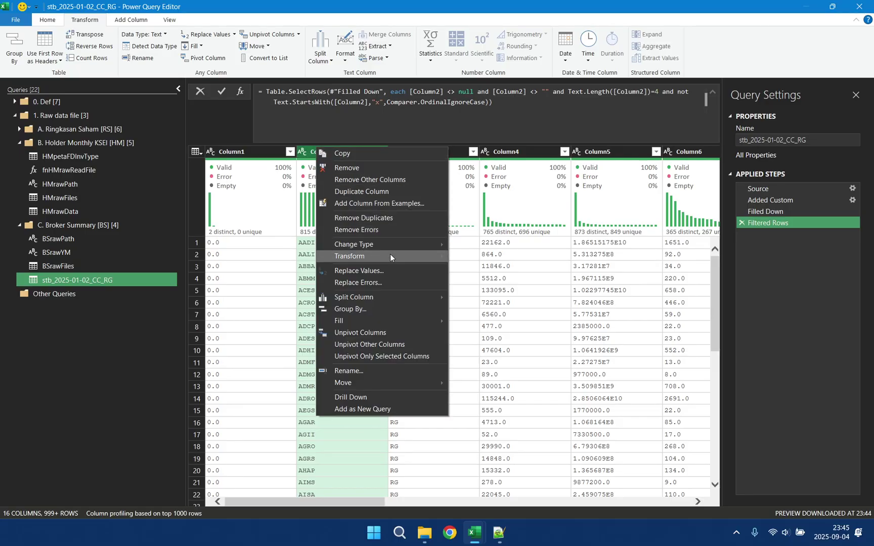
{"action": "mouse_move", "coordinate": [390, 256]}
{"action": "left_click", "coordinate": [494, 265]}
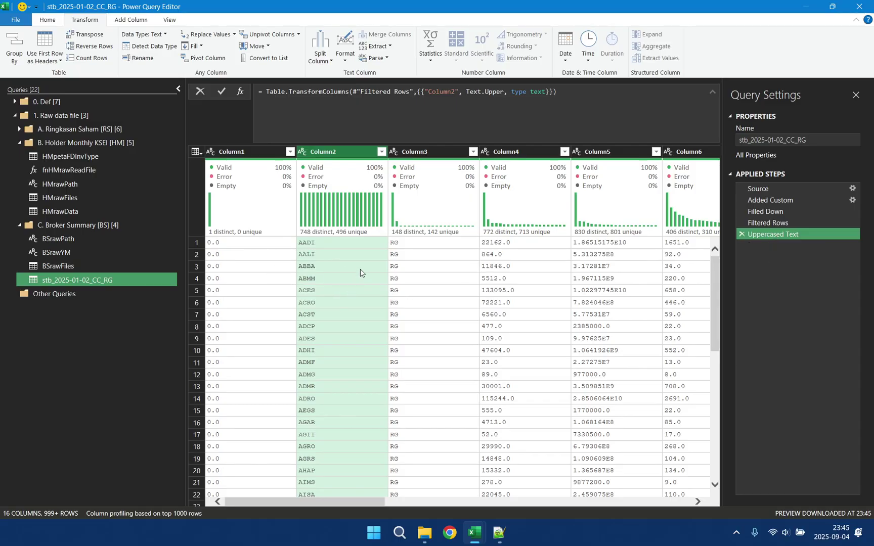
- Rename the applied step that uppercases Column2 as dtRaw
{"action": "right_click", "coordinate": [781, 234]}
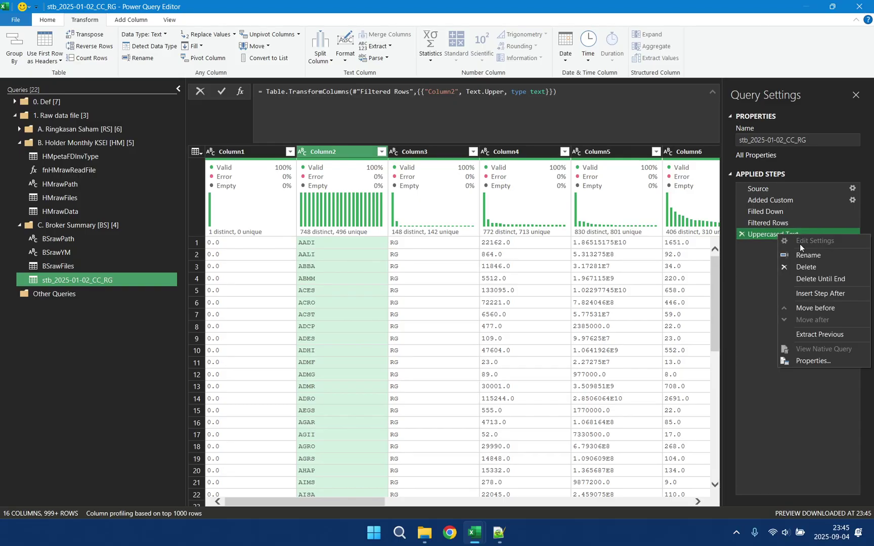
{"action": "left_click", "coordinate": [814, 254]}
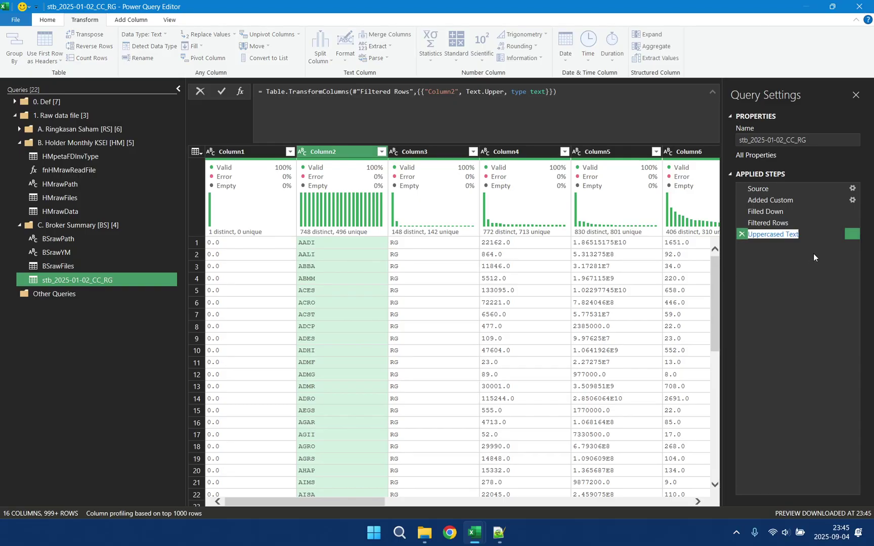
{"action": "type", "text": "dtR"}
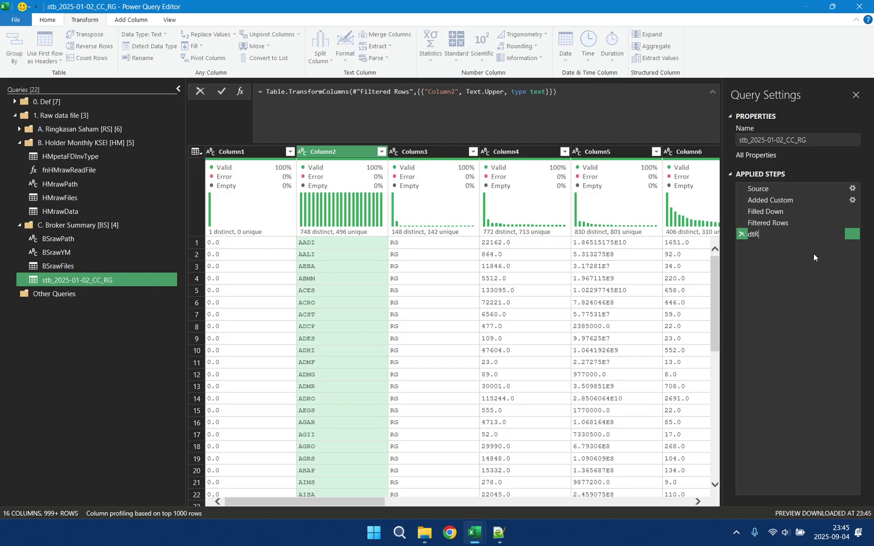
{"action": "type", "text": "aw"}
{"action": "key", "text": "Return"}
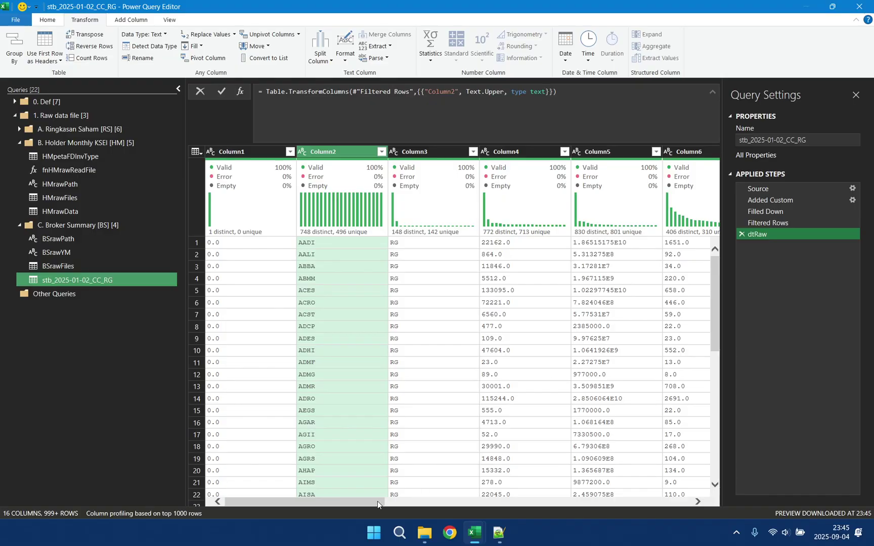
- Open the filter options of the FDA column at the end of the table
{"action": "left_click_drag", "start_coordinate": [377, 501], "coordinate": [266, 491]}
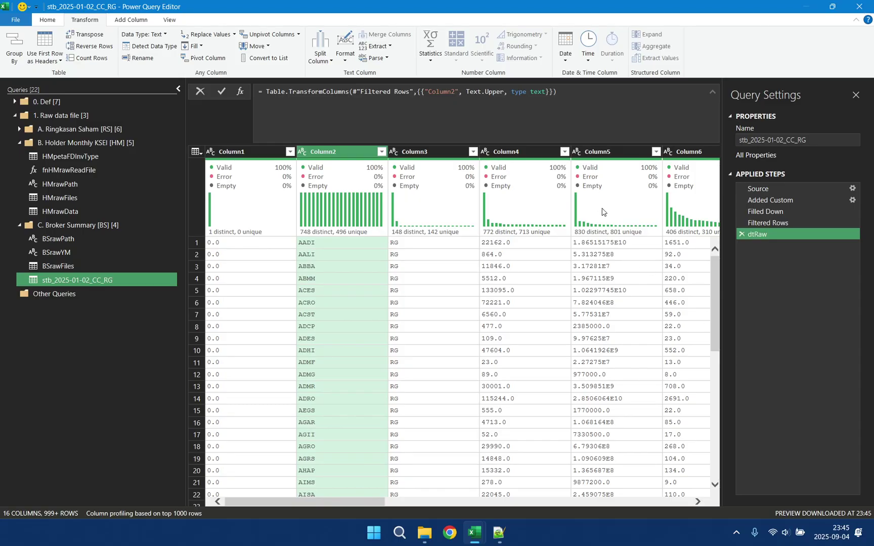
{"action": "left_click_drag", "start_coordinate": [368, 501], "coordinate": [734, 495]}
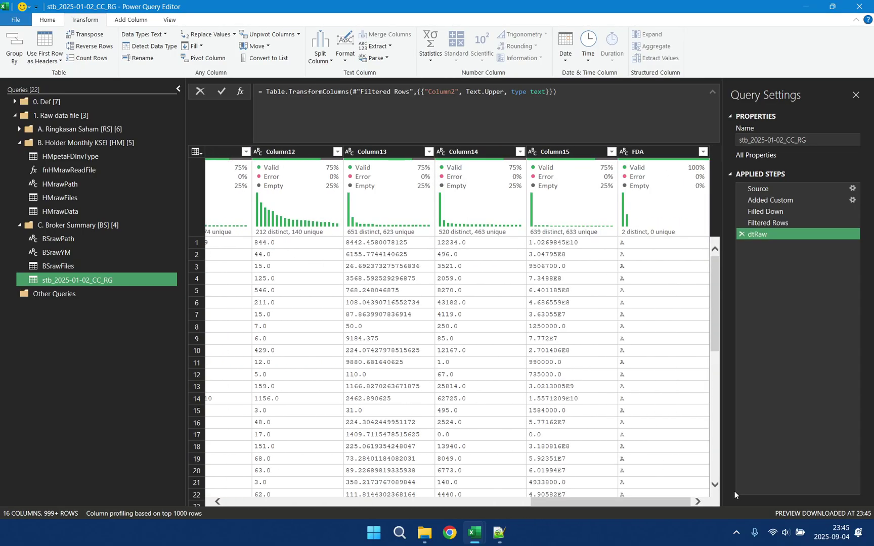
{"action": "left_click", "coordinate": [706, 156]}
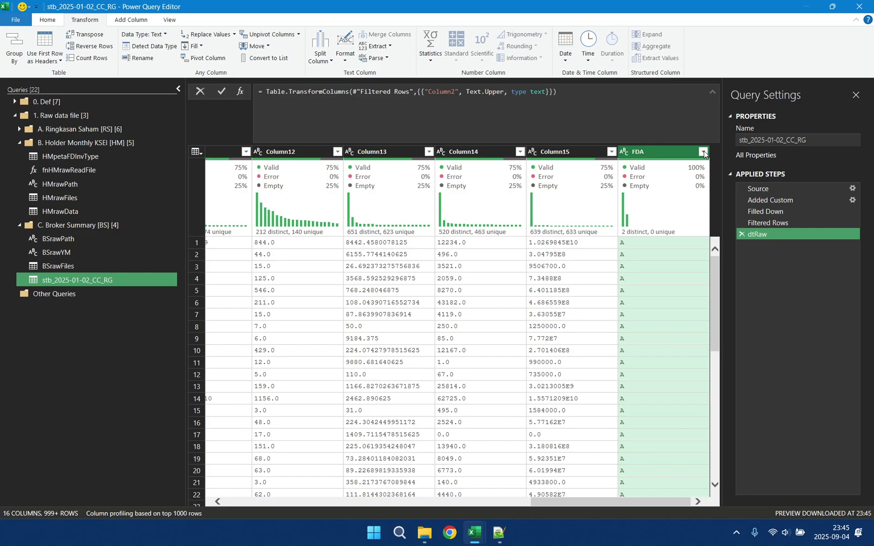
- Filter the FDA column to keep only rows with the value A, and rename the new filter step as startA
{"action": "left_click", "coordinate": [704, 152]}
{"action": "left_click", "coordinate": [545, 272]}
{"action": "left_click", "coordinate": [544, 282]}
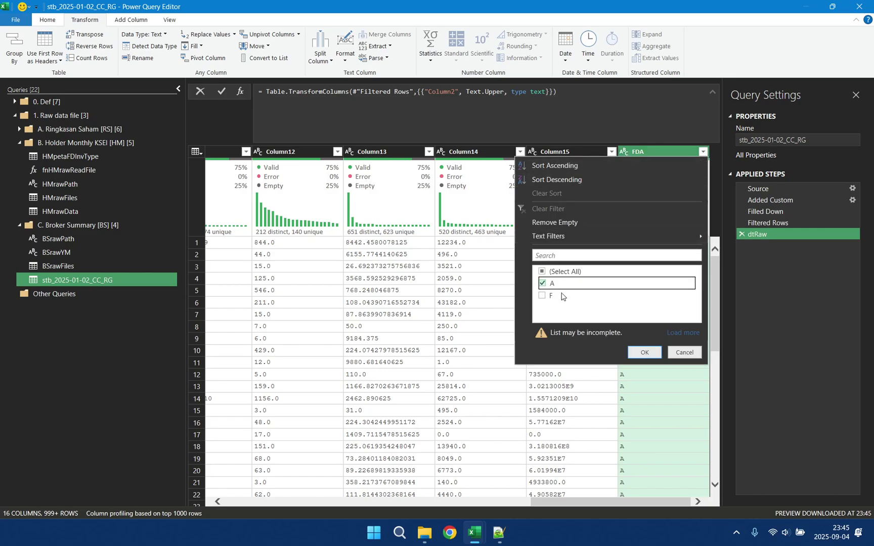
{"action": "left_click", "coordinate": [645, 352]}
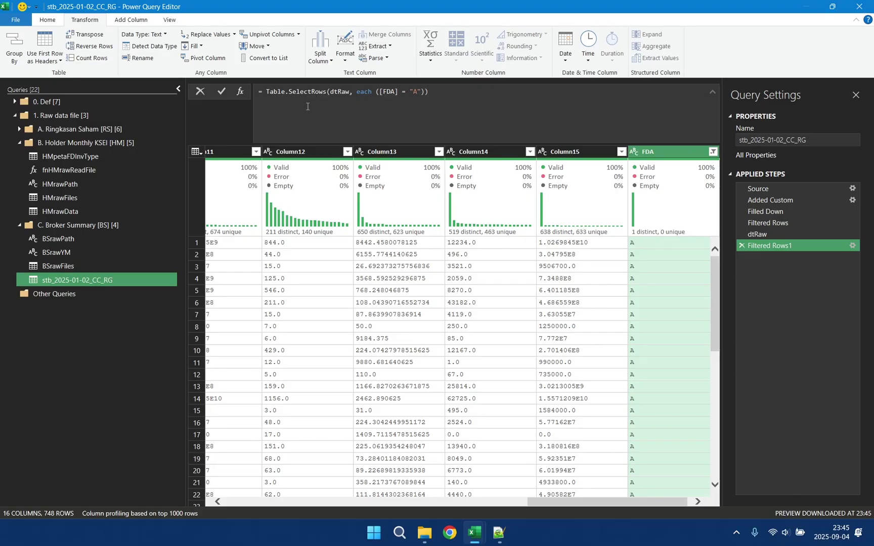
{"action": "right_click", "coordinate": [758, 247]}
{"action": "left_click", "coordinate": [806, 267]}
{"action": "type", "text": "startA"}
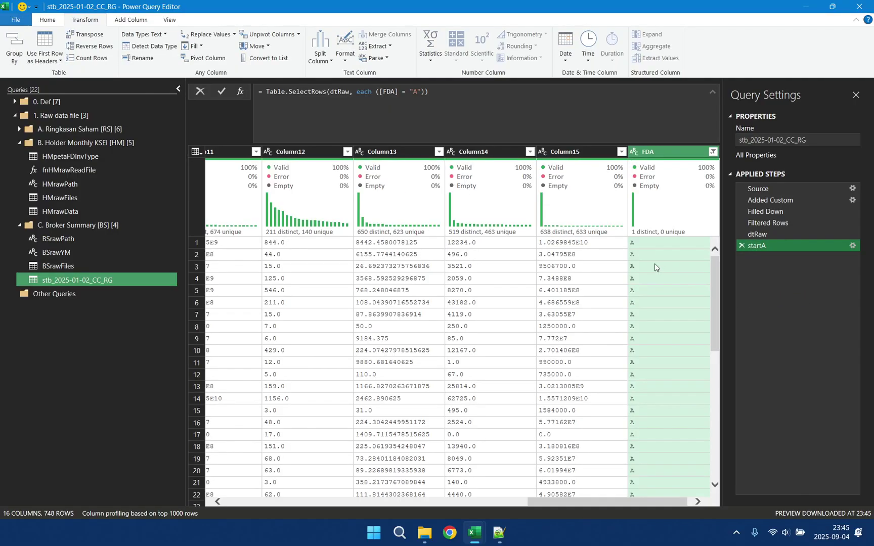
- Rename Column2, which holds the stock codes, as Saham
{"action": "left_click_drag", "start_coordinate": [574, 500], "coordinate": [233, 500]}
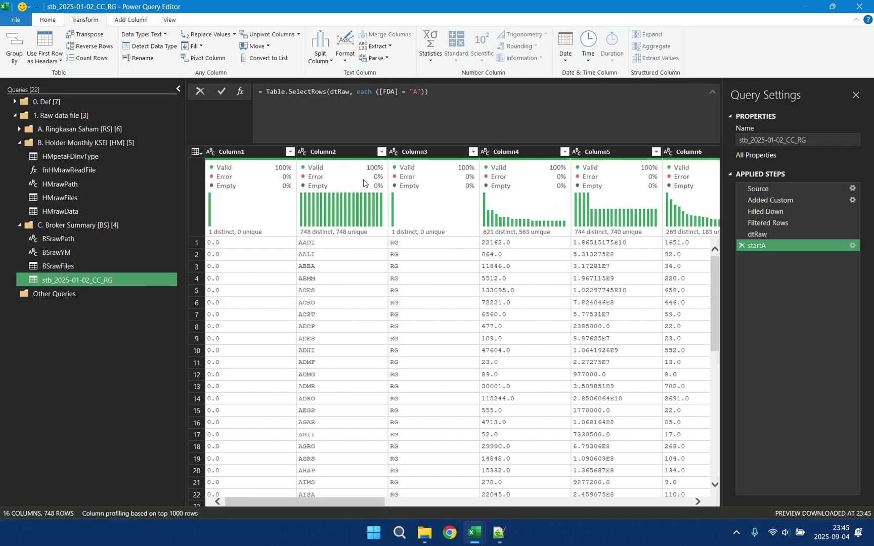
{"action": "left_click", "coordinate": [332, 150]}
{"action": "right_click", "coordinate": [332, 151]}
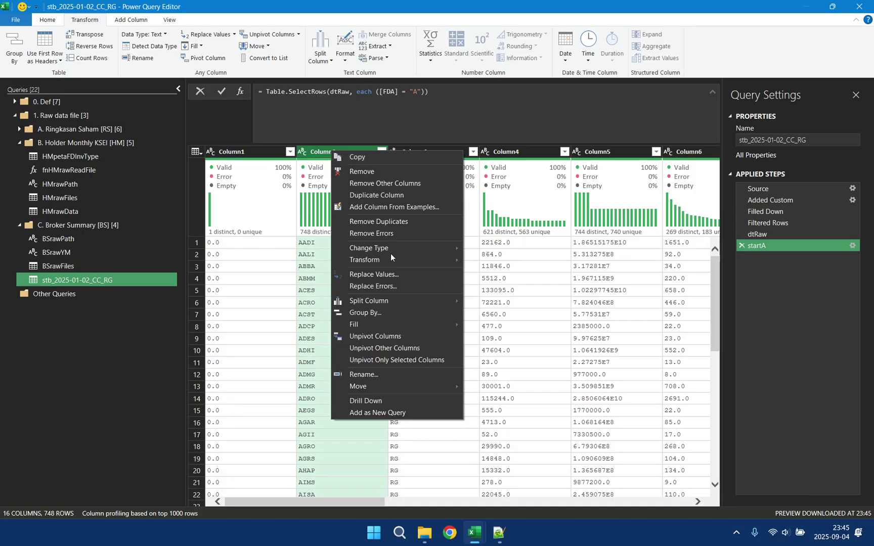
{"action": "left_click", "coordinate": [382, 374]}
{"action": "type", "text": "Saham"}
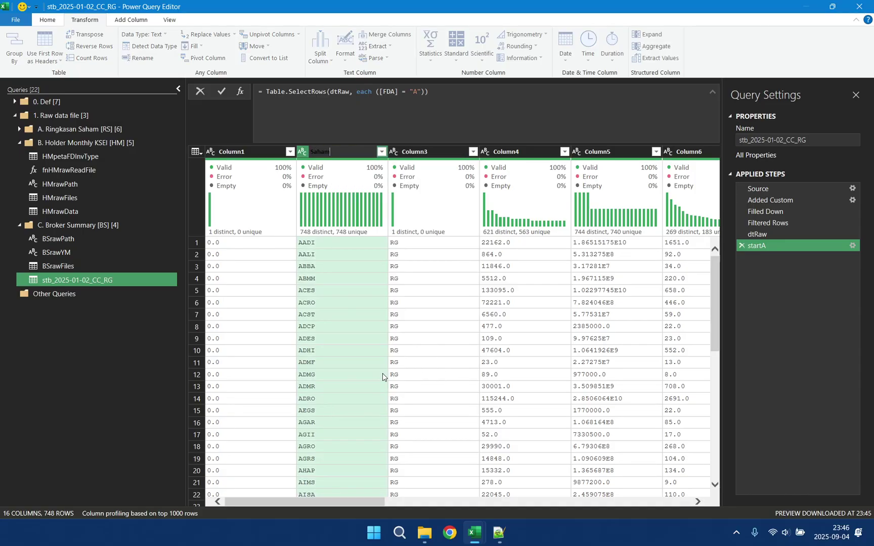
{"action": "key", "text": "Return"}
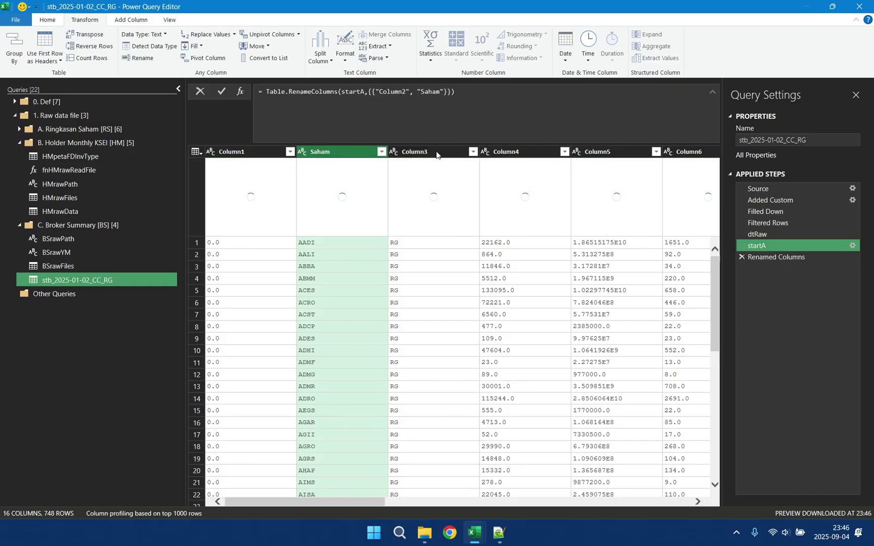
- Rename Column4, the total lot column, as lotT
{"action": "left_click", "coordinate": [525, 154]}
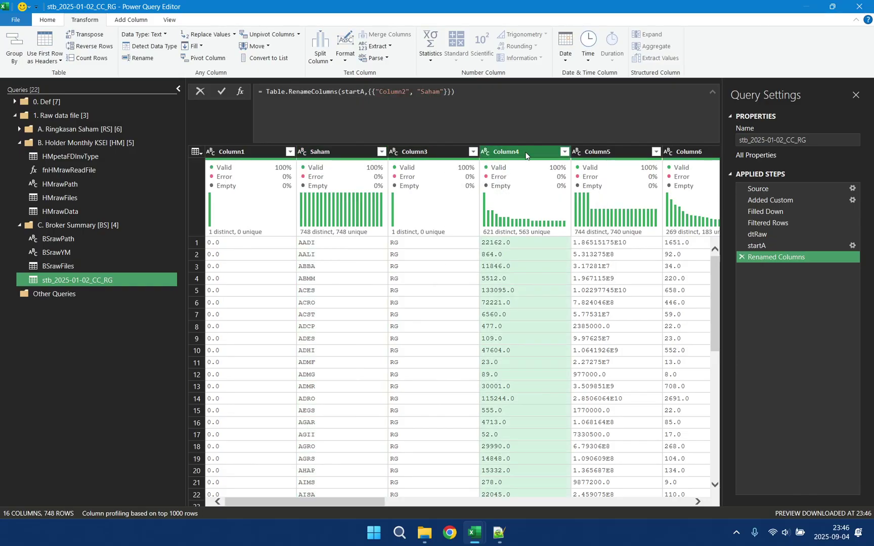
{"action": "left_click_drag", "start_coordinate": [368, 500], "coordinate": [414, 500]}
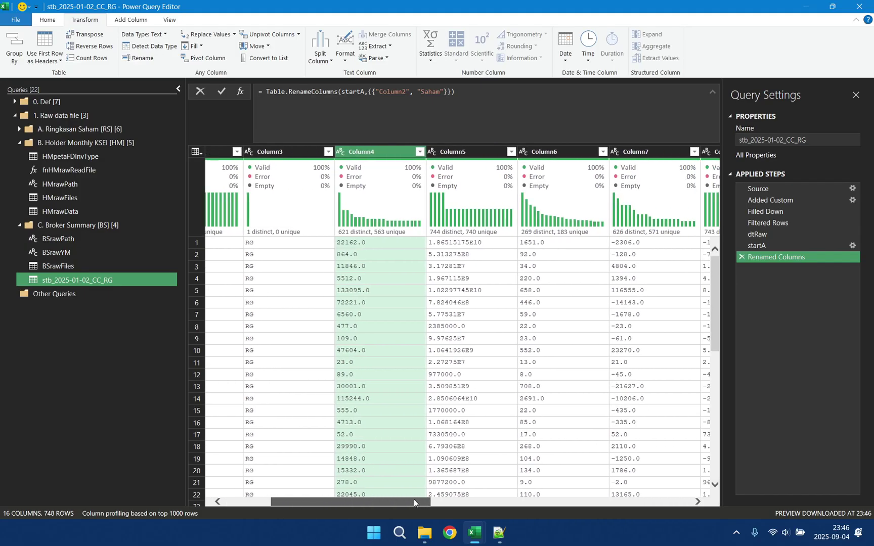
{"action": "right_click", "coordinate": [364, 152]}
{"action": "left_click", "coordinate": [414, 377]}
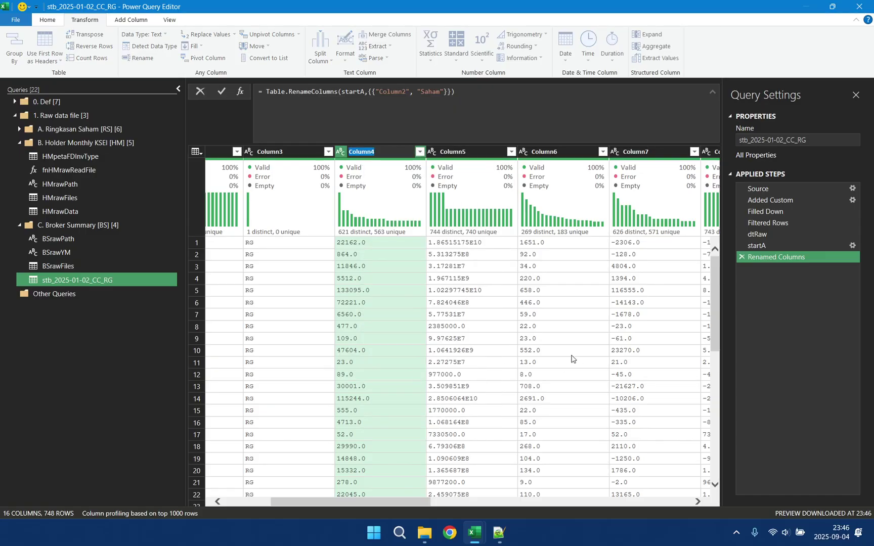
{"action": "key", "text": "BackSpace"}
{"action": "key", "text": "Return"}
- Rename Column5, the total value column, as valT
{"action": "left_click", "coordinate": [476, 151]}
{"action": "right_click", "coordinate": [476, 150]}
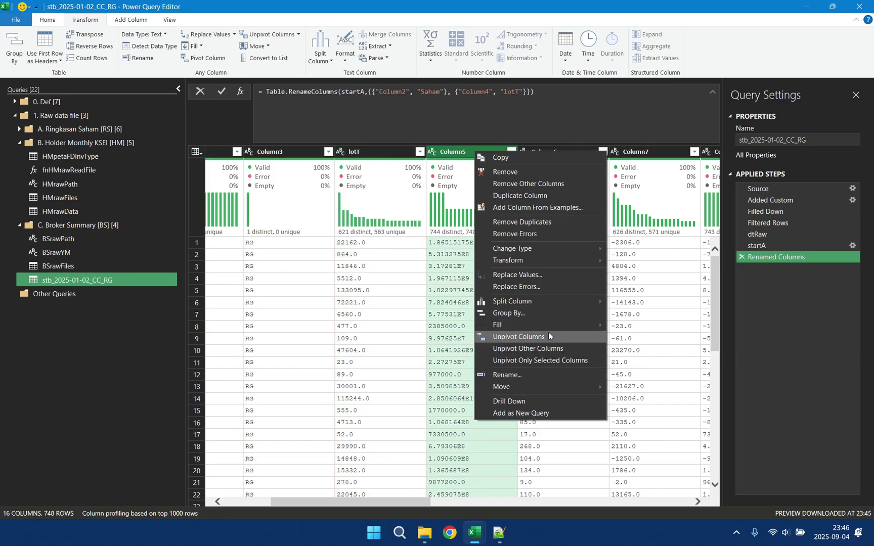
{"action": "left_click", "coordinate": [531, 375]}
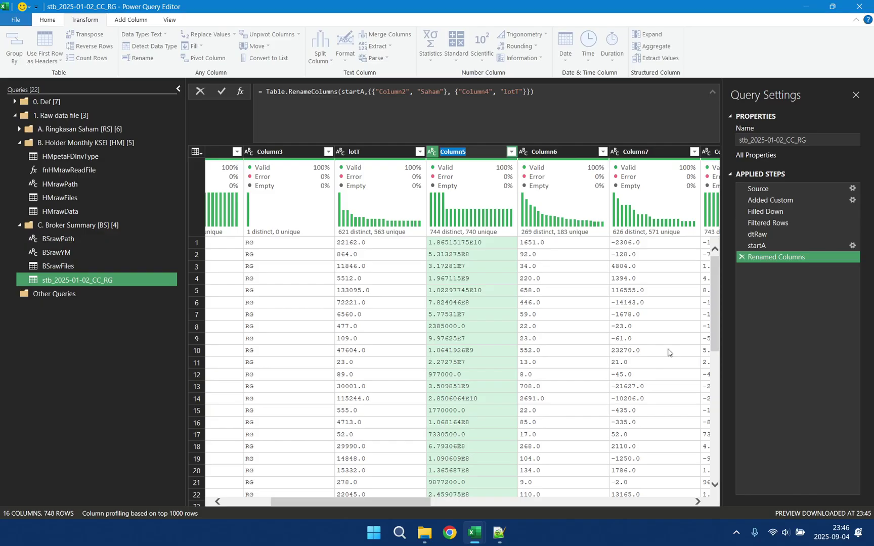
{"action": "type", "text": "valT"}
{"action": "key", "text": "Return"}
- Rename Column6, the total frequency column, as freqT
{"action": "left_click", "coordinate": [559, 151]}
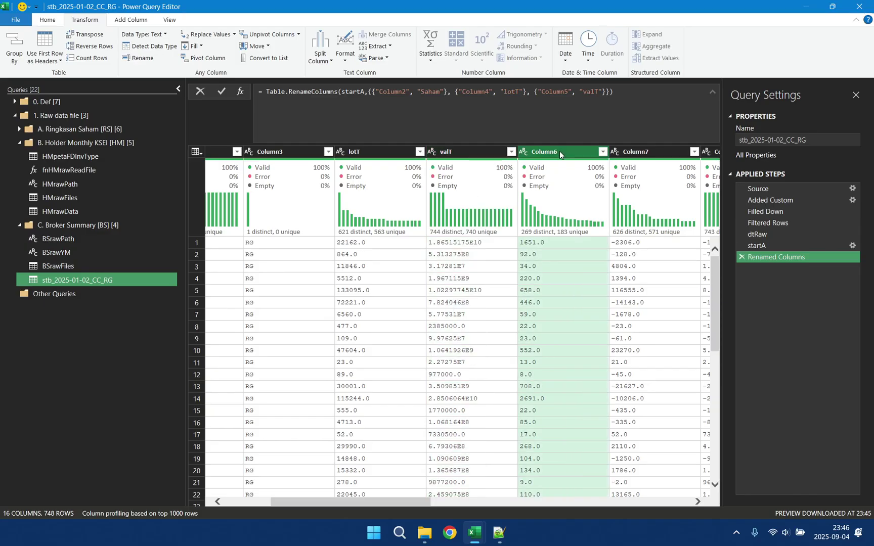
{"action": "right_click", "coordinate": [560, 151]}
{"action": "left_click", "coordinate": [598, 375]}
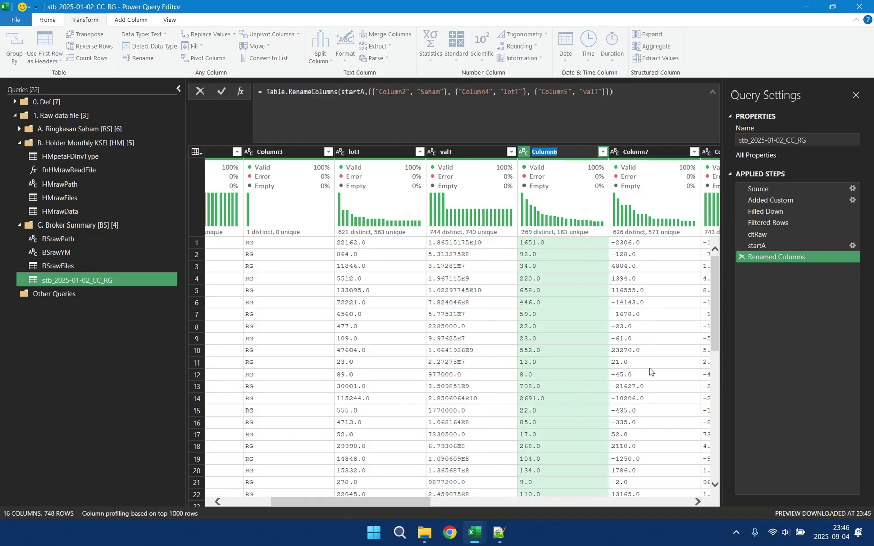
{"action": "type", "text": "freqT"}
{"action": "key", "text": "Return"}
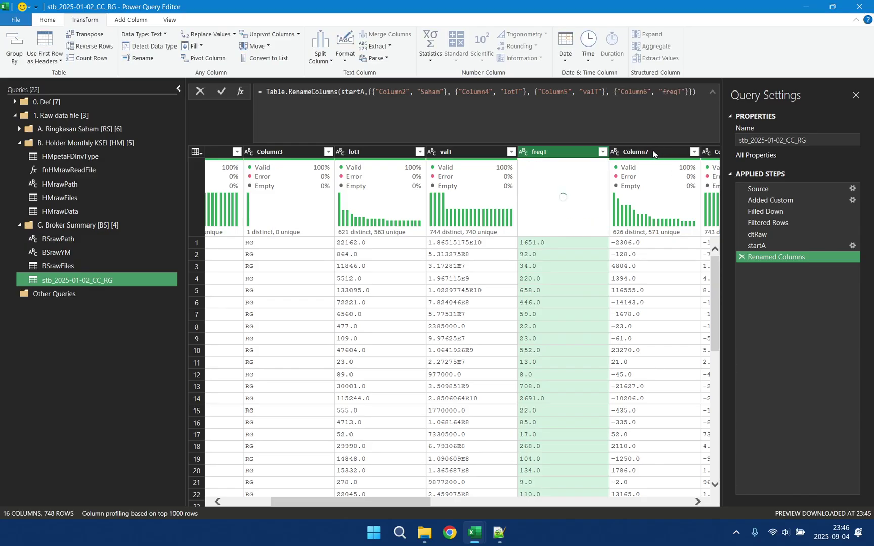
- Check the column header order in the raw file in Notepad++, and rename Column7 as lotNet back in Power Query Editor
{"action": "left_click", "coordinate": [649, 152]}
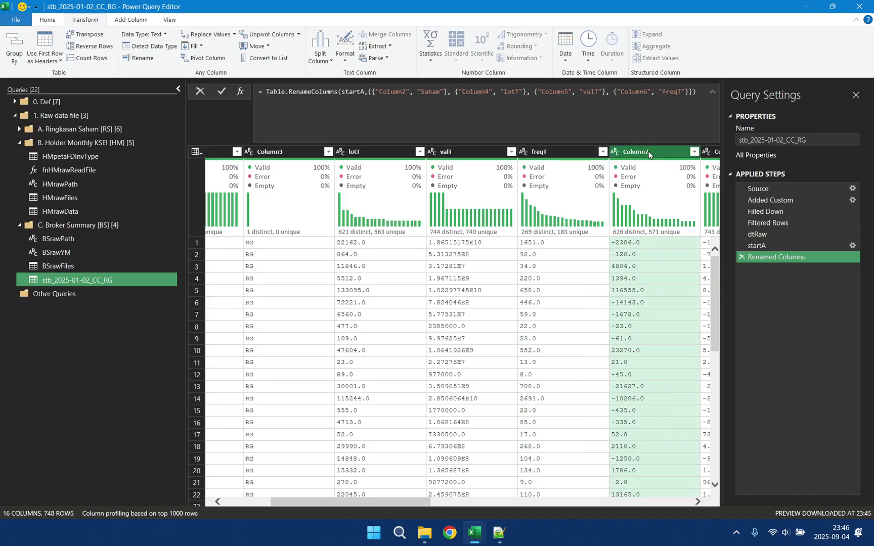
{"action": "left_click", "coordinate": [500, 537]}
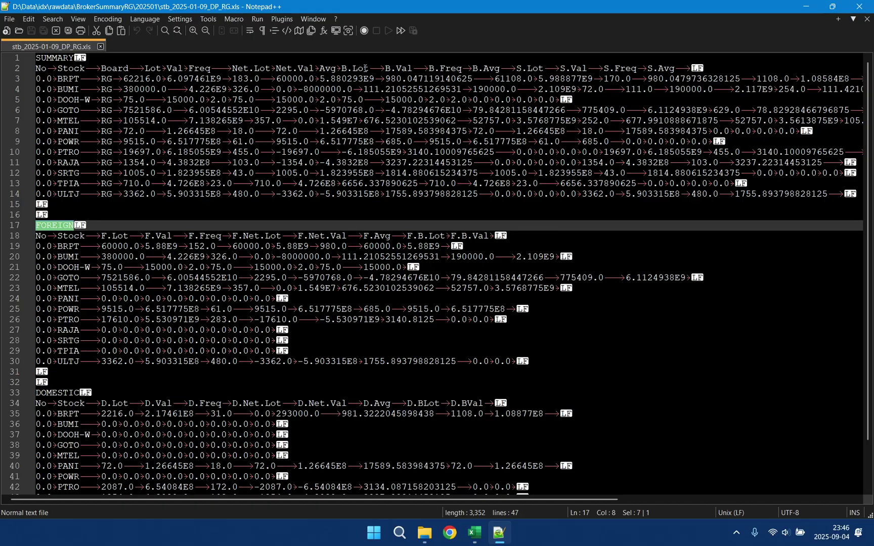
{"action": "mouse_move", "coordinate": [474, 533]}
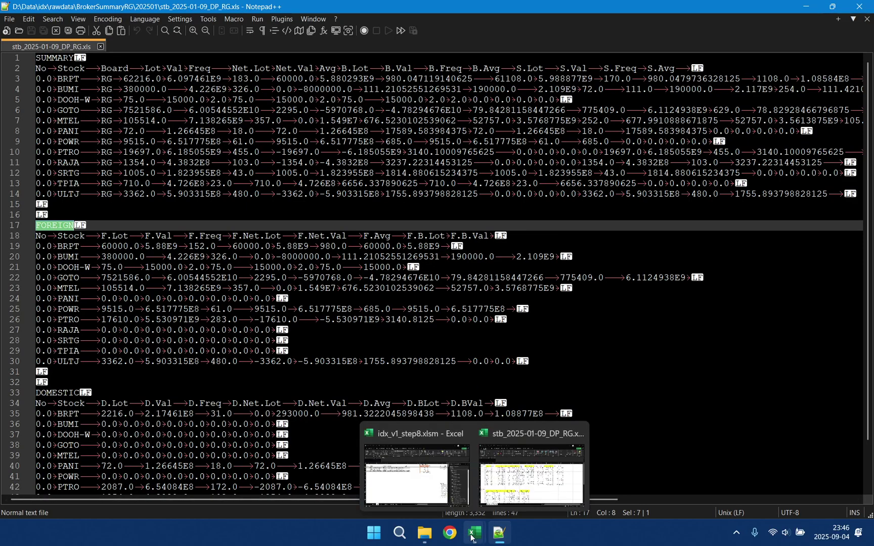
{"action": "left_click", "coordinate": [442, 489]}
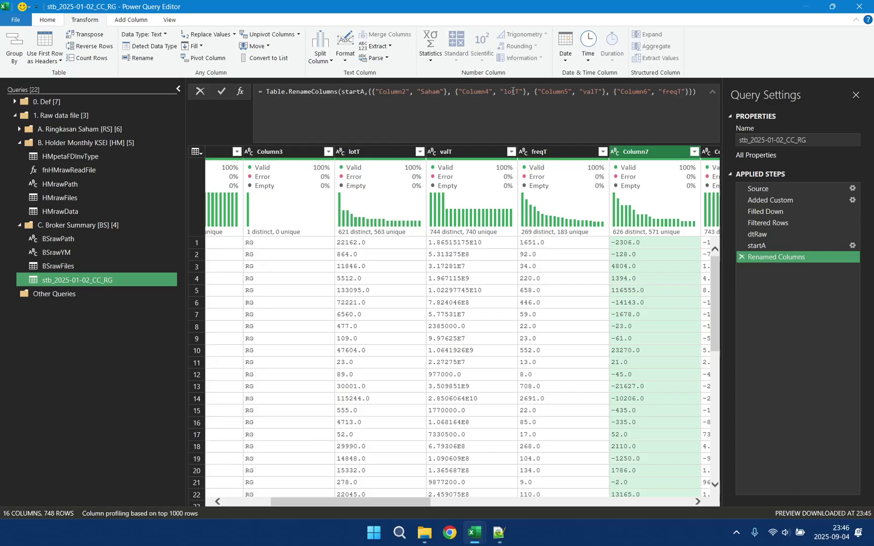
{"action": "right_click", "coordinate": [635, 155]}
{"action": "left_click", "coordinate": [680, 374]}
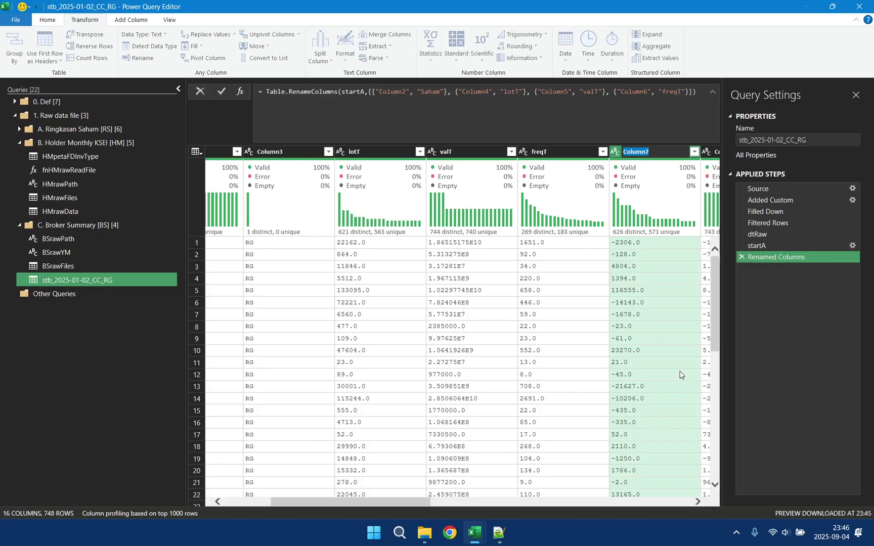
{"action": "type", "text": "lotNet"}
{"action": "key", "text": "Return"}
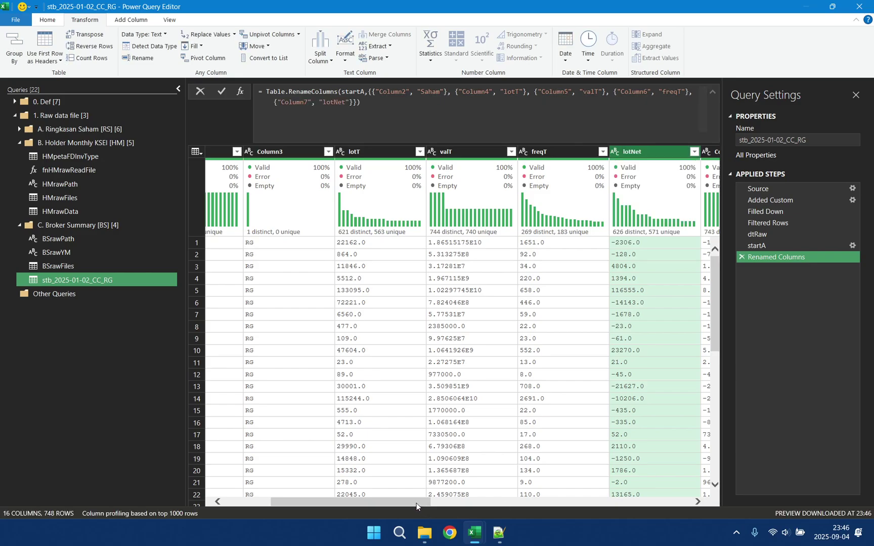
- Rename Column8, the net value column, as valNet
{"action": "left_click_drag", "start_coordinate": [415, 503], "coordinate": [531, 503]}
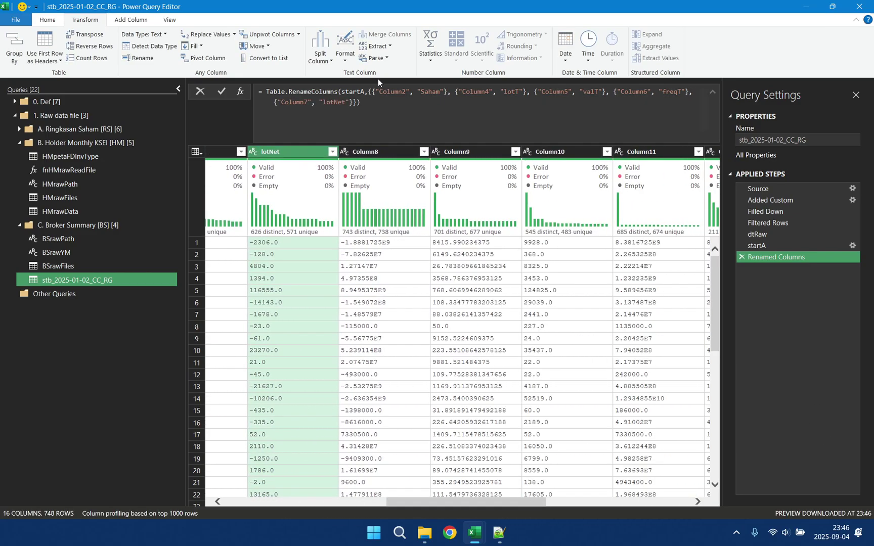
{"action": "left_click", "coordinate": [381, 152]}
{"action": "right_click", "coordinate": [380, 154]}
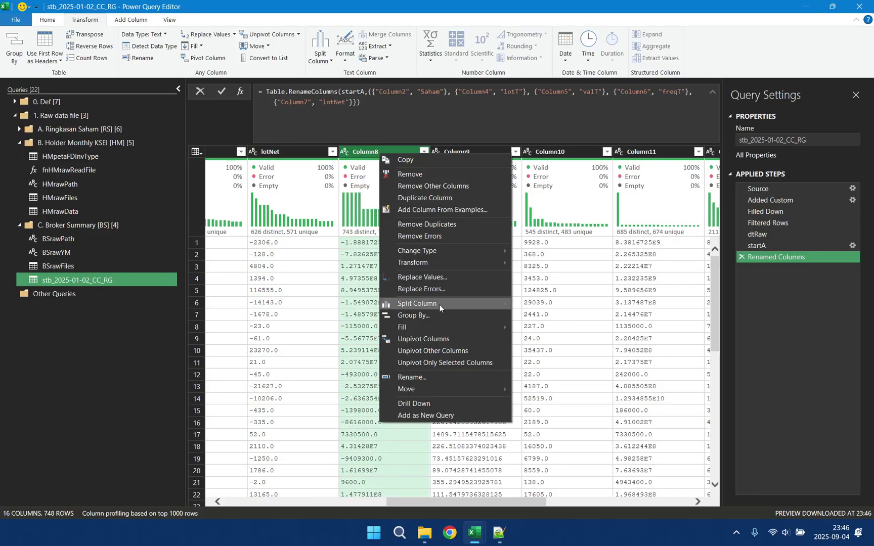
{"action": "left_click", "coordinate": [421, 376]}
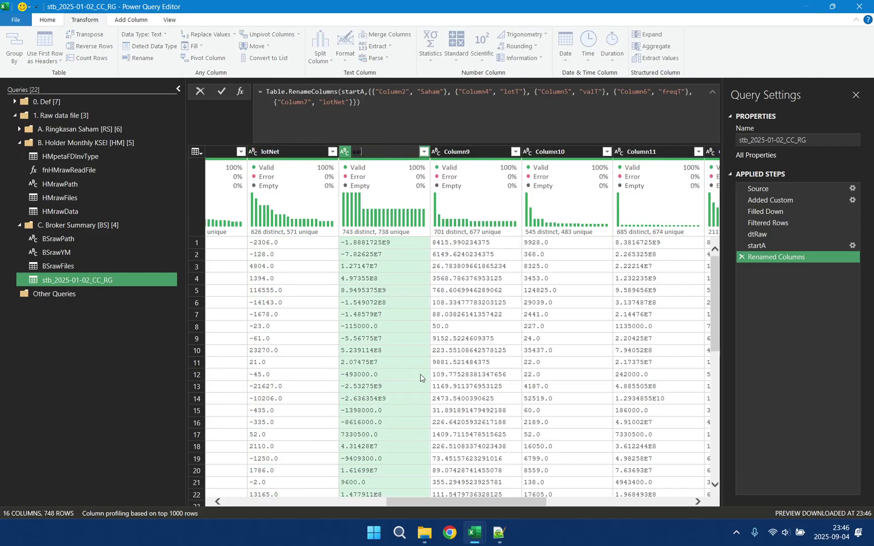
{"action": "type", "text": "valNet"}
{"action": "key", "text": "Return"}
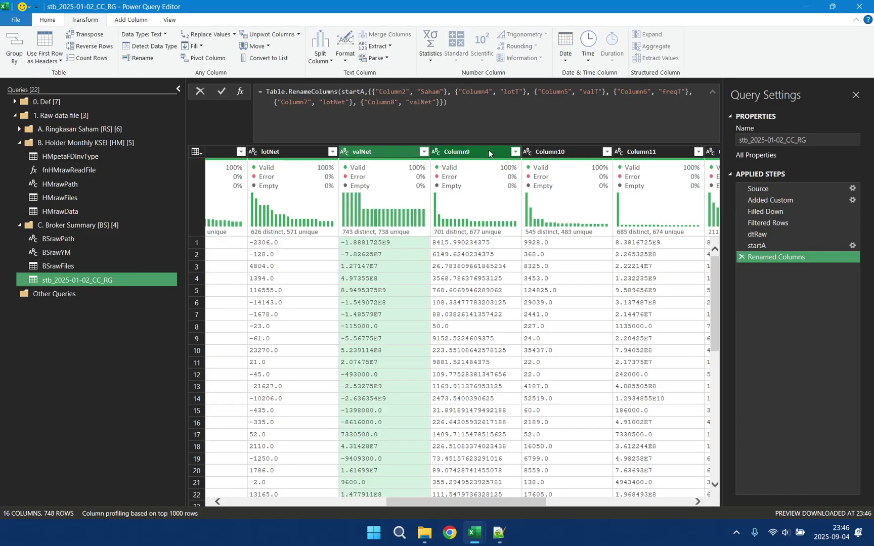
- Rename Column10, the buy lot column, as lotBuy
{"action": "left_click", "coordinate": [573, 151]}
{"action": "right_click", "coordinate": [573, 150]}
{"action": "left_click", "coordinate": [673, 374]}
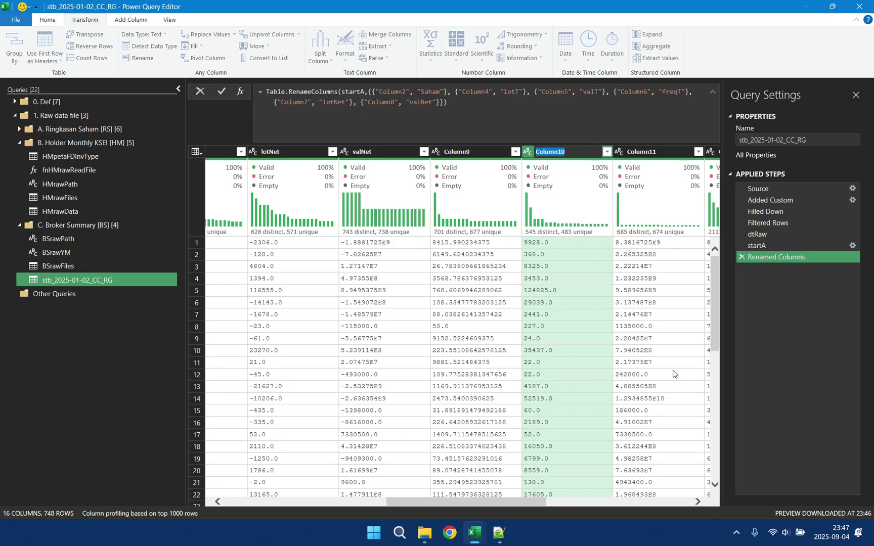
{"action": "type", "text": "lotBuy"}
{"action": "key", "text": "Return"}
- Rename Column11, the buy value column, as valBuy
{"action": "right_click", "coordinate": [647, 152]}
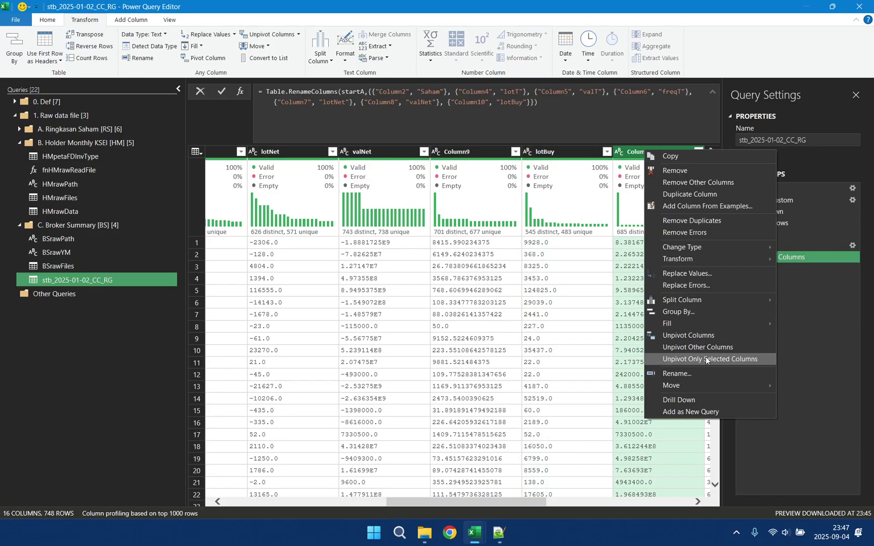
{"action": "left_click", "coordinate": [701, 373]}
{"action": "type", "text": "valB"}
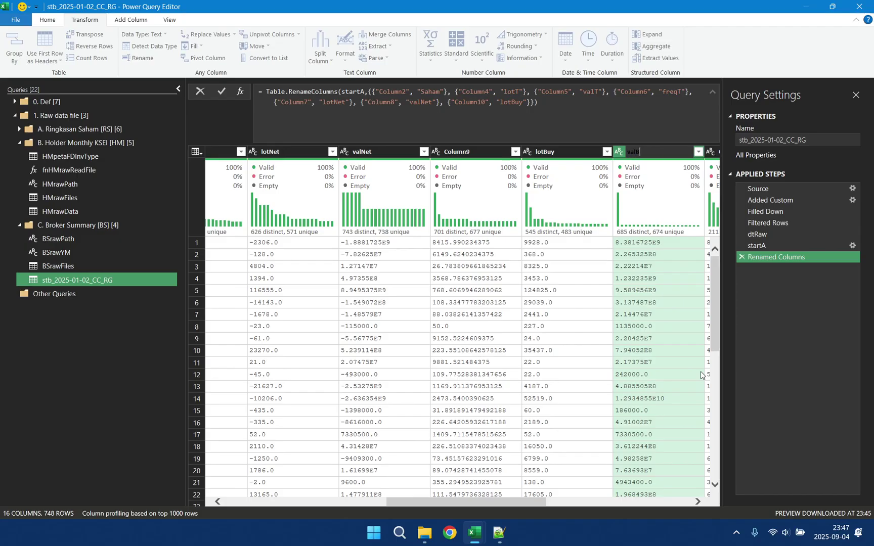
{"action": "type", "text": "uy"}
{"action": "key", "text": "Return"}
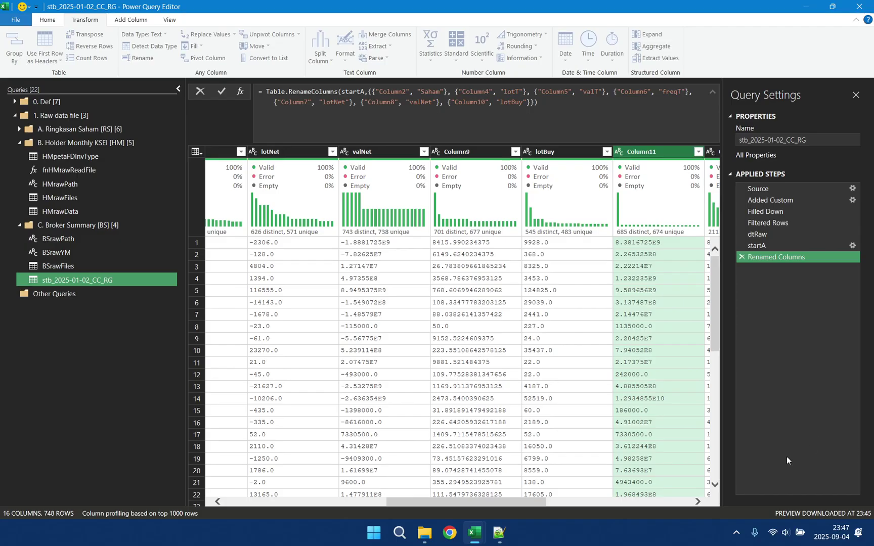
- Rename Column14, the sell lot column, as lotSell
{"action": "left_click_drag", "start_coordinate": [522, 503], "coordinate": [671, 503]}
{"action": "left_click", "coordinate": [491, 151]}
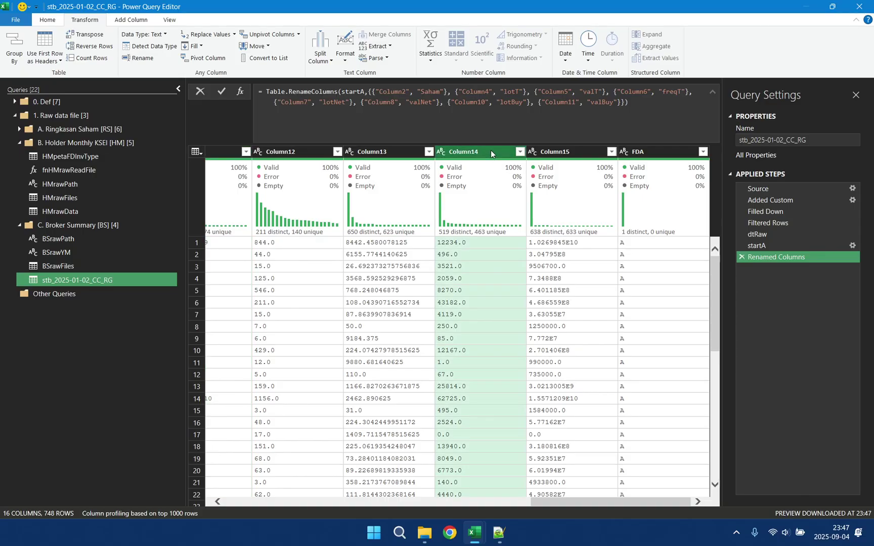
{"action": "right_click", "coordinate": [492, 150]}
{"action": "left_click", "coordinate": [535, 373]}
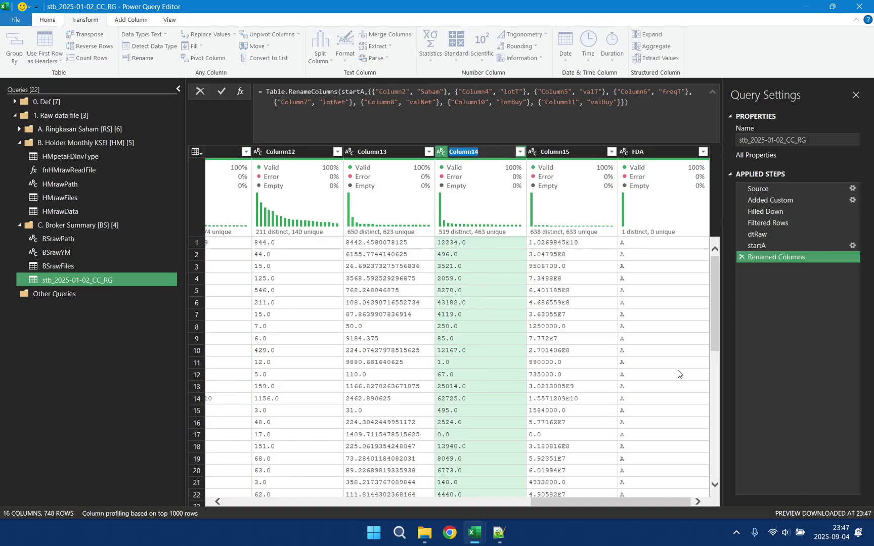
{"action": "type", "text": "lotSell"}
{"action": "key", "text": "Return"}
- Rename Column15, the sell value column, as valSell
{"action": "right_click", "coordinate": [571, 153]}
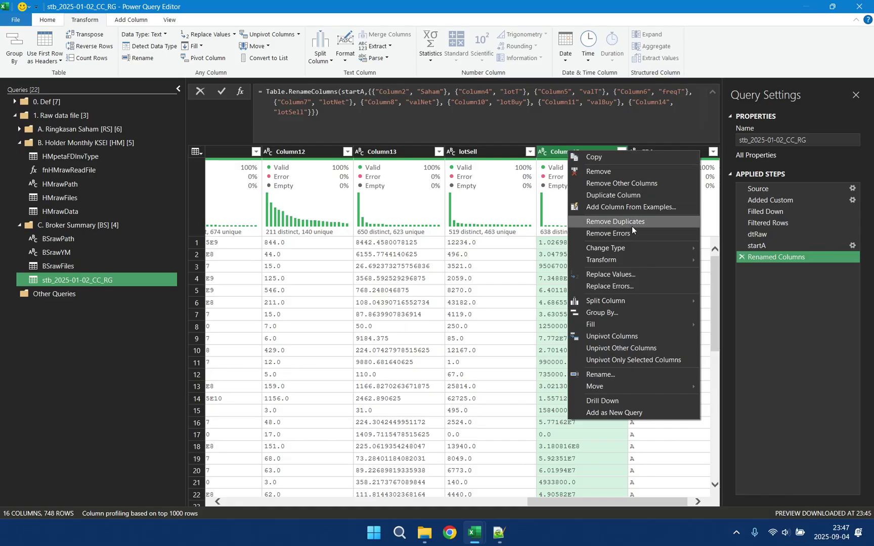
{"action": "left_click", "coordinate": [610, 373]}
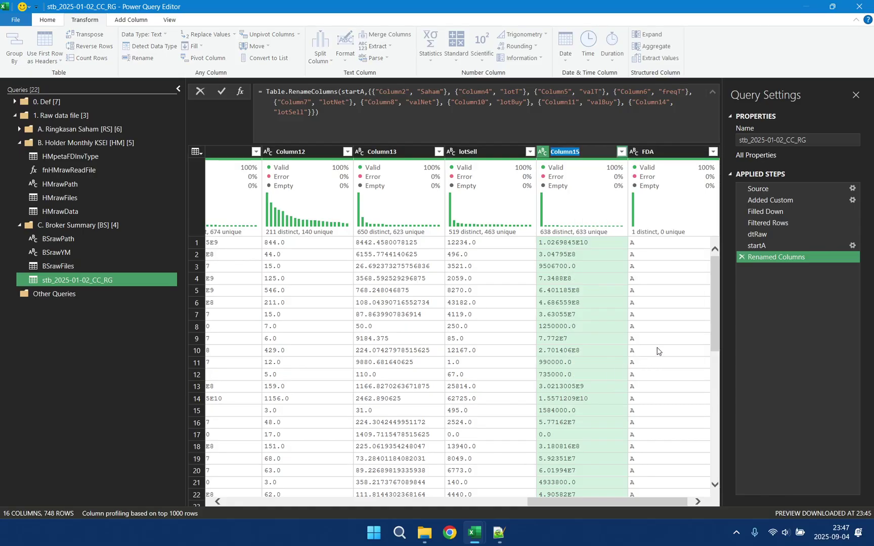
{"action": "type", "text": "valSell"}
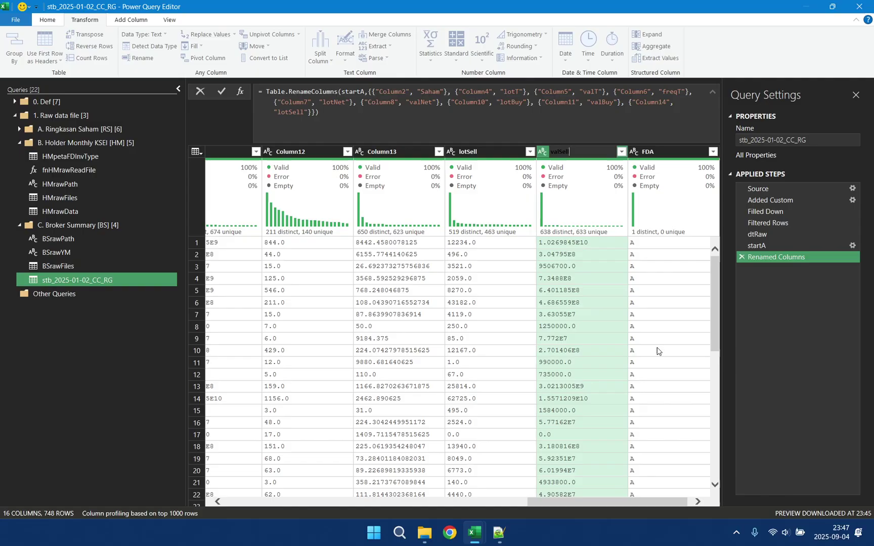
{"action": "key", "text": "Return"}
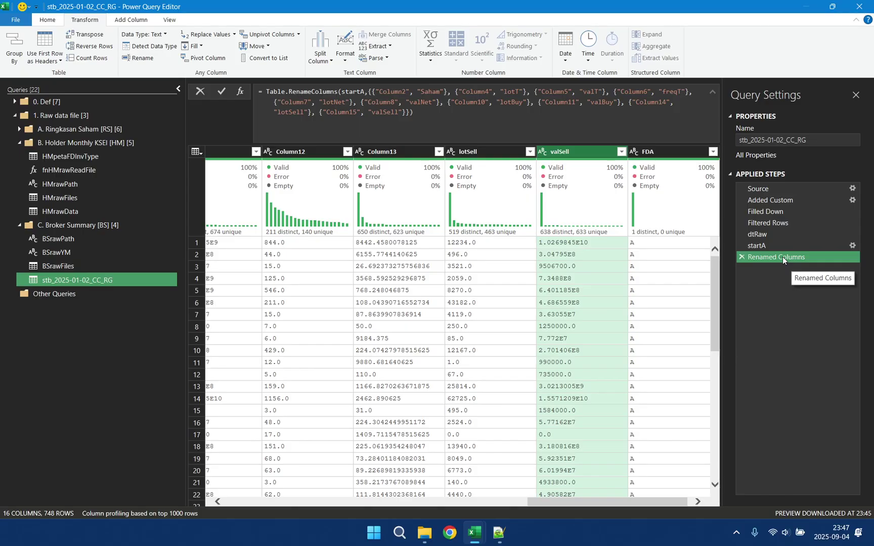
- Check the connected Bluetooth devices in the system quick settings and return to the query
{"action": "left_click", "coordinate": [785, 532]}
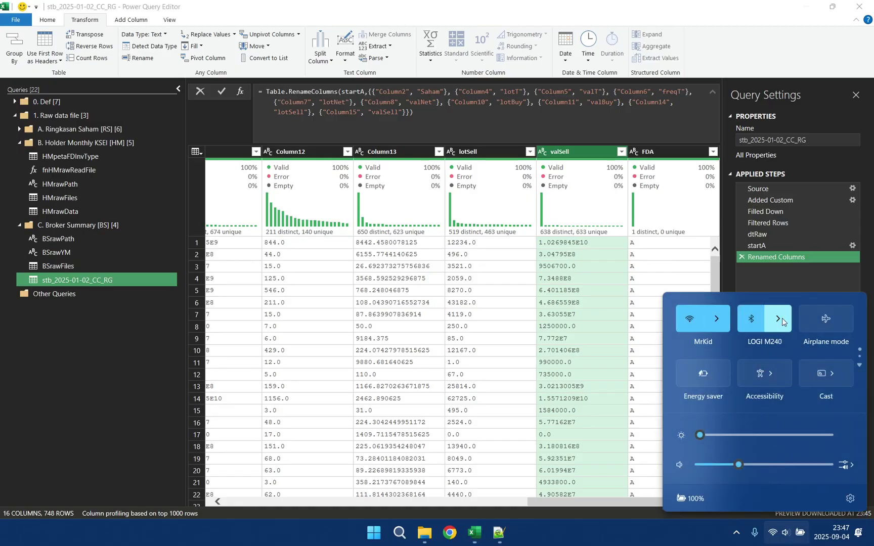
{"action": "left_click", "coordinate": [782, 318]}
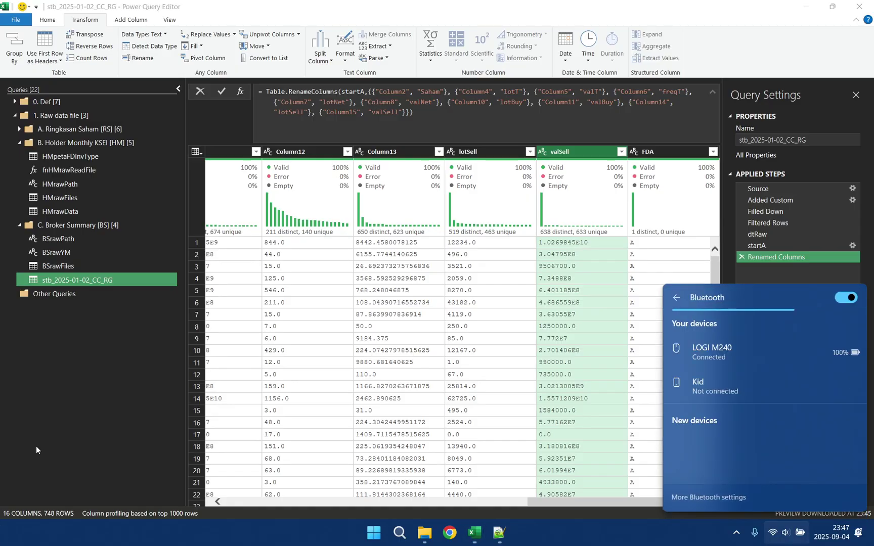
{"action": "left_click", "coordinate": [655, 416]}
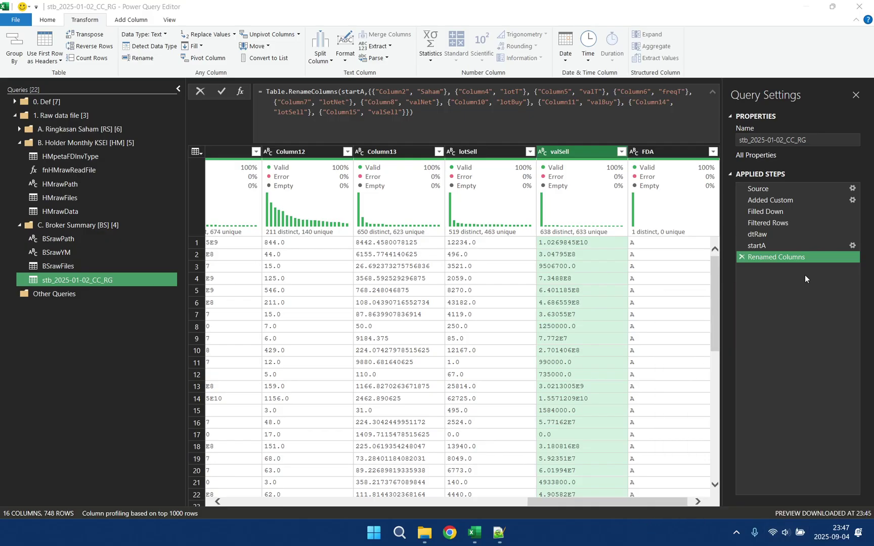
- Keep only FDA, Saham, lotT, valT, freqT, lotNet, valNet, lotBuy, valBuy, lotSell and valSell, removing all other columns
{"action": "left_click", "coordinate": [667, 149]}
{"action": "left_click_drag", "start_coordinate": [561, 501], "coordinate": [179, 481]}
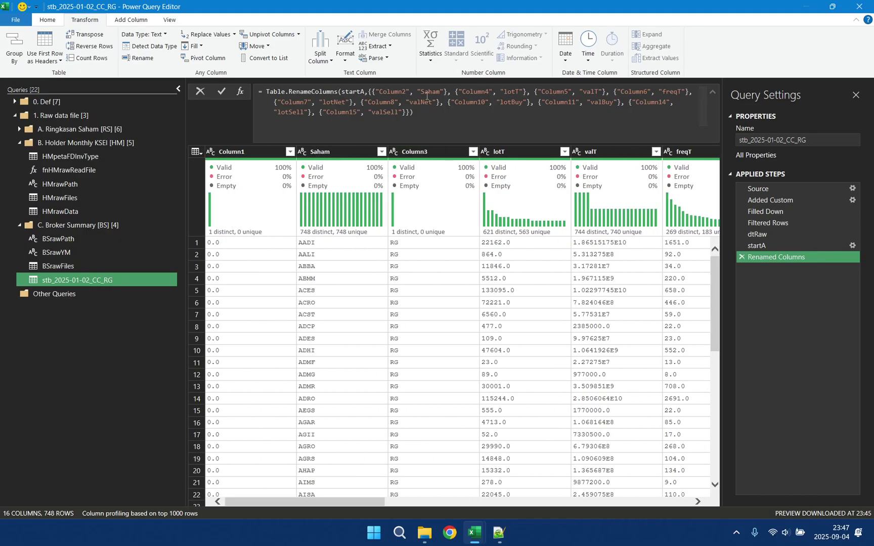
{"action": "left_click", "coordinate": [320, 151], "text": "ctrl"}
{"action": "left_click", "coordinate": [508, 151], "text": "ctrl"}
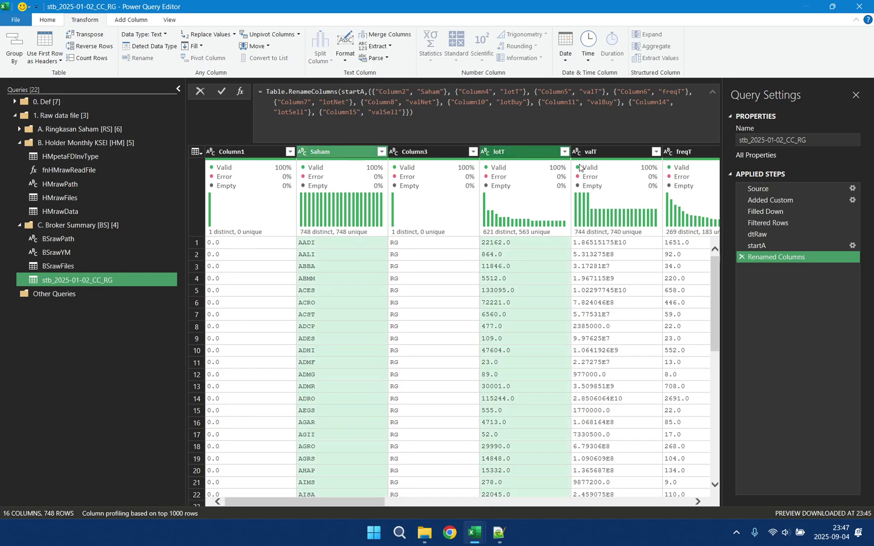
{"action": "left_click", "coordinate": [627, 152], "text": "ctrl"}
{"action": "left_click", "coordinate": [673, 151], "text": "shift"}
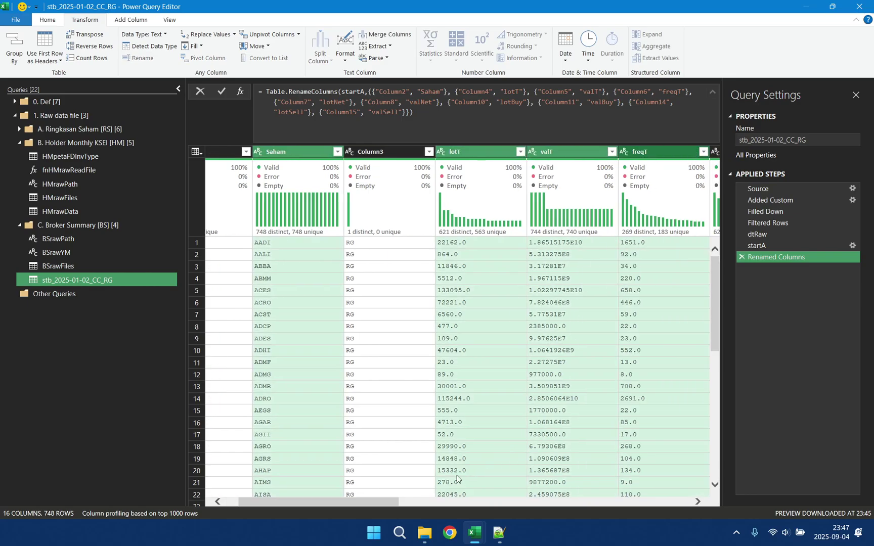
{"action": "left_click_drag", "start_coordinate": [383, 501], "coordinate": [507, 502]}
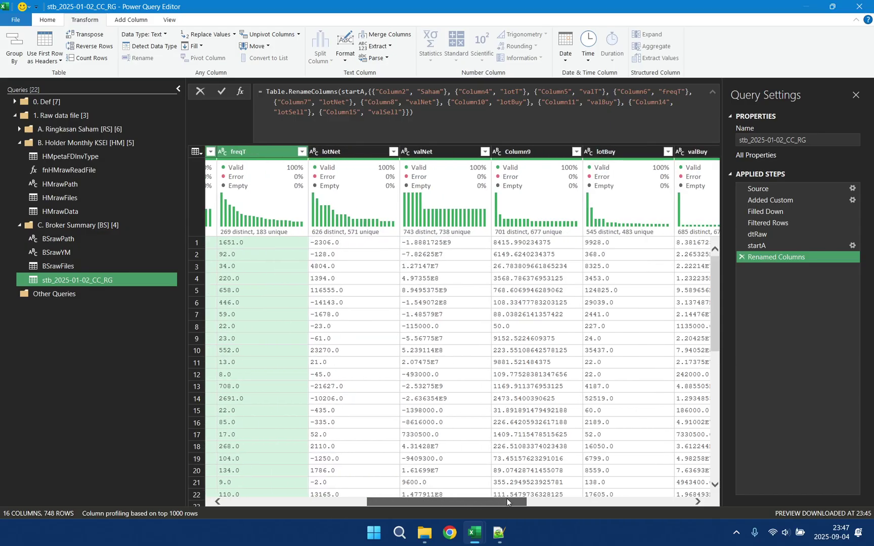
{"action": "left_click", "coordinate": [349, 152], "text": "ctrl"}
{"action": "left_click", "coordinate": [439, 153], "text": "ctrl"}
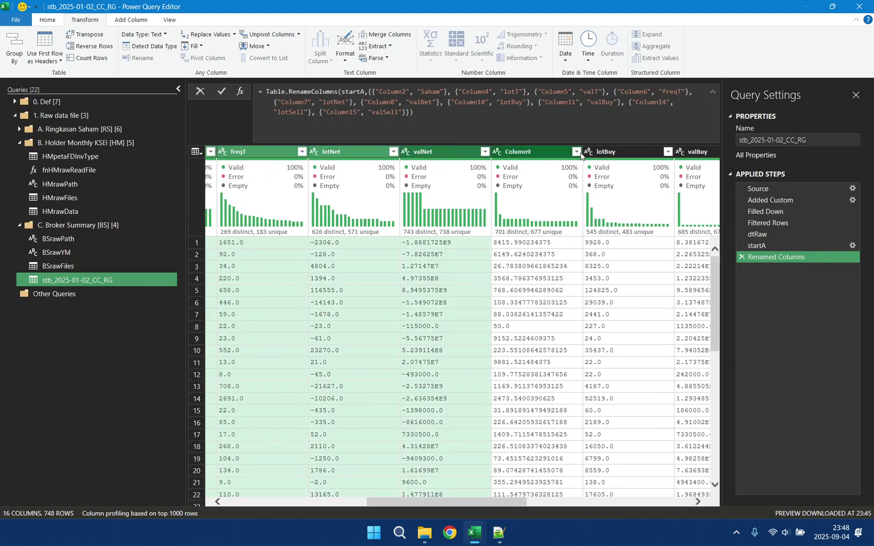
{"action": "left_click", "coordinate": [613, 152], "text": "ctrl"}
{"action": "left_click", "coordinate": [699, 155], "text": "ctrl"}
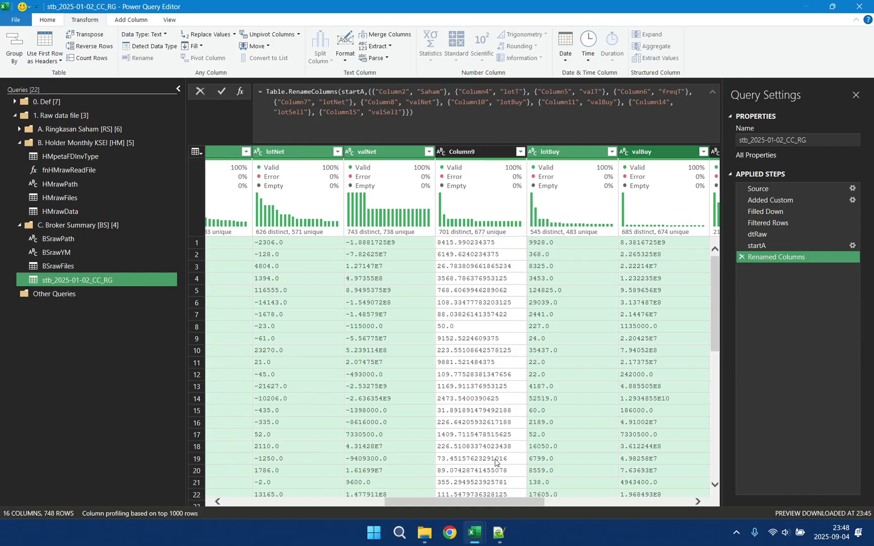
{"action": "left_click_drag", "start_coordinate": [458, 502], "coordinate": [581, 501]}
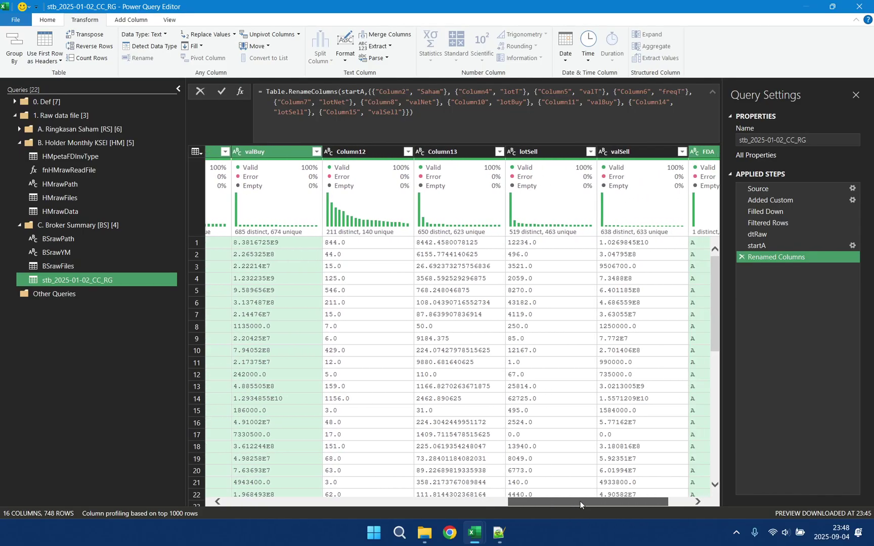
{"action": "left_click", "coordinate": [544, 152], "text": "ctrl"}
{"action": "left_click", "coordinate": [622, 152], "text": "ctrl"}
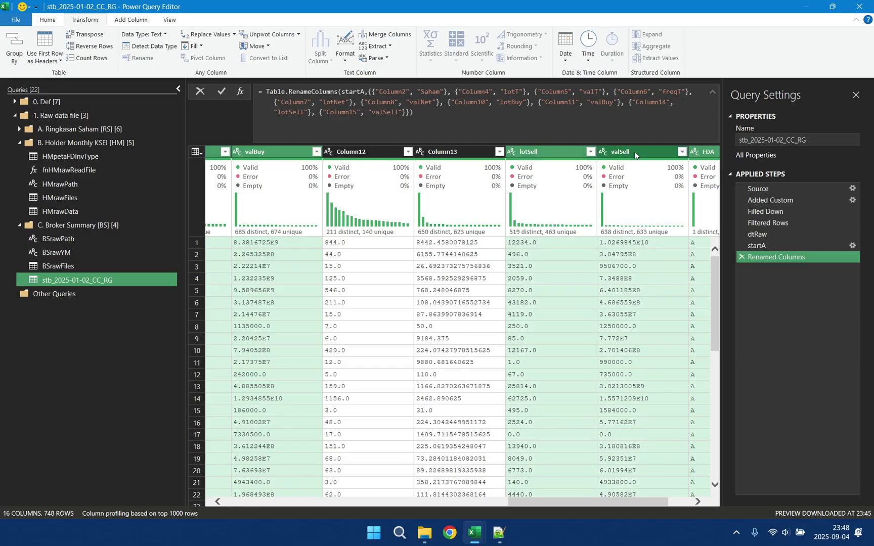
{"action": "right_click", "coordinate": [635, 153]}
{"action": "left_click", "coordinate": [716, 184]}
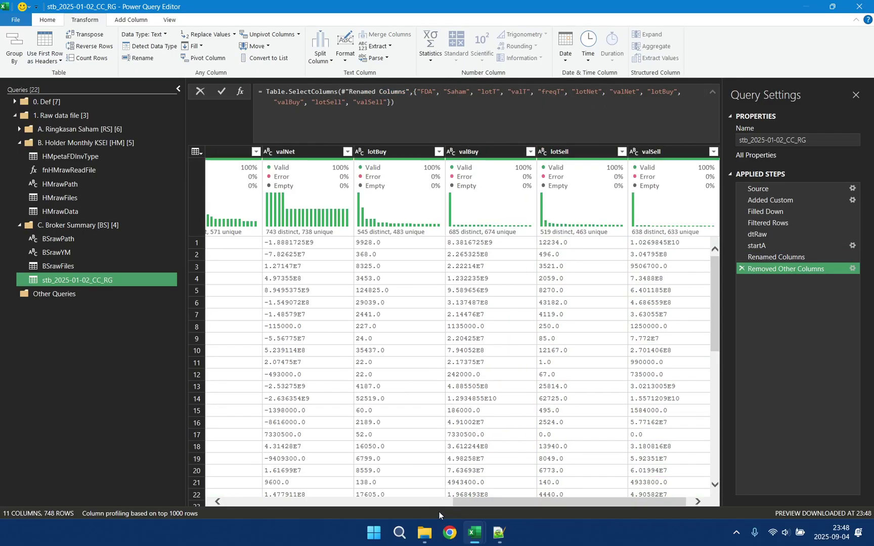
- Change the data type of all columns from lotT through valSell to Whole Number
{"action": "left_click_drag", "start_coordinate": [486, 504], "coordinate": [147, 523]}
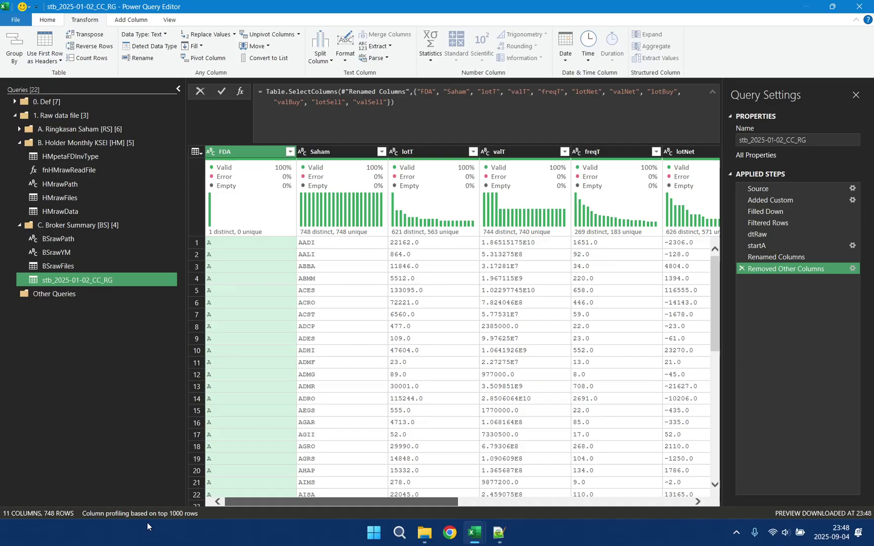
{"action": "left_click", "coordinate": [431, 150]}
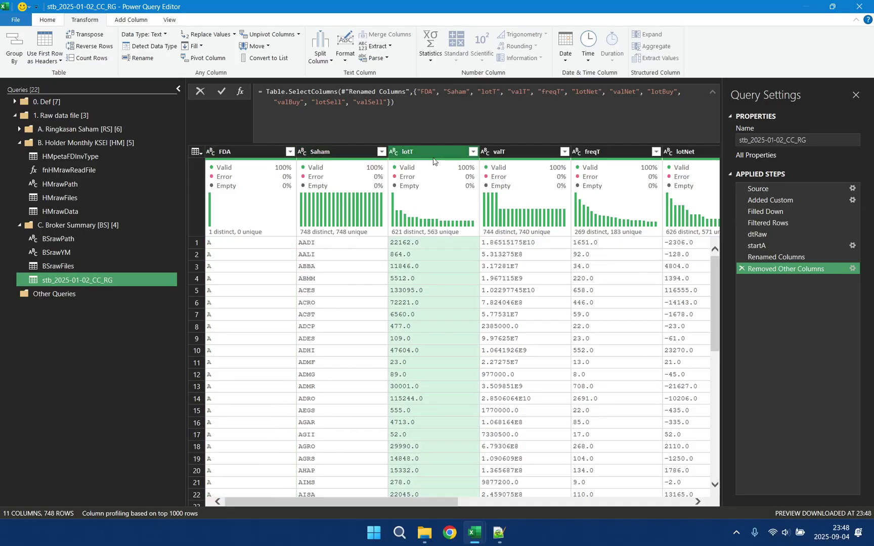
{"action": "left_click_drag", "start_coordinate": [344, 501], "coordinate": [621, 496]}
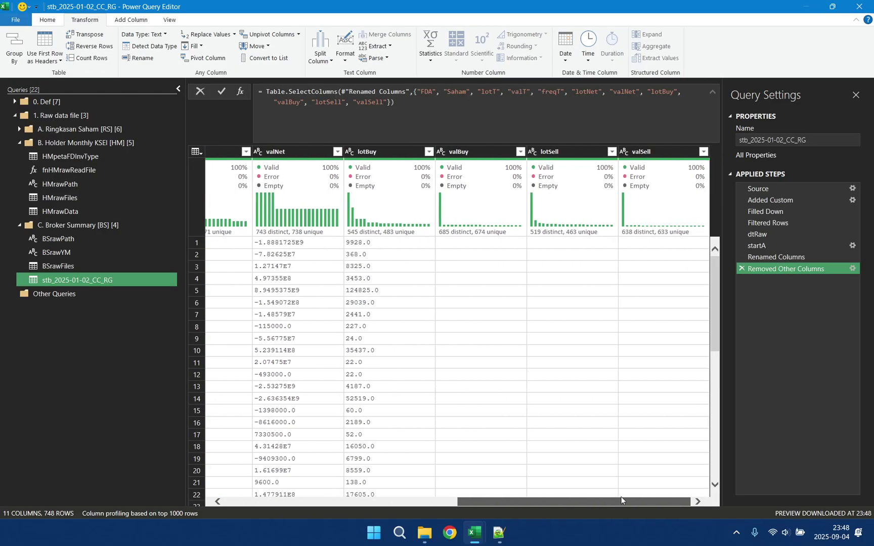
{"action": "left_click", "coordinate": [652, 153], "text": "shift"}
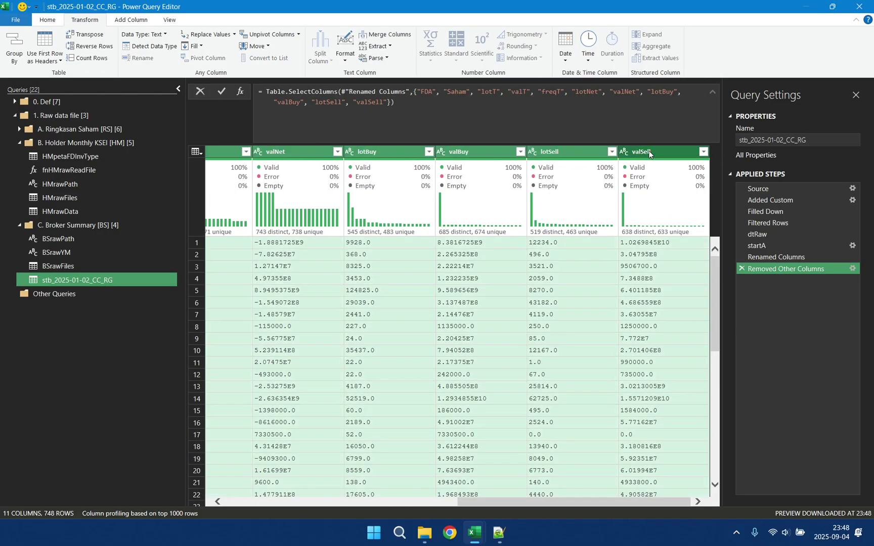
{"action": "left_click", "coordinate": [166, 34]}
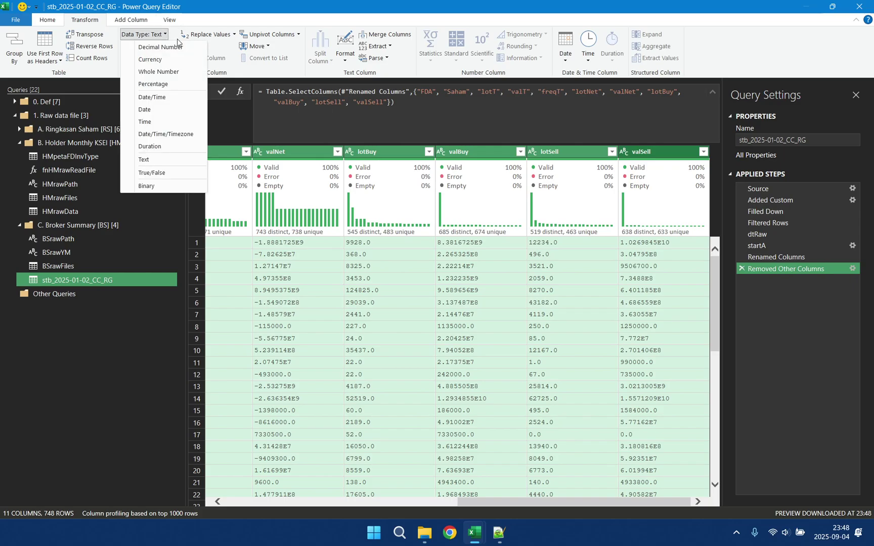
{"action": "left_click", "coordinate": [166, 71]}
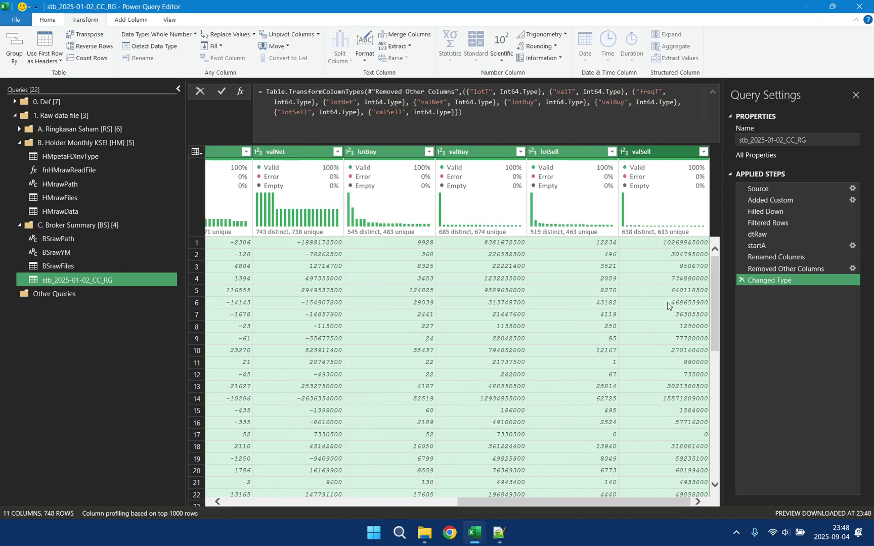
- Filter the rows to keep only those where lotT is greater than 0
{"action": "left_click_drag", "start_coordinate": [535, 501], "coordinate": [289, 506]}
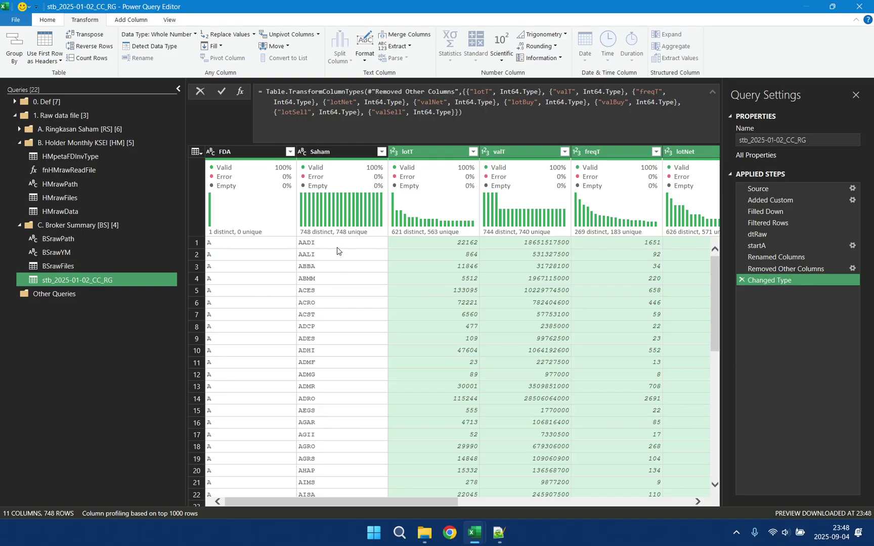
{"action": "mouse_move", "coordinate": [497, 534]}
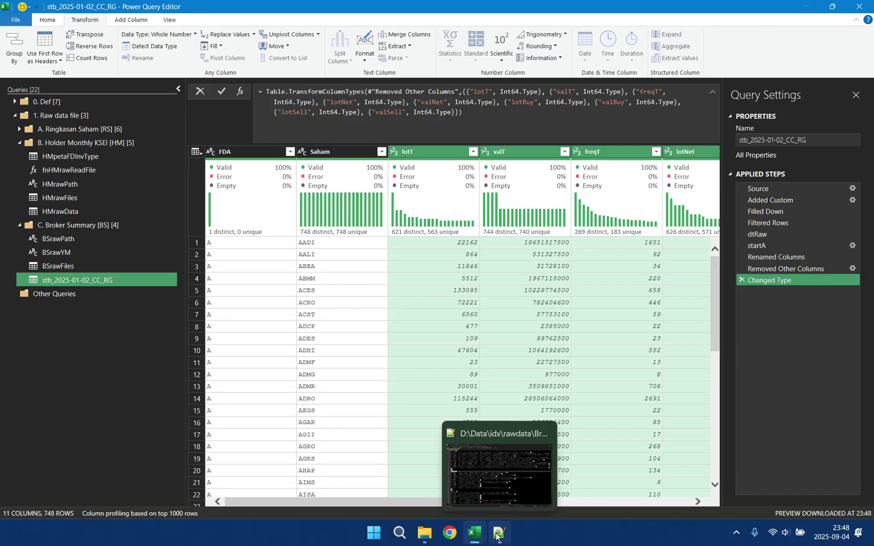
{"action": "left_click", "coordinate": [473, 151]}
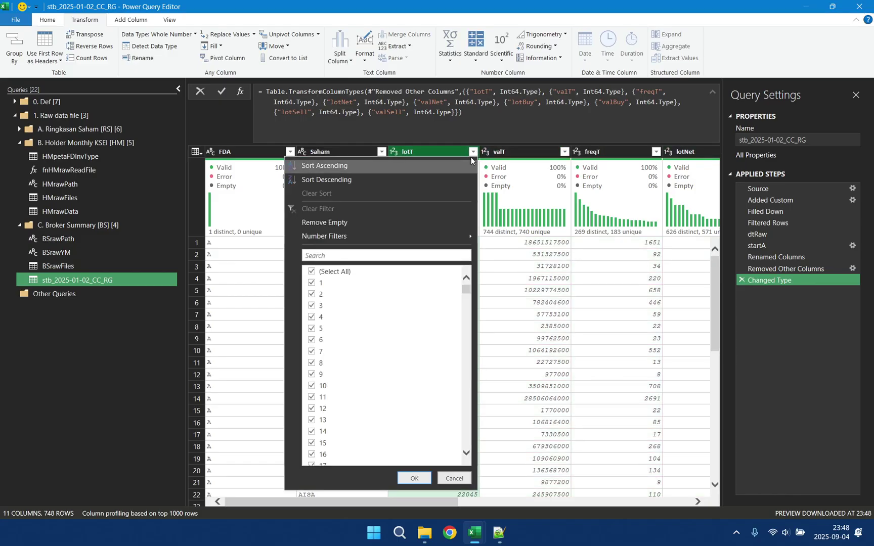
{"action": "mouse_move", "coordinate": [438, 234]}
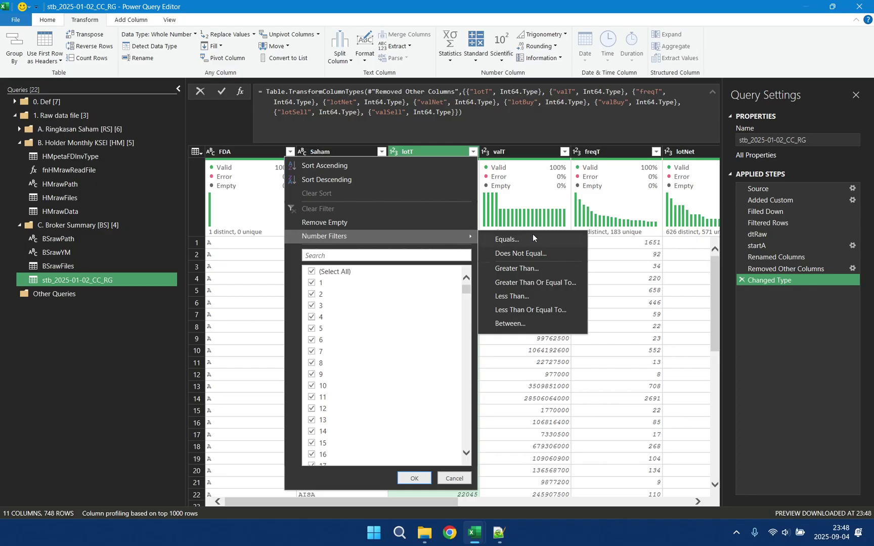
{"action": "left_click", "coordinate": [533, 267]}
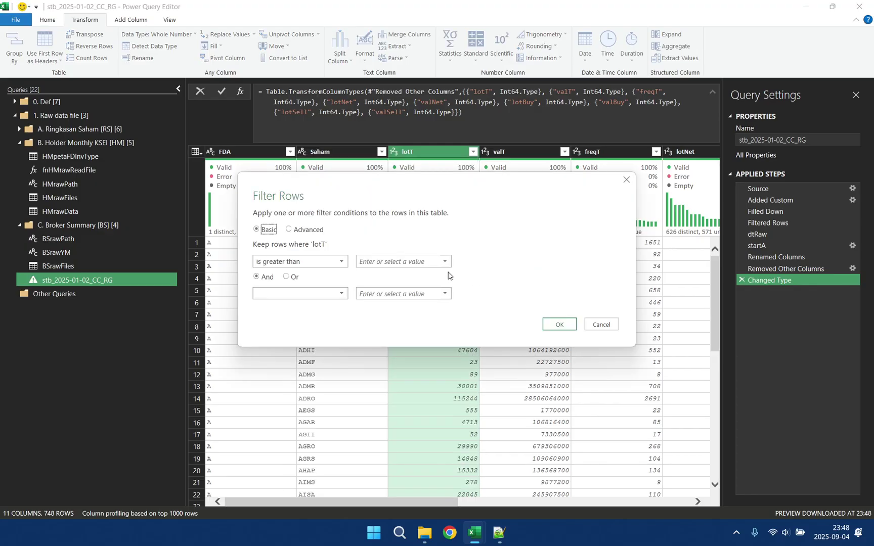
{"action": "left_click", "coordinate": [419, 265]}
{"action": "type", "text": "0"}
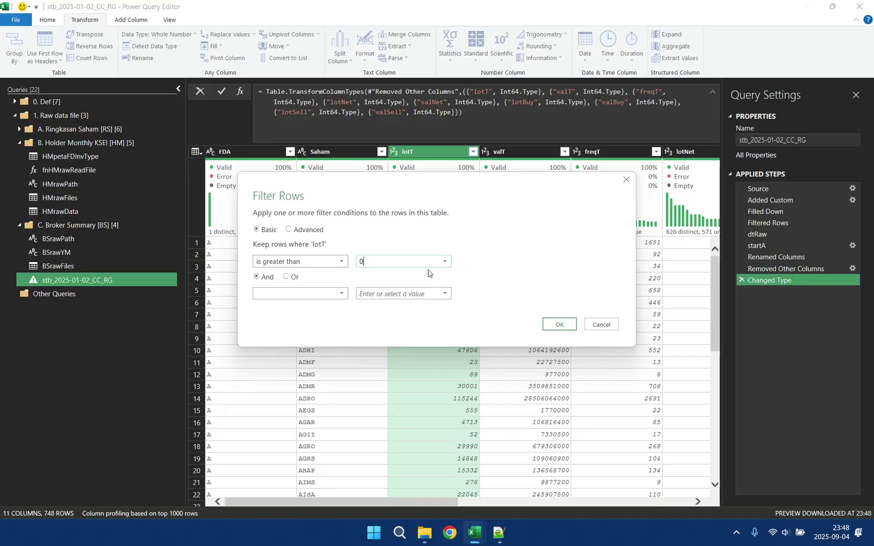
{"action": "left_click", "coordinate": [559, 324]}
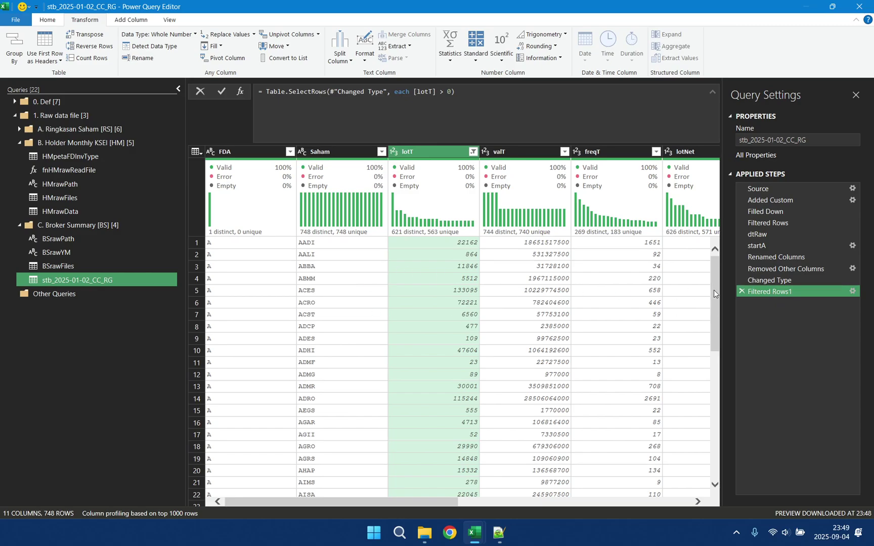
- Rename the lotT row filter step as dtA in the applied steps
{"action": "right_click", "coordinate": [764, 289]}
{"action": "left_click", "coordinate": [794, 313]}
{"action": "type", "text": "dtA"}
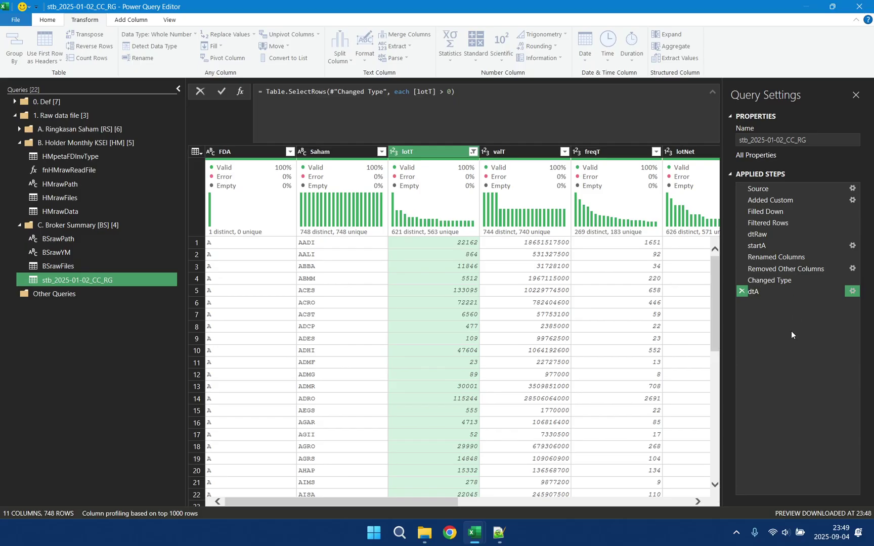
{"action": "key", "text": "Return"}
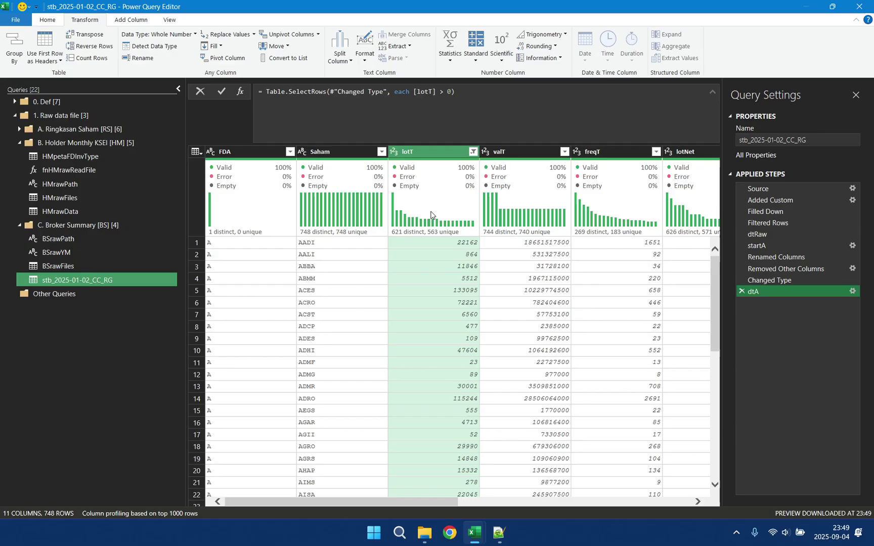
- Insert a new step after dtA and rename it startF
{"action": "right_click", "coordinate": [767, 291]}
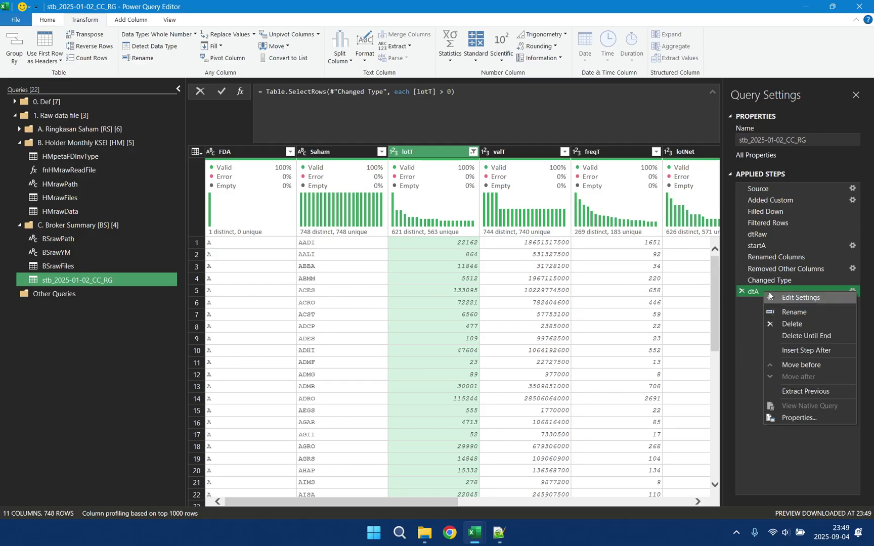
{"action": "left_click", "coordinate": [808, 348]}
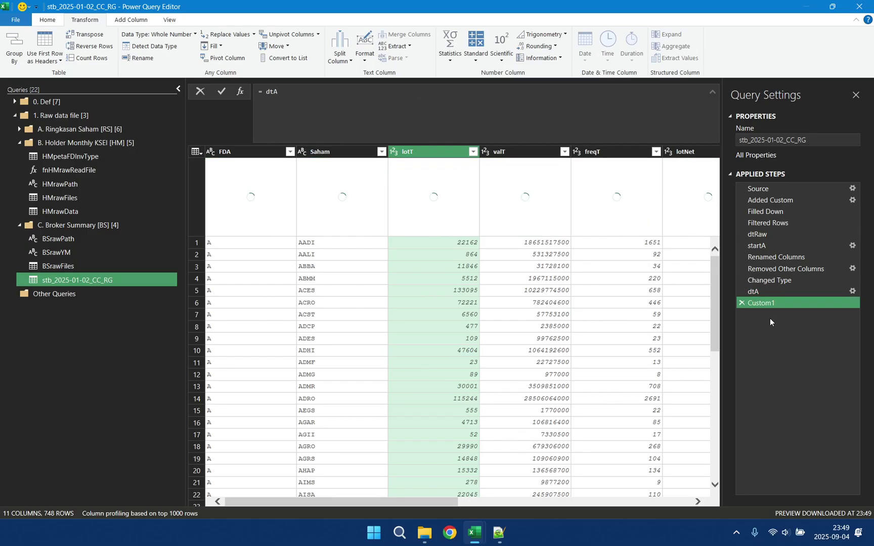
{"action": "right_click", "coordinate": [760, 303]}
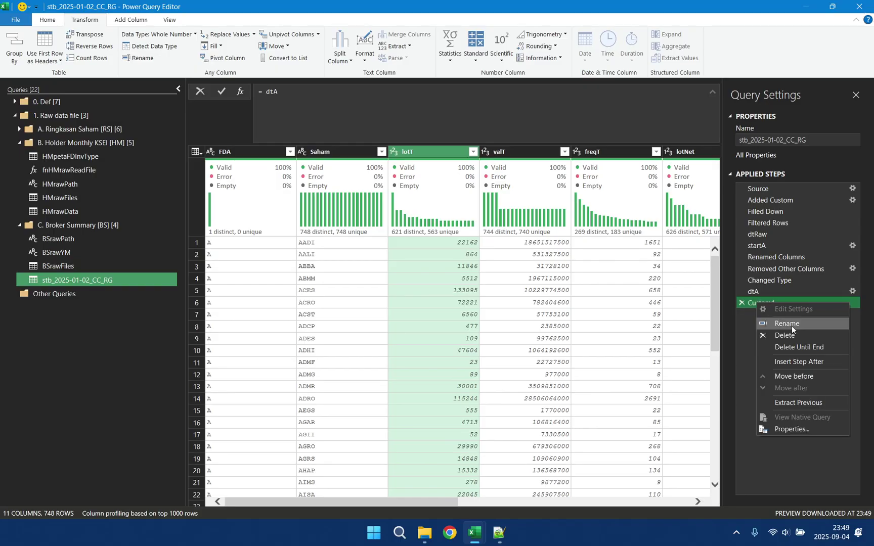
{"action": "left_click", "coordinate": [792, 324]}
{"action": "type", "text": "startF"}
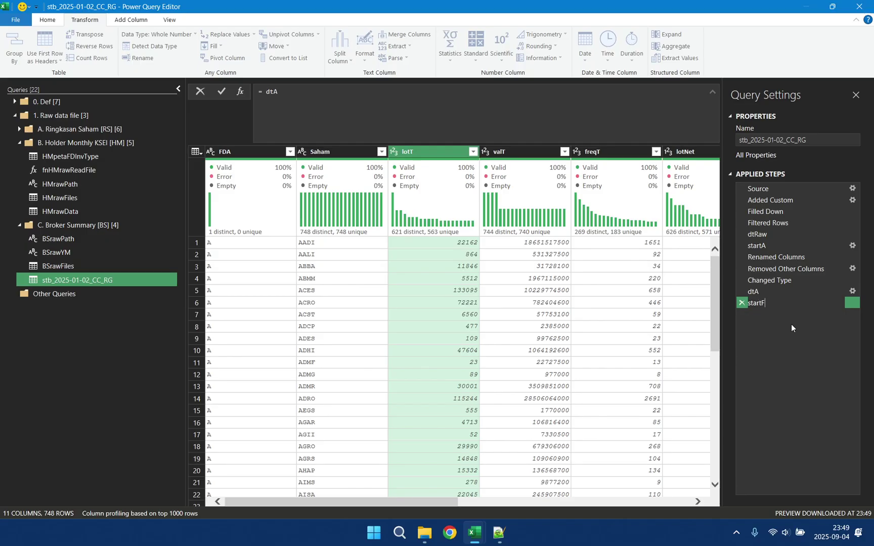
{"action": "left_click", "coordinate": [752, 345]}
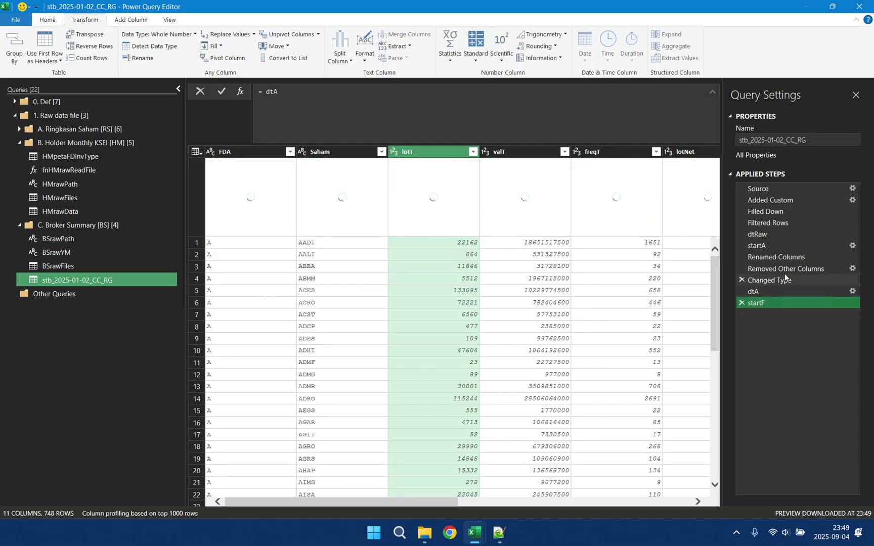
- Set the startF step's formula to the startA row filter on dtRaw, with FDA equal to "F" instead of "A"
{"action": "left_click", "coordinate": [769, 245]}
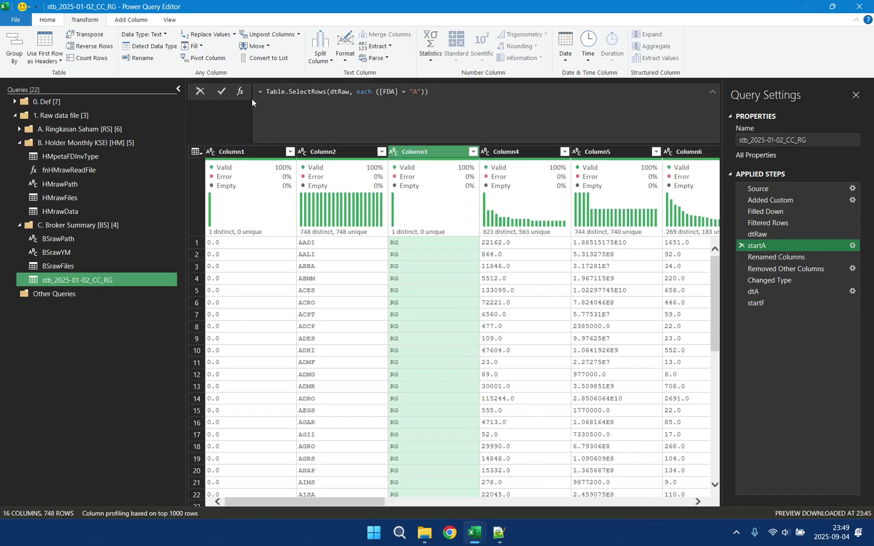
{"action": "triple_click", "coordinate": [451, 98]}
{"action": "key", "text": "ctrl+c"}
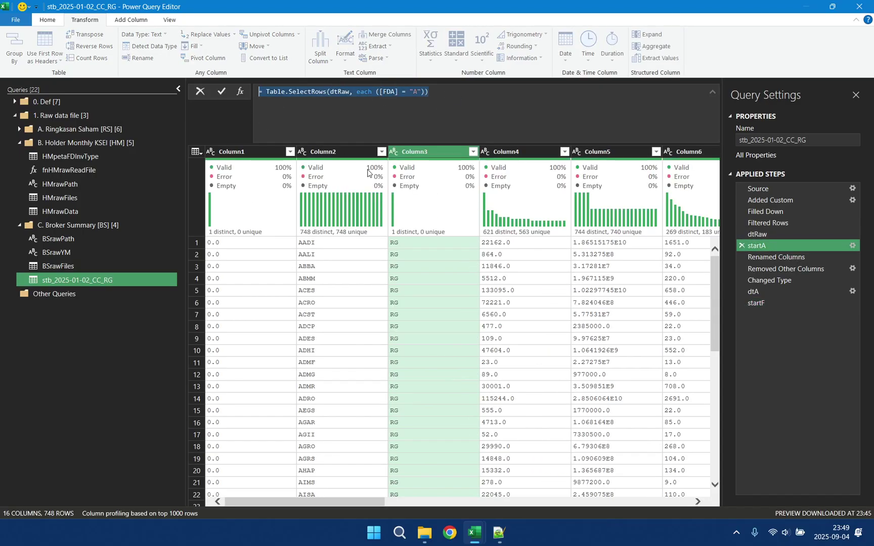
{"action": "left_click", "coordinate": [758, 303]}
{"action": "triple_click", "coordinate": [322, 100]}
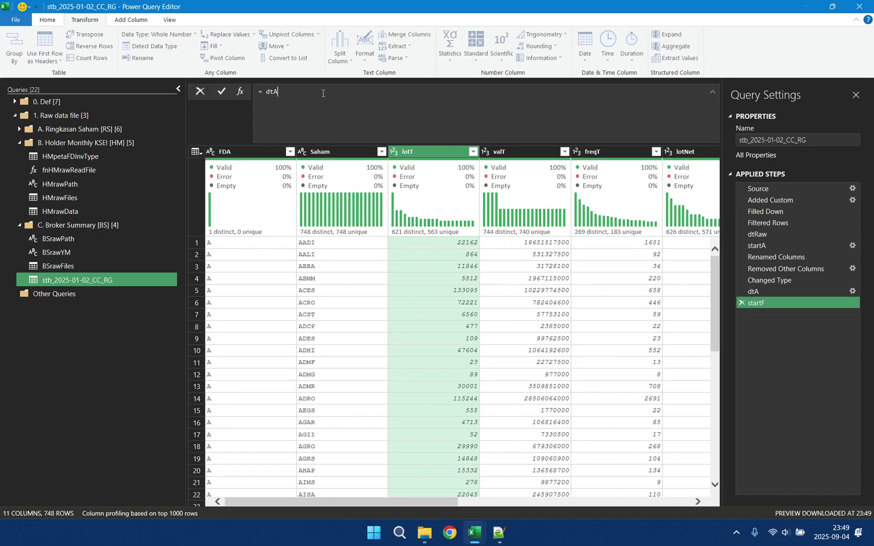
{"action": "key", "text": "ctrl+v"}
{"action": "left_click", "coordinate": [414, 92]}
{"action": "type", "text": "F"}
{"action": "key", "text": "Return"}
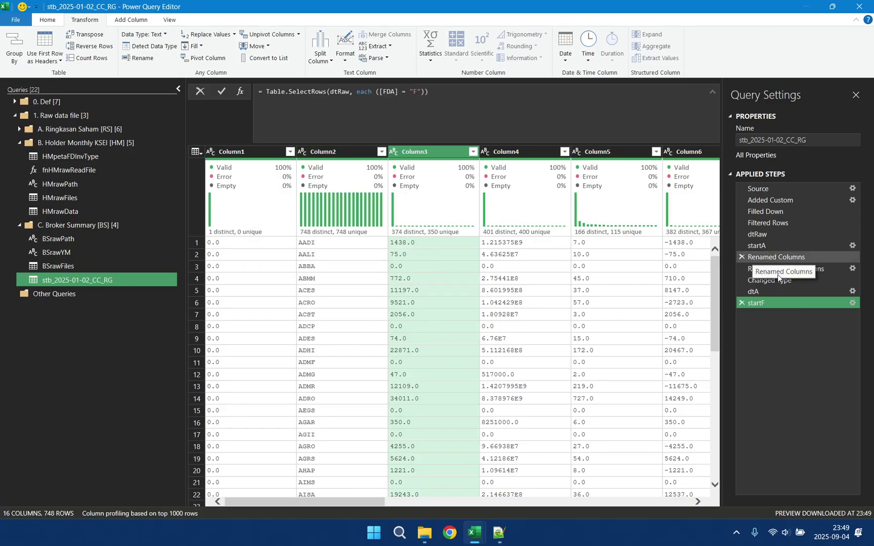
{"action": "right_click", "coordinate": [767, 303]}
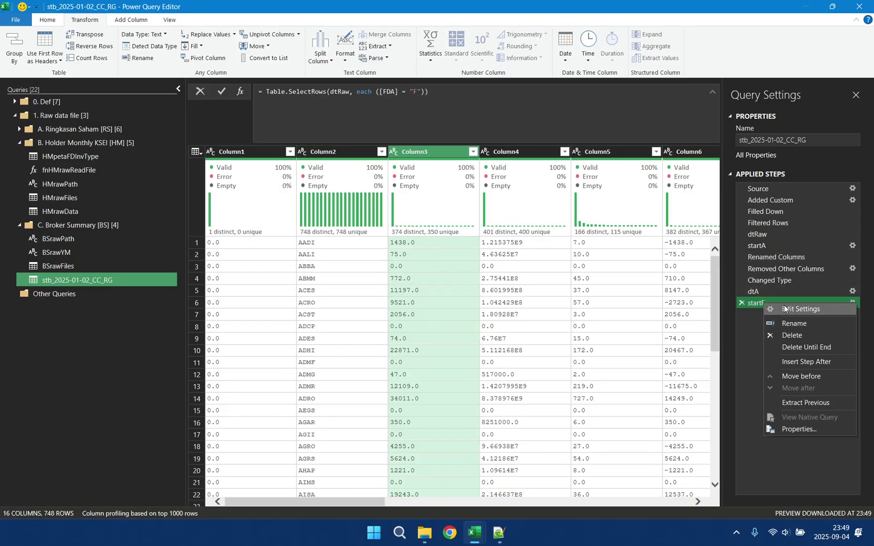
{"action": "left_click", "coordinate": [809, 361]}
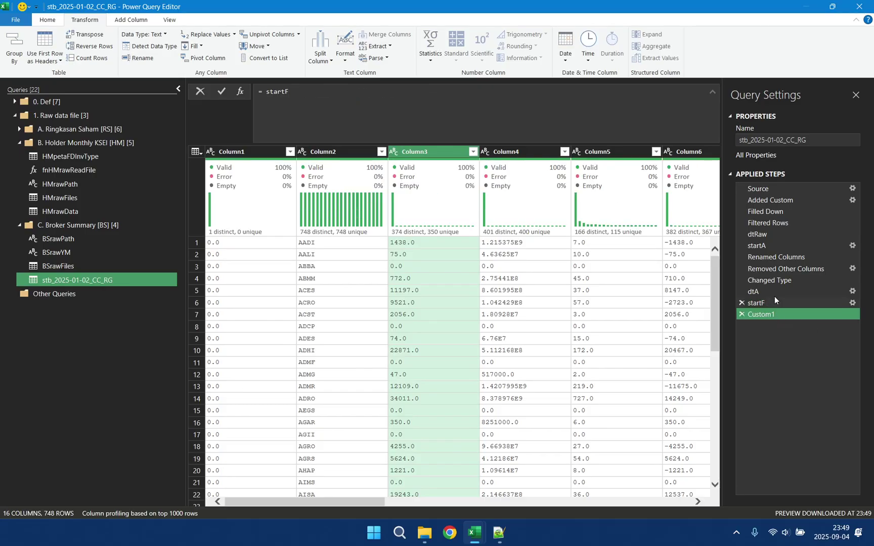
{"action": "right_click", "coordinate": [768, 313]}
{"action": "left_click", "coordinate": [794, 334]}
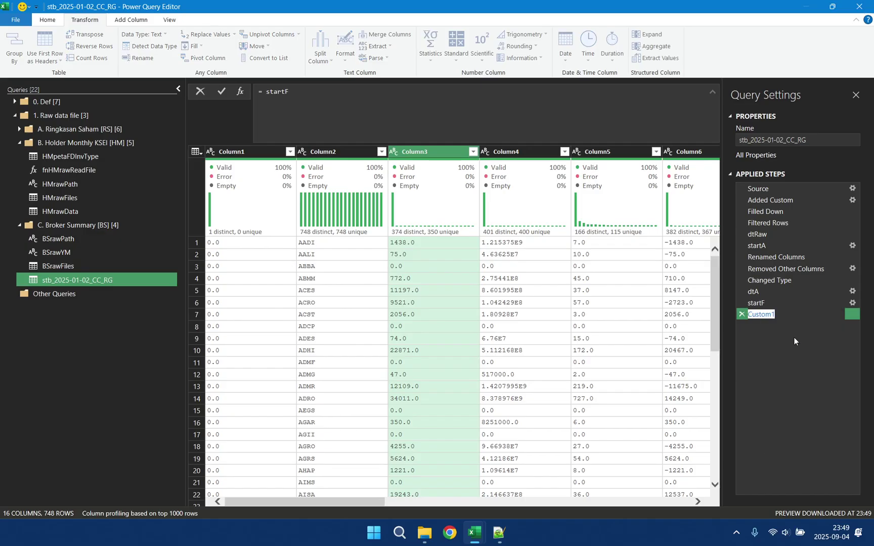
{"action": "left_click", "coordinate": [800, 342]}
{"action": "right_click", "coordinate": [787, 314]}
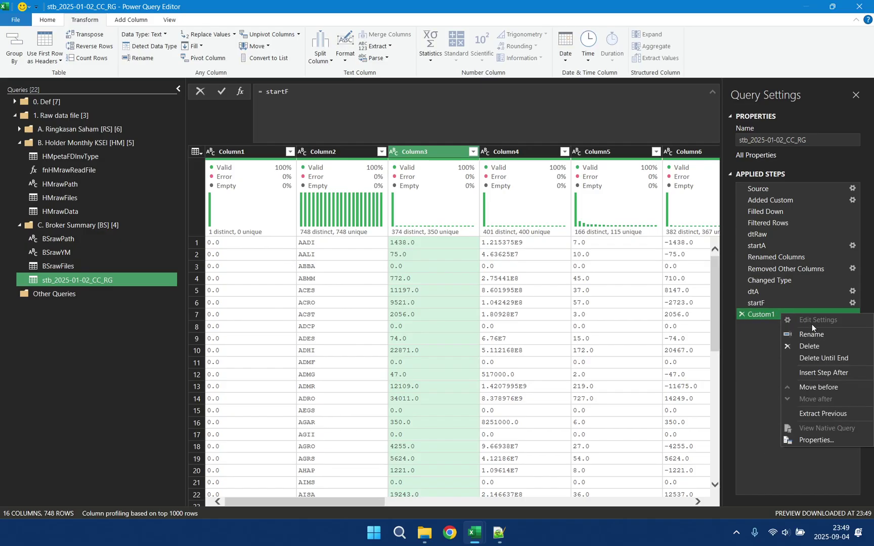
{"action": "left_click", "coordinate": [817, 346]}
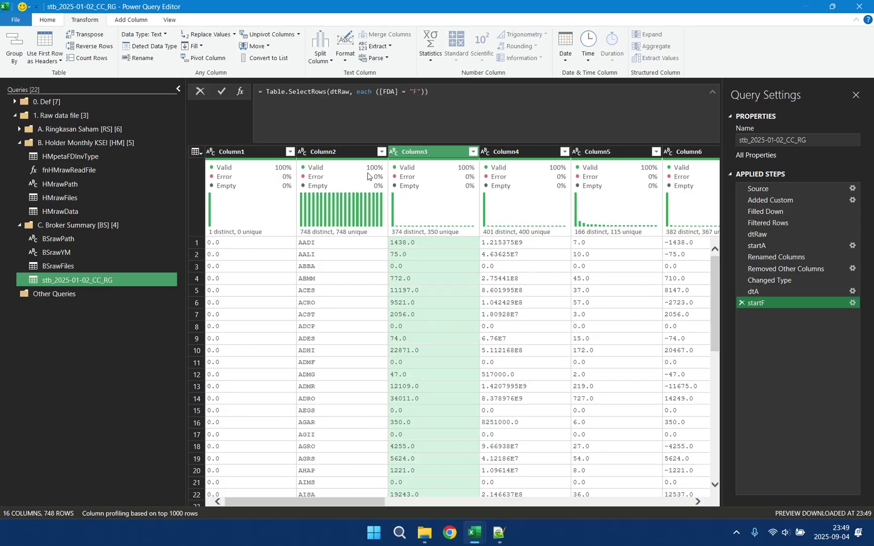
- Rename Column2 as Saham and Column3 as lotT in the startF table
{"action": "left_click", "coordinate": [332, 153]}
{"action": "right_click", "coordinate": [332, 152]}
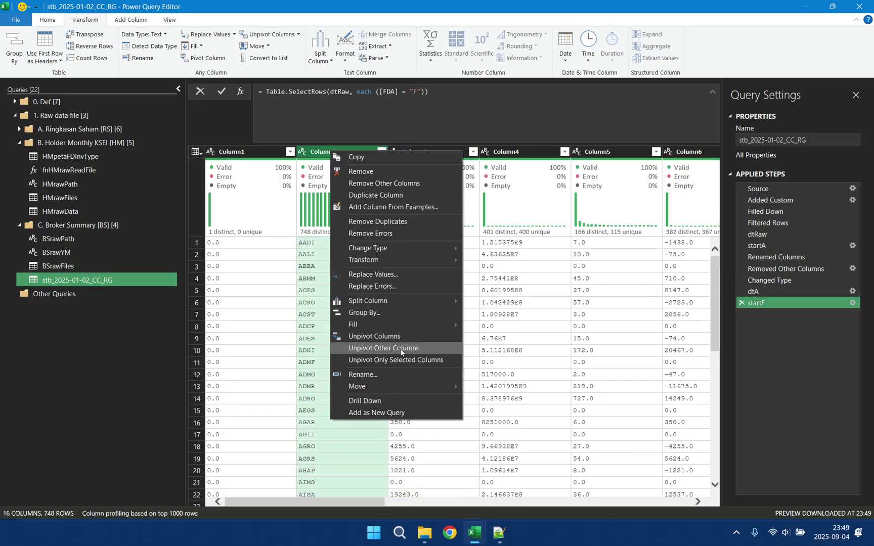
{"action": "left_click", "coordinate": [381, 375]}
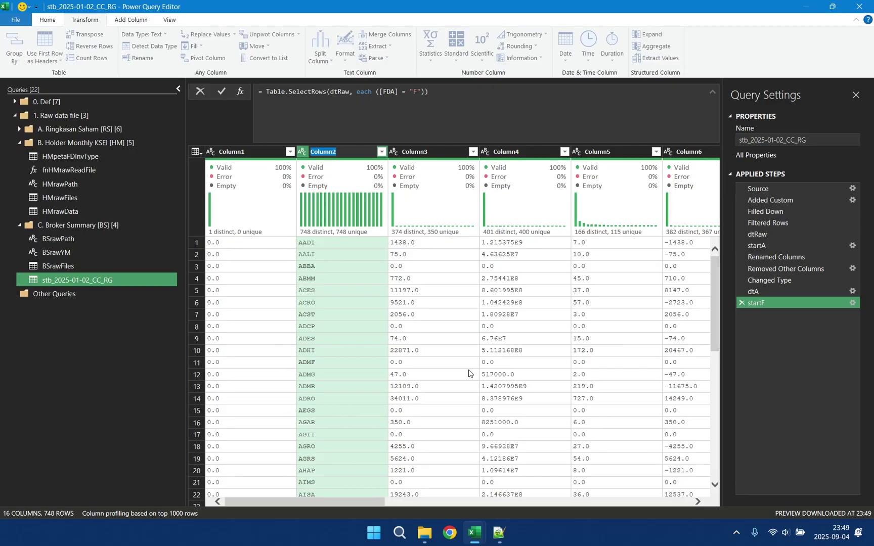
{"action": "type", "text": "Saham"}
{"action": "key", "text": "Return"}
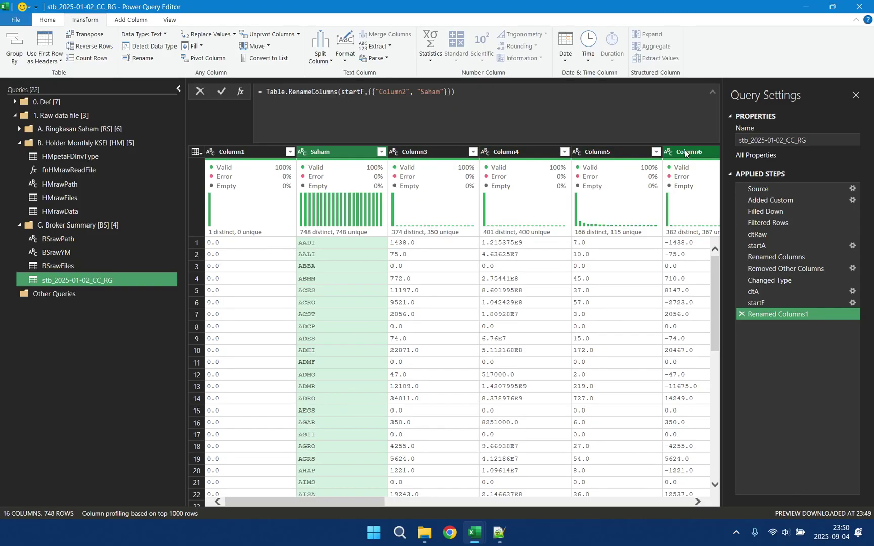
{"action": "right_click", "coordinate": [446, 156]}
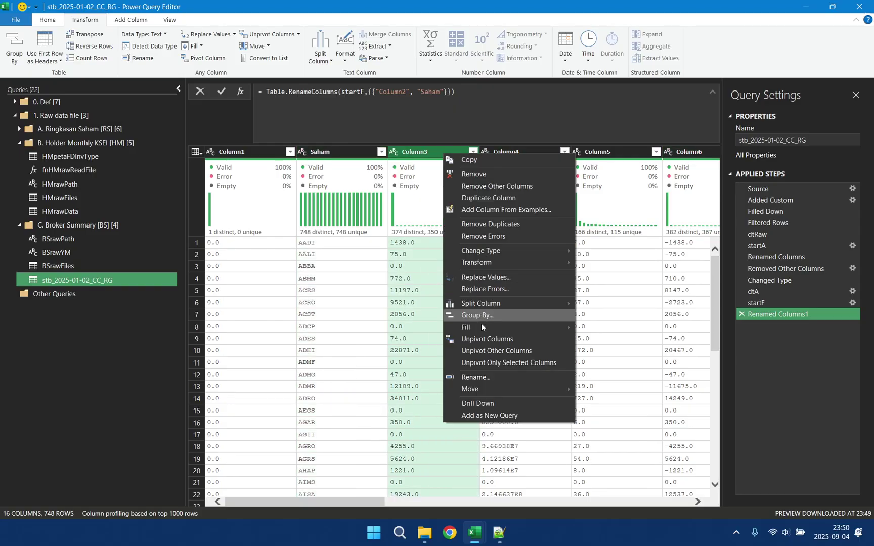
{"action": "left_click", "coordinate": [475, 376]}
{"action": "key", "text": "BackSpace"}
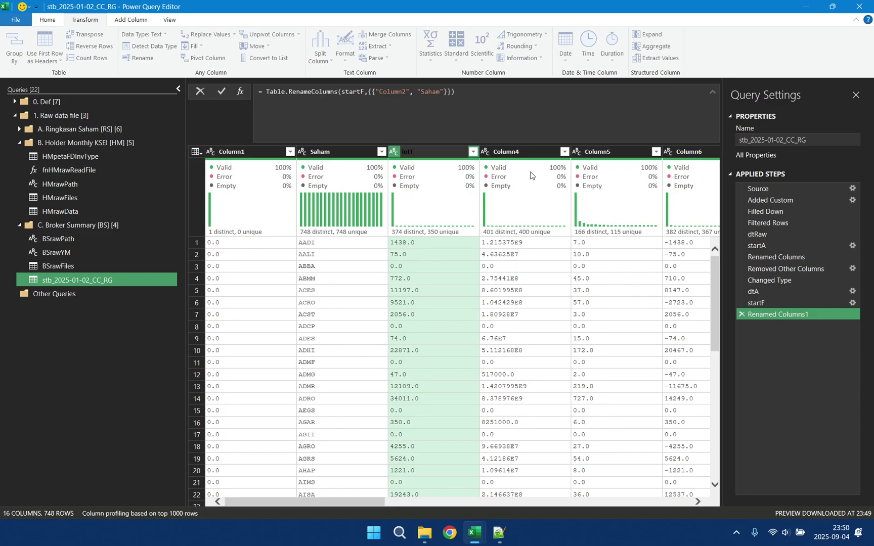
{"action": "type", "text": "lotT"}
- Rename Column4 as valT and Column5 as freqT
{"action": "left_click", "coordinate": [512, 154]}
{"action": "right_click", "coordinate": [511, 152]}
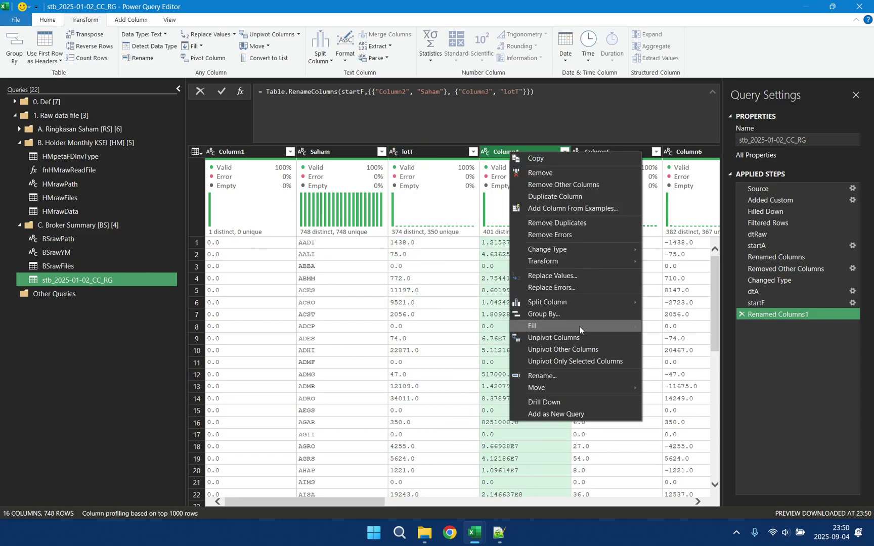
{"action": "left_click", "coordinate": [547, 378]}
{"action": "type", "text": "valT"}
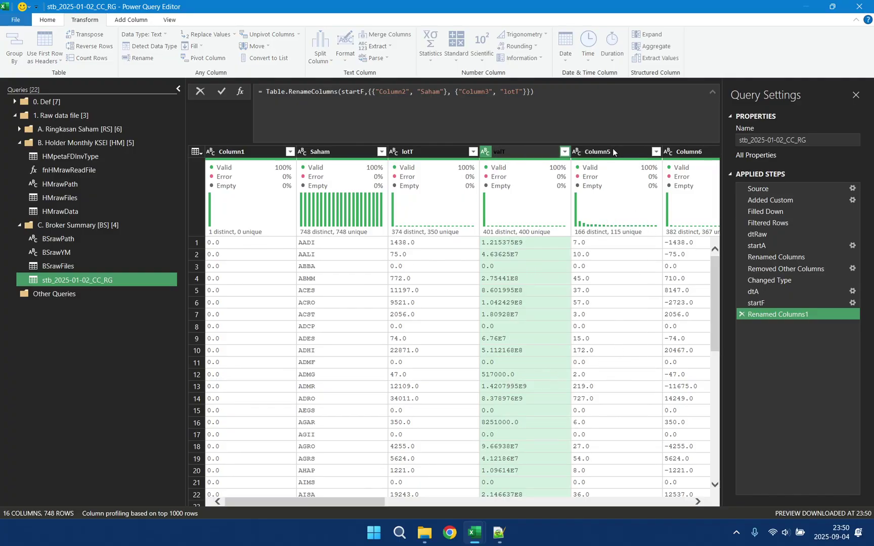
{"action": "left_click", "coordinate": [613, 152]}
{"action": "right_click", "coordinate": [612, 152]}
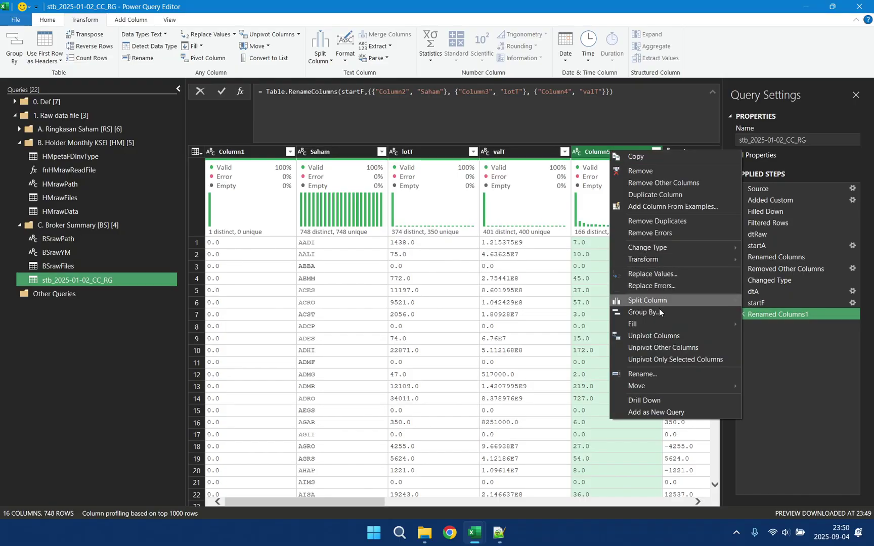
{"action": "left_click", "coordinate": [655, 375]}
{"action": "type", "text": "fre"}
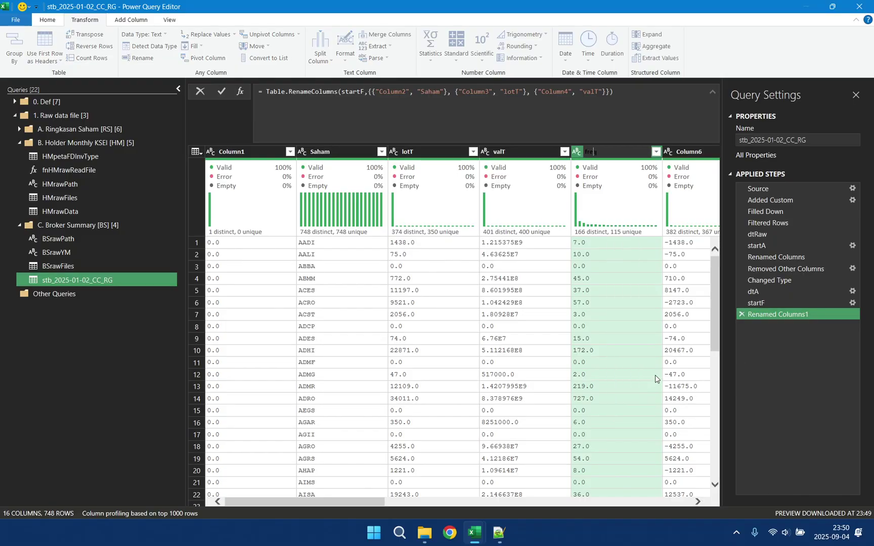
{"action": "type", "text": "qT"}
- Rename Column6 as lotNet in the F section's table
{"action": "left_click", "coordinate": [685, 153]}
{"action": "right_click", "coordinate": [685, 153]}
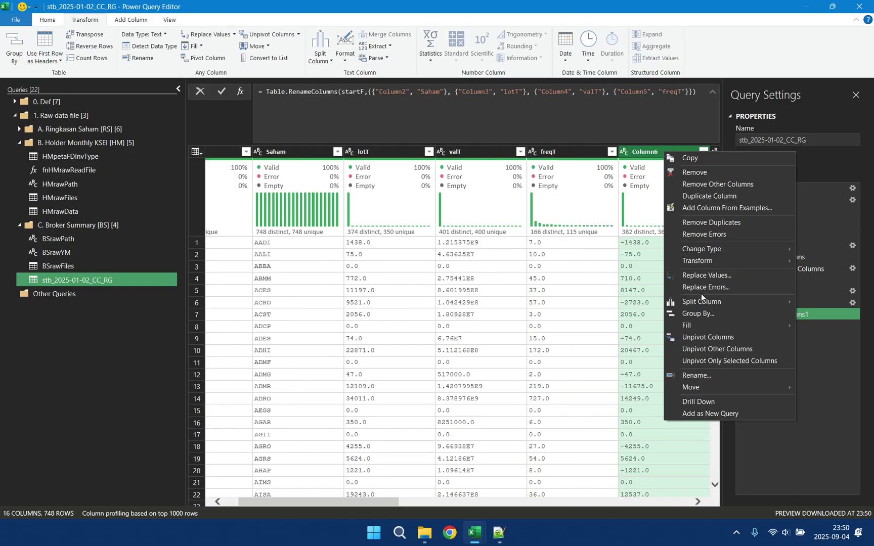
{"action": "left_click", "coordinate": [705, 372]}
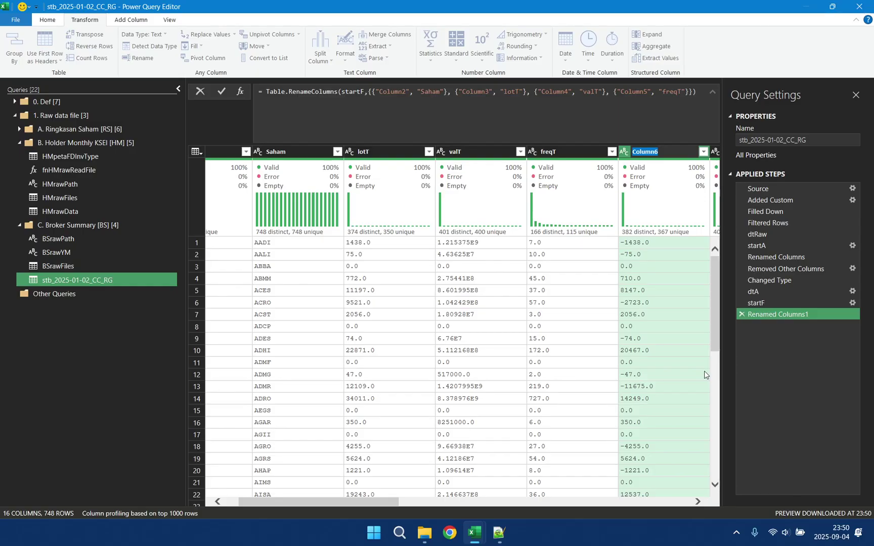
{"action": "key", "text": "BackSpace"}
{"action": "type", "text": "lotNet"}
{"action": "key", "text": "Return"}
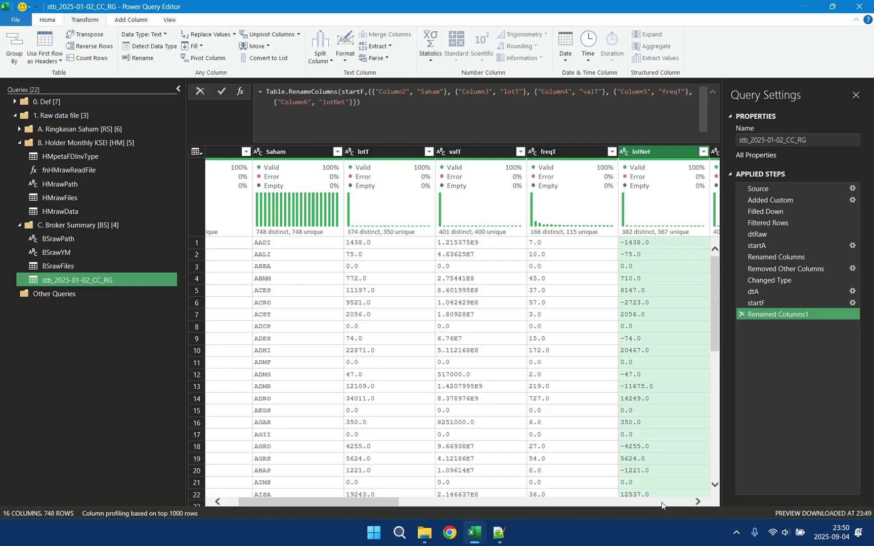
- Rename Column7 as valNet in the F section's table
{"action": "left_click", "coordinate": [662, 502]}
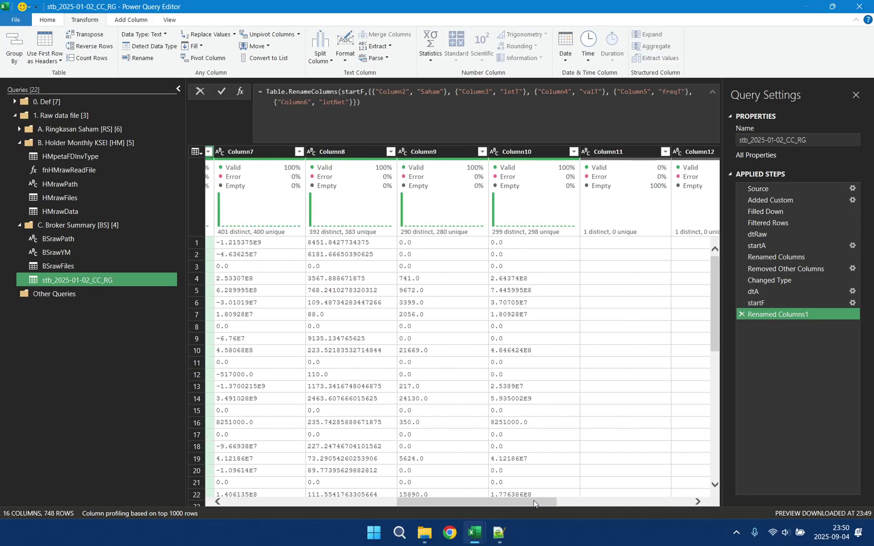
{"action": "left_click_drag", "start_coordinate": [533, 500], "coordinate": [501, 502]}
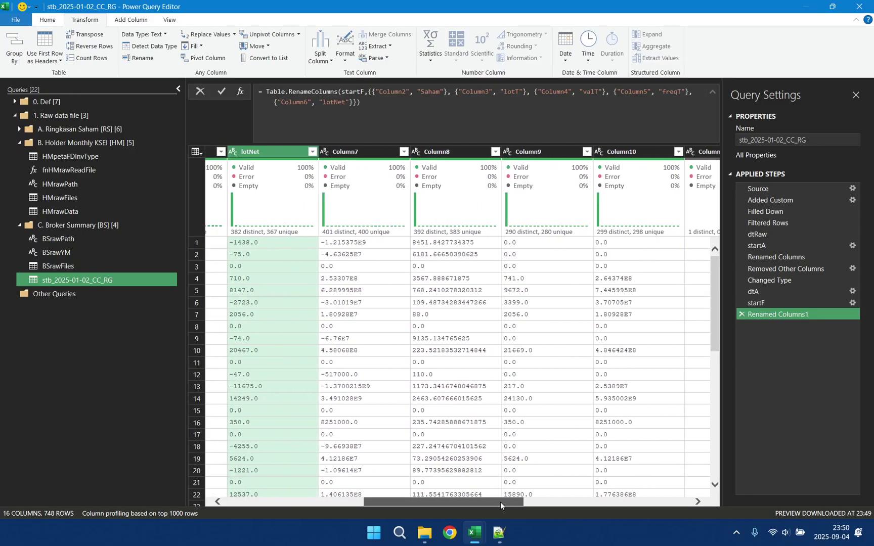
{"action": "left_click", "coordinate": [347, 154]}
{"action": "right_click", "coordinate": [355, 153]}
{"action": "left_click", "coordinate": [407, 375]}
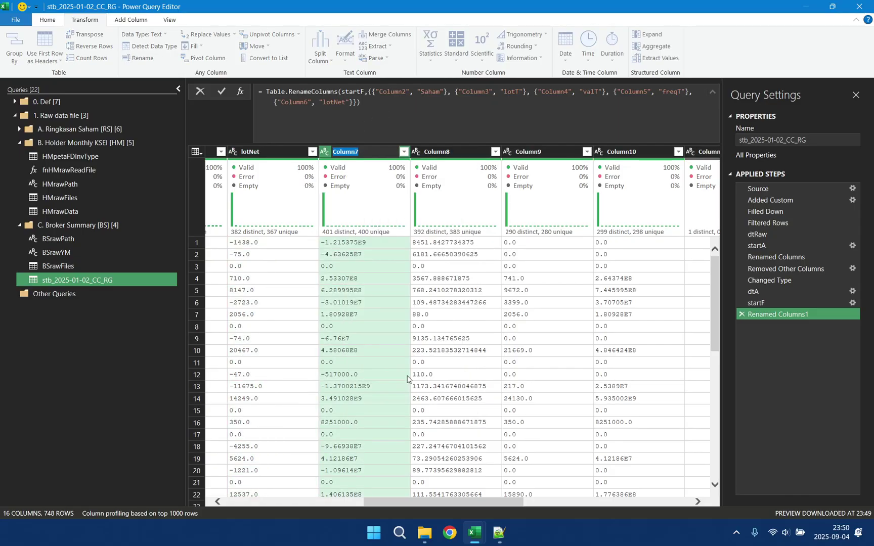
{"action": "type", "text": "valNet"}
{"action": "key", "text": "Return"}
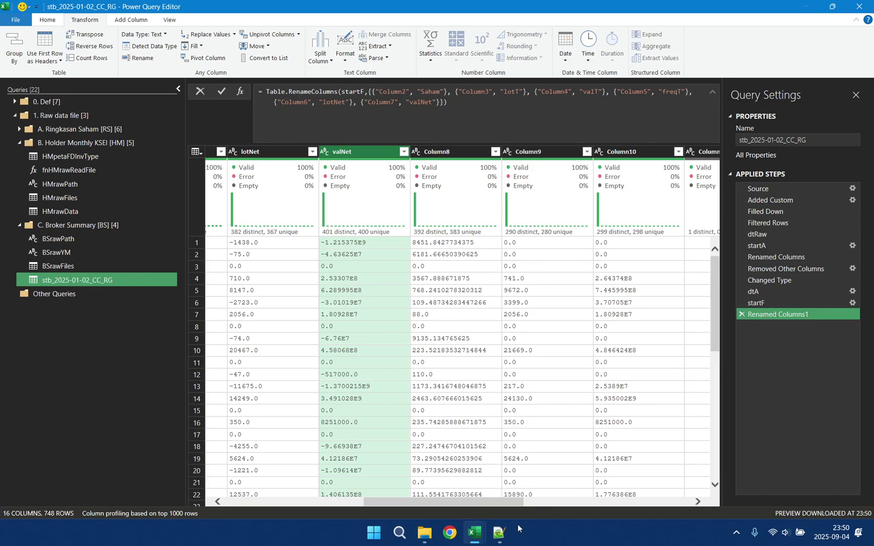
- Switch to Notepad++ to examine the FOREIGN section's header names after net value, and return to the Power Query Editor
{"action": "mouse_move", "coordinate": [496, 540]}
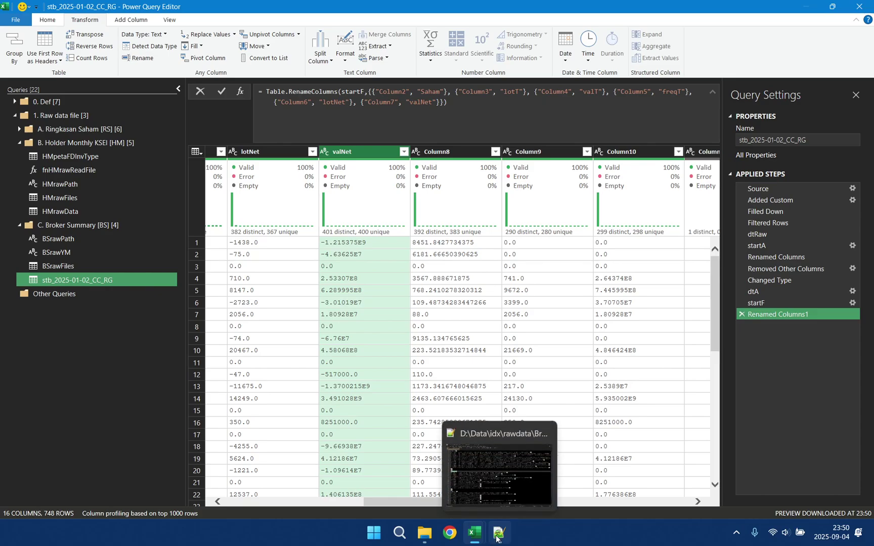
{"action": "left_click", "coordinate": [496, 539]}
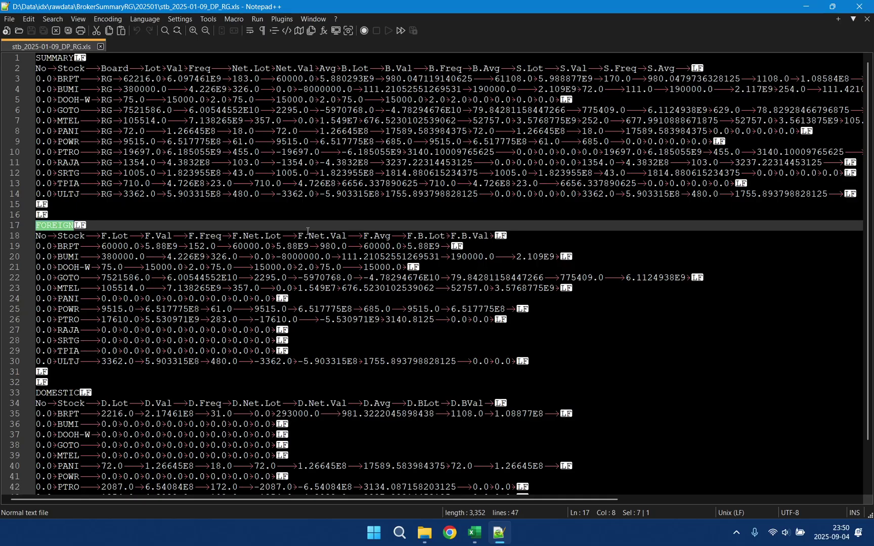
{"action": "left_click", "coordinate": [318, 235]}
{"action": "left_click", "coordinate": [380, 236]}
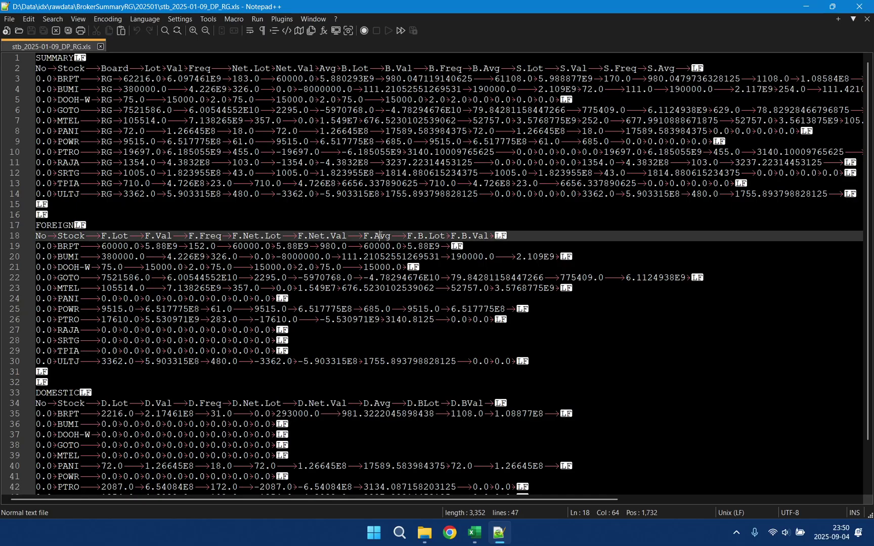
{"action": "mouse_move", "coordinate": [475, 533]}
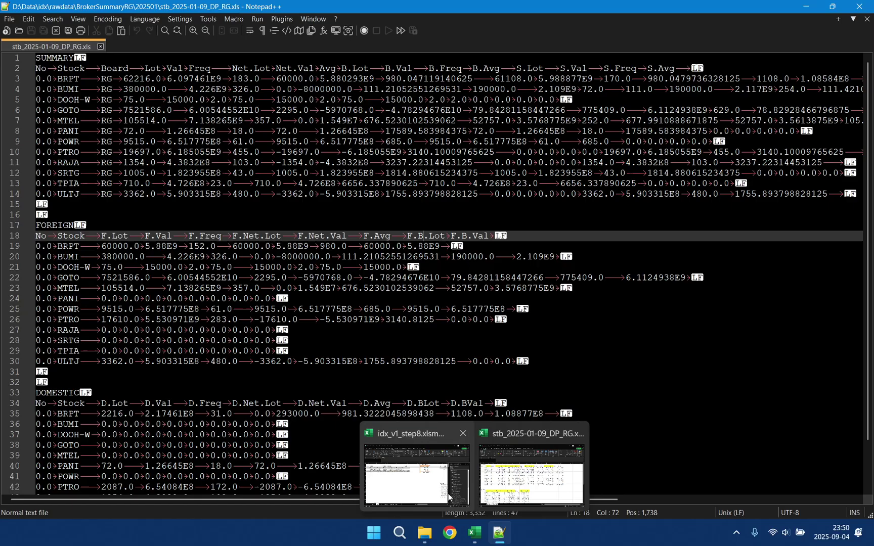
{"action": "left_click", "coordinate": [439, 487]}
{"action": "mouse_move", "coordinate": [645, 181]}
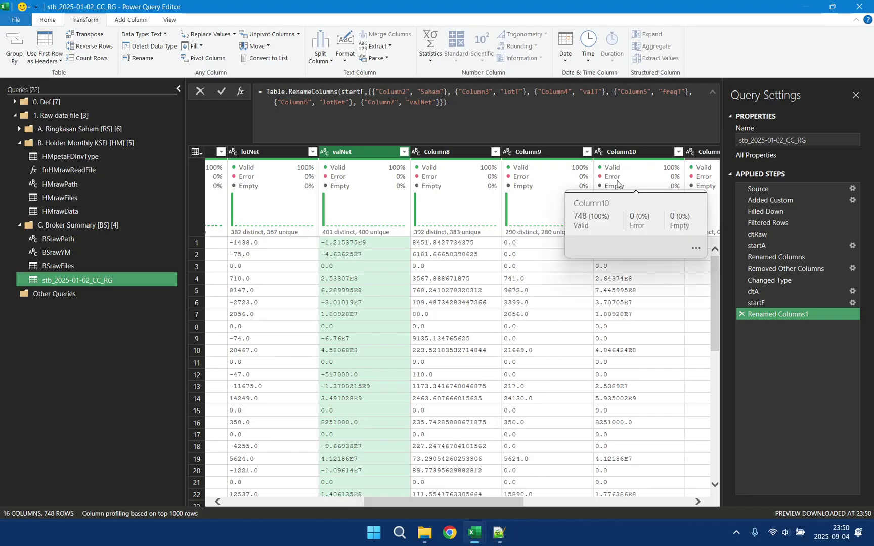
- Rename Column9 as lotBuy in the F section's table
{"action": "left_click_drag", "start_coordinate": [516, 502], "coordinate": [554, 501]}
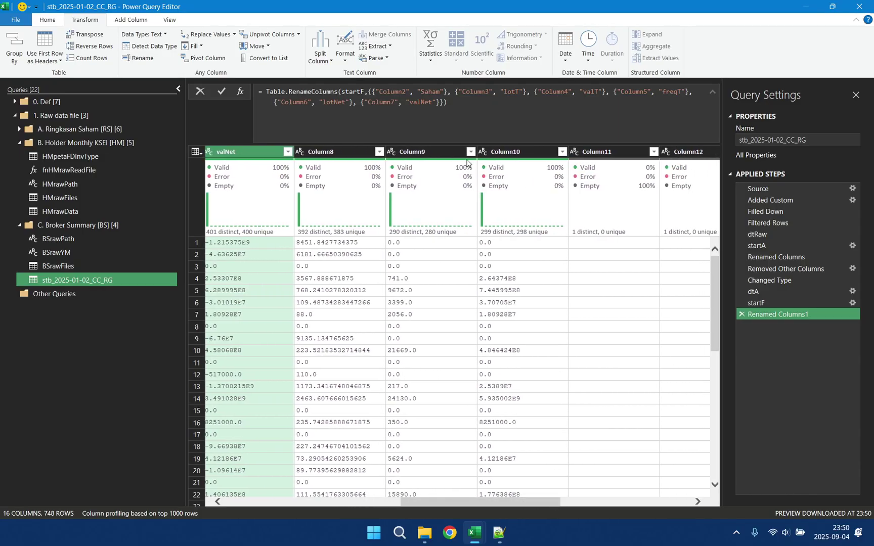
{"action": "left_click", "coordinate": [446, 151]}
{"action": "right_click", "coordinate": [446, 151]}
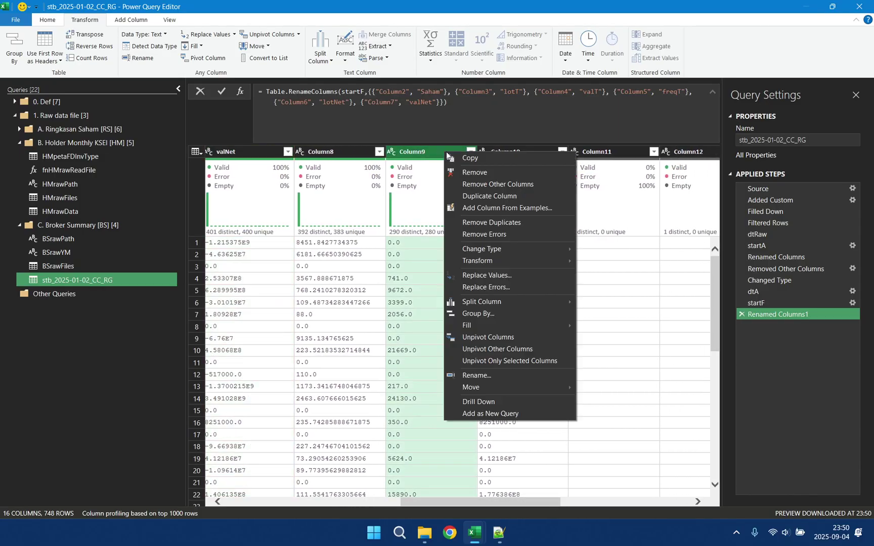
{"action": "left_click", "coordinate": [496, 374]}
{"action": "type", "text": "lotBuy"}
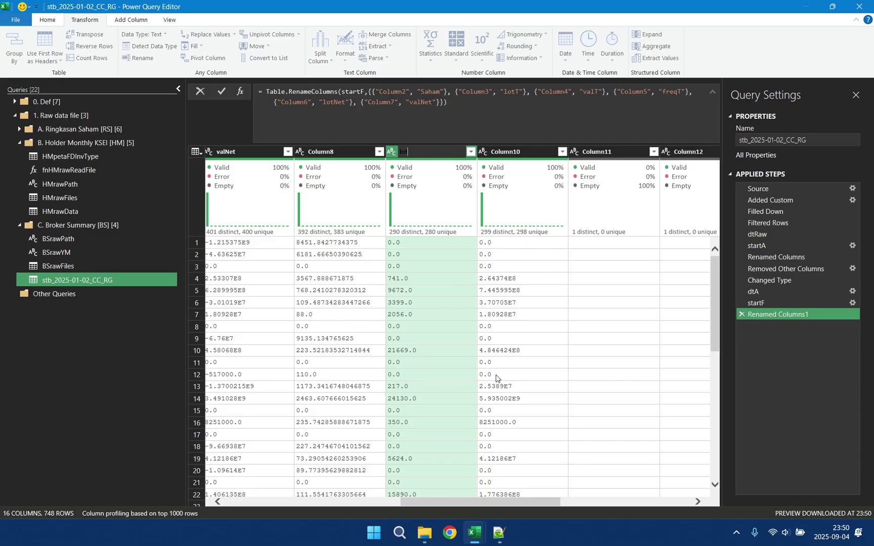
- Rename Column10 as valBuy in the F section's table
{"action": "left_click", "coordinate": [514, 151]}
{"action": "right_click", "coordinate": [514, 150]}
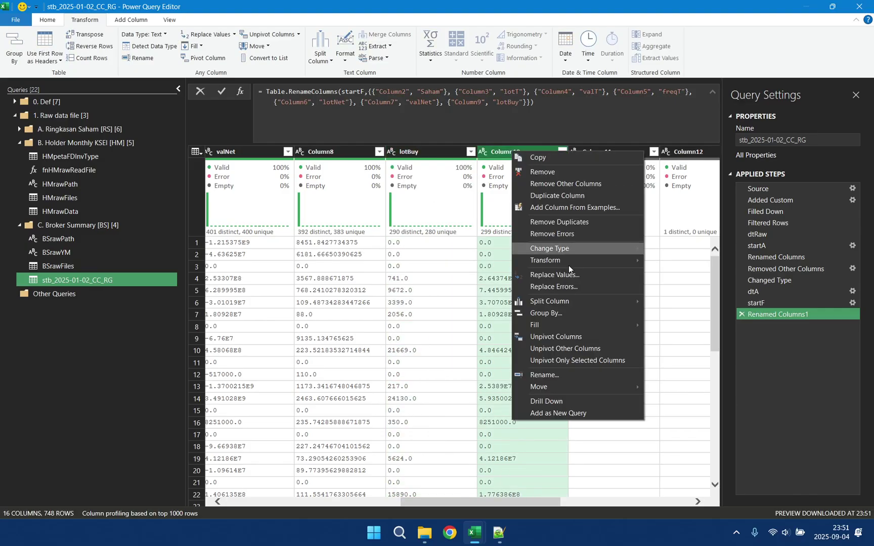
{"action": "left_click", "coordinate": [557, 374]}
{"action": "type", "text": "valBuy"}
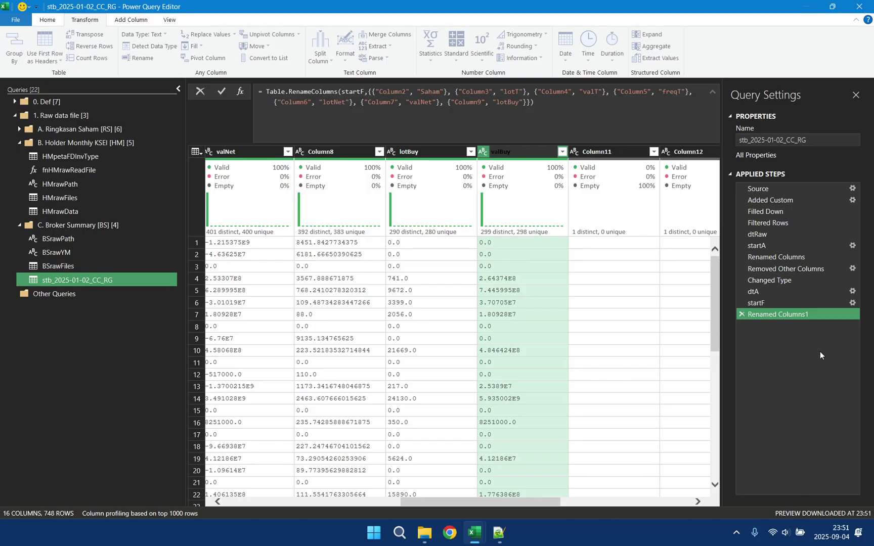
{"action": "key", "text": "Return"}
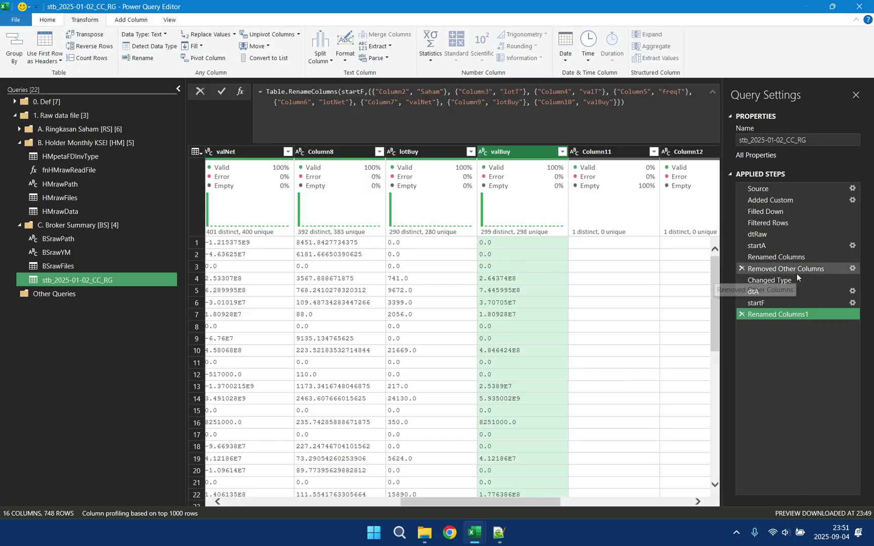
- Keep only the columns FDA, Saham, lotT, valT, freqT, lotNet, valNet, lotBuy and valBuy, in that order, removing all others
{"action": "left_click_drag", "start_coordinate": [518, 501], "coordinate": [676, 503]}
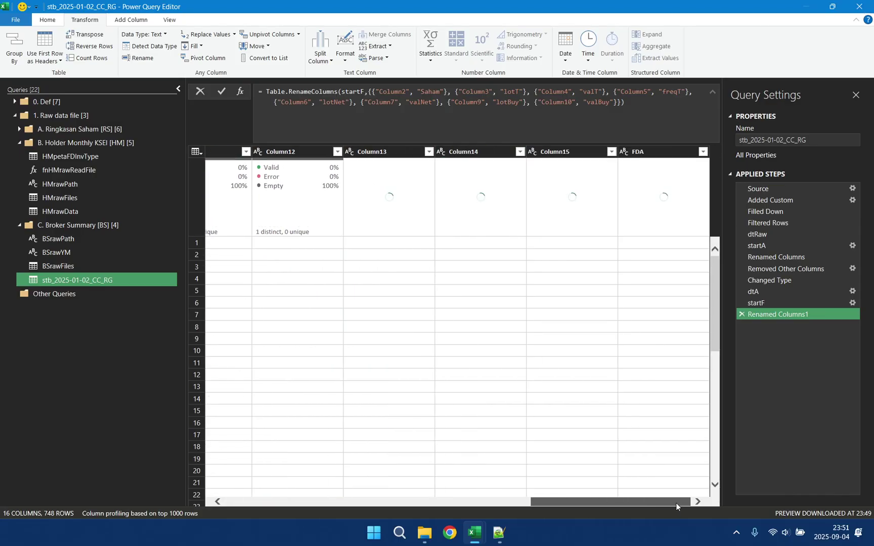
{"action": "left_click", "coordinate": [653, 154]}
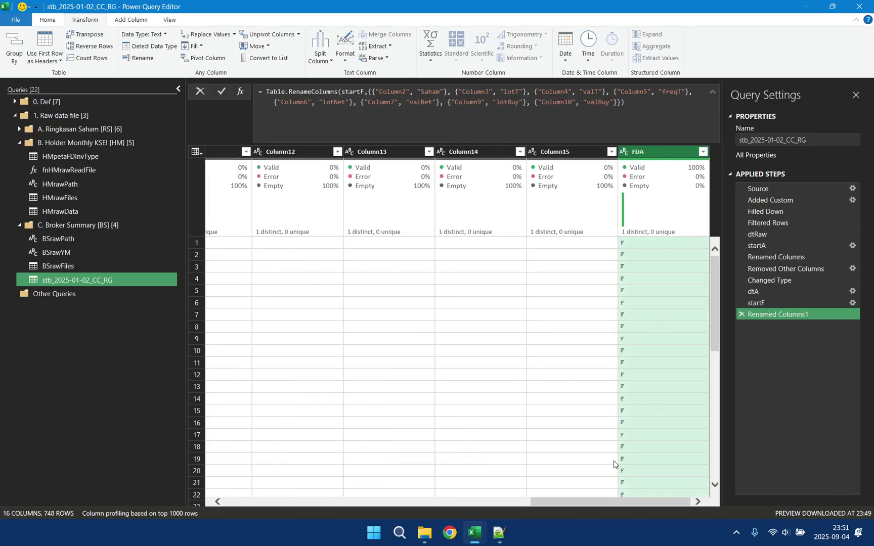
{"action": "left_click_drag", "start_coordinate": [603, 500], "coordinate": [219, 514]}
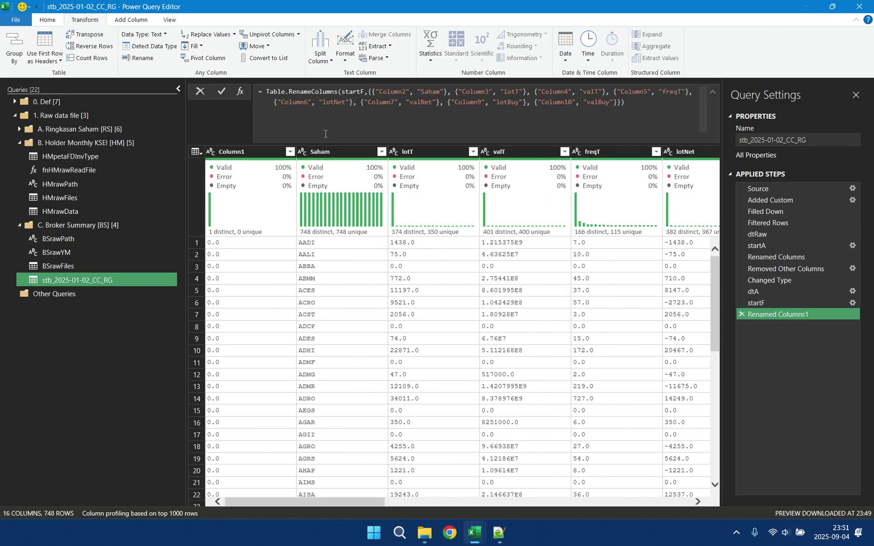
{"action": "left_click", "coordinate": [342, 154]}
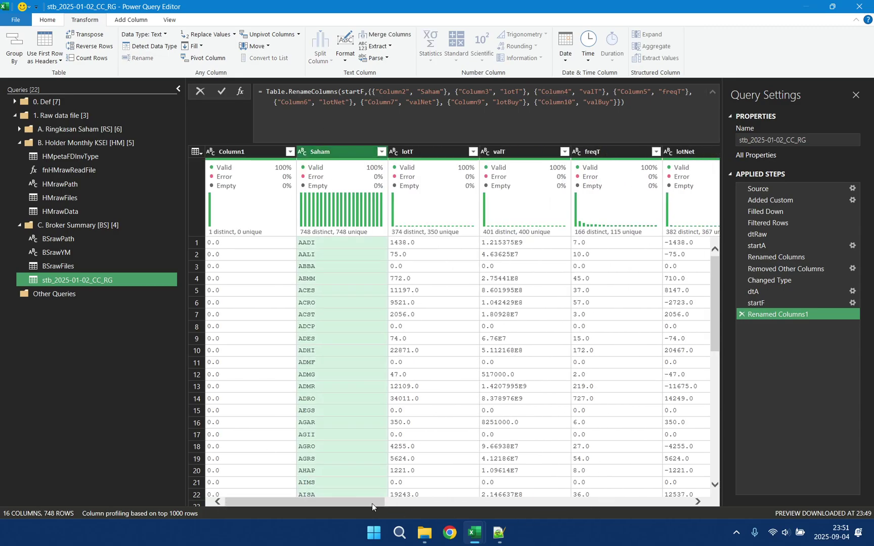
{"action": "left_click_drag", "start_coordinate": [366, 507], "coordinate": [496, 501]}
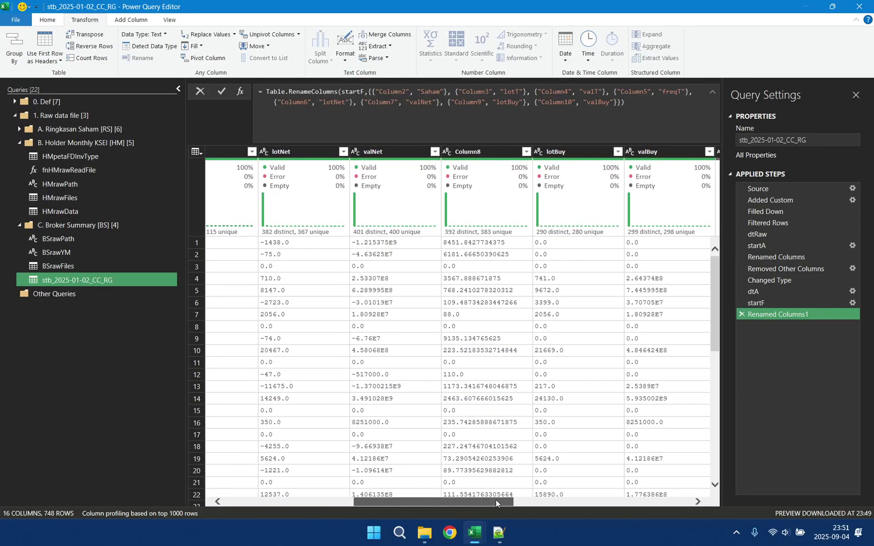
{"action": "left_click", "coordinate": [409, 151], "text": "shift"}
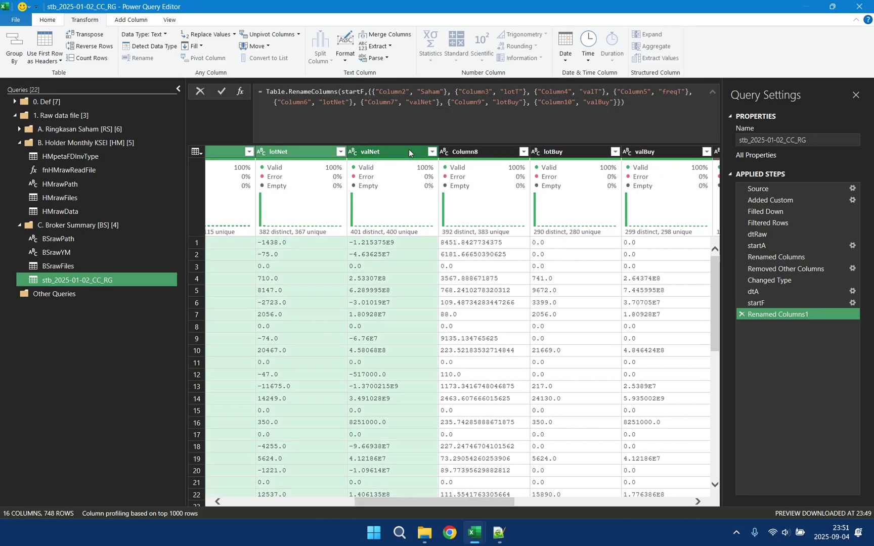
{"action": "left_click", "coordinate": [595, 152], "text": "shift"}
{"action": "left_click", "coordinate": [651, 151], "text": "shift"}
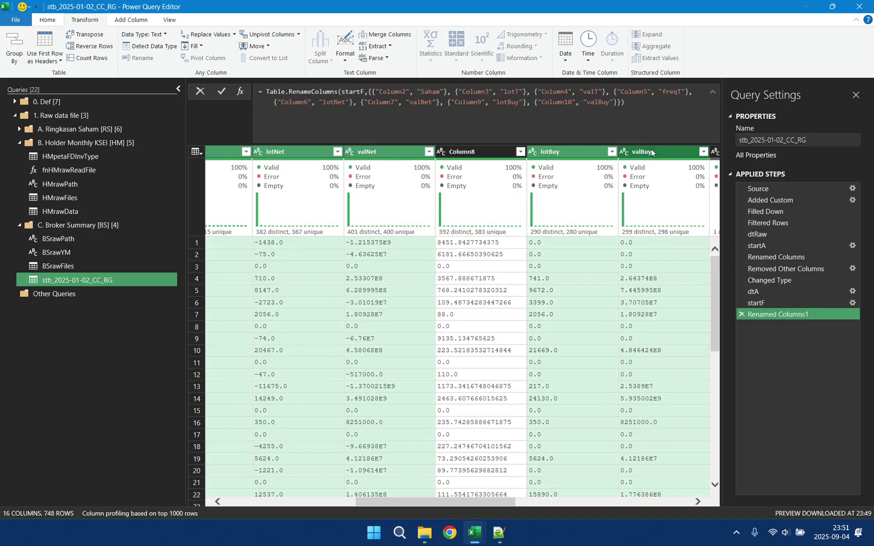
{"action": "right_click", "coordinate": [651, 151]}
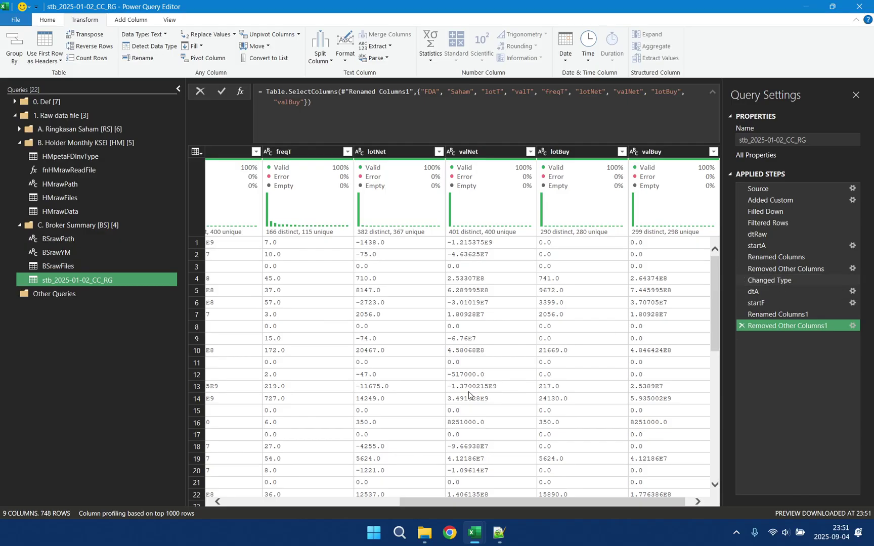
- Change the data type of all columns from lotT through valBuy to Whole Number
{"action": "left_click_drag", "start_coordinate": [423, 503], "coordinate": [253, 508]}
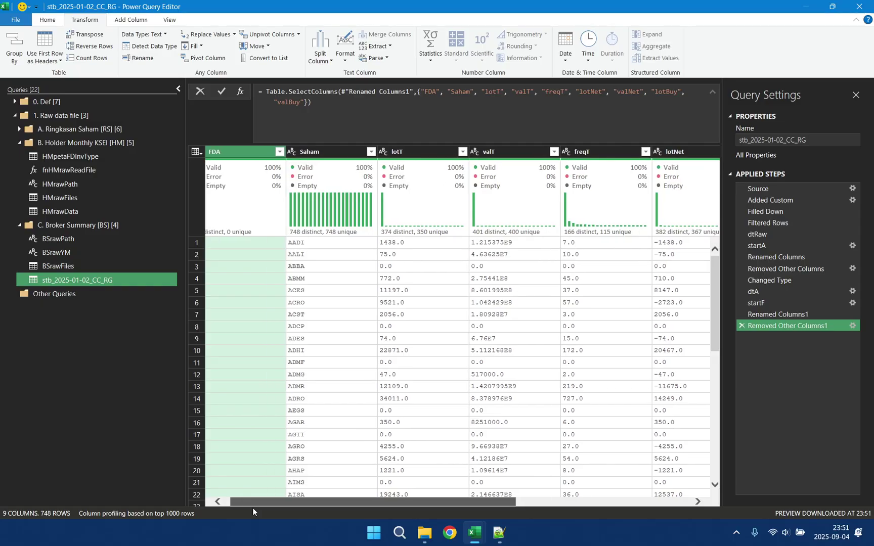
{"action": "left_click", "coordinate": [435, 151]}
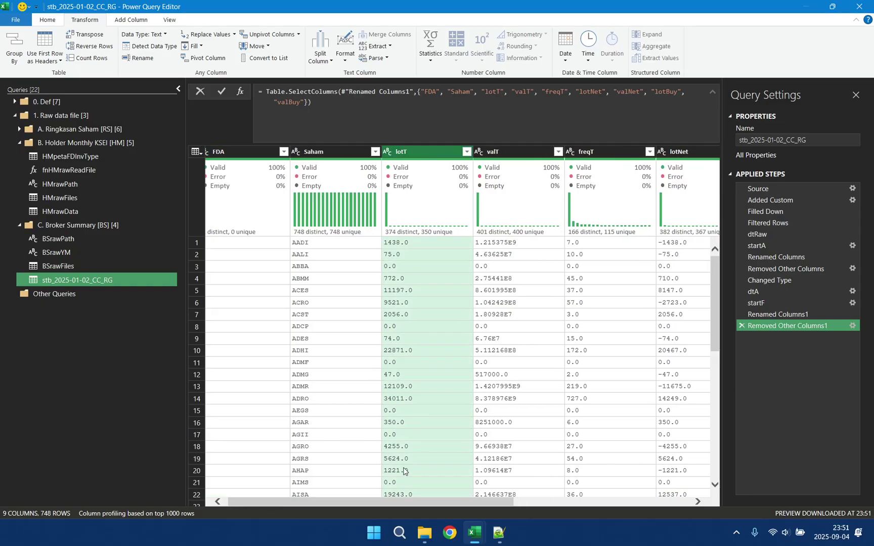
{"action": "left_click_drag", "start_coordinate": [389, 502], "coordinate": [699, 503]}
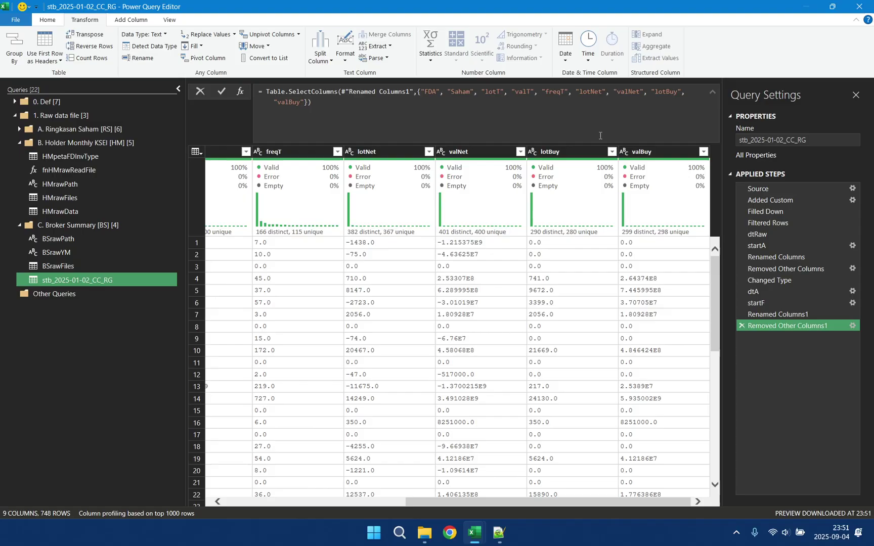
{"action": "left_click", "coordinate": [656, 152], "text": "shift"}
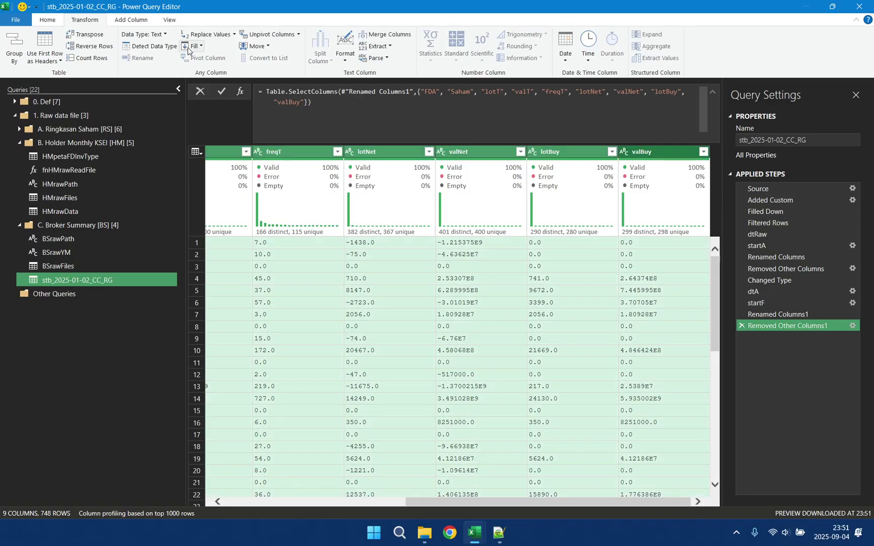
{"action": "left_click", "coordinate": [144, 34]}
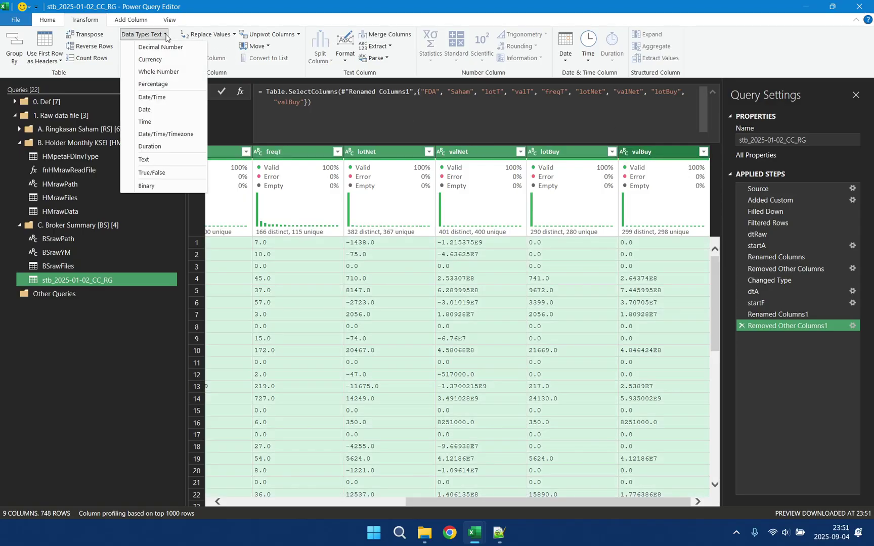
{"action": "left_click", "coordinate": [168, 72]}
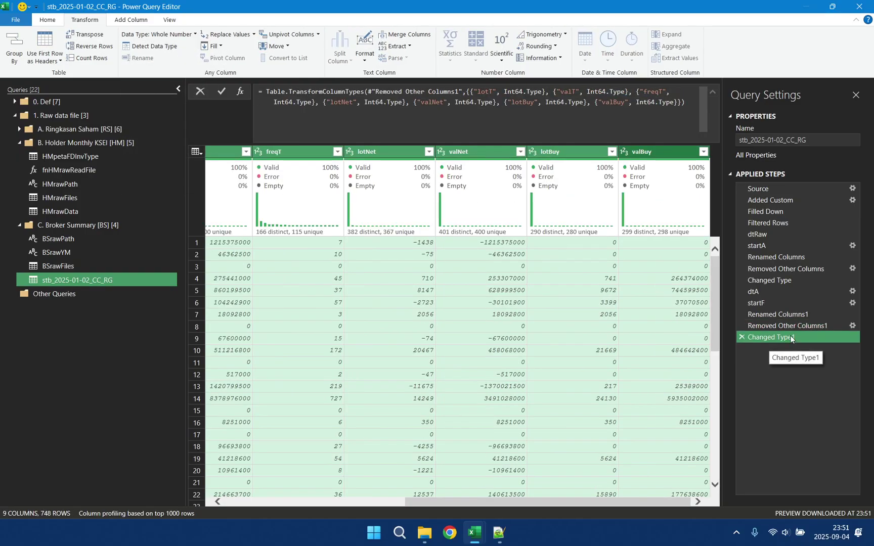
- Filter the type-converted F section to keep only rows where lotT is greater than 0
{"action": "left_click", "coordinate": [759, 291]}
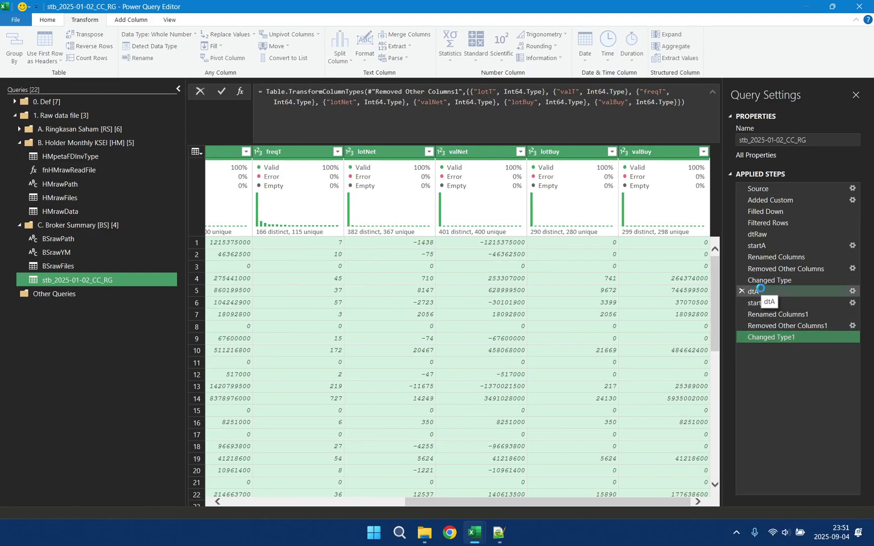
{"action": "left_click", "coordinate": [777, 337]}
{"action": "left_click_drag", "start_coordinate": [635, 500], "coordinate": [396, 505]}
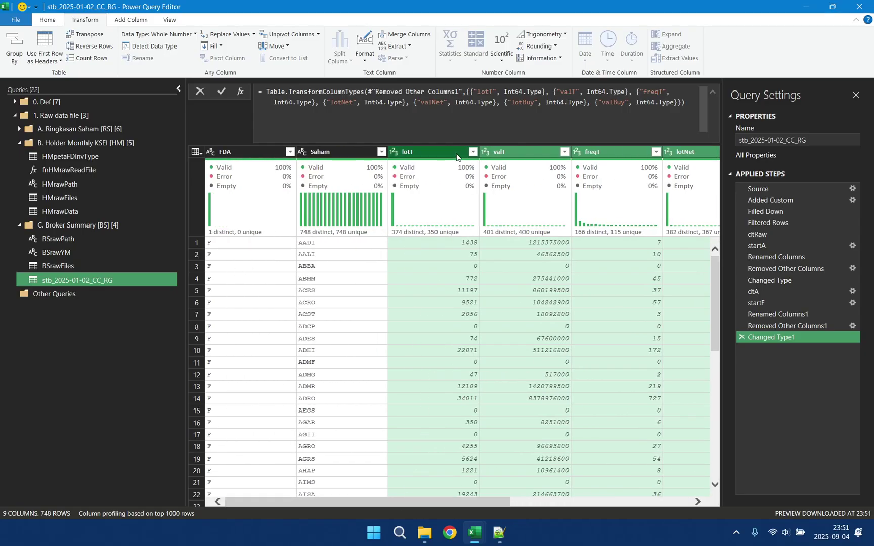
{"action": "left_click", "coordinate": [473, 151]}
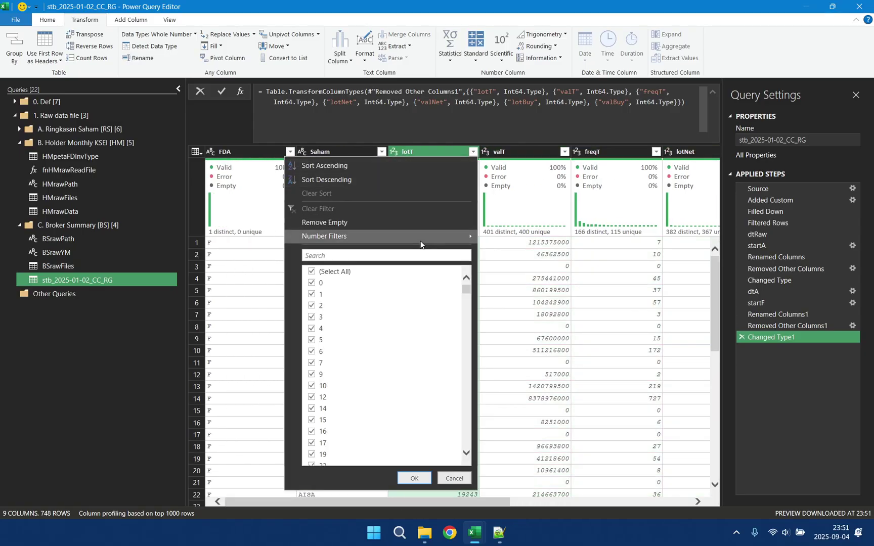
{"action": "mouse_move", "coordinate": [424, 236]}
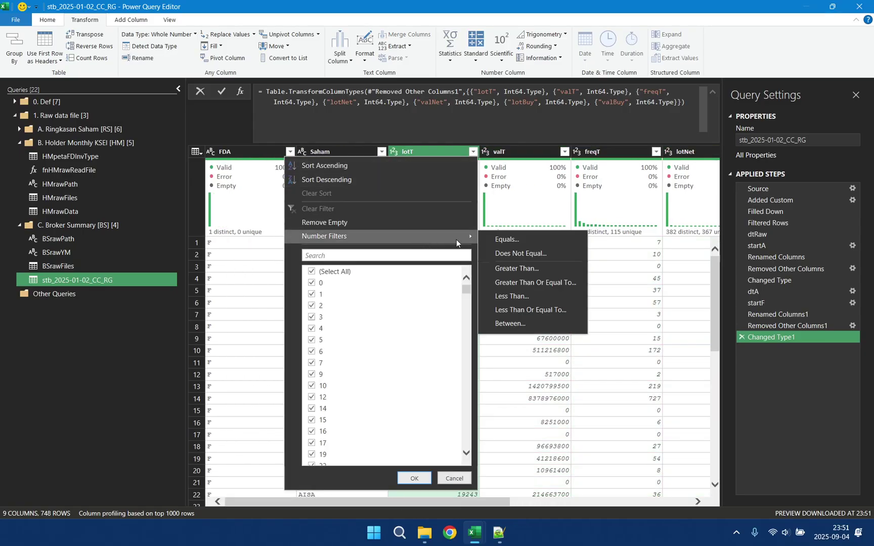
{"action": "left_click", "coordinate": [524, 269]}
{"action": "left_click", "coordinate": [402, 264]}
{"action": "type", "text": "0"}
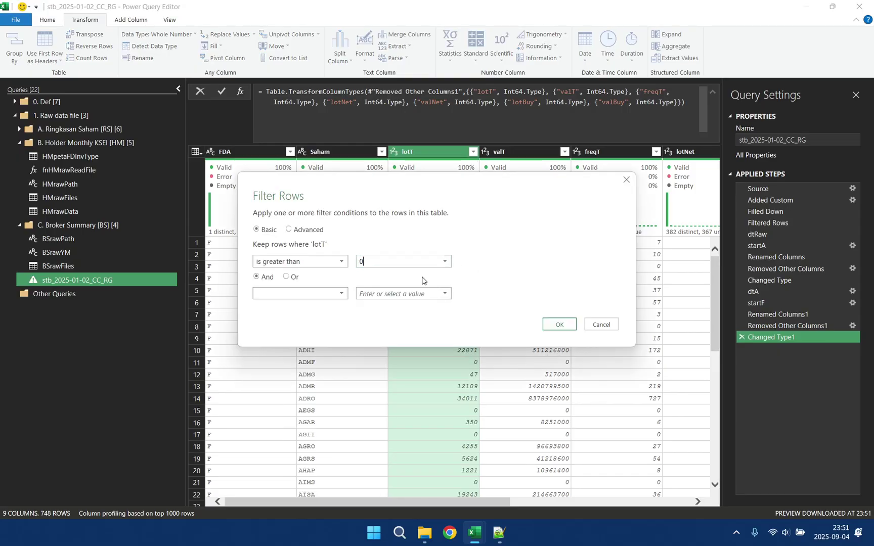
{"action": "left_click", "coordinate": [561, 326]}
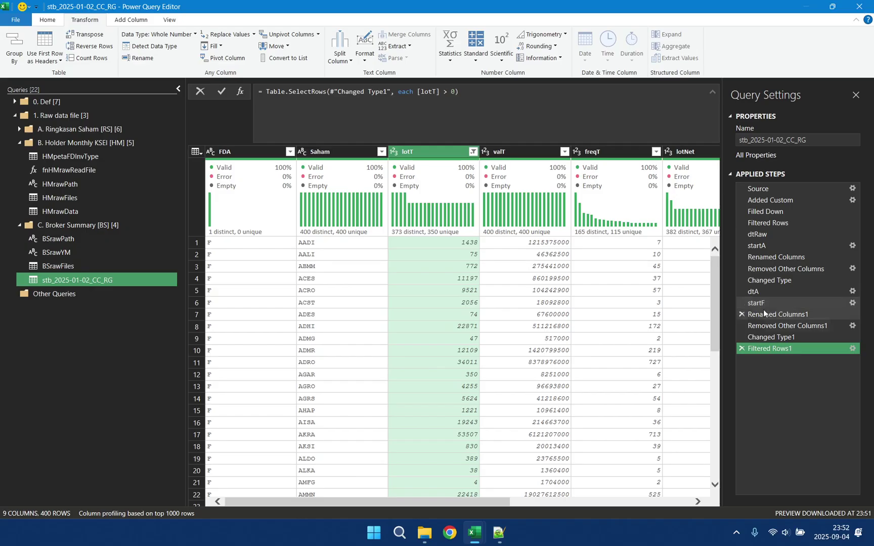
- Add a calculated column that subtracts lotNet from lotBuy
{"action": "left_click_drag", "start_coordinate": [480, 501], "coordinate": [695, 497]}
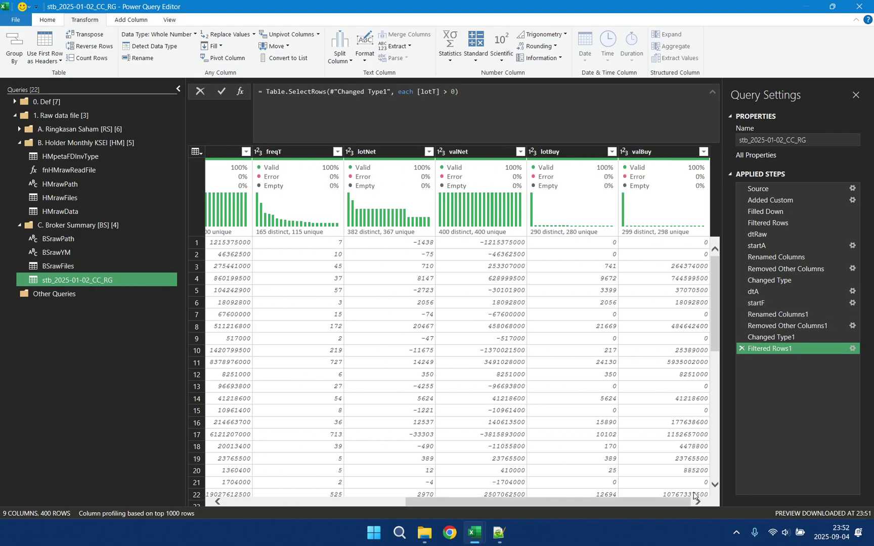
{"action": "left_click", "coordinate": [582, 151]}
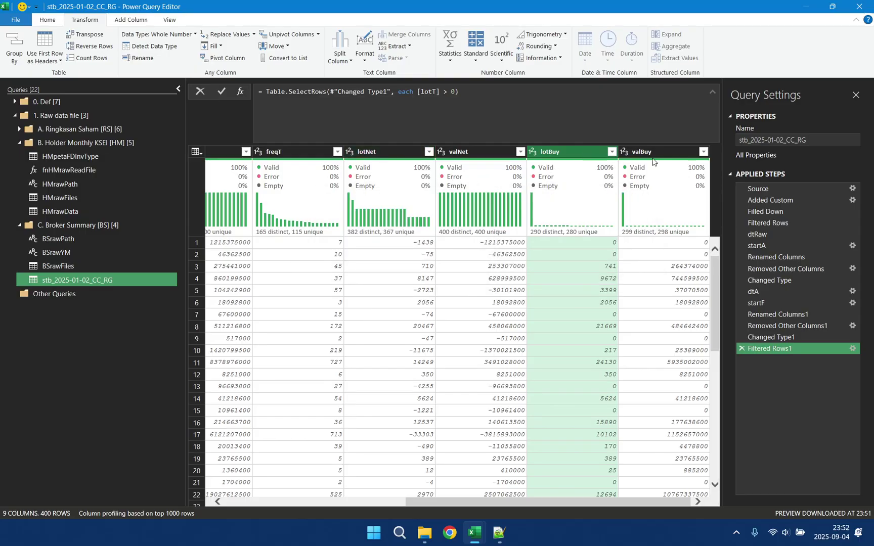
{"action": "mouse_move", "coordinate": [568, 160]}
{"action": "left_click", "coordinate": [379, 153], "text": "ctrl"}
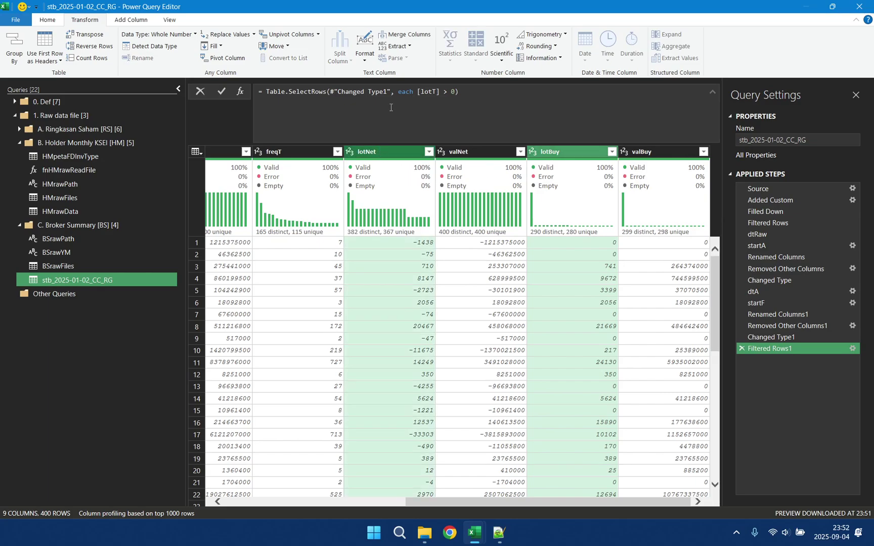
{"action": "left_click", "coordinate": [127, 20]}
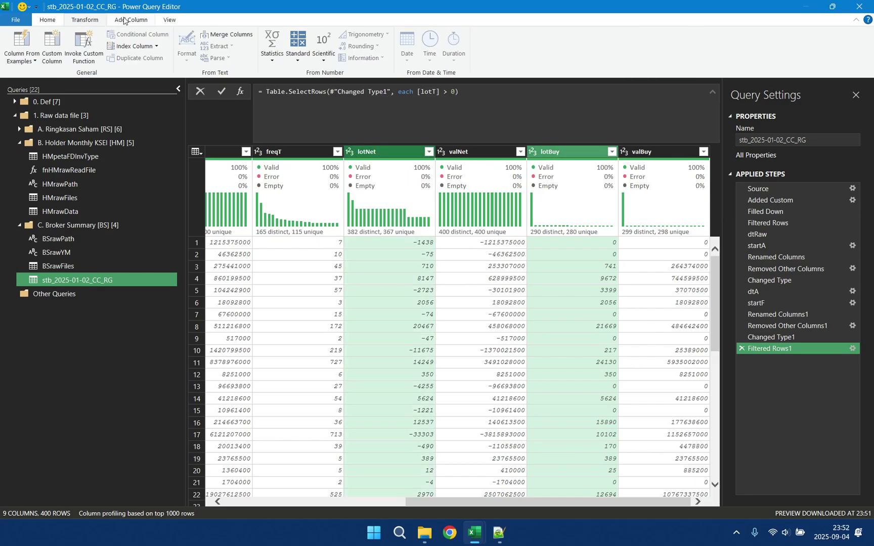
{"action": "left_click", "coordinate": [298, 56]}
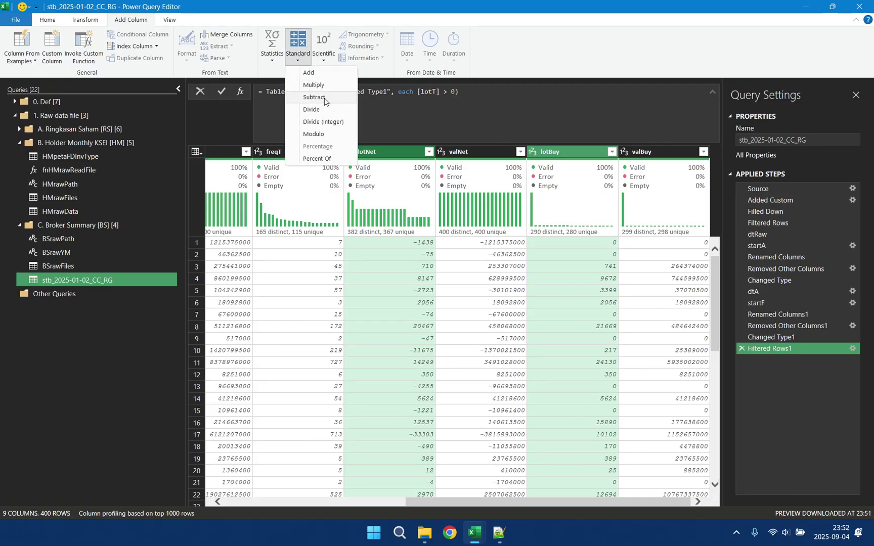
{"action": "left_click", "coordinate": [314, 98]}
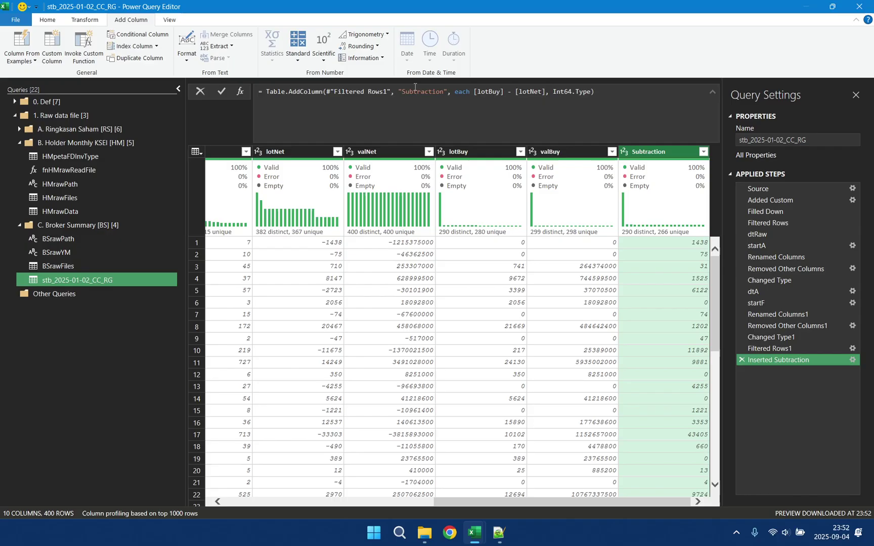
- Name the new subtraction column lotSell within its existing formula step
{"action": "double_click", "coordinate": [415, 90]}
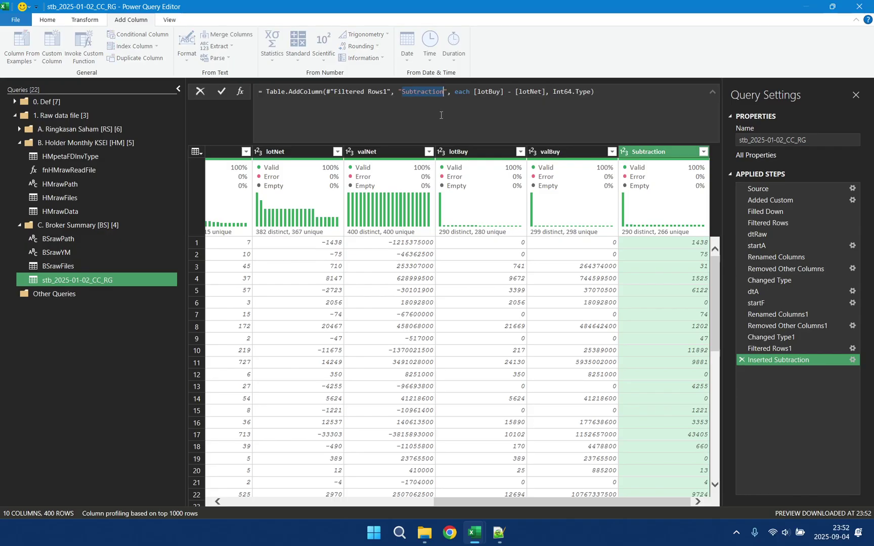
{"action": "type", "text": "lotSell"}
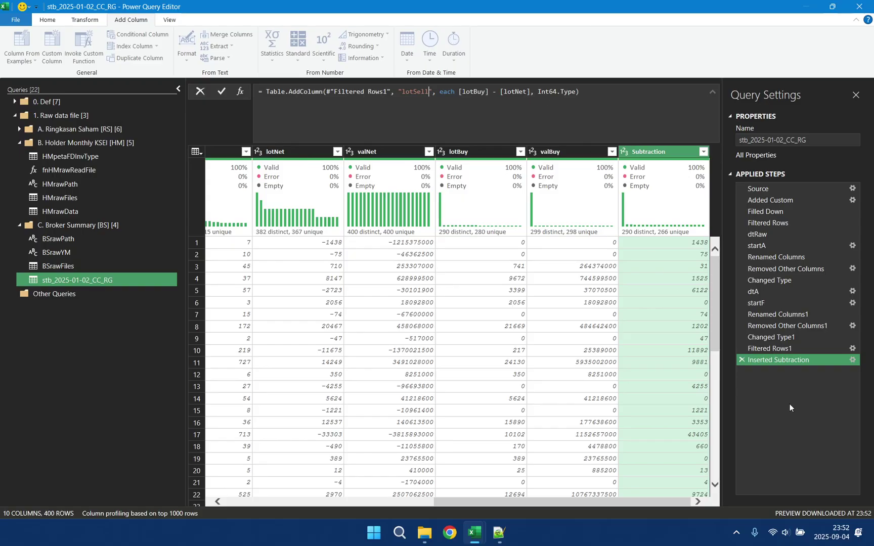
{"action": "key", "text": "Return"}
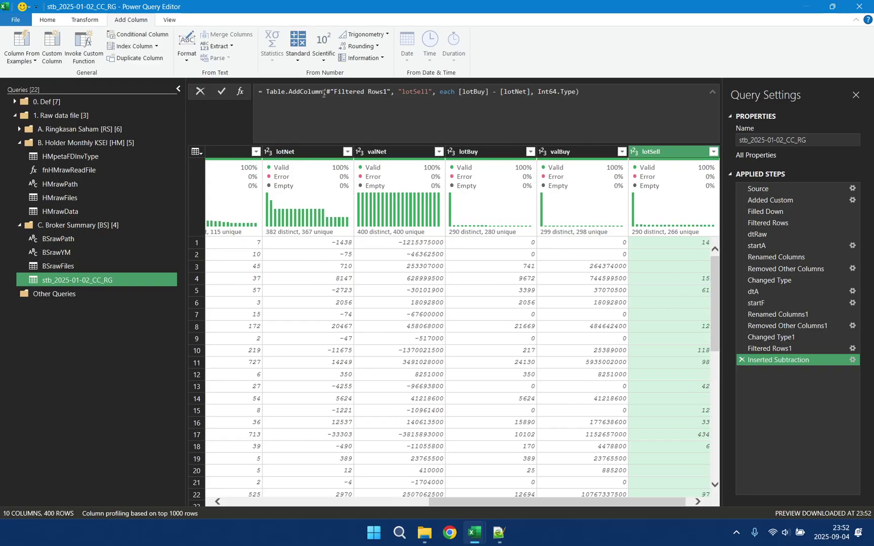
- Nest the lotSell formula inside a second Table.AddColumn call and duplicate its name, subtraction and Int64.Type arguments for the outer call
{"action": "left_click_drag", "start_coordinate": [323, 92], "coordinate": [275, 93]}
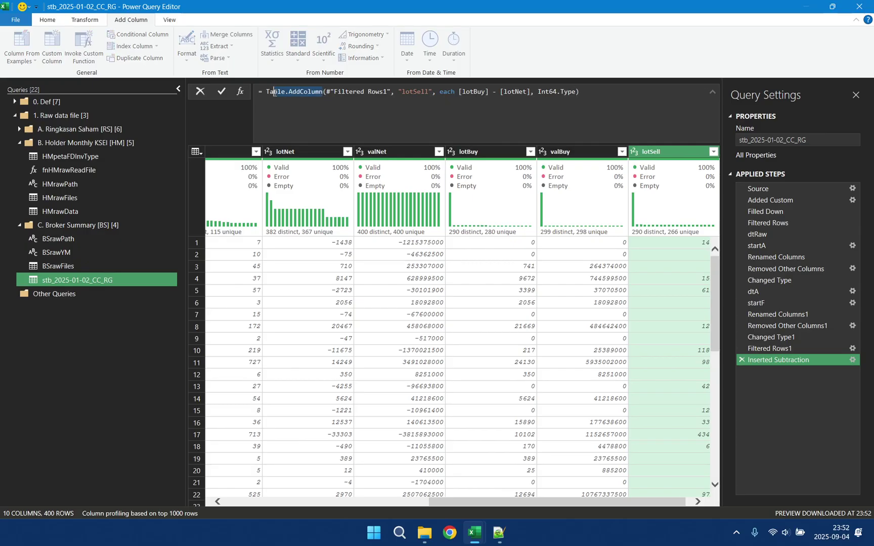
{"action": "left_click", "coordinate": [267, 93]}
{"action": "double_click", "coordinate": [267, 91]}
{"action": "key", "text": "shift+Right"}
{"action": "key", "text": "ctrl+c"}
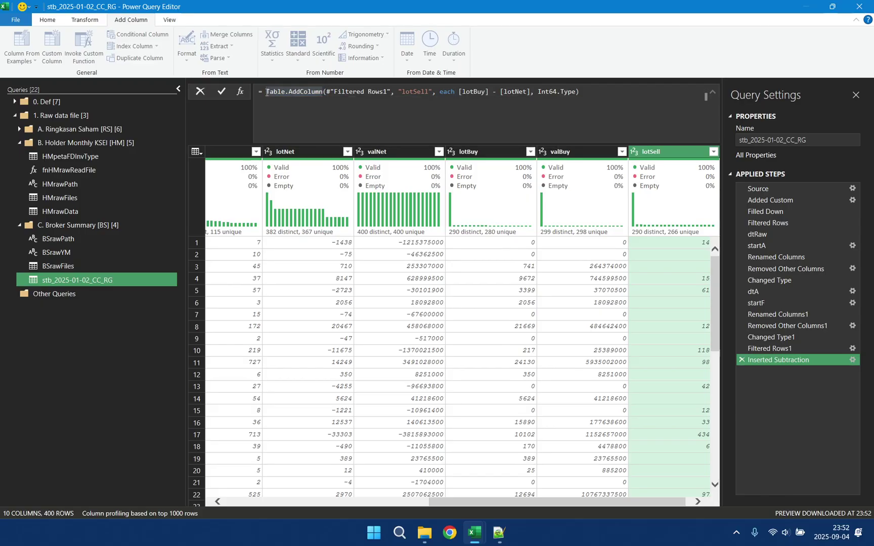
{"action": "key", "text": "Left"}
{"action": "key", "text": "ctrl+v"}
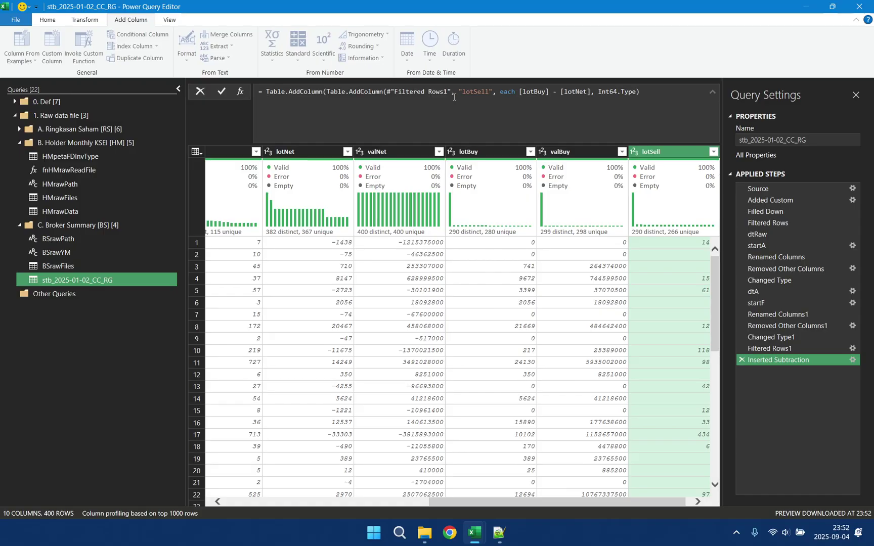
{"action": "left_click", "coordinate": [648, 93], "text": "shift"}
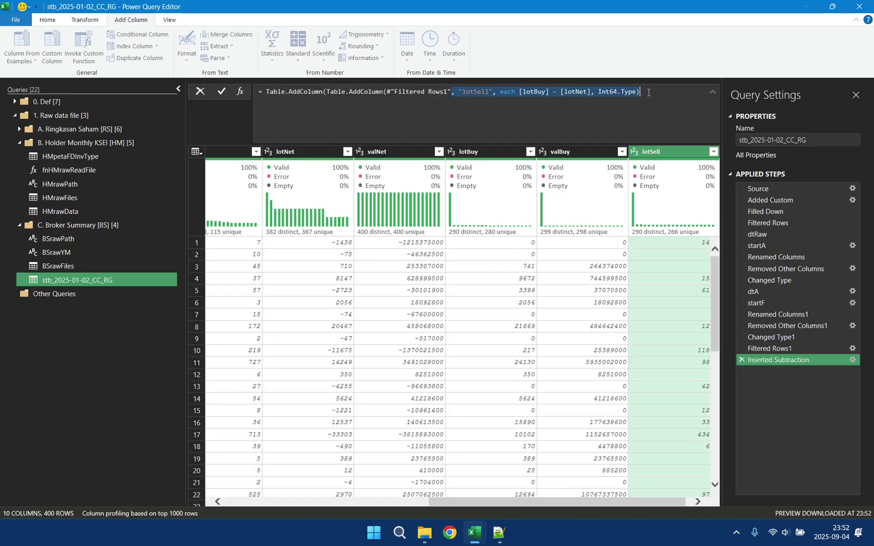
{"action": "left_click", "coordinate": [659, 92]}
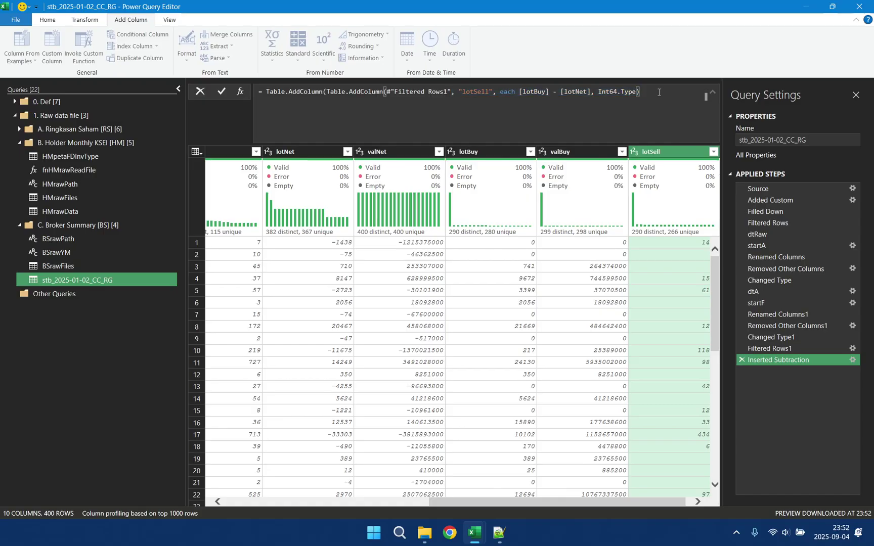
{"action": "key", "text": "ctrl+v"}
- Rename the column in the outer Table.AddColumn call to valSell
{"action": "left_click", "coordinate": [663, 93]}
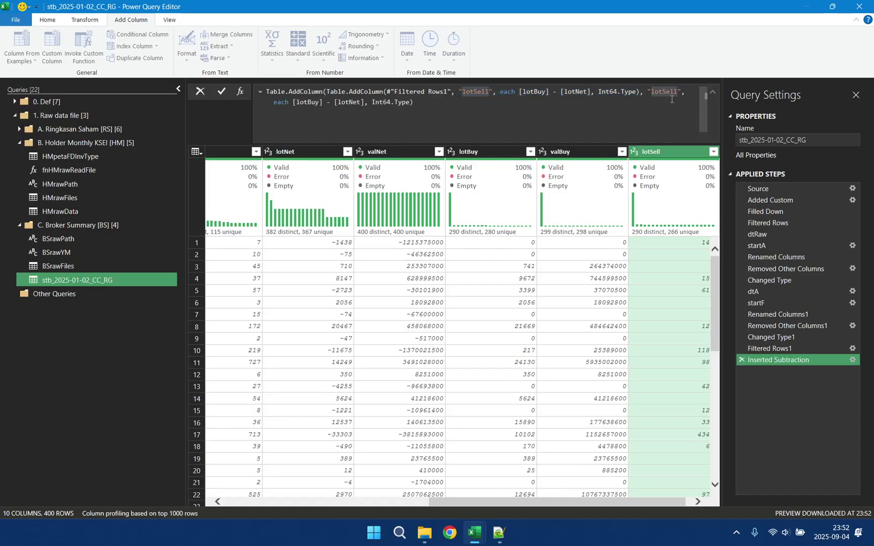
{"action": "key", "text": "BackSpace"}
{"action": "key", "text": "BackSpace"}
{"action": "key", "text": "BackSpace"}
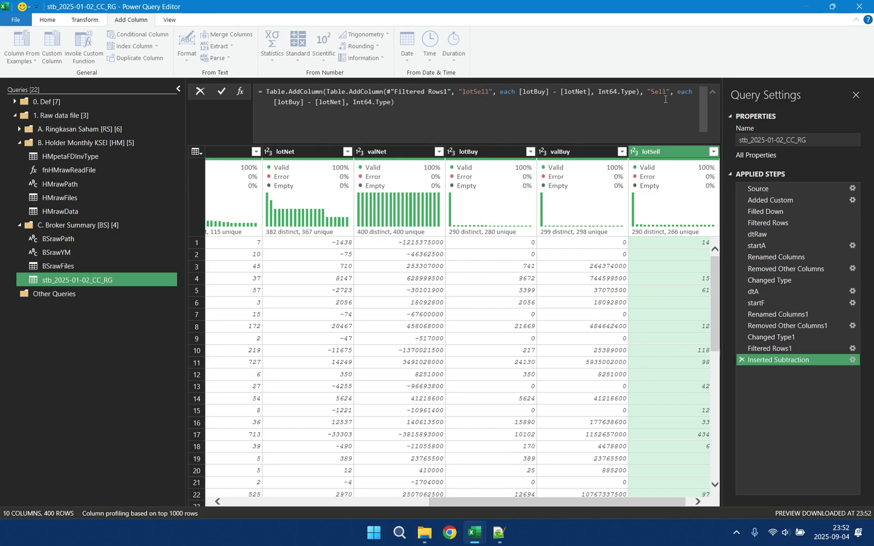
{"action": "type", "text": "val"}
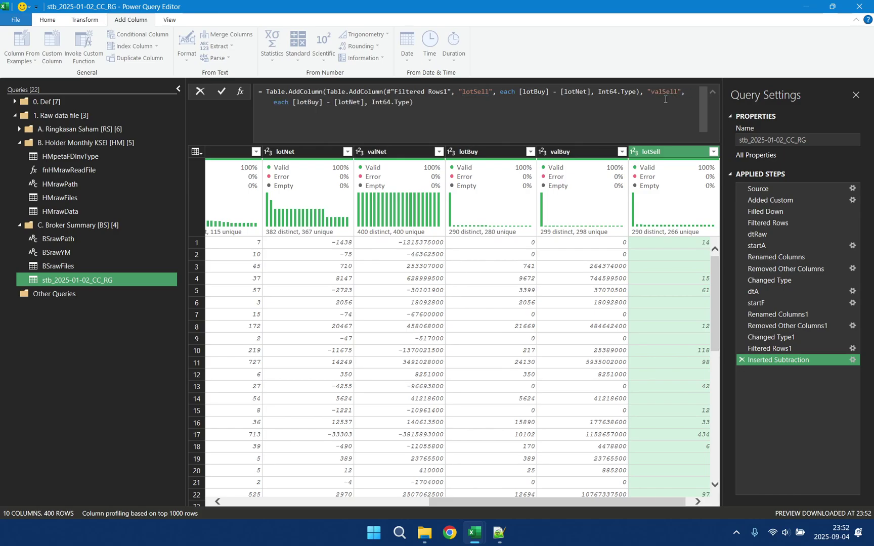
- Change the valSell calculation to [valBuy] - [valNet] and apply the formula
{"action": "left_click", "coordinate": [308, 103]}
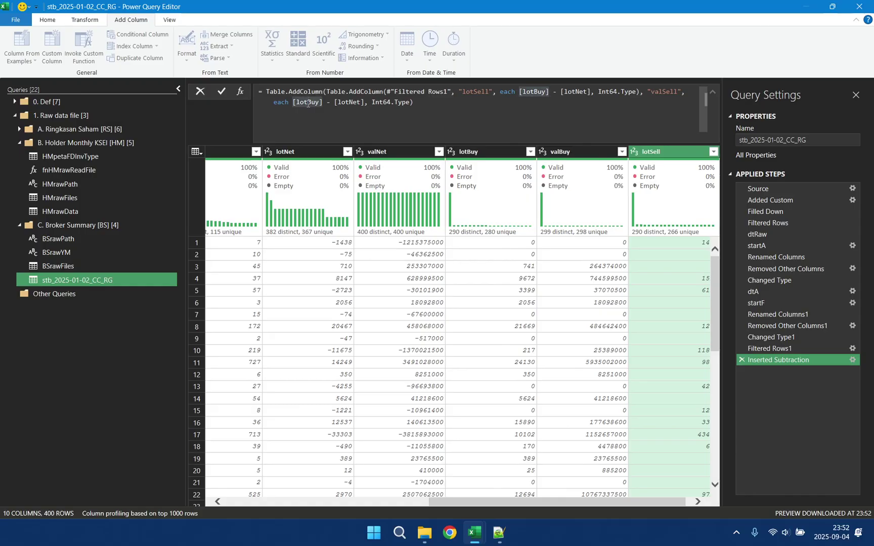
{"action": "key", "text": "BackSpace"}
{"action": "key", "text": "BackSpace"}
{"action": "key", "text": "BackSpace"}
{"action": "type", "text": "val"}
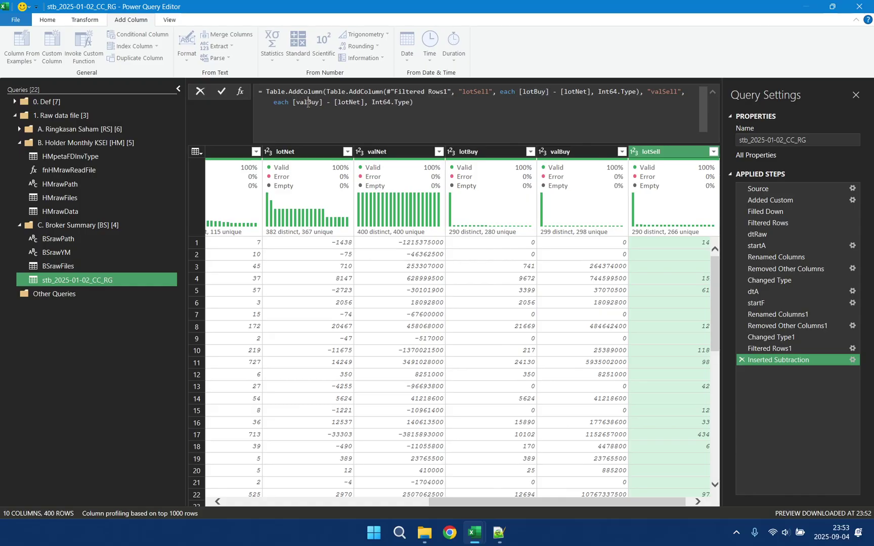
{"action": "key", "text": "Right"}
{"action": "key", "text": "Right"}
{"action": "key", "text": "Right"}
{"action": "key", "text": "Right"}
{"action": "key", "text": "Right"}
{"action": "key", "text": "Right"}
{"action": "key", "text": "Right"}
{"action": "key", "text": "Right"}
{"action": "key", "text": "Right"}
{"action": "key", "text": "BackSpace"}
{"action": "key", "text": "BackSpace"}
{"action": "key", "text": "BackSpace"}
{"action": "type", "text": "val"}
{"action": "left_click", "coordinate": [819, 428]}
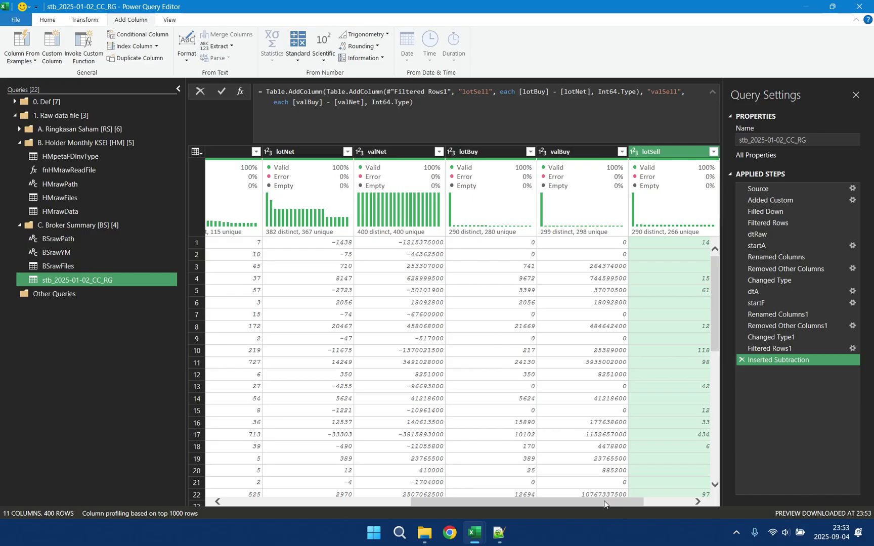
{"action": "left_click", "coordinate": [656, 502]}
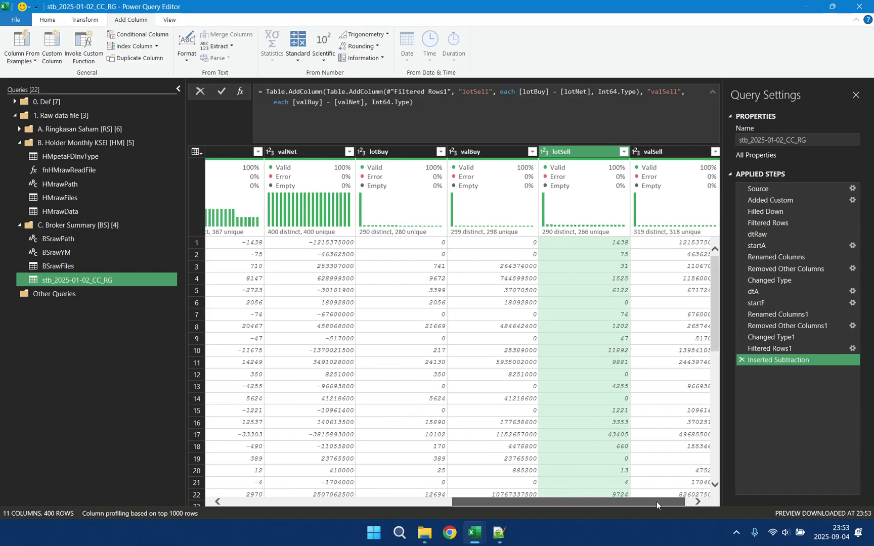
- Rename the Inserted Subtraction step to dtF and insert a new step after it
{"action": "right_click", "coordinate": [791, 361]}
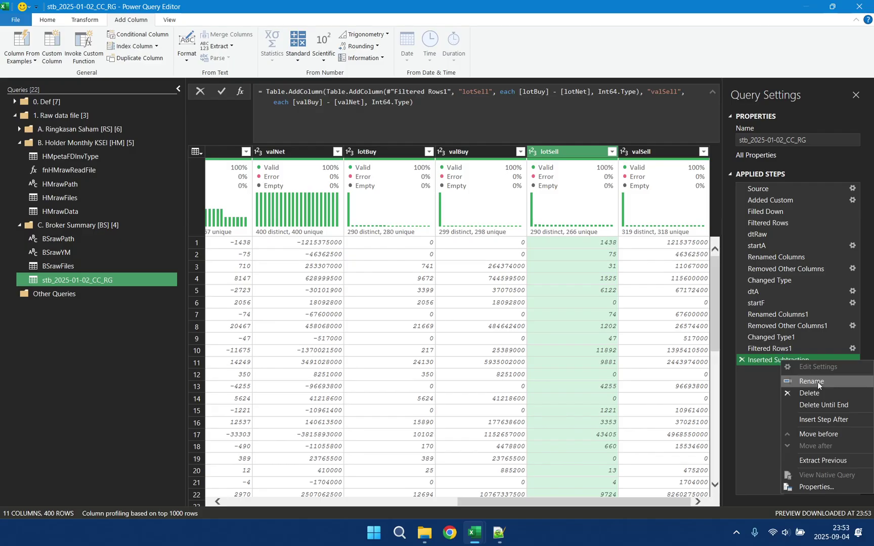
{"action": "left_click", "coordinate": [812, 381]}
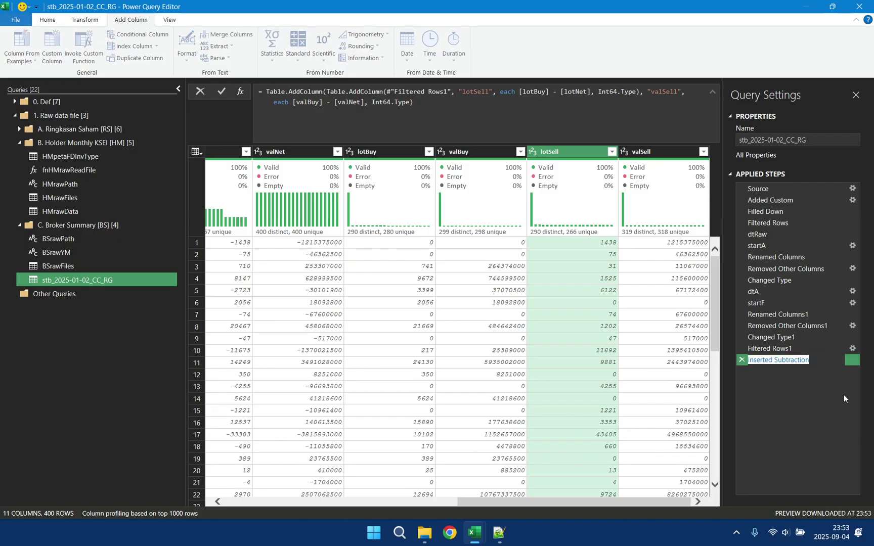
{"action": "type", "text": "dtF"}
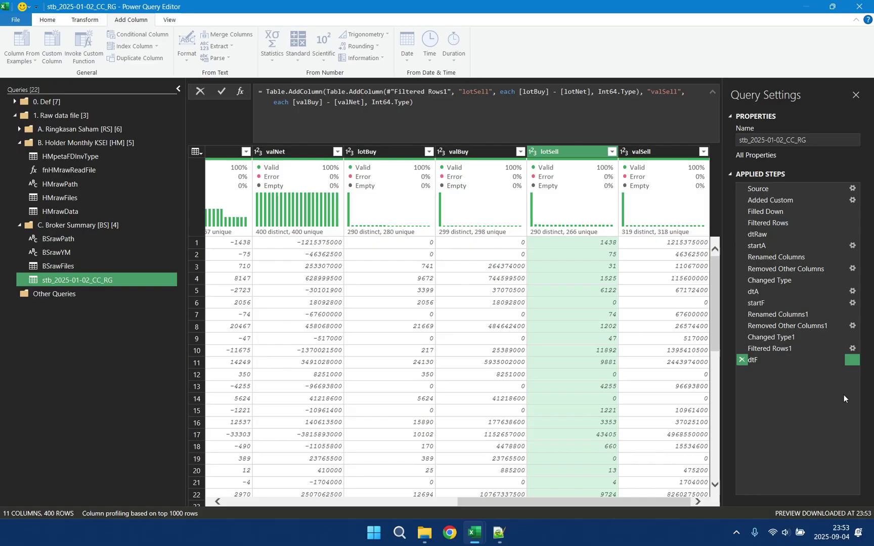
{"action": "left_click", "coordinate": [795, 406]}
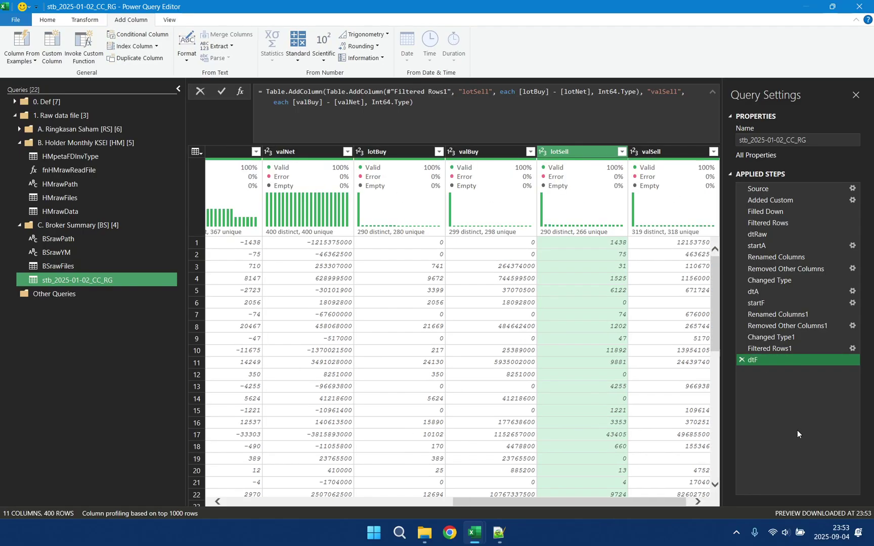
{"action": "right_click", "coordinate": [766, 359]}
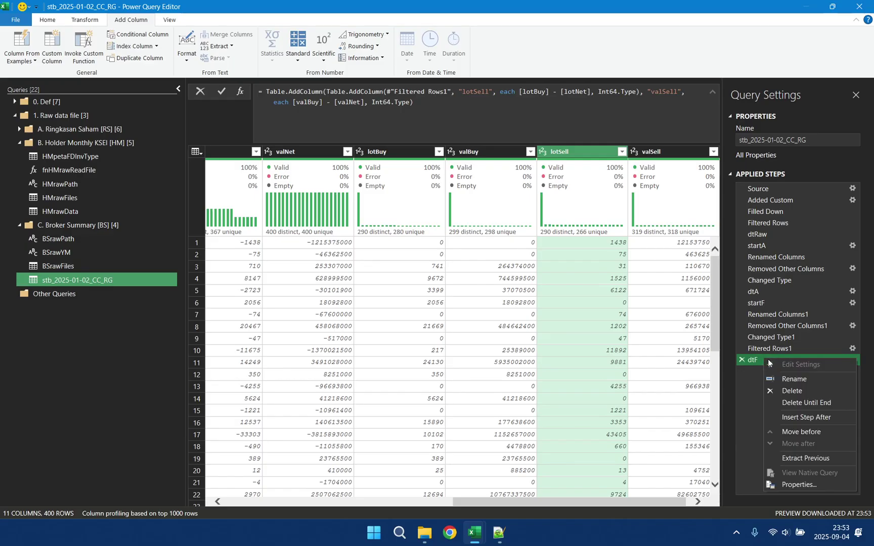
{"action": "left_click", "coordinate": [816, 417]}
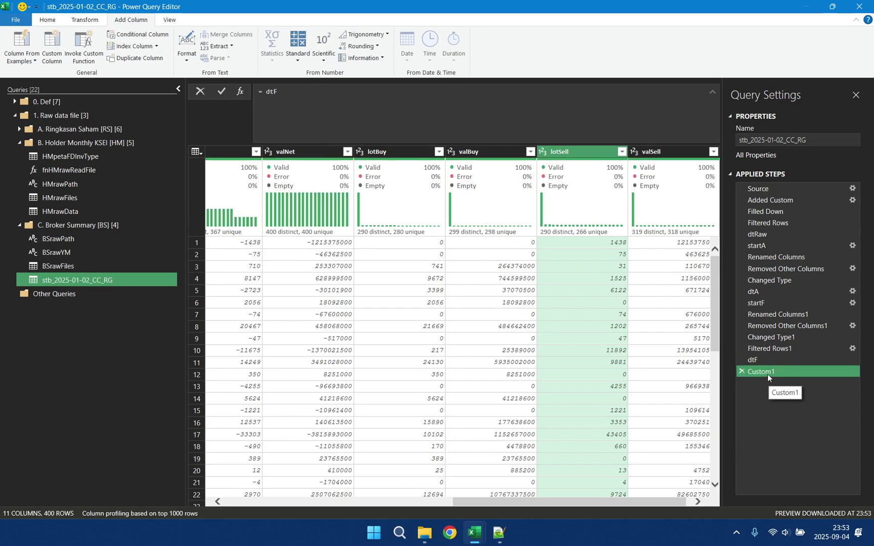
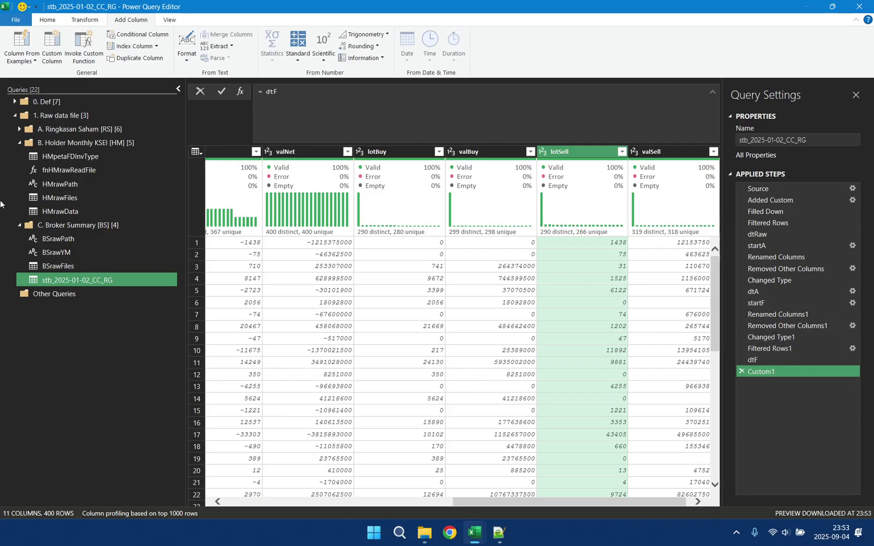
- In the query's full M code, duplicate the lines from startF through dtF directly above the Custom1 line
{"action": "right_click", "coordinate": [86, 282]}
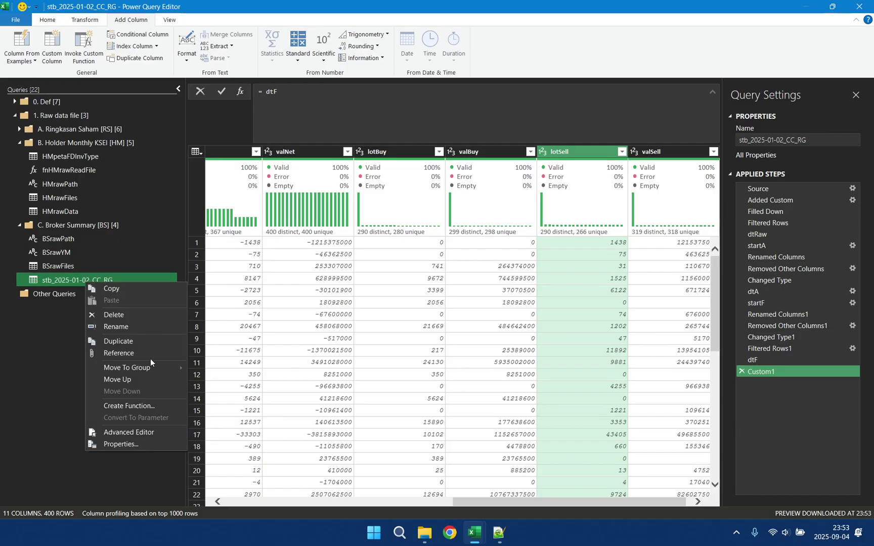
{"action": "left_click", "coordinate": [138, 434]}
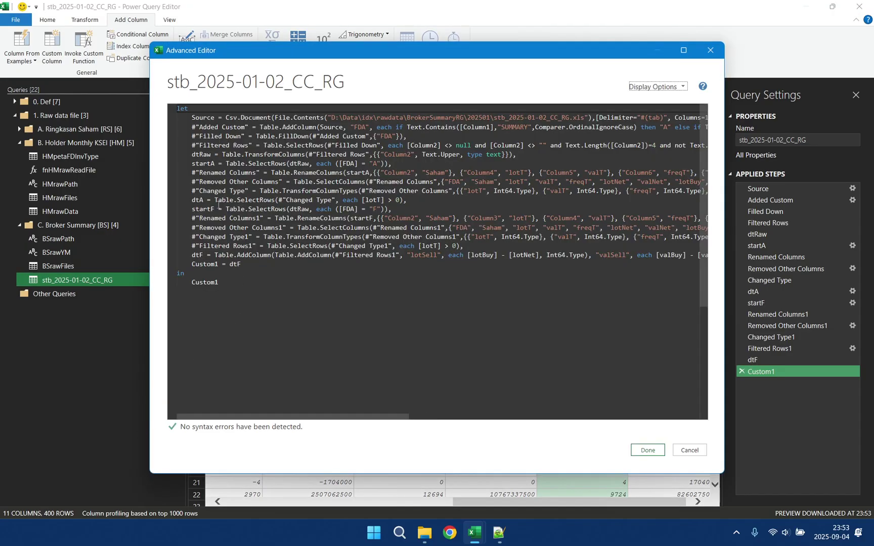
{"action": "left_click", "coordinate": [177, 210]}
{"action": "key", "text": "shift+Down"}
{"action": "key", "text": "shift+Down"}
{"action": "key", "text": "shift+Down"}
{"action": "key", "text": "shift+Down"}
{"action": "key", "text": "shift+Down"}
{"action": "key", "text": "shift+Down"}
{"action": "key", "text": "ctrl+c"}
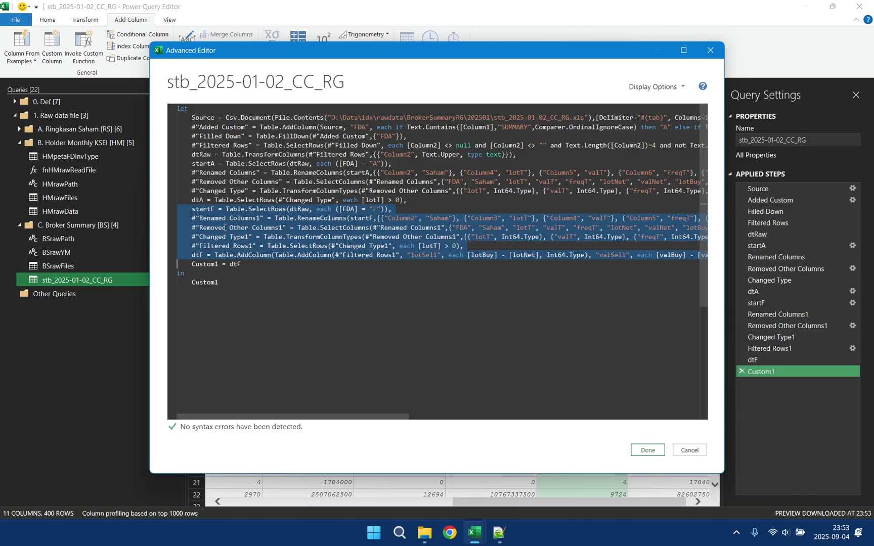
{"action": "key", "text": "Down"}
{"action": "key", "text": "Up"}
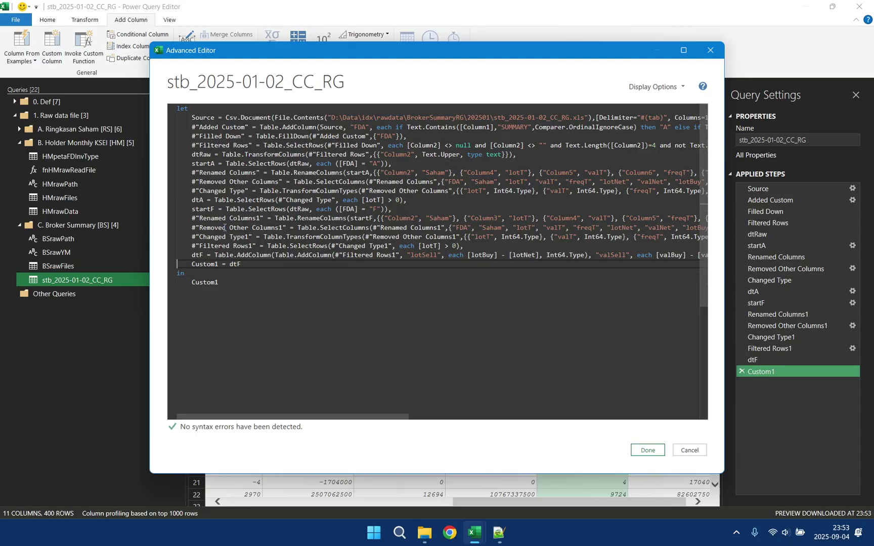
{"action": "key", "text": "ctrl+v"}
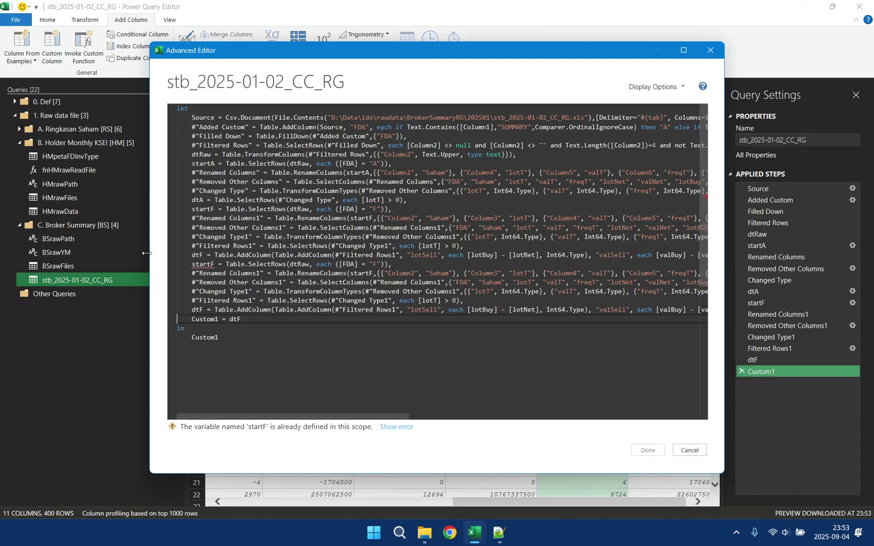
- In the duplicated block, rename startF to startD and make it select rows where FDA is "D"
{"action": "left_click", "coordinate": [215, 265]}
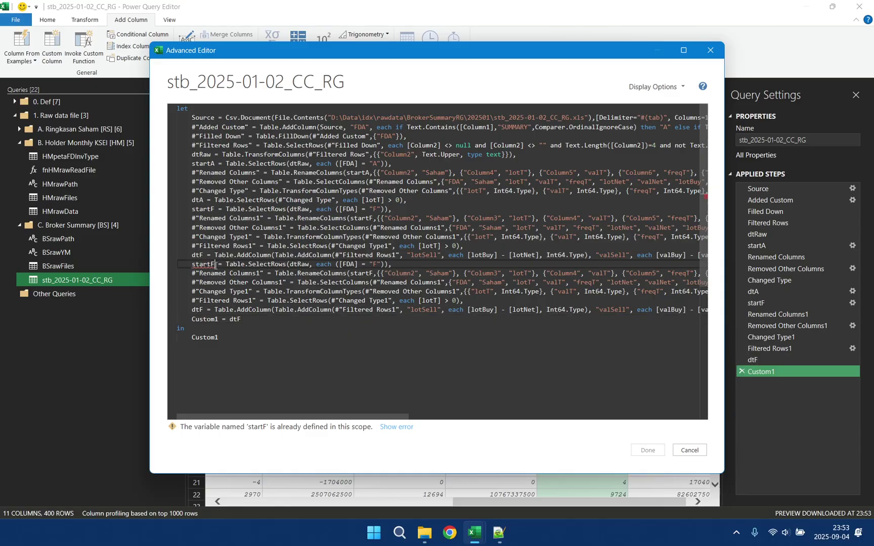
{"action": "key", "text": "BackSpace"}
{"action": "type", "text": "D"}
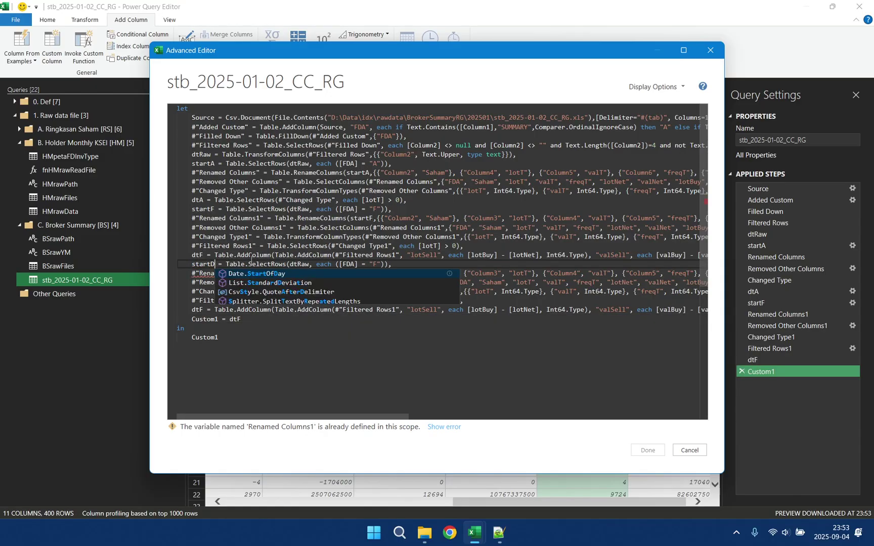
{"action": "left_click", "coordinate": [377, 265]}
{"action": "type", "text": "D"}
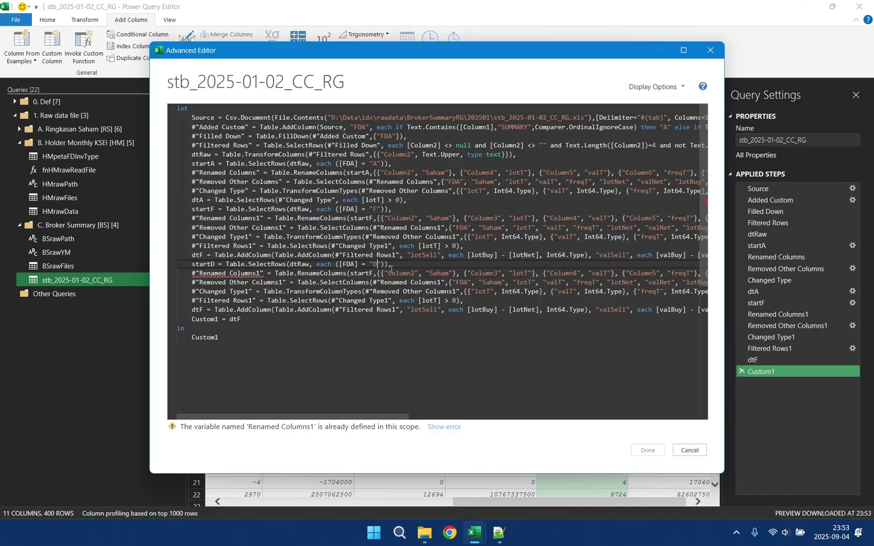
- Rename the duplicated Renamed Columns1 step to Renamed Columns2 and point it to startD
{"action": "left_click", "coordinate": [262, 274]}
{"action": "key", "text": "BackSpace"}
{"action": "type", "text": "2"}
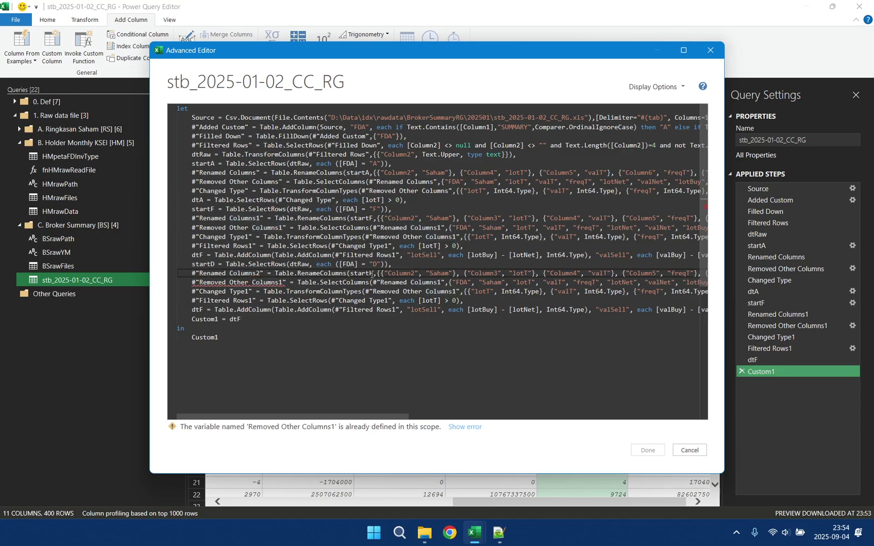
{"action": "key", "text": "BackSpace"}
{"action": "type", "text": "D"}
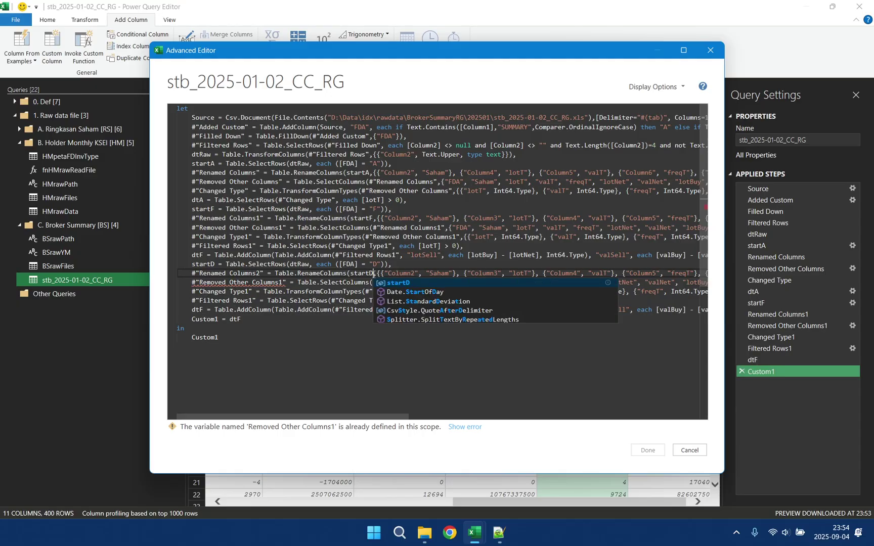
- Rename the duplicated Removed Other Columns1 step to Removed Other Columns2 and make it reference Renamed Columns2
{"action": "left_click", "coordinate": [284, 283]}
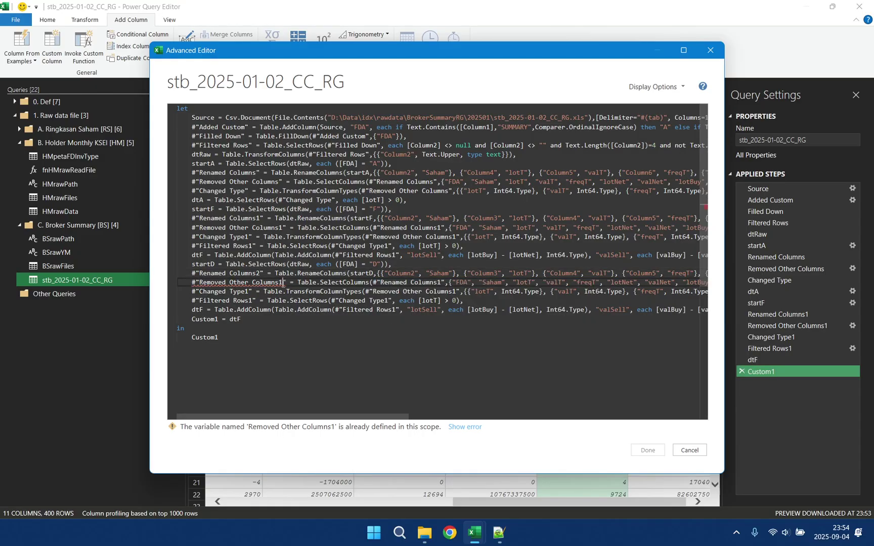
{"action": "key", "text": "BackSpace"}
{"action": "type", "text": "2"}
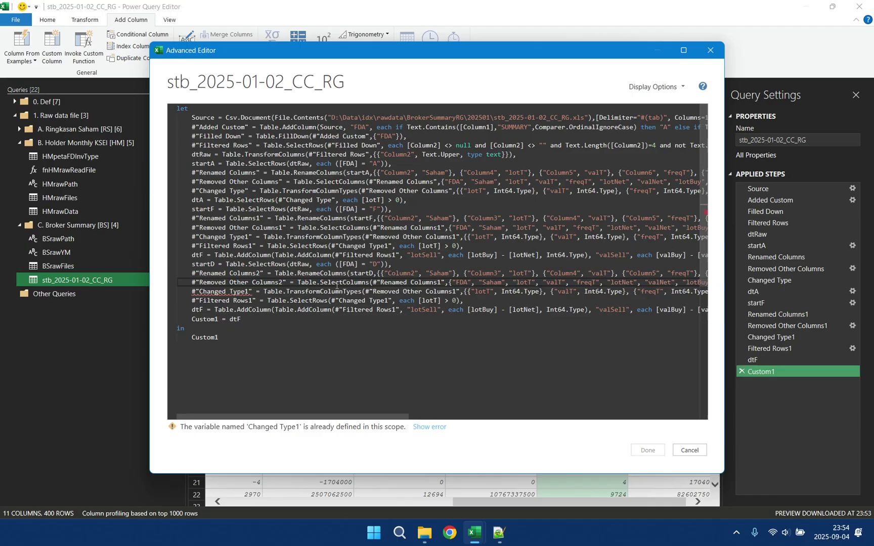
{"action": "left_click", "coordinate": [441, 282]}
{"action": "key", "text": "BackSpace"}
{"action": "type", "text": "2"}
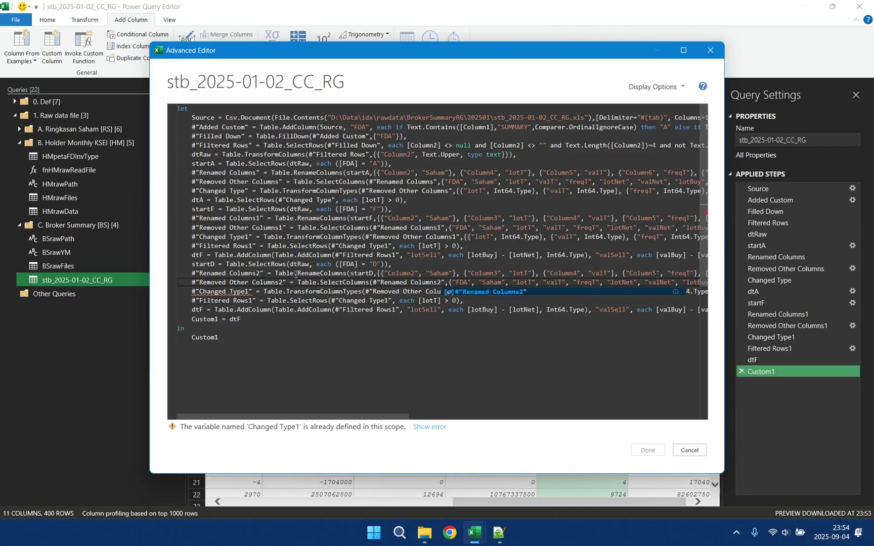
- Rename the duplicated Changed Type1 step to Changed Type2 and make it reference Removed Other Columns2
{"action": "left_click", "coordinate": [250, 291]}
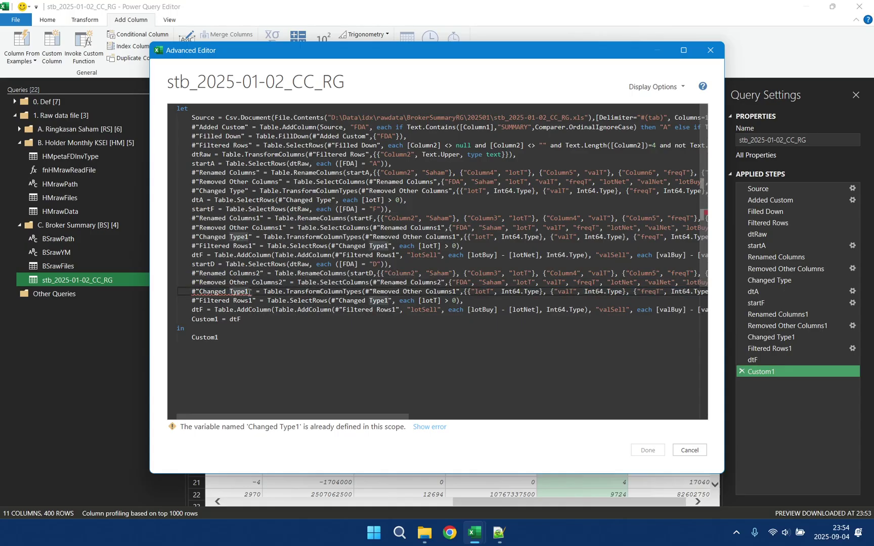
{"action": "key", "text": "BackSpace"}
{"action": "type", "text": "2"}
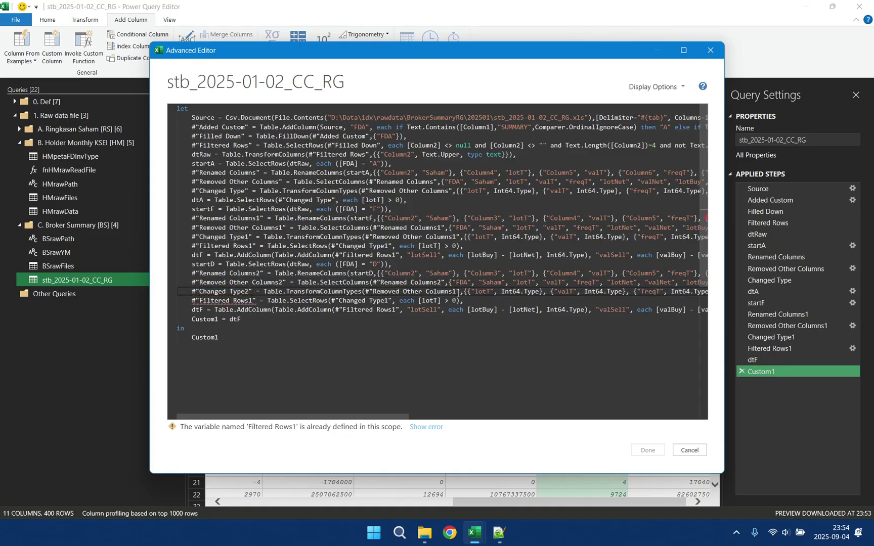
{"action": "left_click", "coordinate": [457, 292]}
{"action": "key", "text": "BackSpace"}
{"action": "type", "text": "2"}
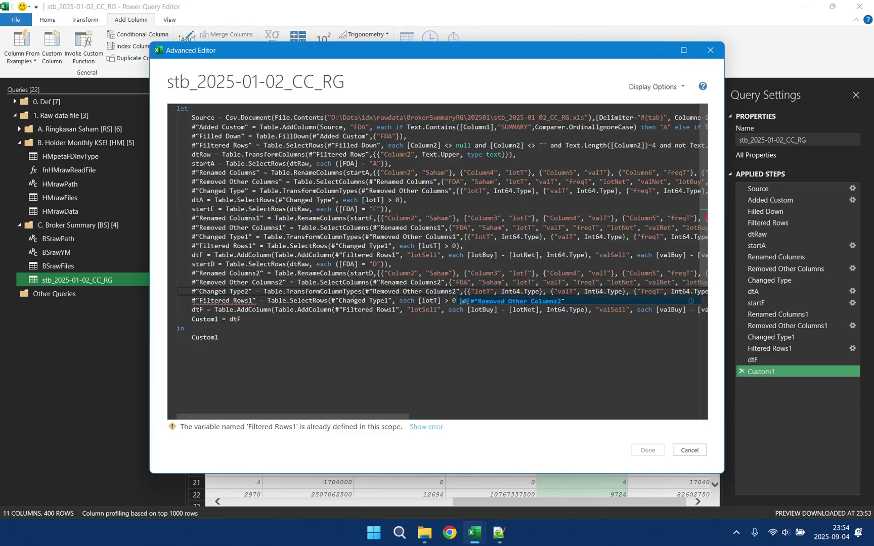
- Rename the duplicated Filtered Rows1 step to Filtered Rows2 and make it reference Changed Type2
{"action": "left_click", "coordinate": [253, 300]}
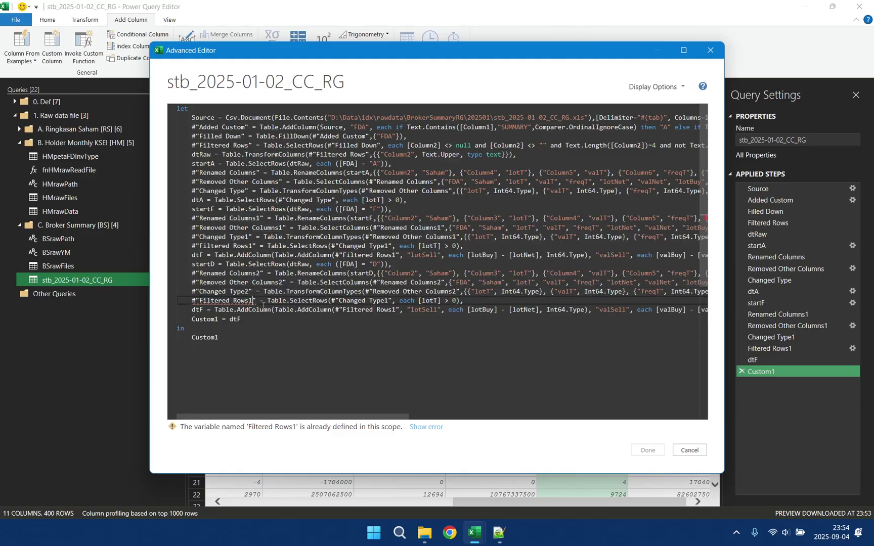
{"action": "key", "text": "BackSpace"}
{"action": "type", "text": "2"}
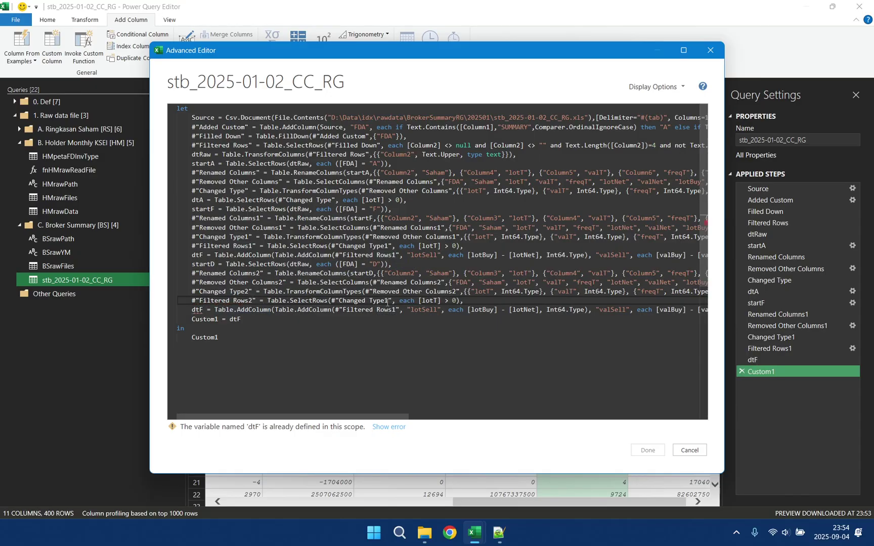
{"action": "left_click", "coordinate": [390, 300]}
{"action": "key", "text": "BackSpace"}
{"action": "type", "text": "2"}
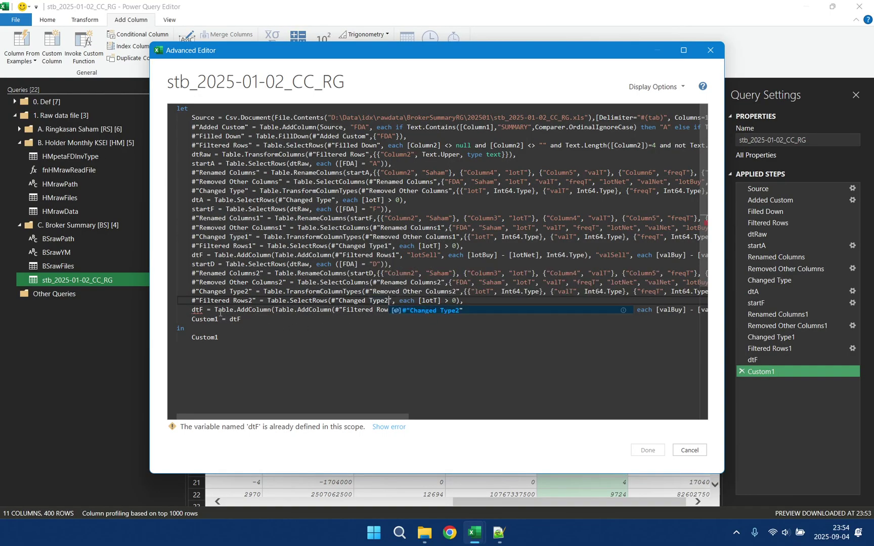
- Rename the duplicated dtF step to dtD, base it on Filtered Rows2, and apply the edited query code
{"action": "left_click", "coordinate": [204, 310]}
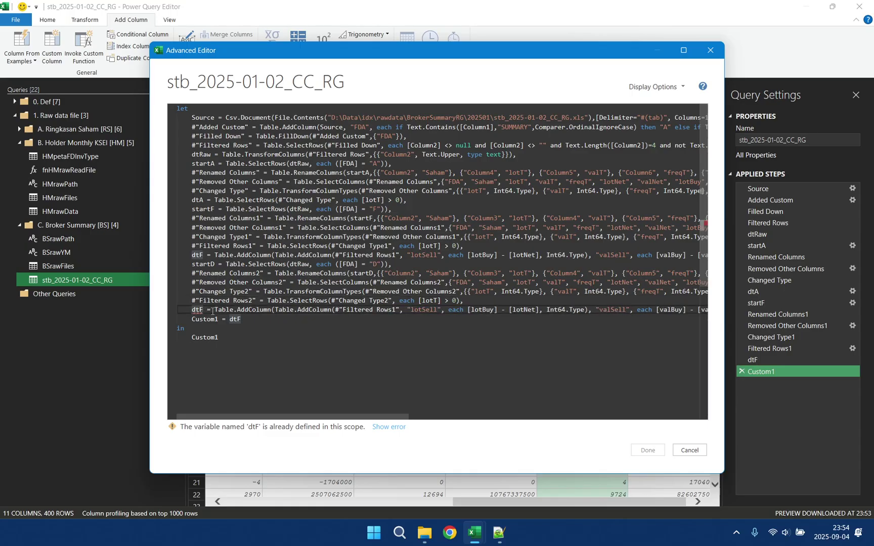
{"action": "key", "text": "BackSpace"}
{"action": "type", "text": "D"}
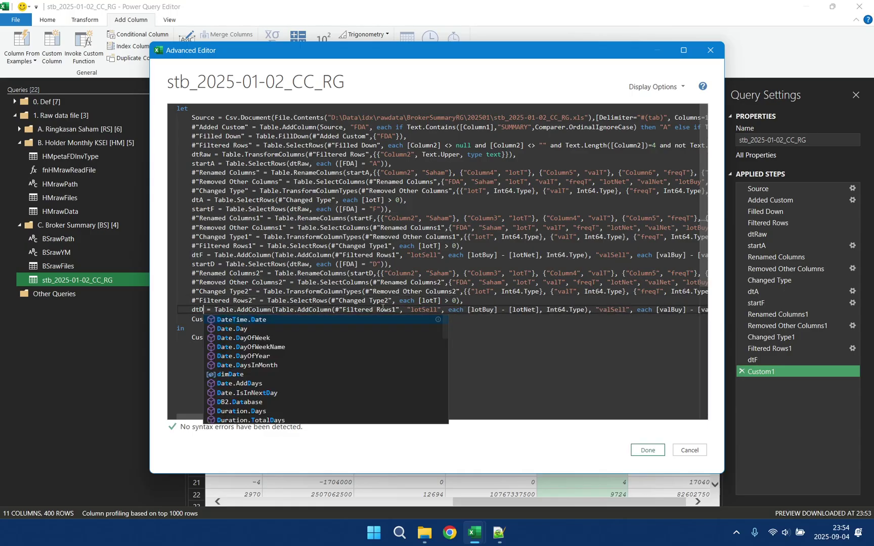
{"action": "left_click", "coordinate": [397, 310]}
{"action": "key", "text": "BackSpace"}
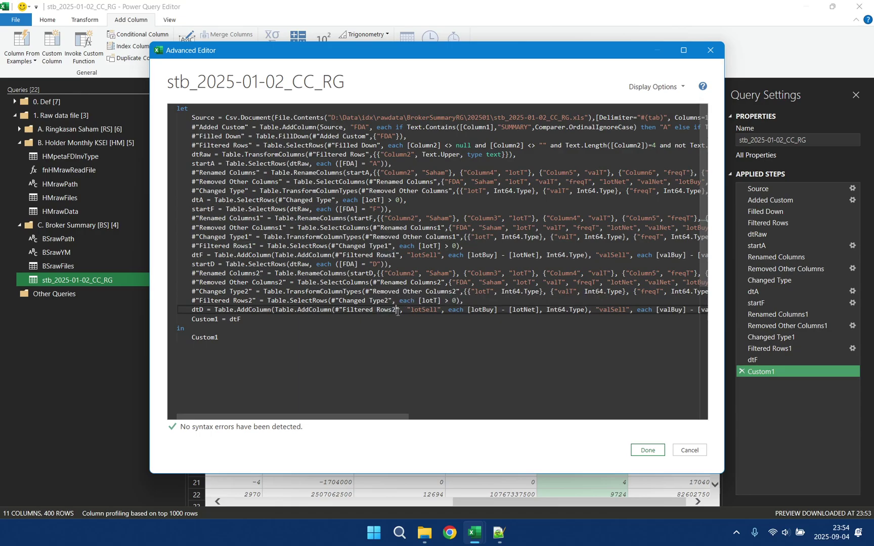
{"action": "type", "text": "2"}
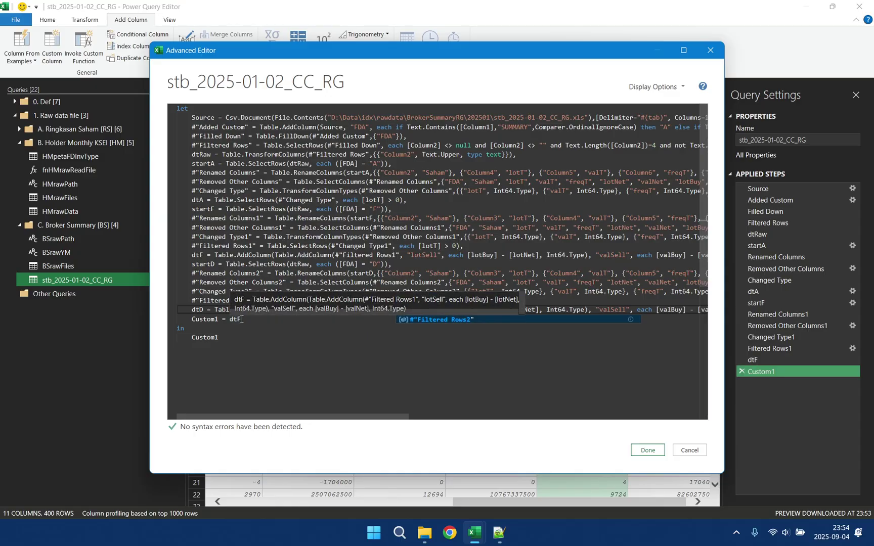
{"action": "left_click", "coordinate": [646, 450]}
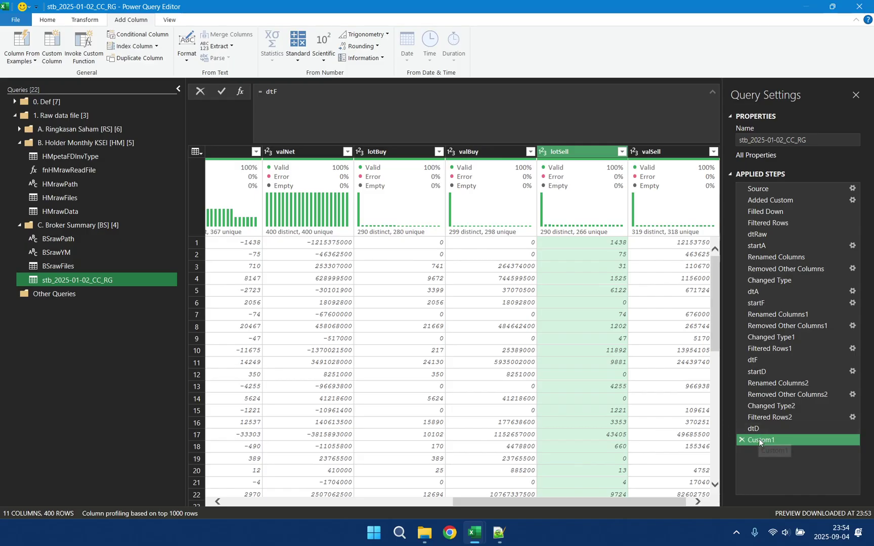
- Change the Custom1 step's formula to Table.Combine({dtA,dtF,dtD}) to append the three section tables
{"action": "double_click", "coordinate": [280, 92]}
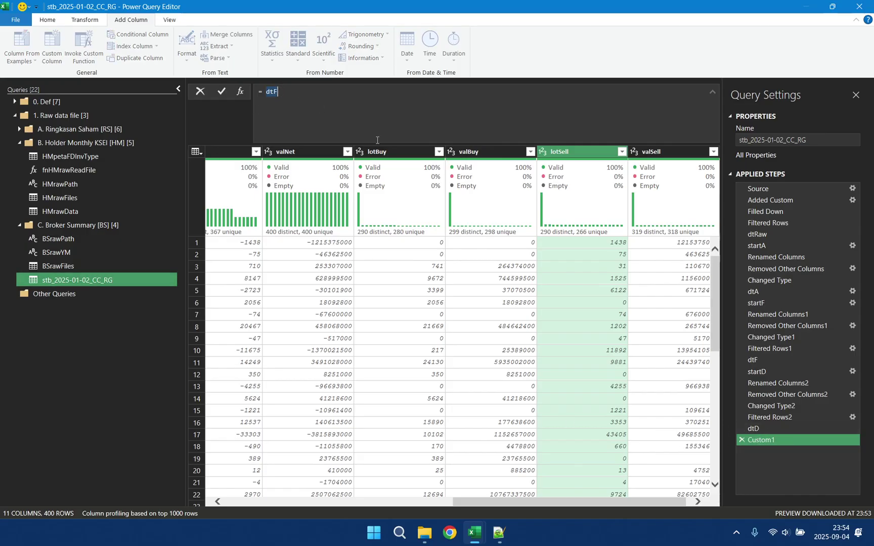
{"action": "type", "text": "Tab"}
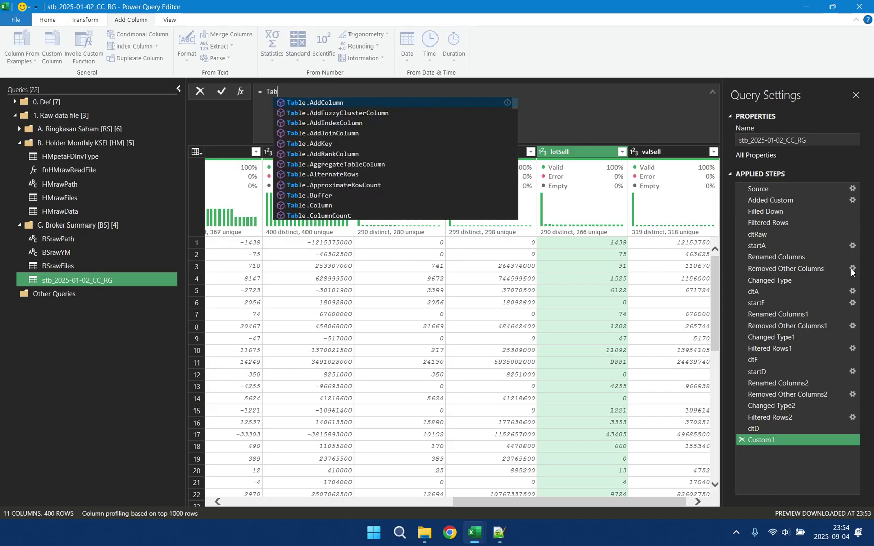
{"action": "type", "text": "le.Combi"}
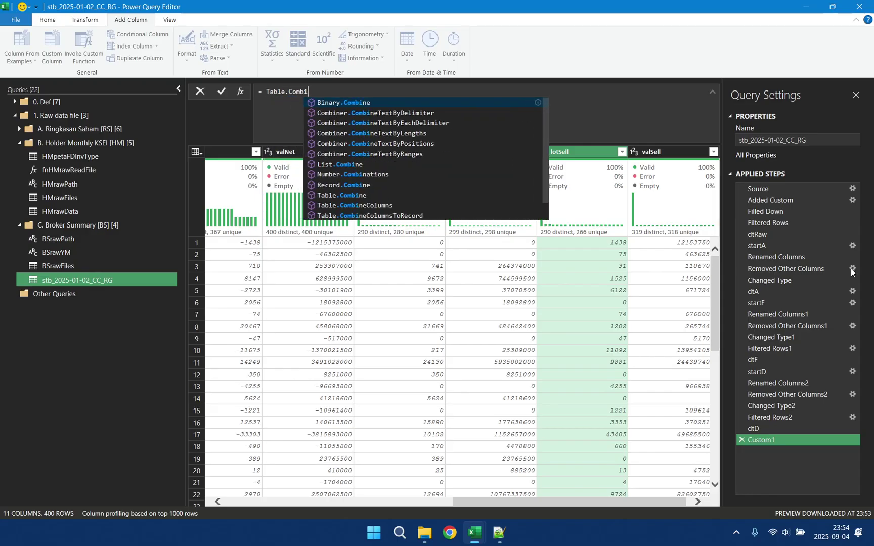
{"action": "type", "text": "ne({"}
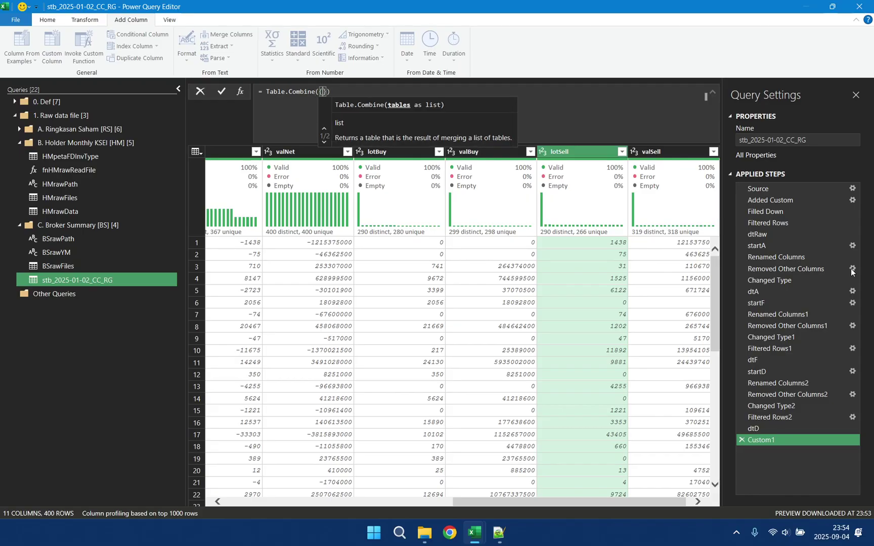
{"action": "type", "text": "dtA"}
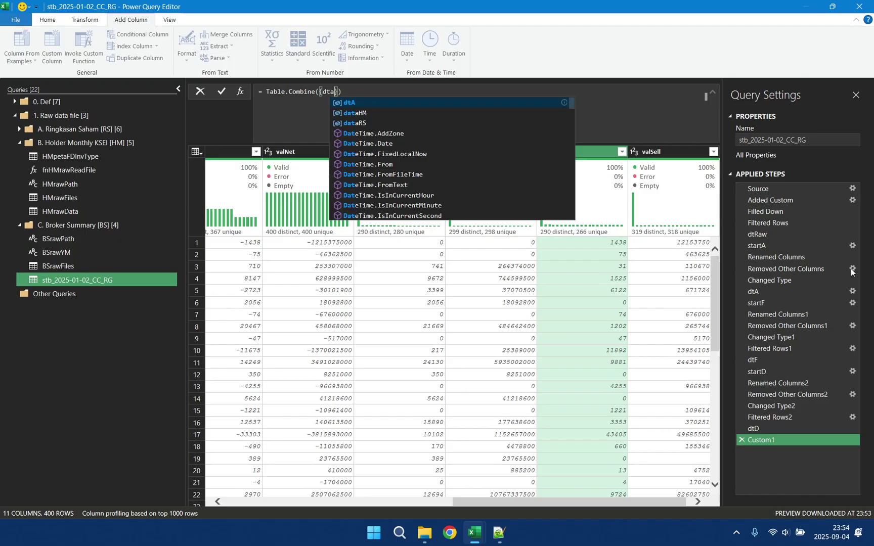
{"action": "type", "text": ",dtF"}
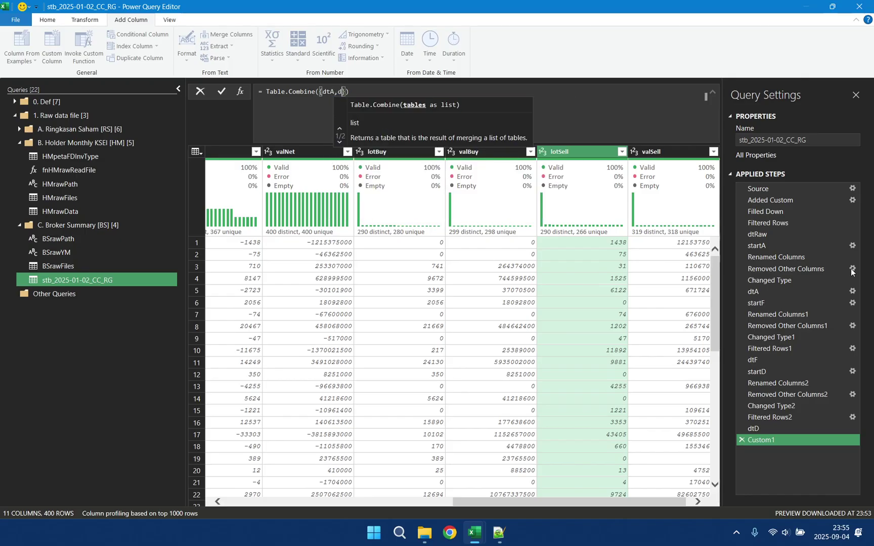
{"action": "type", "text": ",dt"}
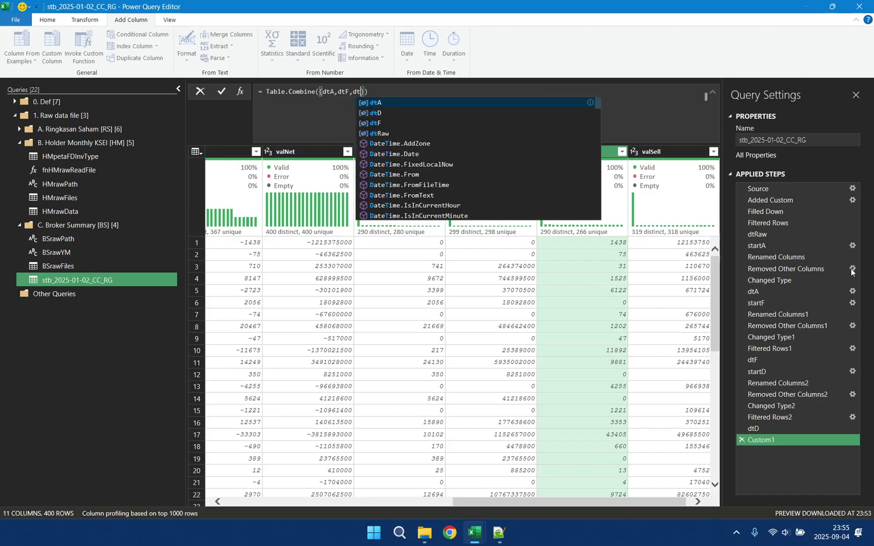
{"action": "type", "text": "D"}
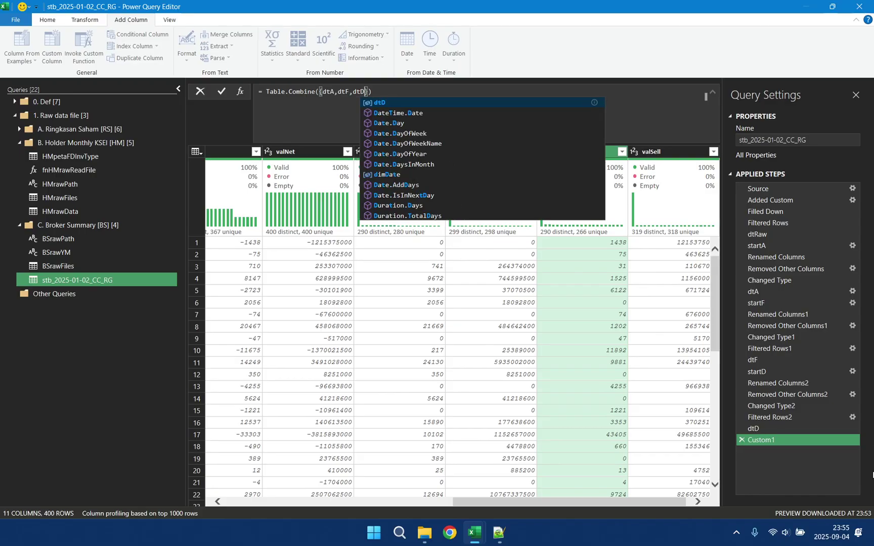
{"action": "key", "text": "Return"}
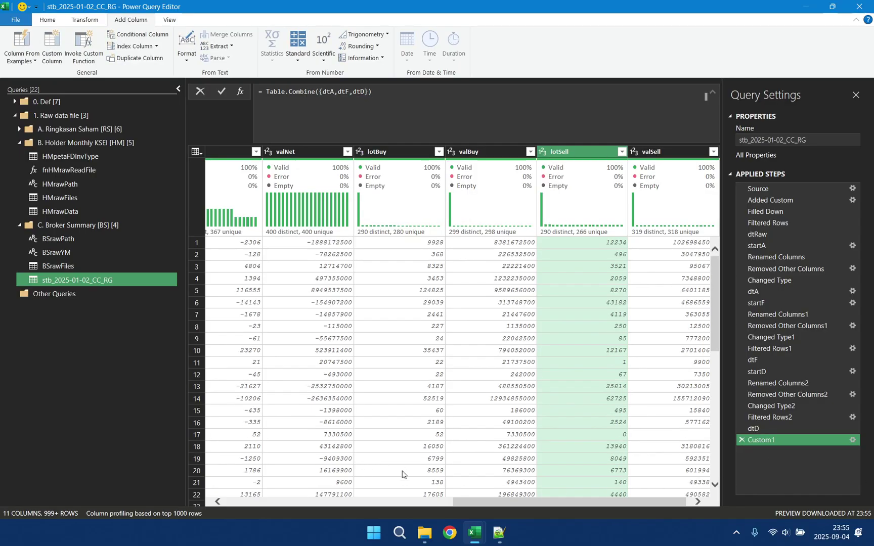
{"action": "left_click_drag", "start_coordinate": [482, 500], "coordinate": [582, 505]}
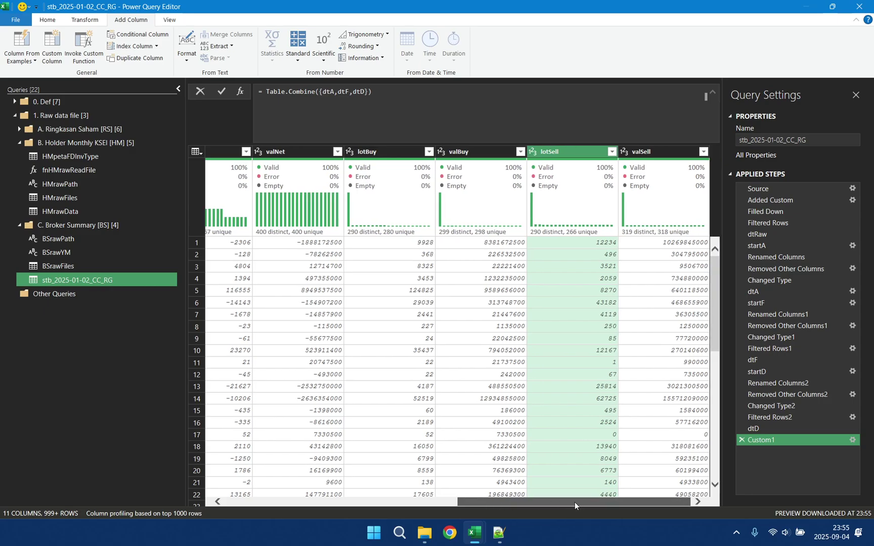
{"action": "left_click_drag", "start_coordinate": [493, 502], "coordinate": [183, 505]}
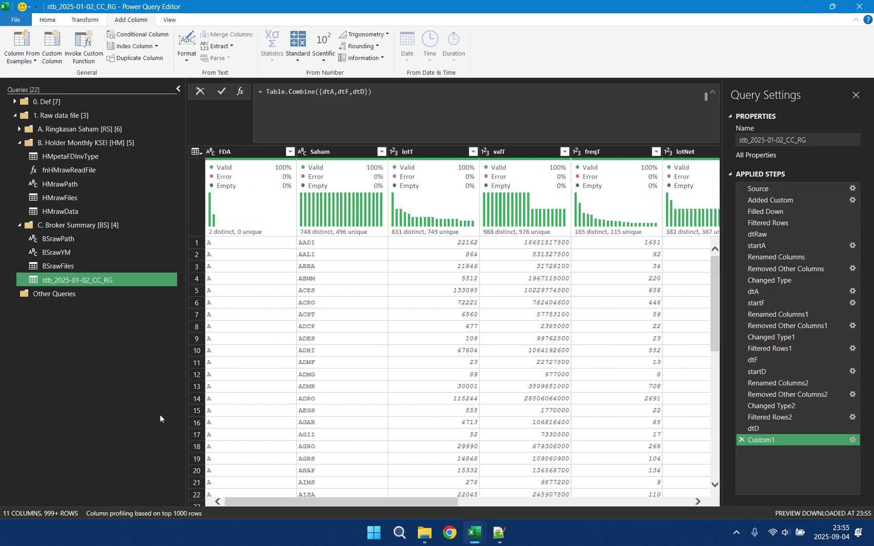
- Rename the stb_2025-01-02_CC_RG query to fnBSrawReadFile
{"action": "right_click", "coordinate": [102, 279]}
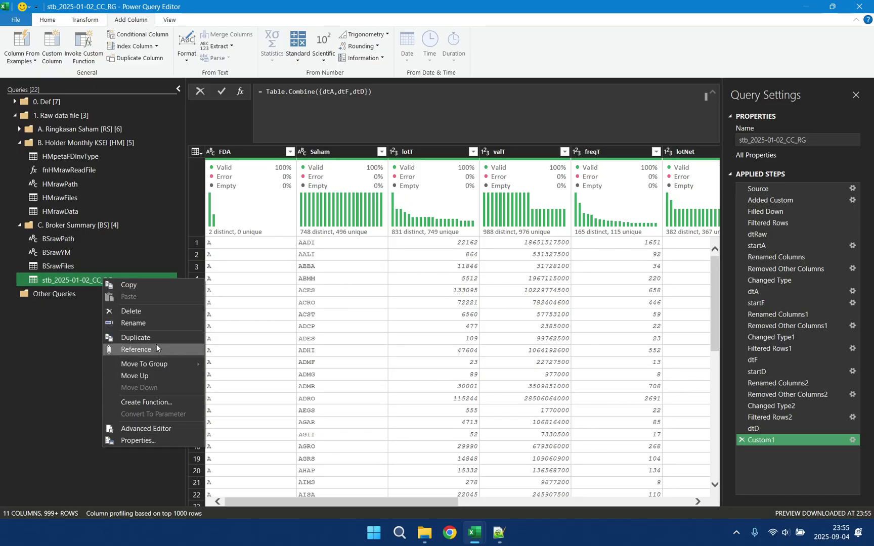
{"action": "left_click", "coordinate": [153, 324]}
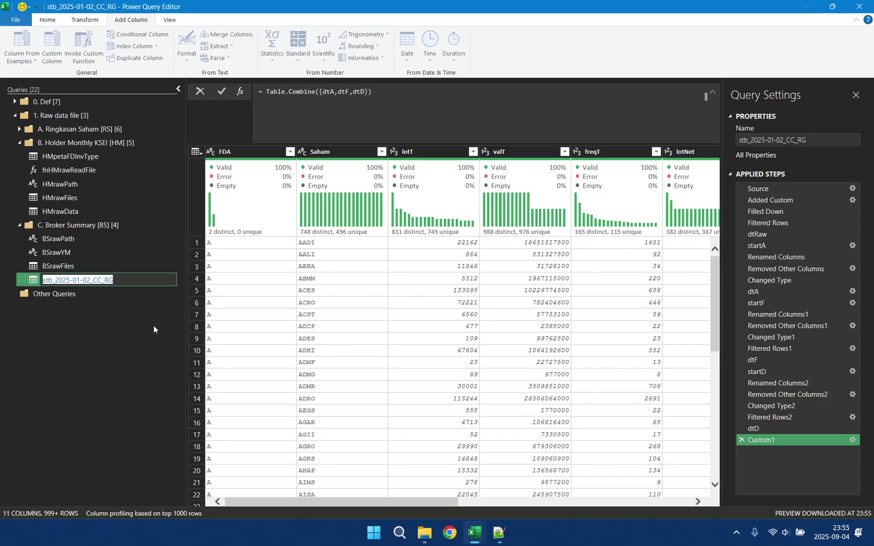
{"action": "type", "text": "fnBSraw"}
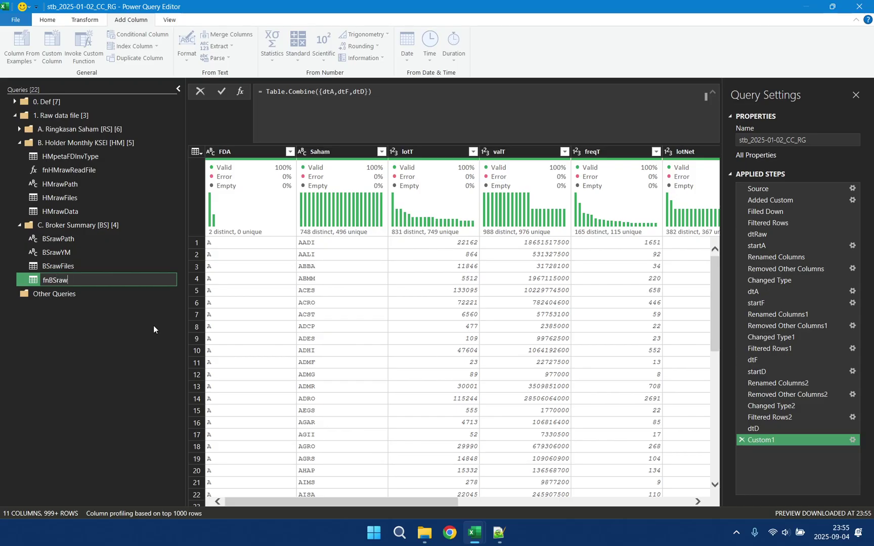
{"action": "type", "text": "ReadFile"}
{"action": "key", "text": "Return"}
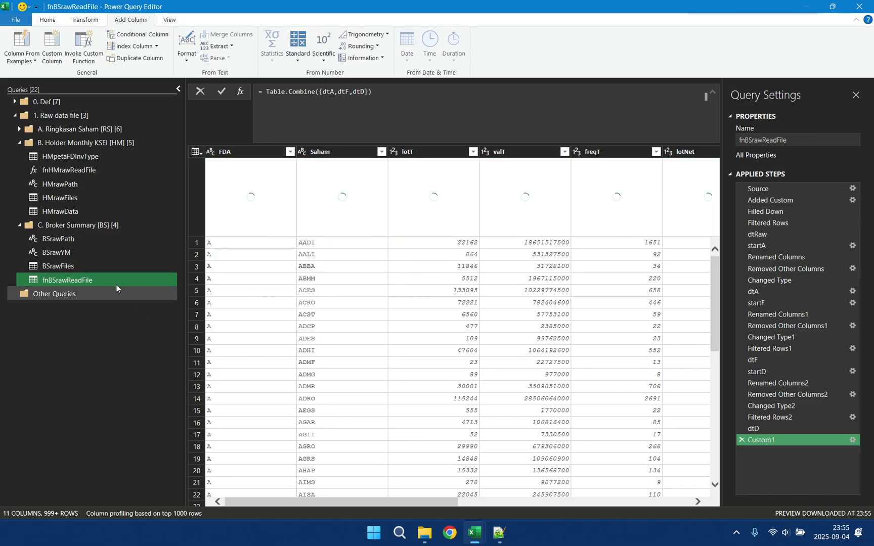
- In the code of fnBSrawReadFile, duplicate the Source line and comment out the first copy with //
{"action": "right_click", "coordinate": [86, 280]}
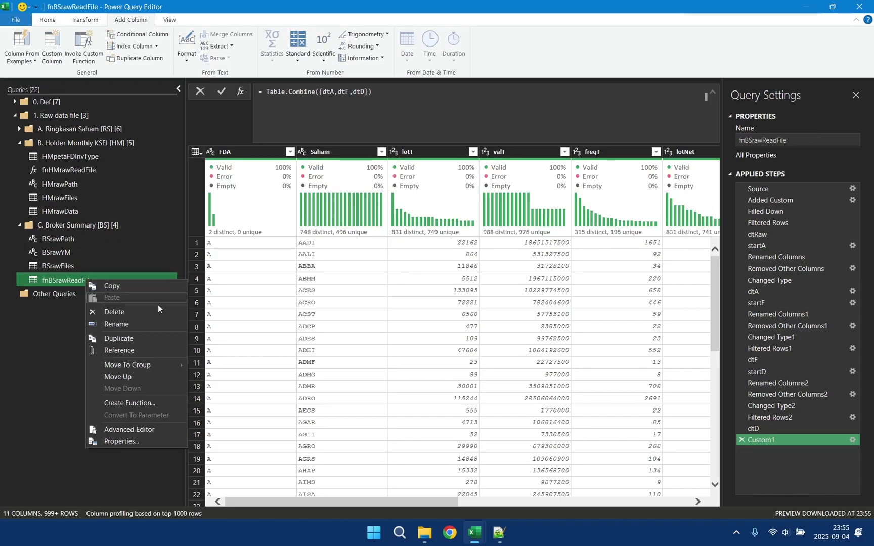
{"action": "left_click", "coordinate": [129, 428]}
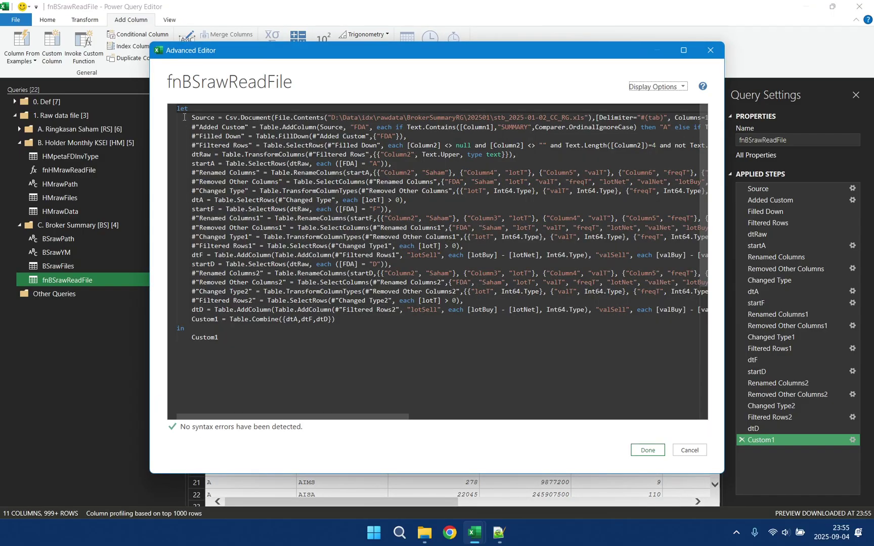
{"action": "left_click", "coordinate": [181, 117]}
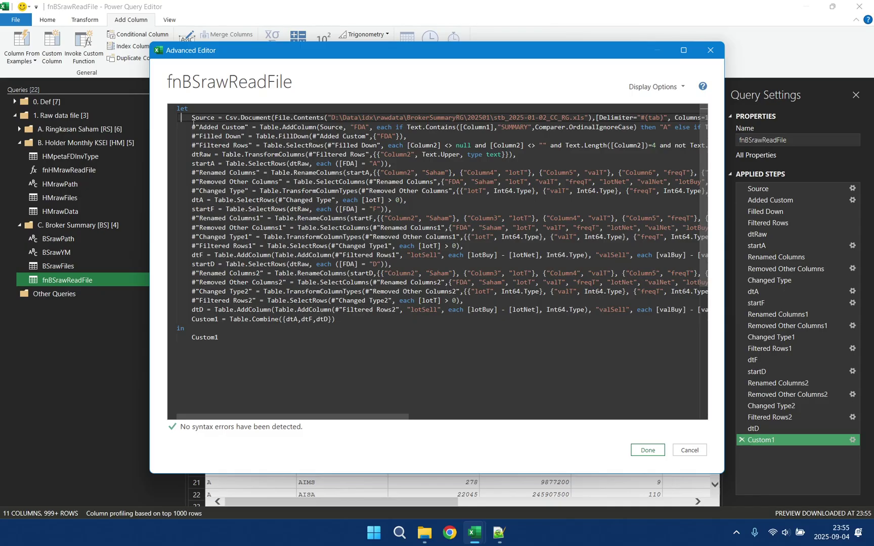
{"action": "key", "text": "shift+Down"}
{"action": "key", "text": "ctrl+c"}
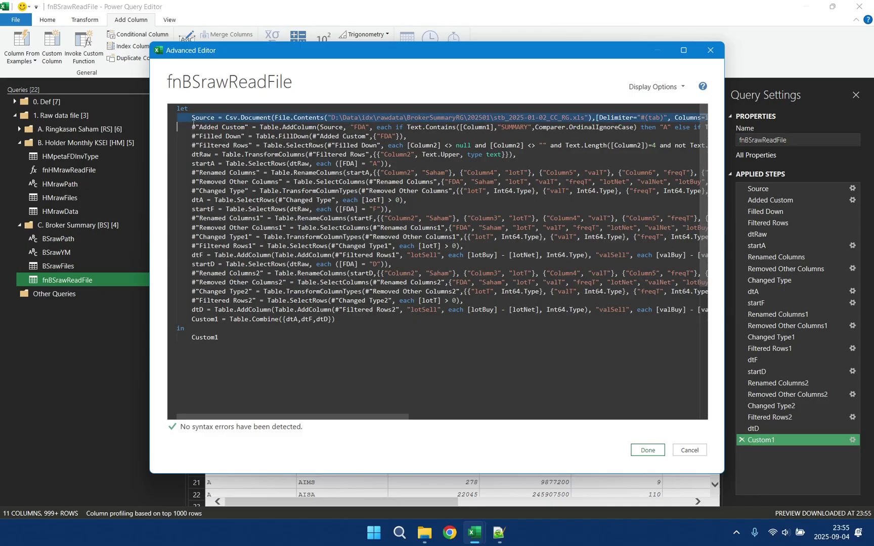
{"action": "key", "text": "shift+Up"}
{"action": "key", "text": "ctrl+v"}
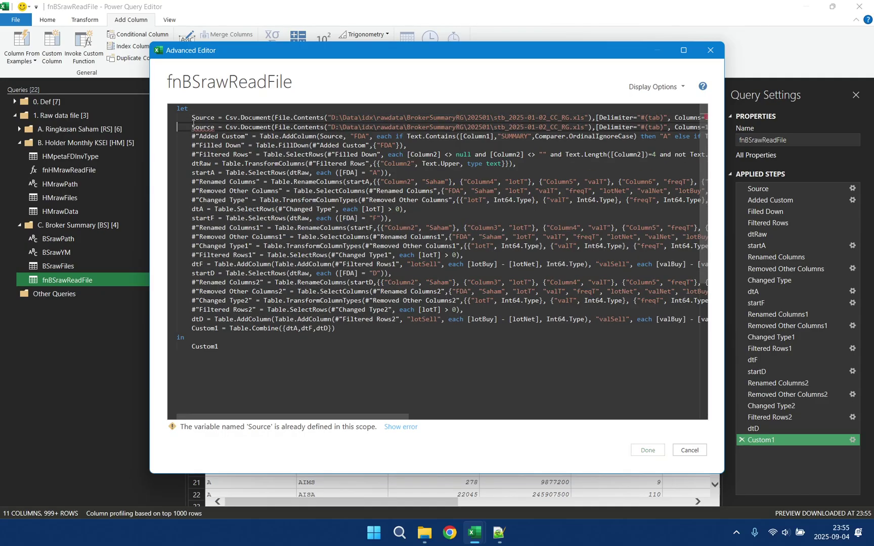
{"action": "key", "text": "Up"}
{"action": "key", "text": "ctrl+Right"}
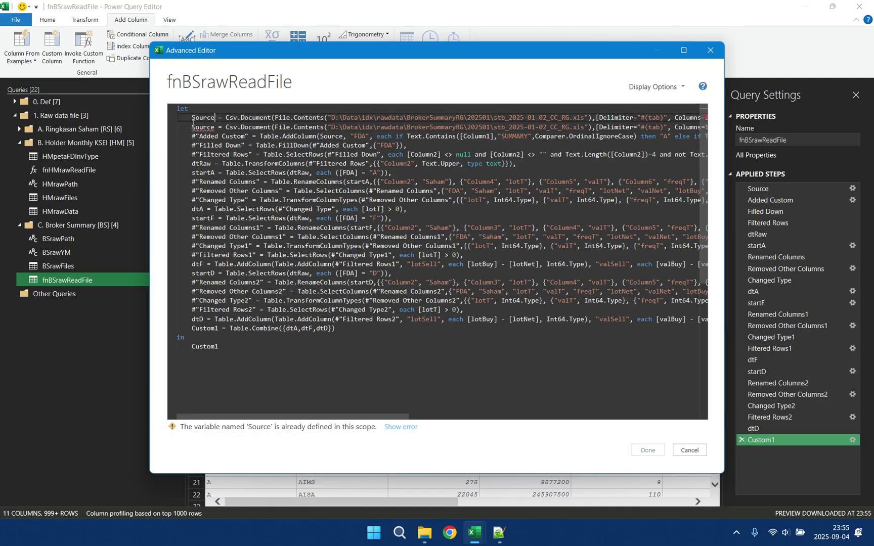
{"action": "type", "text": "//"}
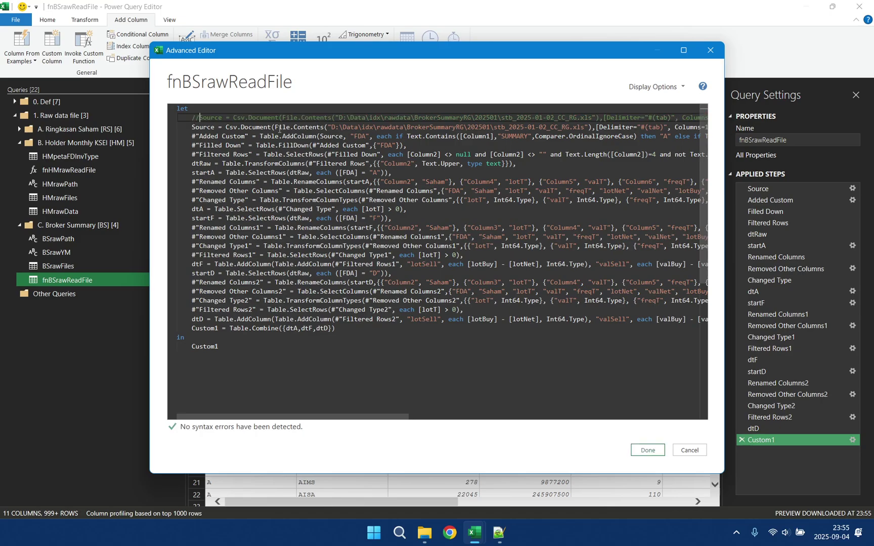
- In the active Source line, replace the whole File.Contents expression inside Csv.Document with the variable file
{"action": "left_click", "coordinate": [276, 127]}
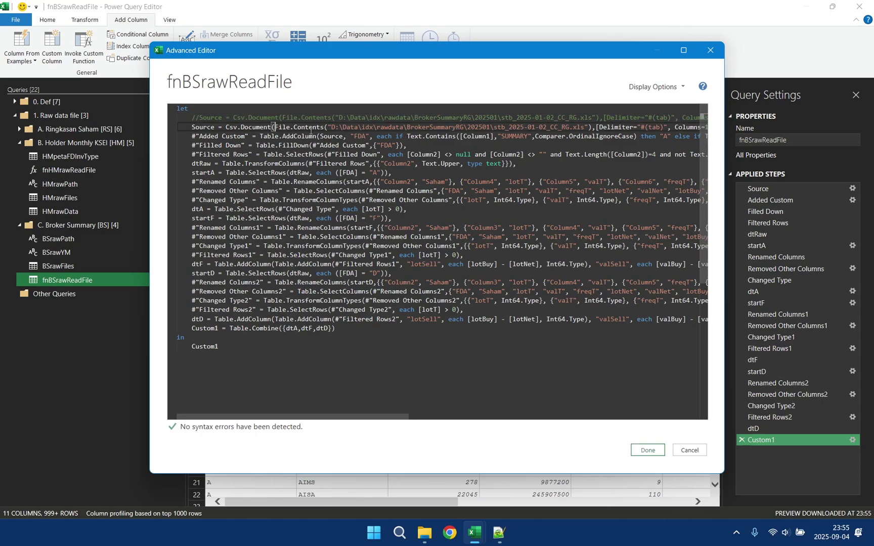
{"action": "left_click", "coordinate": [593, 127], "text": "shift"}
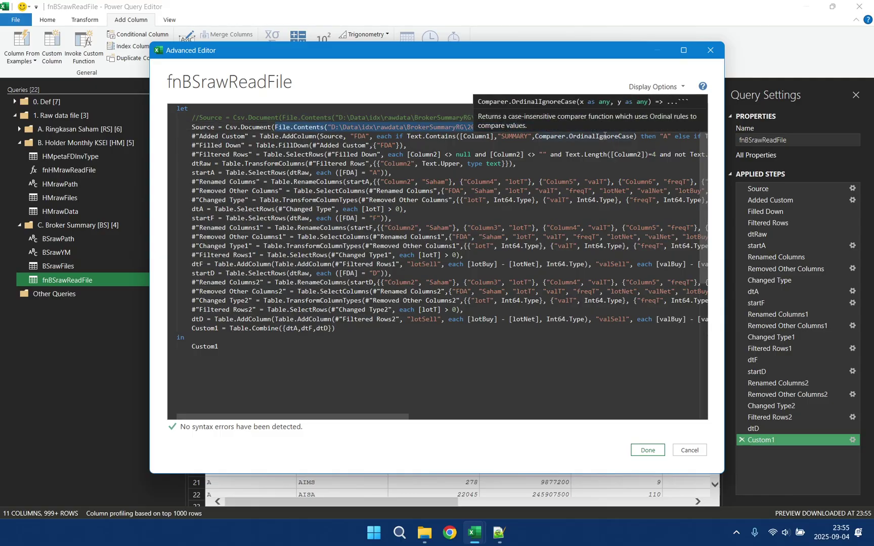
{"action": "key", "text": "BackSpace"}
{"action": "type", "text": "file ,[Delimiter=\"#(tab)\", Columns=15]),"}
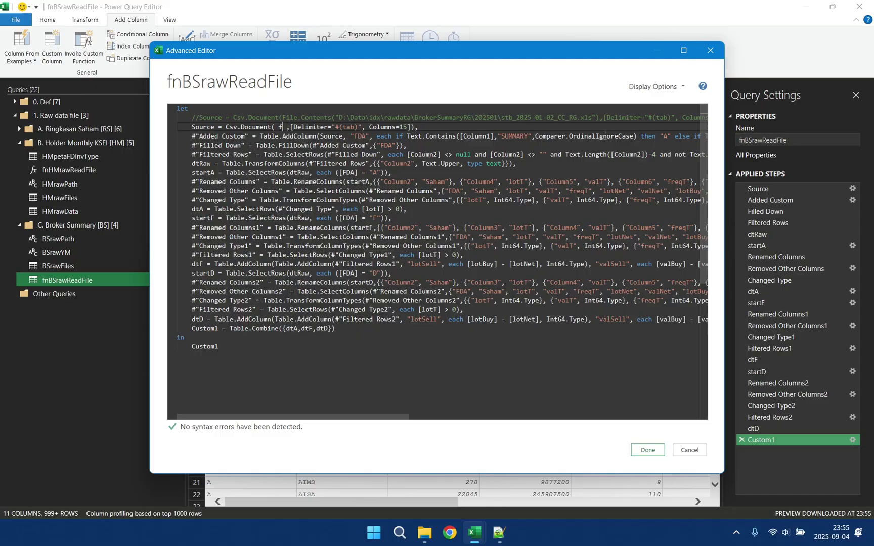
- Add the function header (file as any)=> above let, apply the code, and move fnBSrawReadFile to the start of the Broker Summary group
{"action": "left_click", "coordinate": [180, 109]}
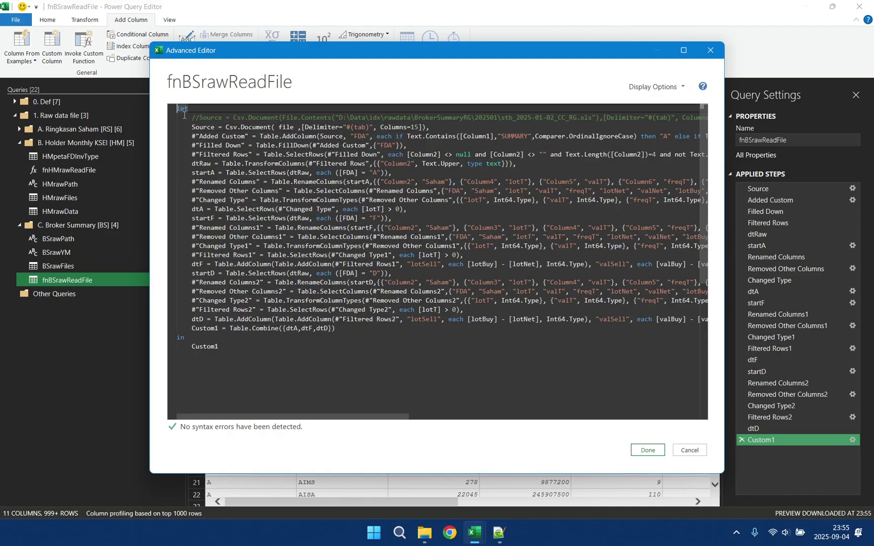
{"action": "key", "text": "Return"}
{"action": "type", "text": "("}
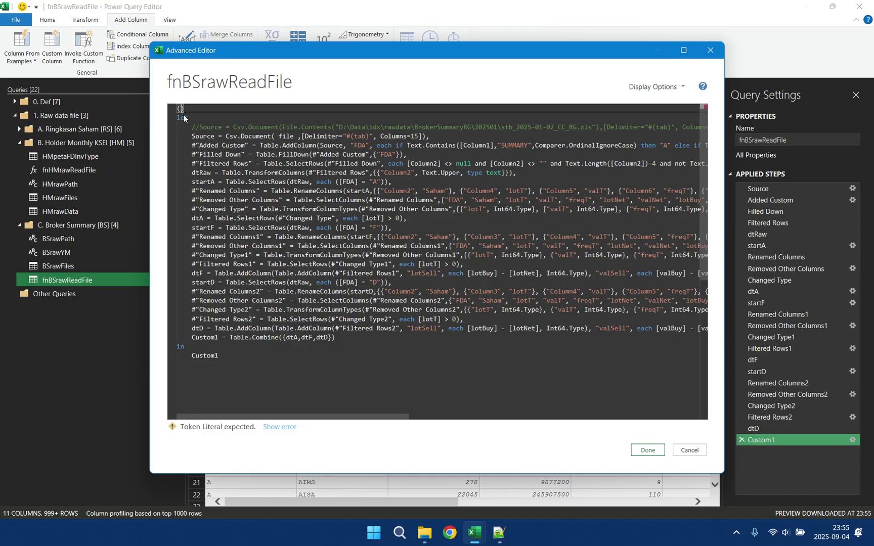
{"action": "type", "text": "file as an"}
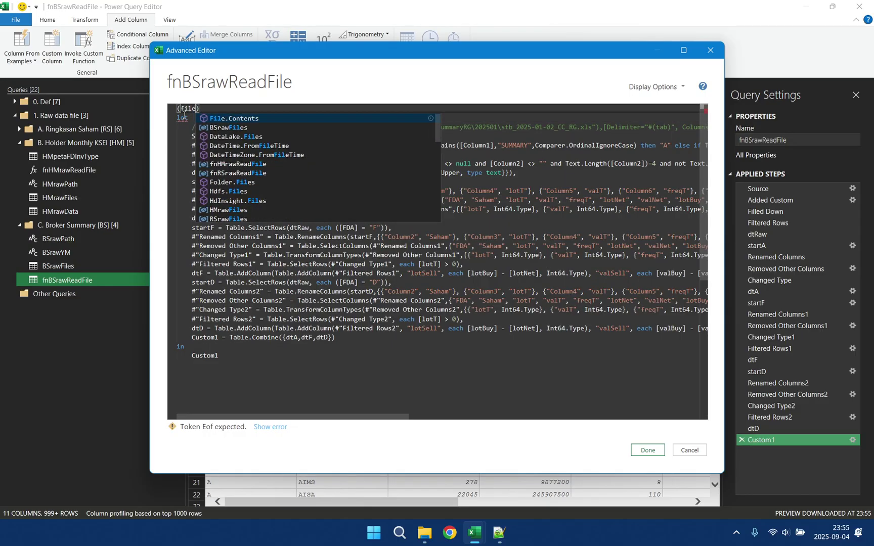
{"action": "type", "text": "y"}
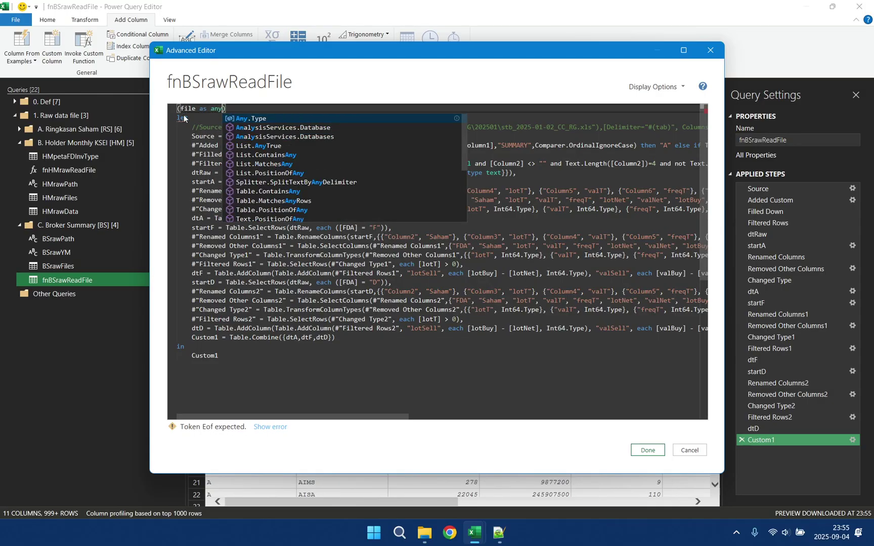
{"action": "key", "text": "Escape"}
{"action": "type", "text": "=>"}
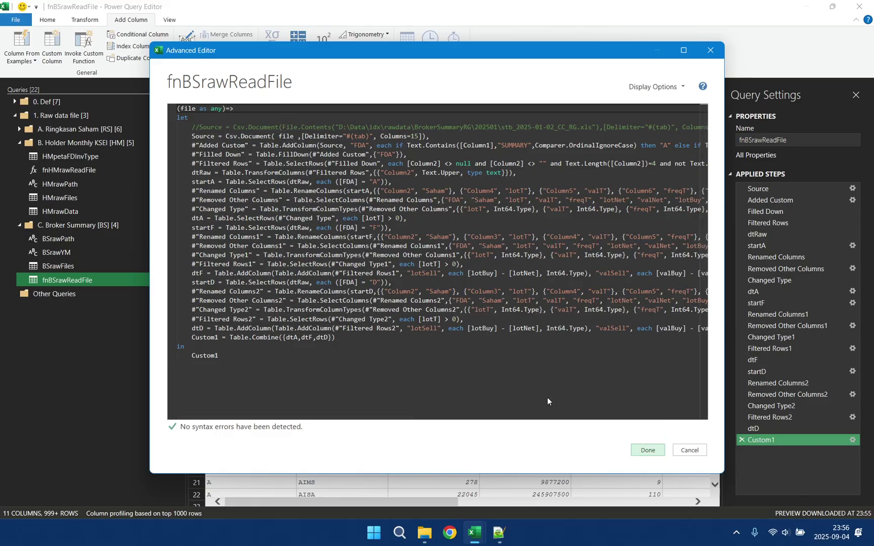
{"action": "left_click", "coordinate": [648, 450]}
{"action": "left_click_drag", "start_coordinate": [127, 280], "coordinate": [88, 237]}
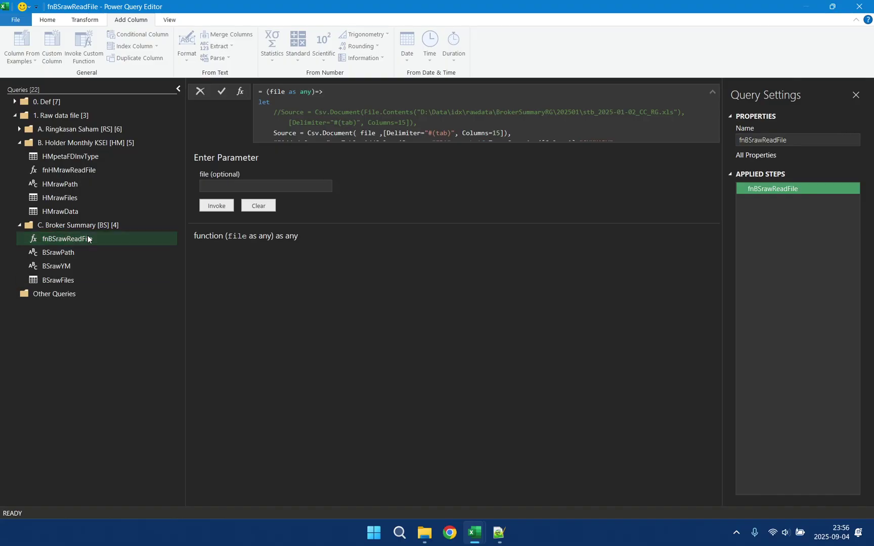
- In BSrawFiles, add a column named Data by invoking fnBSrawReadFile with the Content column as file, and preview the first row's table
{"action": "left_click", "coordinate": [83, 281]}
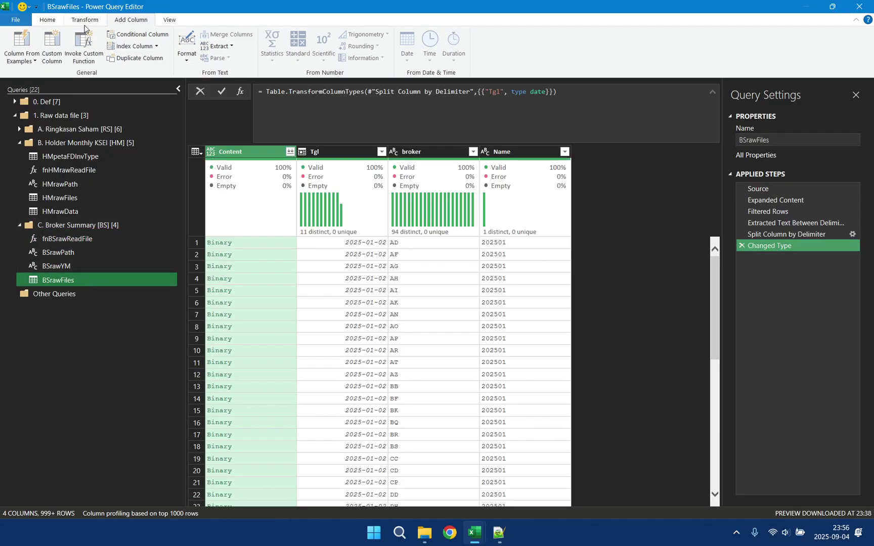
{"action": "left_click", "coordinate": [83, 56]}
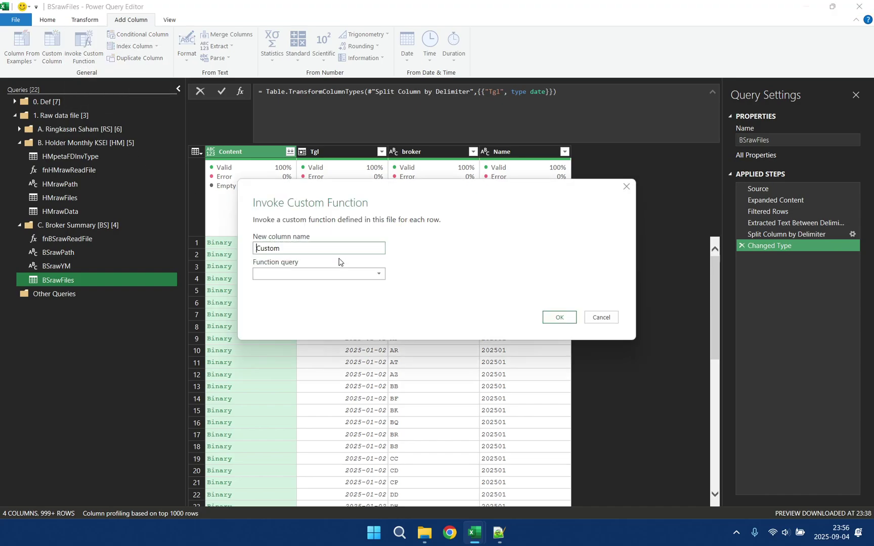
{"action": "double_click", "coordinate": [308, 250]}
{"action": "type", "text": "Dat"}
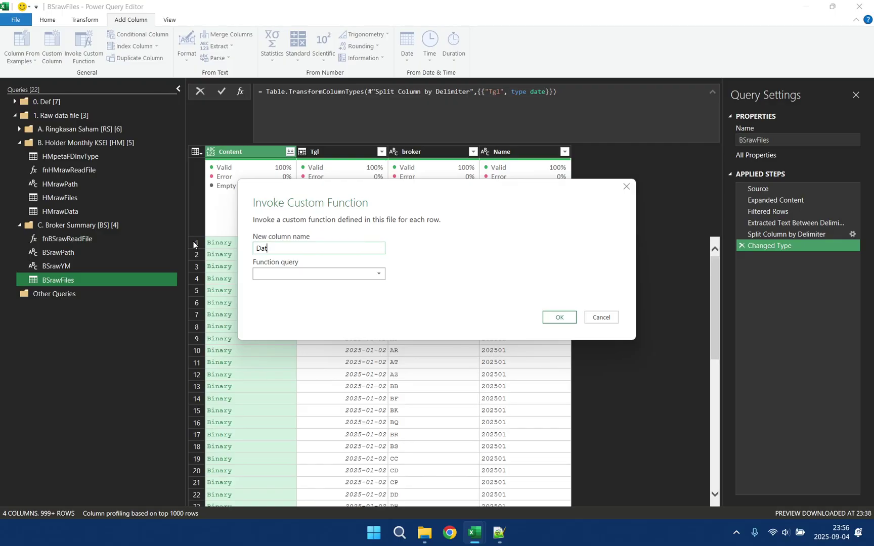
{"action": "type", "text": "a"}
{"action": "left_click", "coordinate": [276, 275]}
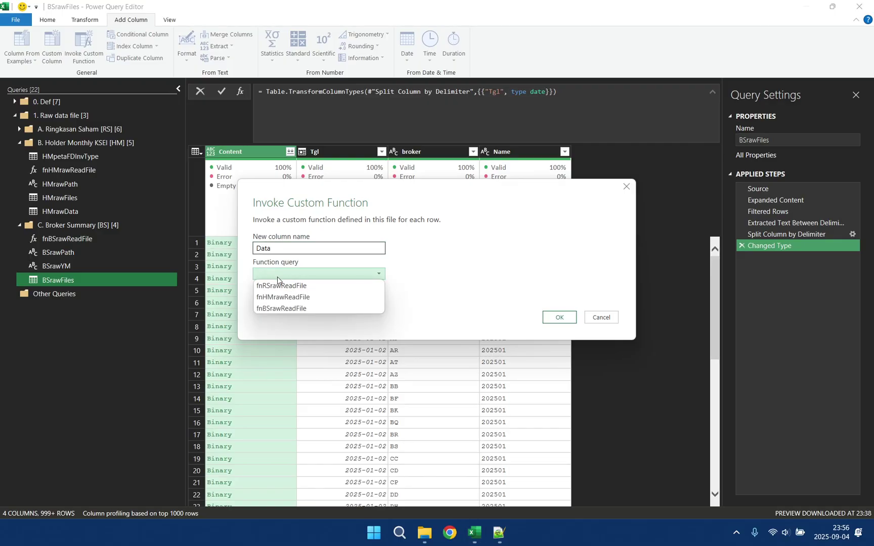
{"action": "left_click", "coordinate": [294, 308]}
{"action": "left_click", "coordinate": [262, 300]}
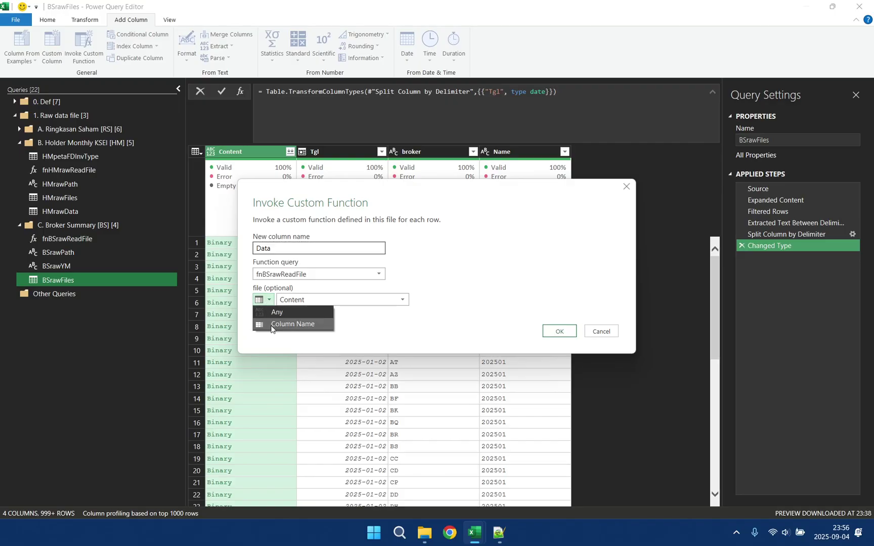
{"action": "left_click", "coordinate": [272, 324]}
{"action": "left_click", "coordinate": [302, 300]}
{"action": "left_click", "coordinate": [302, 311]}
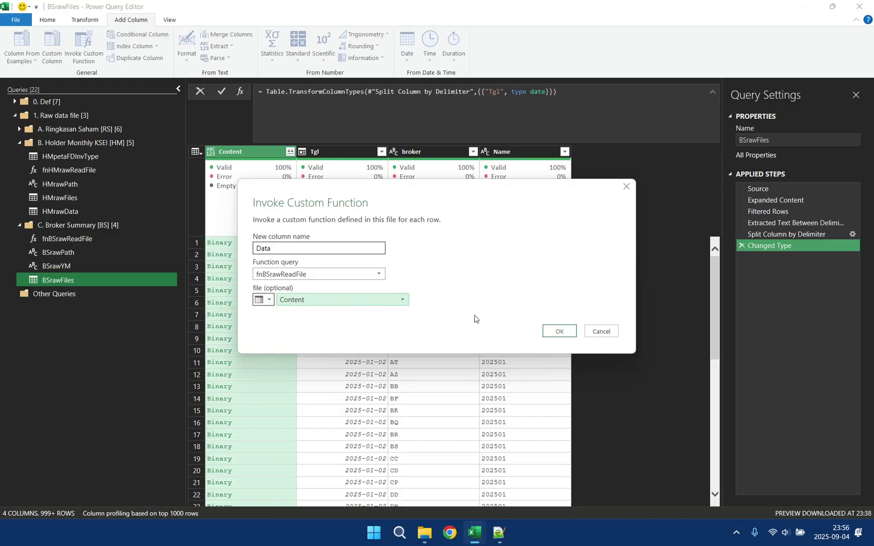
{"action": "left_click", "coordinate": [558, 331]}
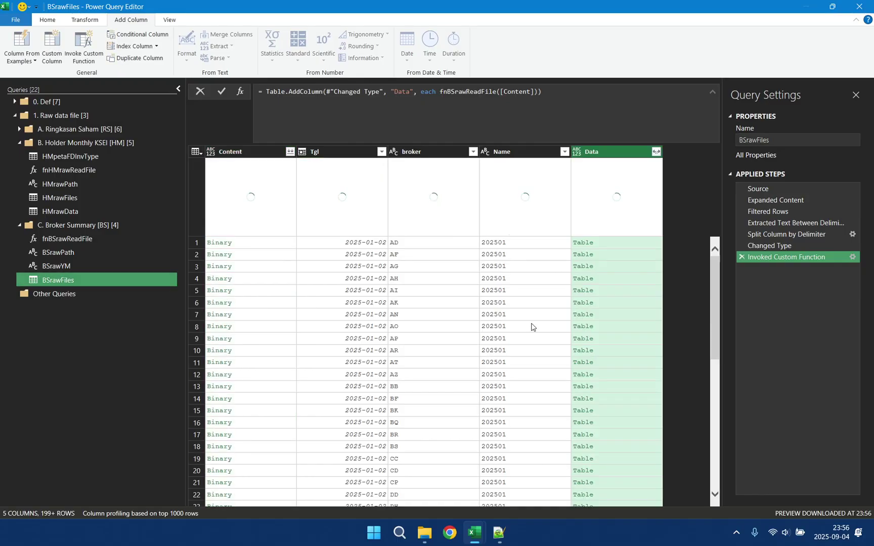
{"action": "left_click", "coordinate": [637, 247]}
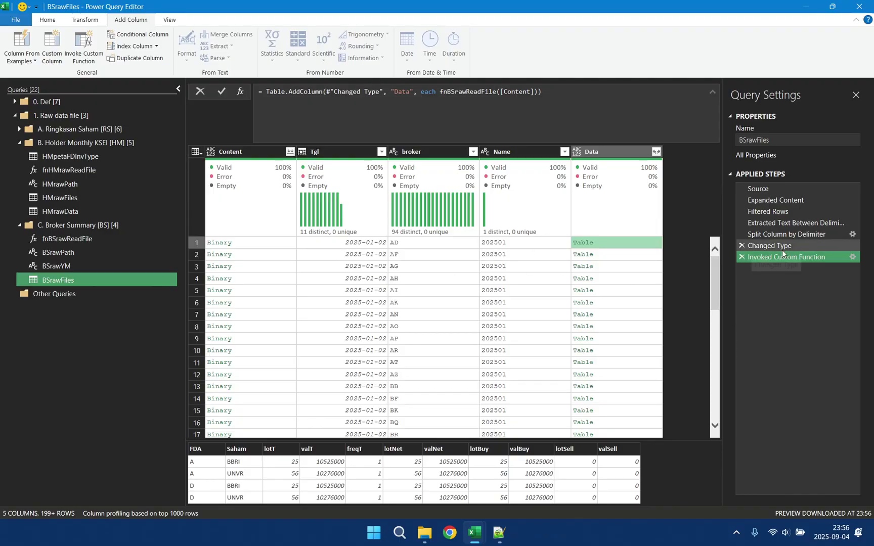
{"action": "left_click", "coordinate": [782, 288]}
- Keep only the Name, Tgl, broker and Data columns of BSrawFiles, in that order, removing all other columns
{"action": "left_click", "coordinate": [517, 157]}
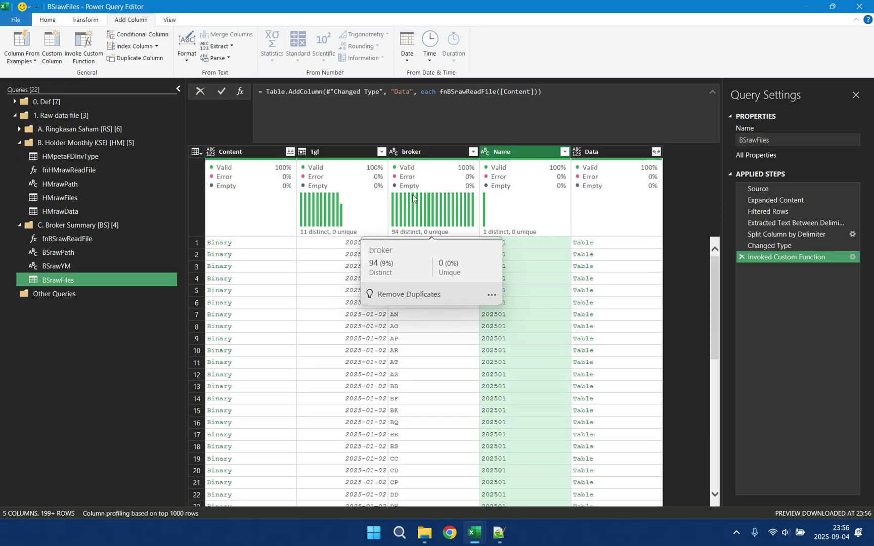
{"action": "left_click", "coordinate": [351, 150], "text": "ctrl"}
{"action": "left_click", "coordinate": [419, 150], "text": "ctrl"}
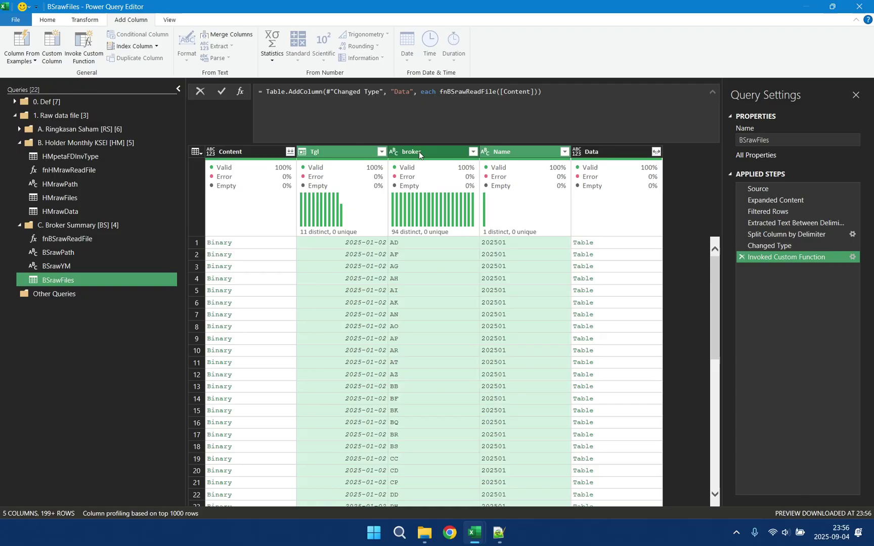
{"action": "left_click", "coordinate": [603, 150], "text": "ctrl"}
{"action": "right_click", "coordinate": [604, 153]}
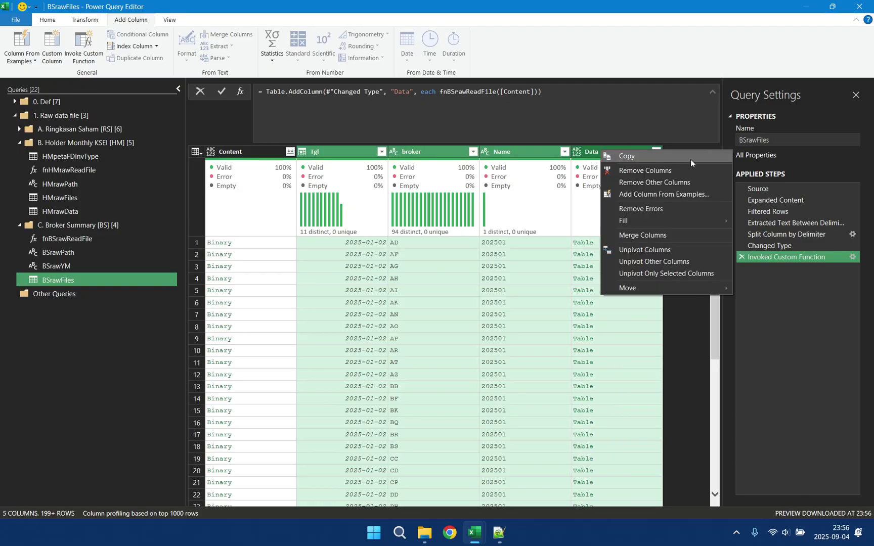
{"action": "left_click", "coordinate": [674, 183]}
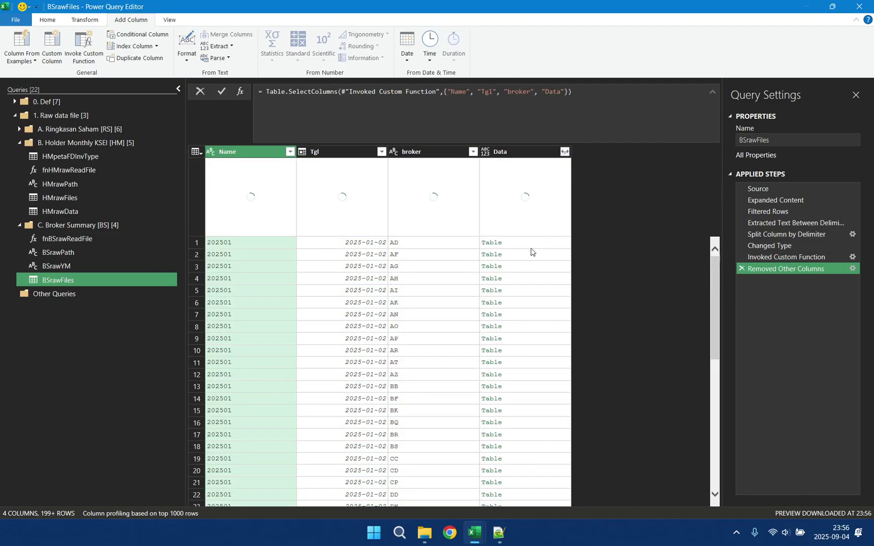
- Create a reference query from BSrawFiles and rename it BSrawData
{"action": "right_click", "coordinate": [89, 280]}
{"action": "left_click", "coordinate": [142, 350]}
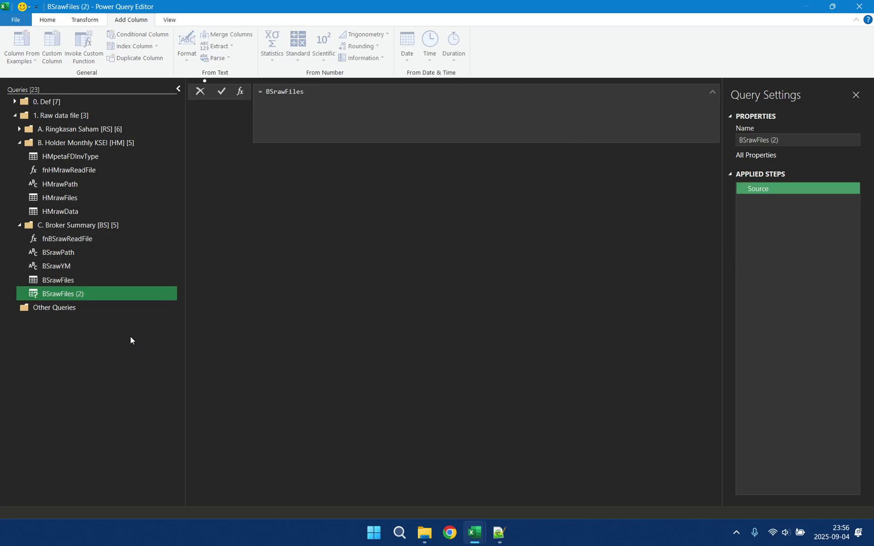
{"action": "right_click", "coordinate": [100, 296]}
{"action": "left_click", "coordinate": [132, 336]}
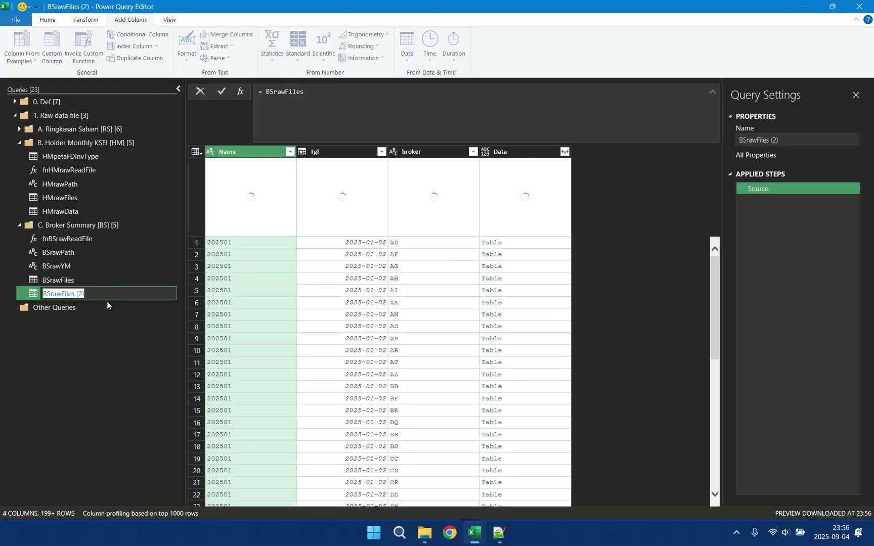
{"action": "left_click", "coordinate": [107, 293]}
{"action": "key", "text": "BackSpace"}
{"action": "key", "text": "BackSpace"}
{"action": "key", "text": "BackSpace"}
{"action": "key", "text": "BackSpace"}
{"action": "key", "text": "BackSpace"}
{"action": "key", "text": "BackSpace"}
{"action": "key", "text": "BackSpace"}
{"action": "key", "text": "BackSpace"}
{"action": "key", "text": "BackSpace"}
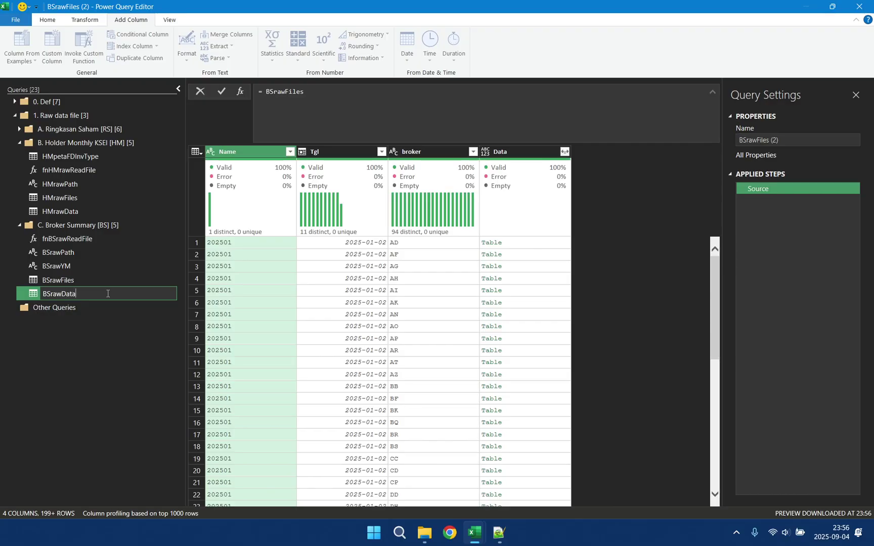
{"action": "key", "text": "Return"}
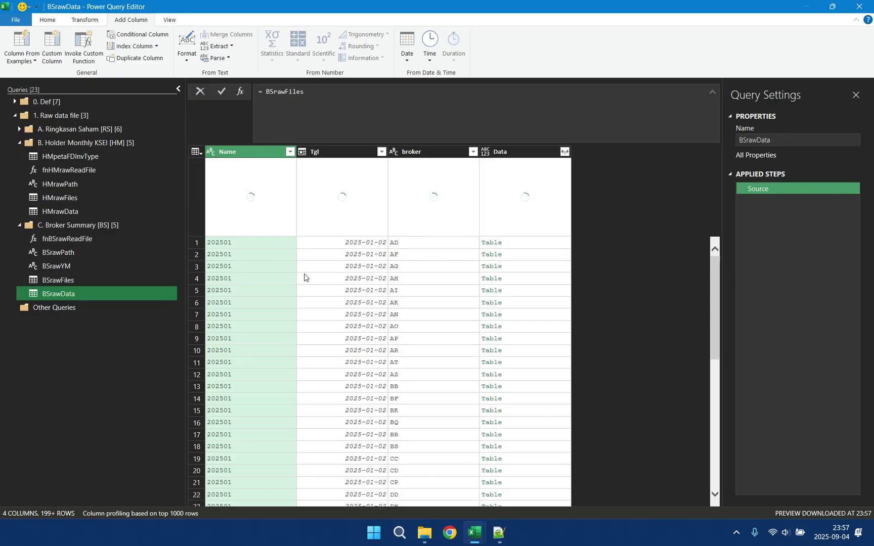
- Expand the Data column of BSrawData into all its nested columns, without the original column name as prefix
{"action": "left_click", "coordinate": [564, 152]}
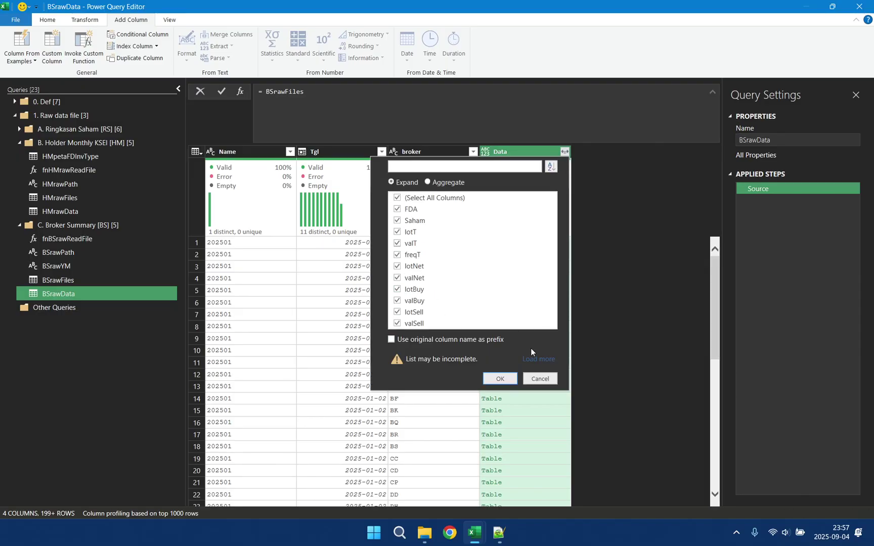
{"action": "left_click", "coordinate": [500, 378]}
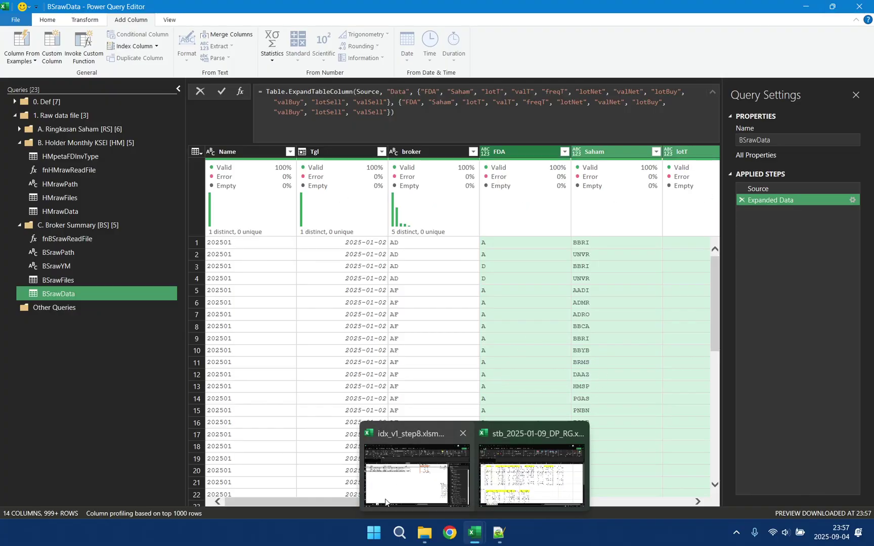
{"action": "mouse_move", "coordinate": [292, 500]}
{"action": "left_mouse_down"}
{"action": "mouse_move", "coordinate": [625, 490]}
{"action": "mouse_move", "coordinate": [303, 488]}
{"action": "left_mouse_up"}
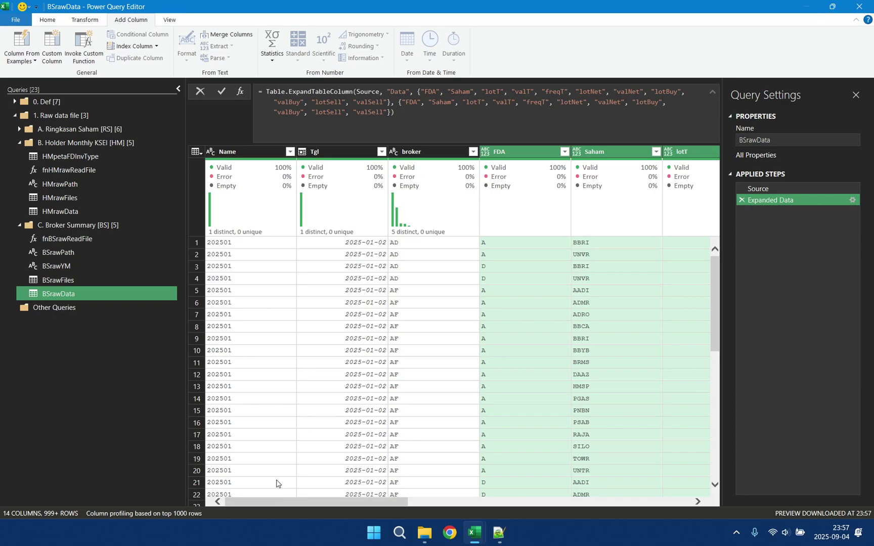
- Set the data type of the FDA and Saham columns to Text
{"action": "left_click", "coordinate": [517, 155]}
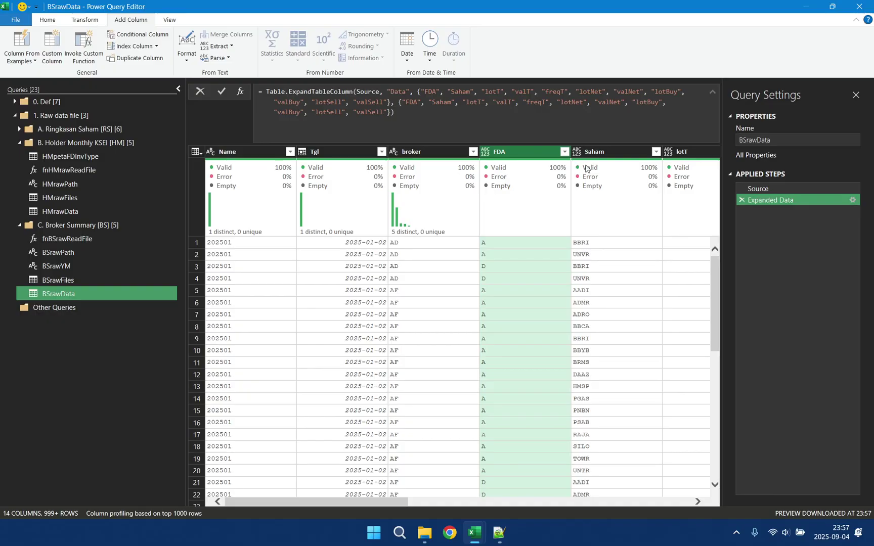
{"action": "left_click", "coordinate": [613, 154], "text": "ctrl"}
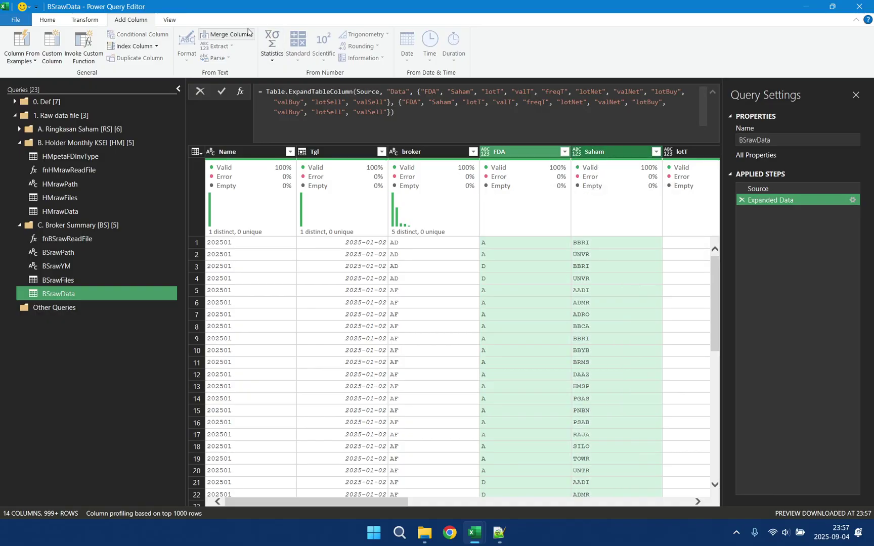
{"action": "left_click", "coordinate": [79, 21]}
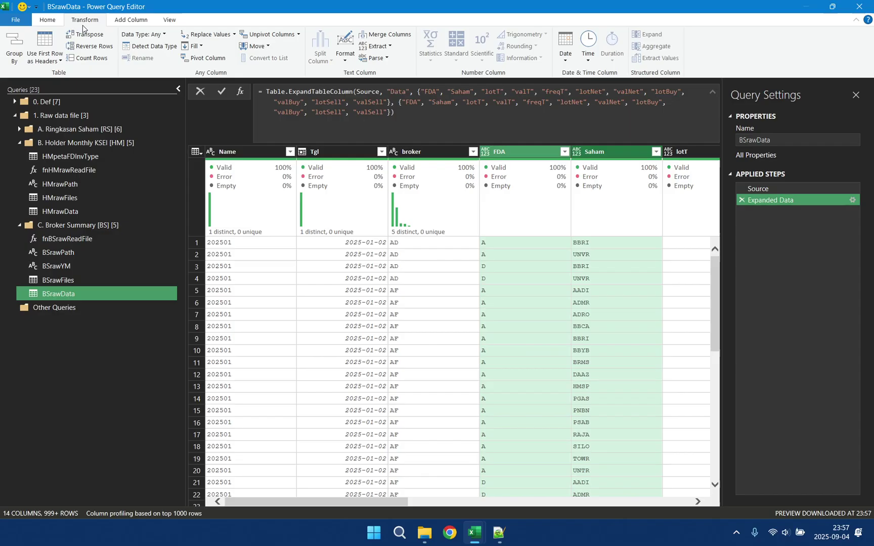
{"action": "left_click", "coordinate": [52, 23]}
{"action": "left_click", "coordinate": [328, 34]}
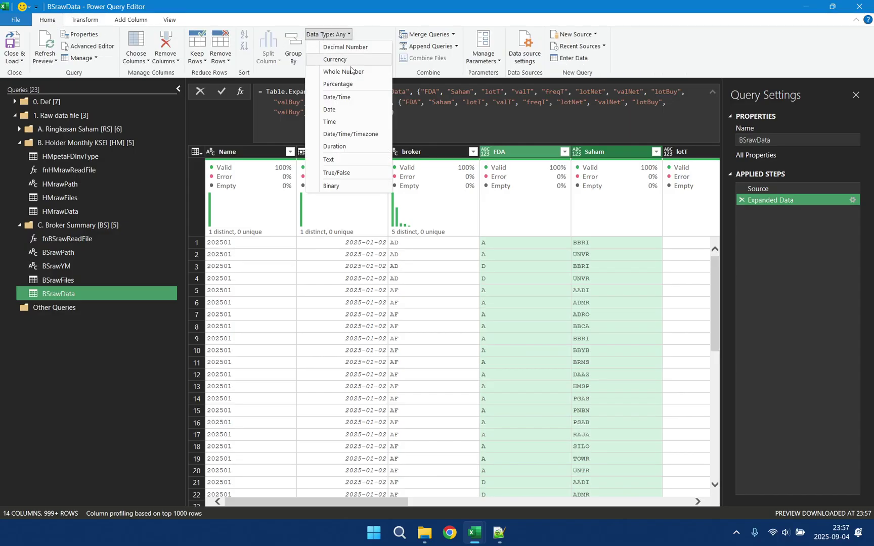
{"action": "left_click", "coordinate": [340, 160]}
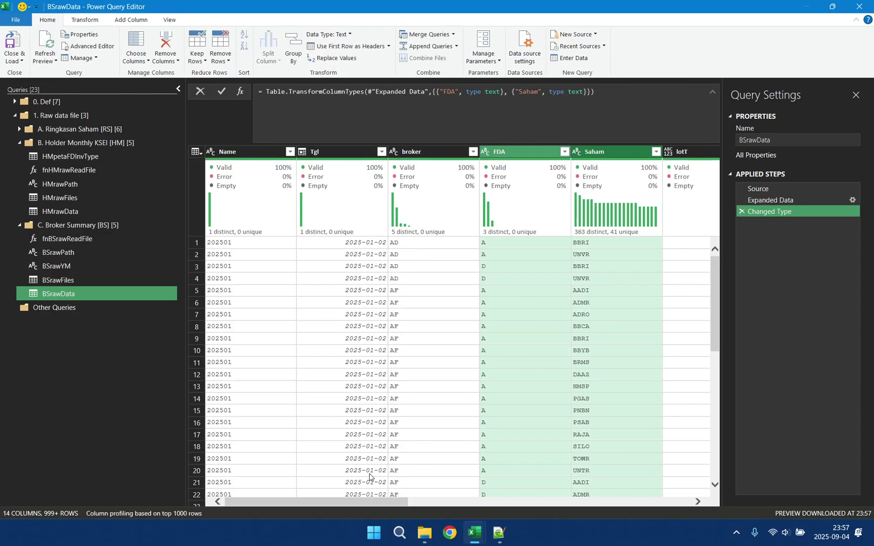
- Set the data type of all numeric columns from lotT through valSell to Whole Number
{"action": "left_click_drag", "start_coordinate": [360, 501], "coordinate": [648, 499]}
{"action": "left_click", "coordinate": [410, 152]}
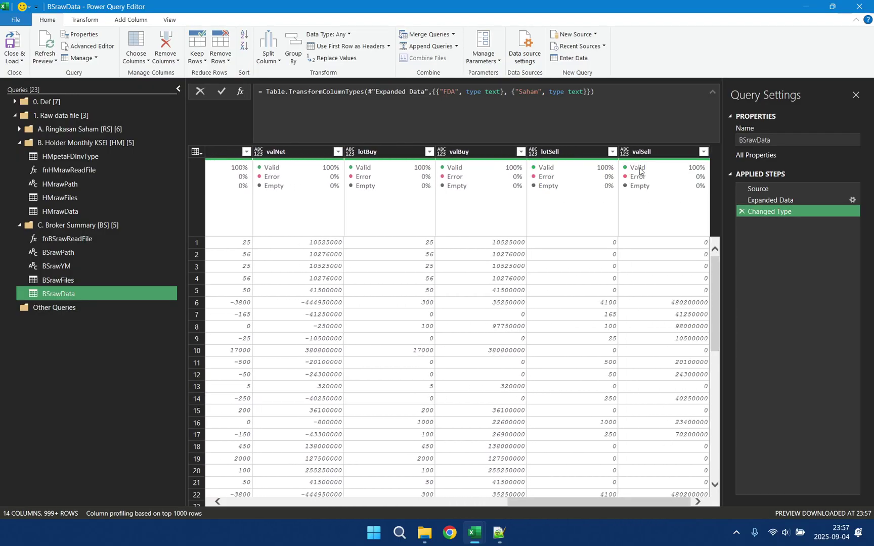
{"action": "left_click", "coordinate": [661, 150], "text": "shift"}
{"action": "left_click", "coordinate": [320, 36]}
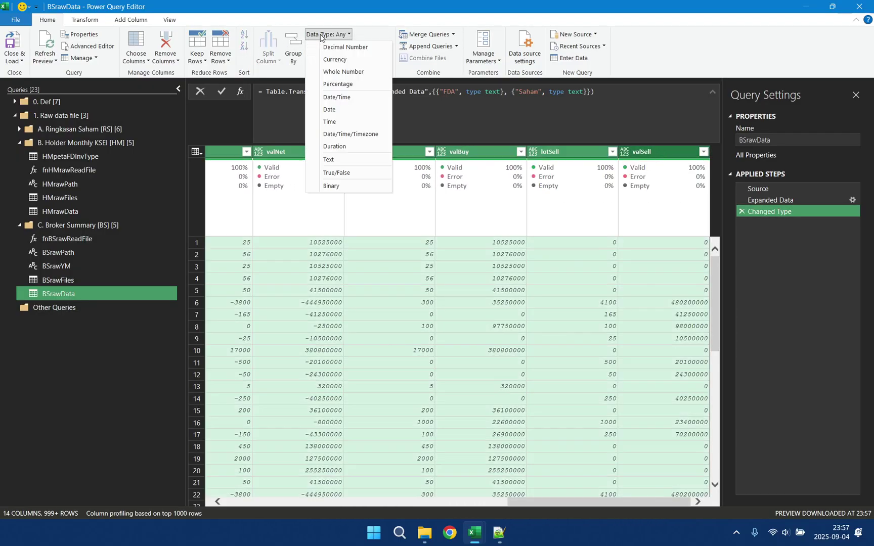
{"action": "left_click", "coordinate": [349, 72]}
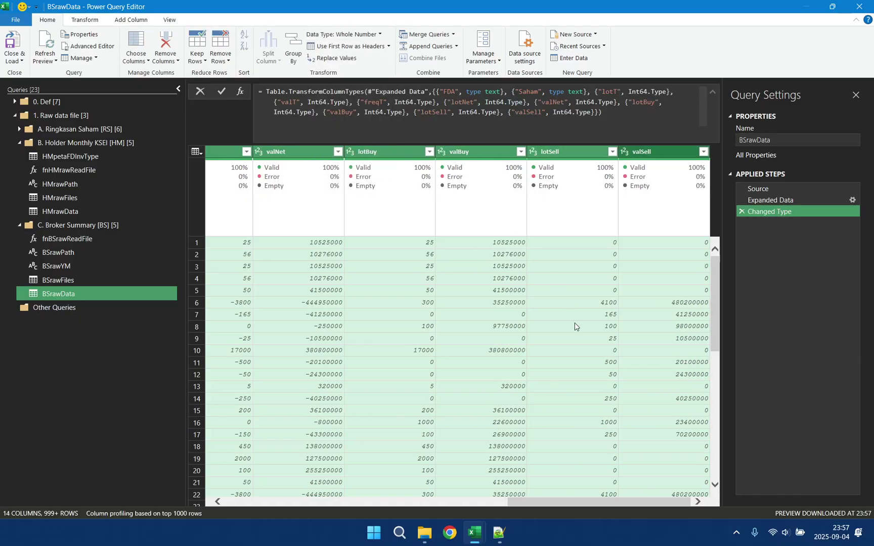
- Filter the lotT column to exclude empty values and add the condition [lotT]>0 to the row filter formula
{"action": "left_click_drag", "start_coordinate": [553, 501], "coordinate": [359, 505]}
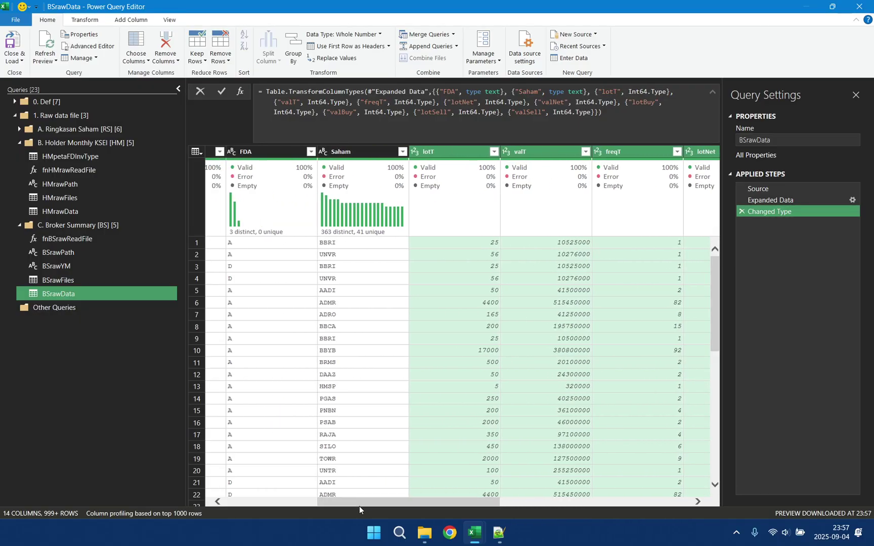
{"action": "left_click", "coordinate": [494, 151]}
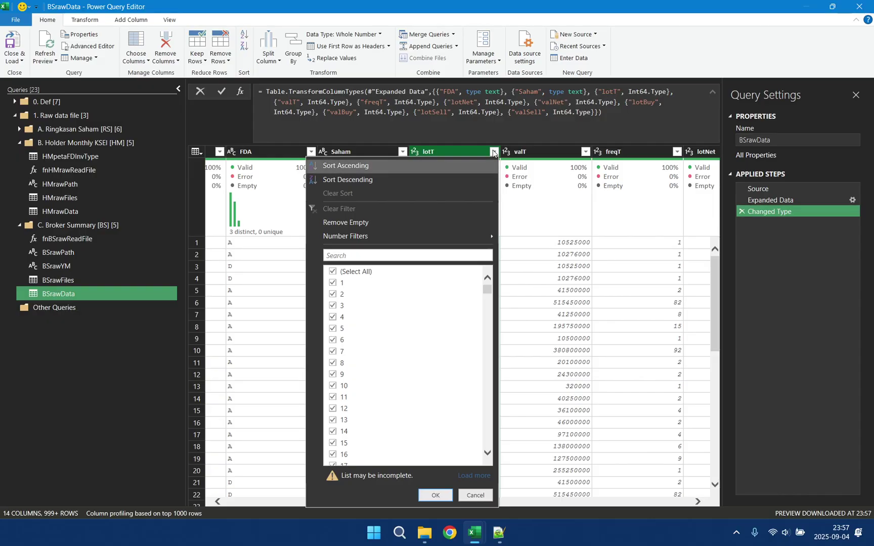
{"action": "left_click", "coordinate": [389, 222]}
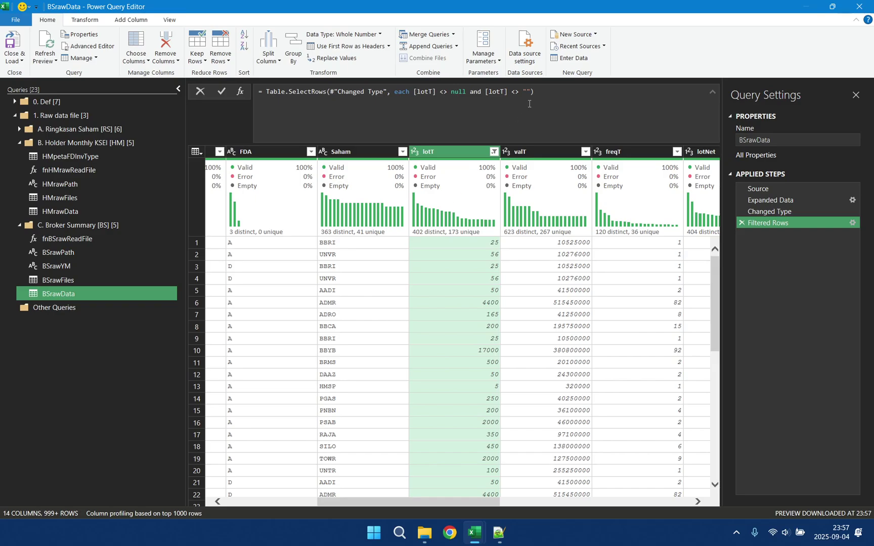
{"action": "left_click", "coordinate": [528, 92]}
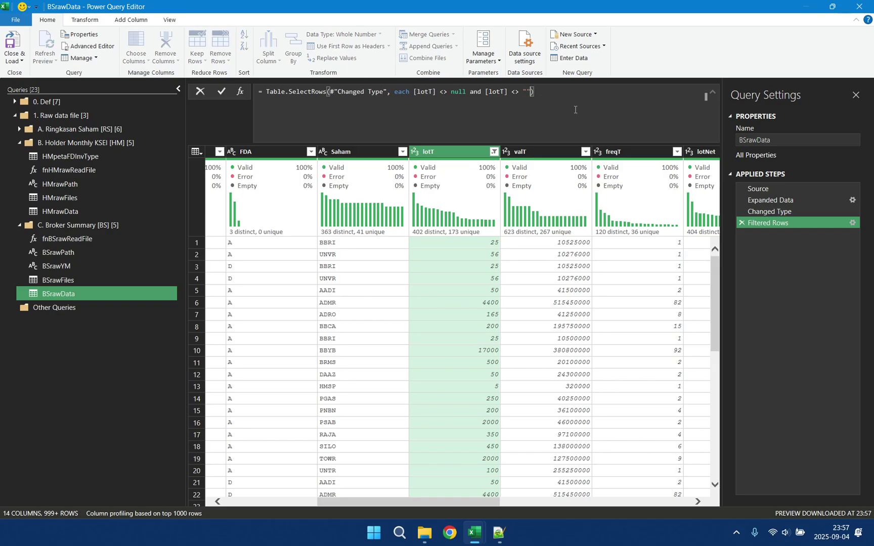
{"action": "type", "text": "and [lotT]>0"}
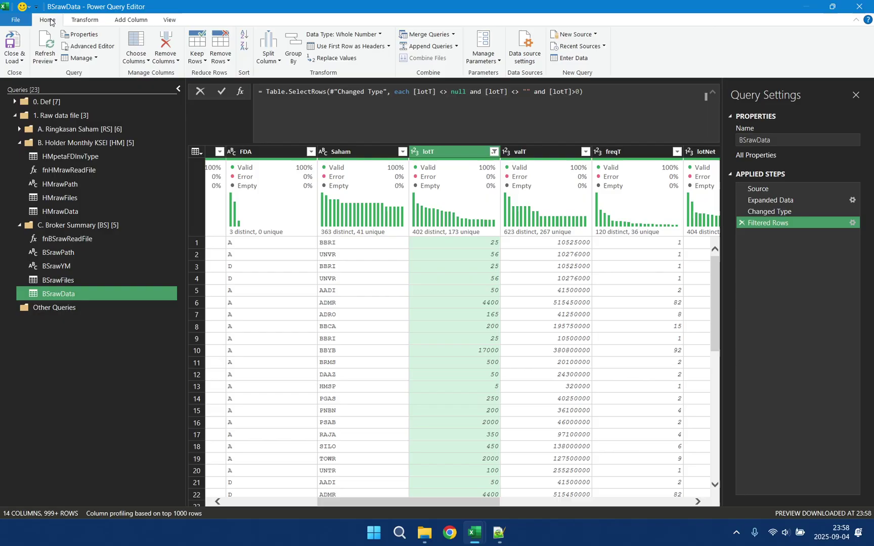
- Close the query editor, load the new queries as connection only, and collapse the 0. Def and B. Holder Monthly KSEI query groups
{"action": "left_click", "coordinate": [16, 60]}
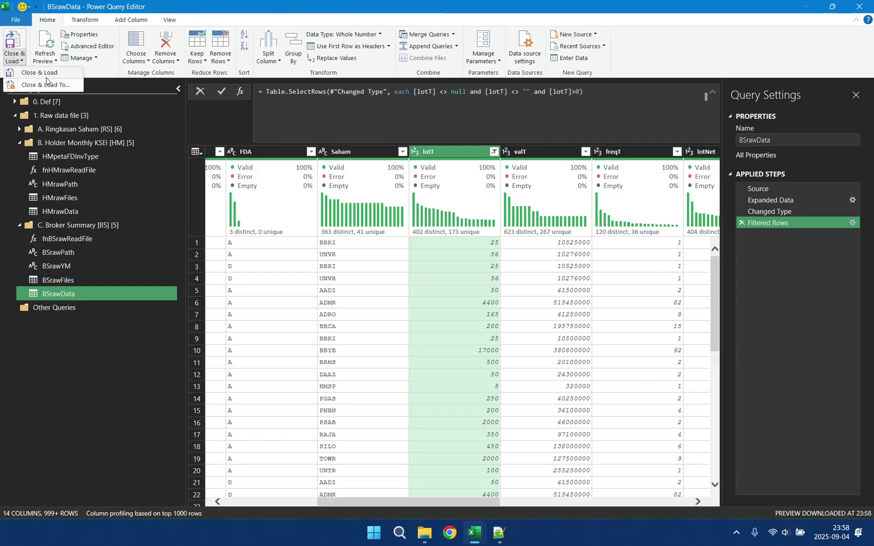
{"action": "left_click", "coordinate": [31, 80]}
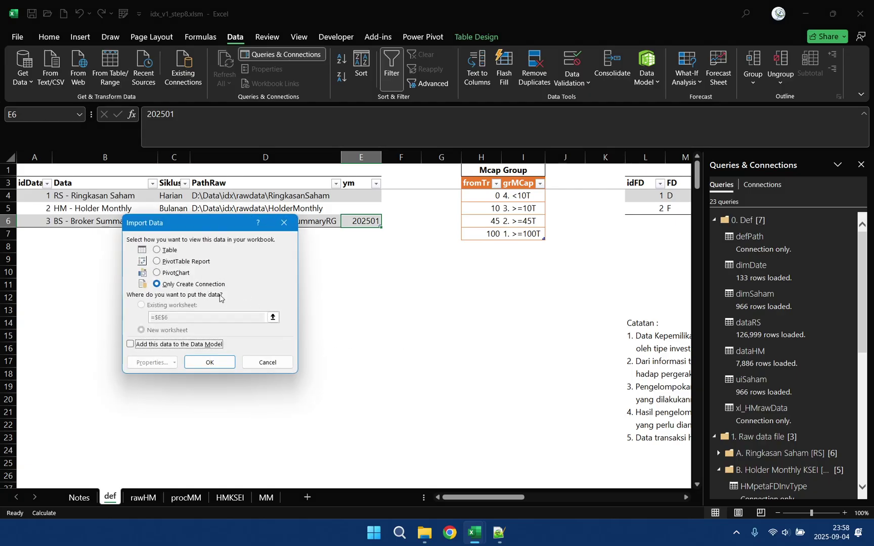
{"action": "left_click", "coordinate": [221, 364]}
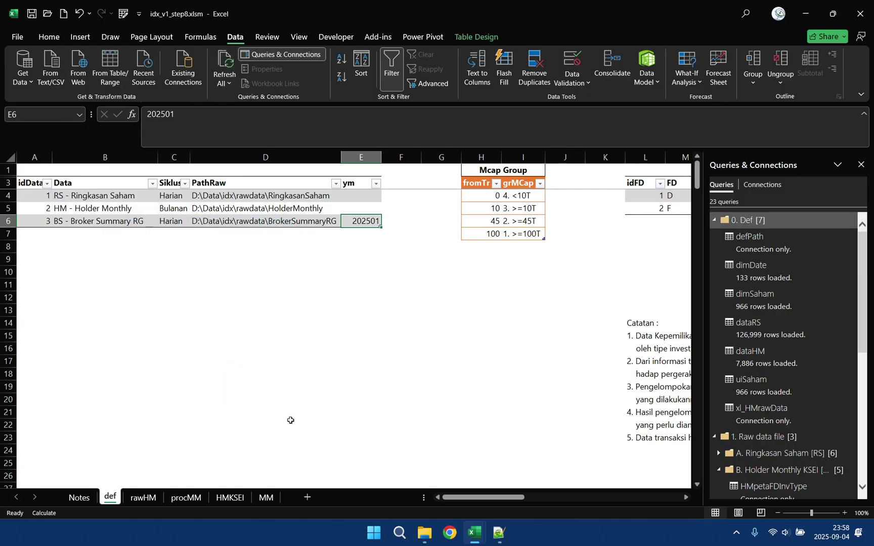
{"action": "left_click", "coordinate": [715, 221]}
{"action": "left_click", "coordinate": [721, 270]}
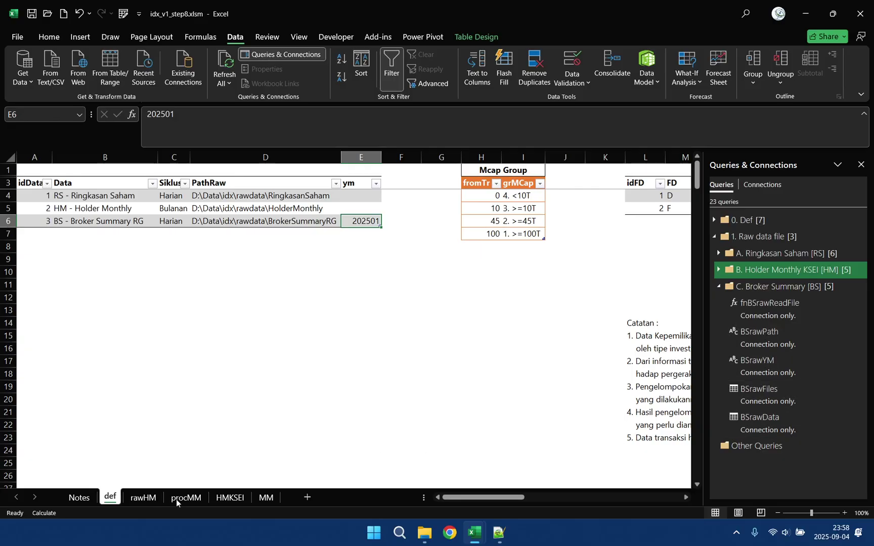
- Add a new worksheet after rawHM and rename it rawBS
{"action": "left_click", "coordinate": [142, 498]}
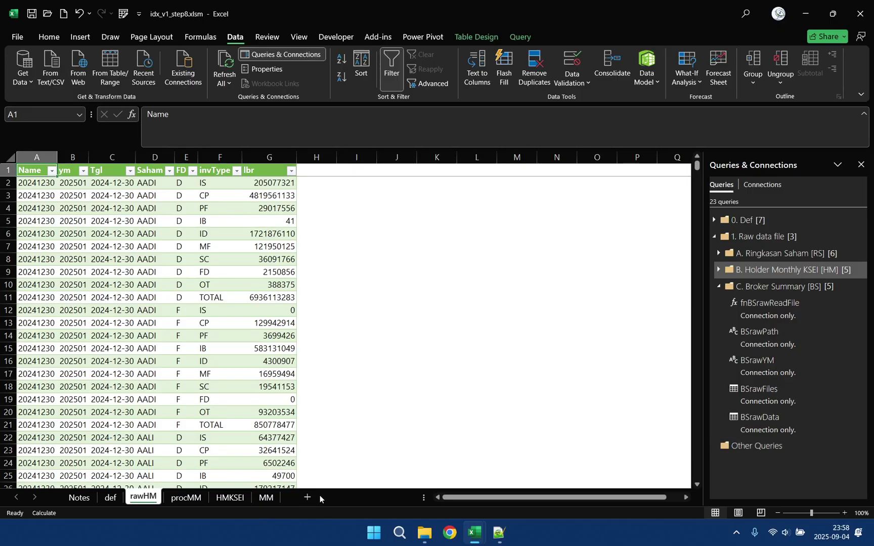
{"action": "left_click", "coordinate": [308, 499]}
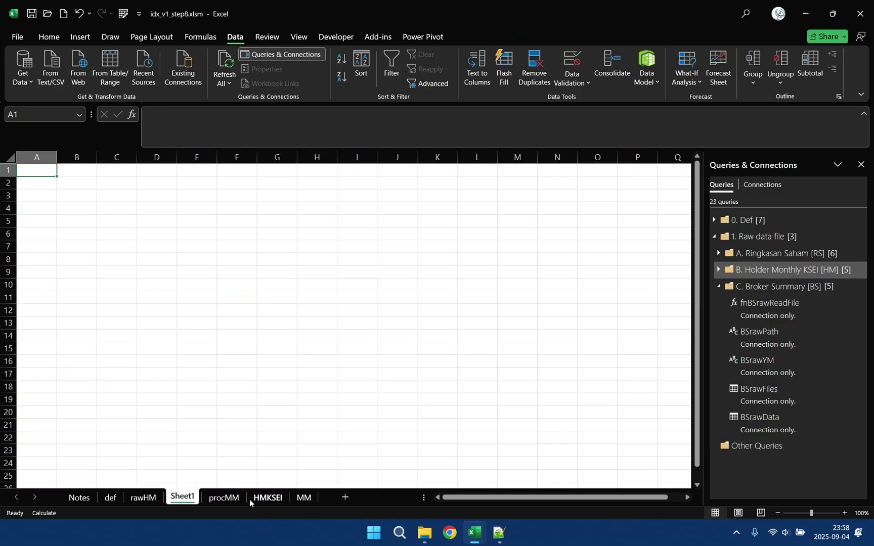
{"action": "double_click", "coordinate": [182, 498]}
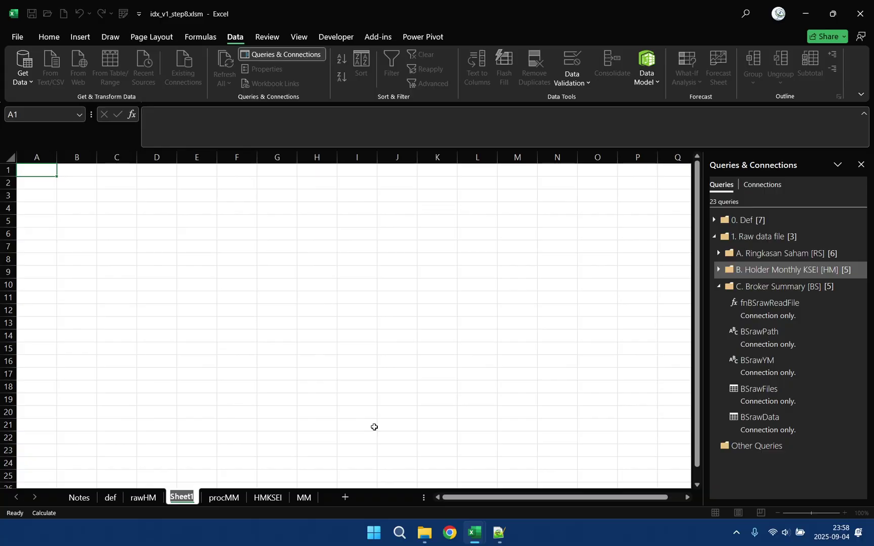
{"action": "type", "text": "rawBS"}
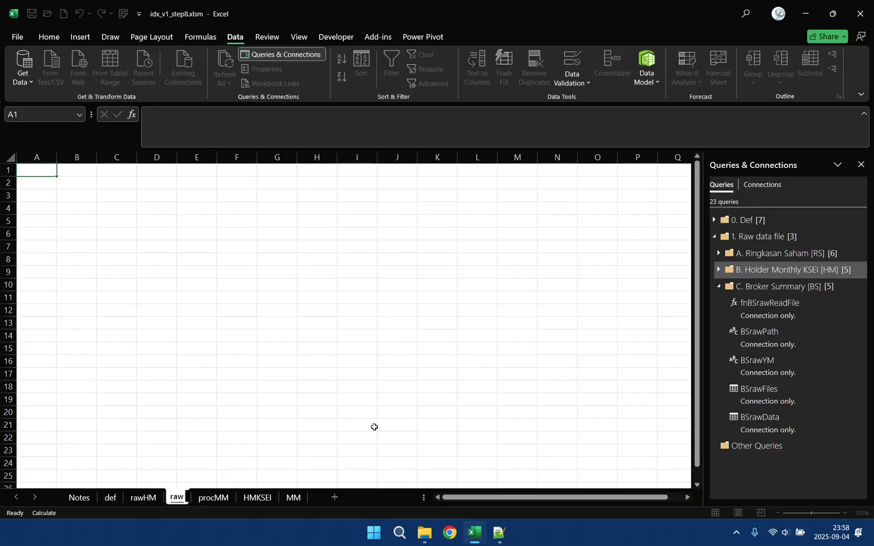
- Load the BSrawData query as a PivotTable report at cell A3 of the rawBS sheet
{"action": "left_click", "coordinate": [45, 169]}
{"action": "left_click", "coordinate": [46, 184]}
{"action": "left_click", "coordinate": [41, 195]}
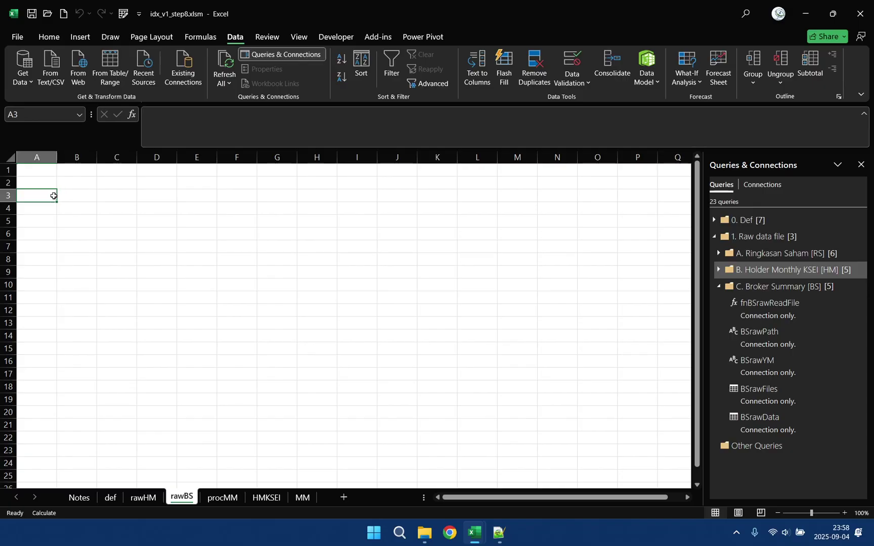
{"action": "right_click", "coordinate": [775, 424]}
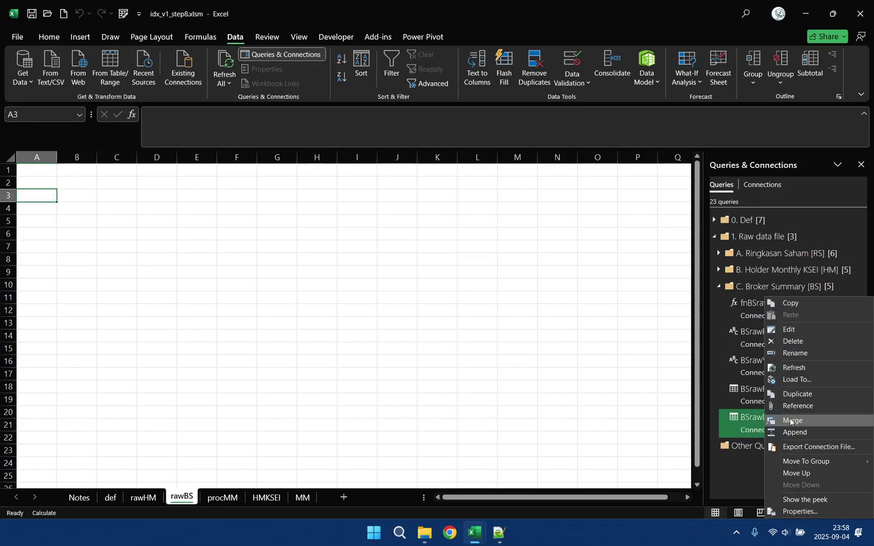
{"action": "left_click", "coordinate": [817, 380]}
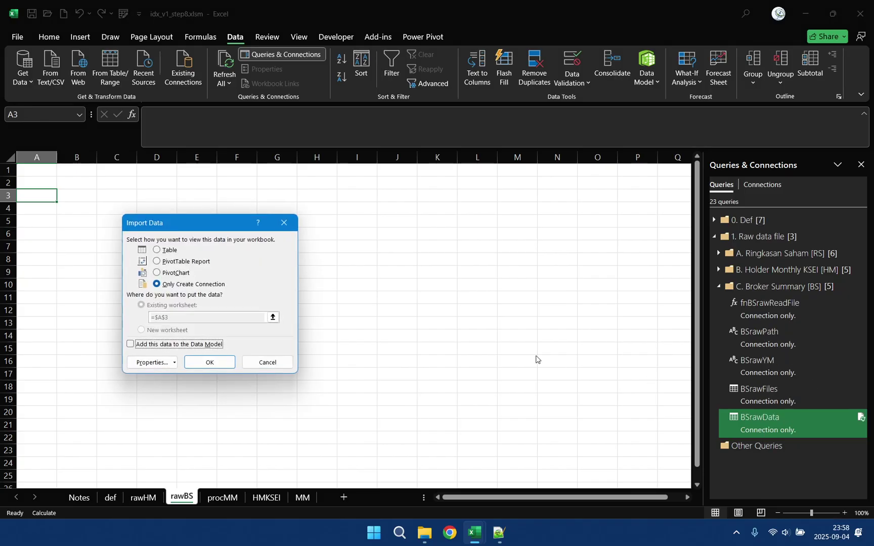
{"action": "left_click", "coordinate": [185, 262]}
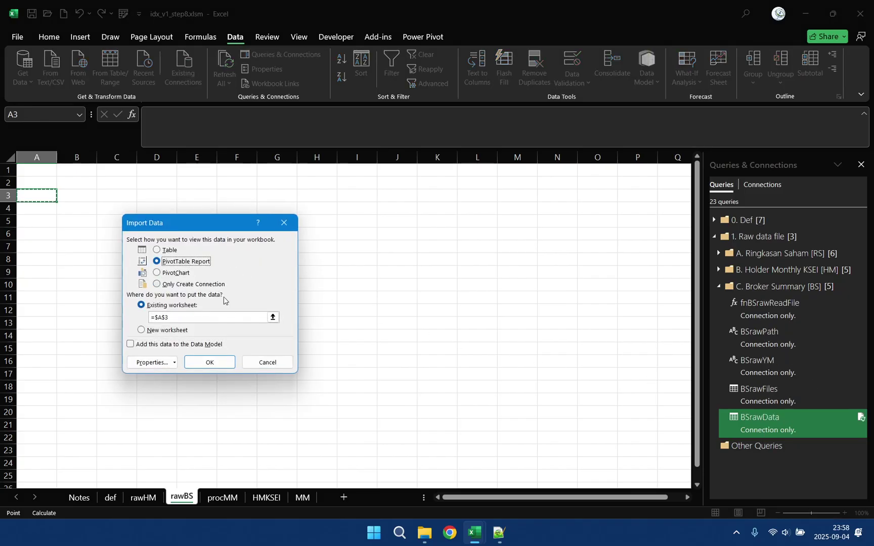
{"action": "left_click", "coordinate": [222, 361]}
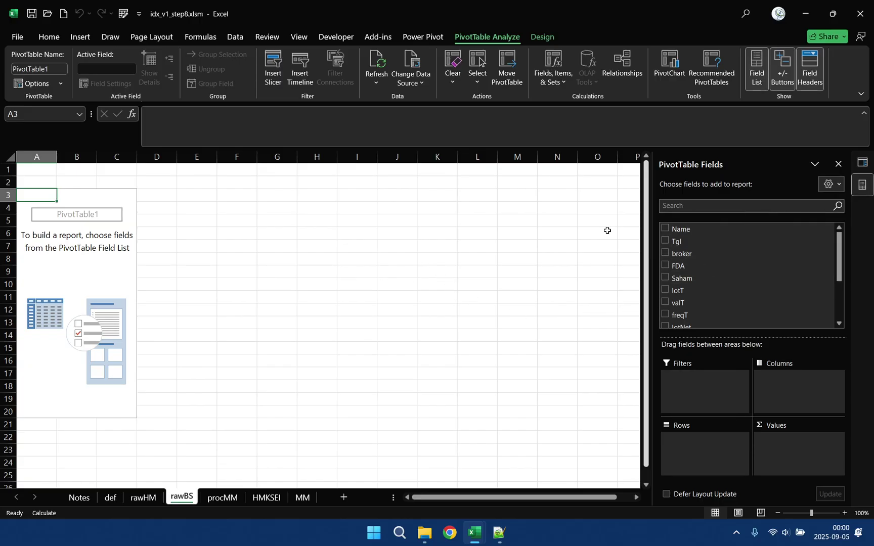
- Name the PivotTable pvtBSrawYM and place the Name field in its rows
{"action": "left_click", "coordinate": [57, 68]}
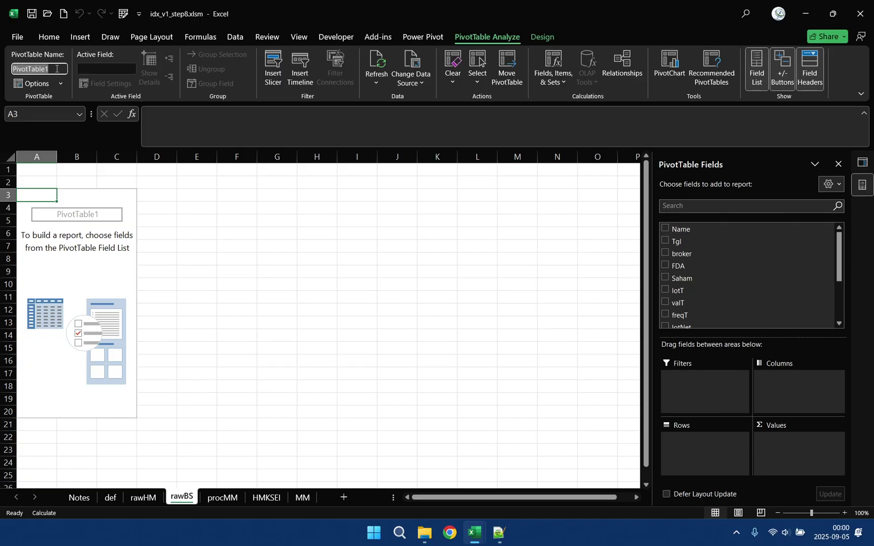
{"action": "type", "text": "p"}
{"action": "type", "text": "vtBSrawYM"}
{"action": "key", "text": "Return"}
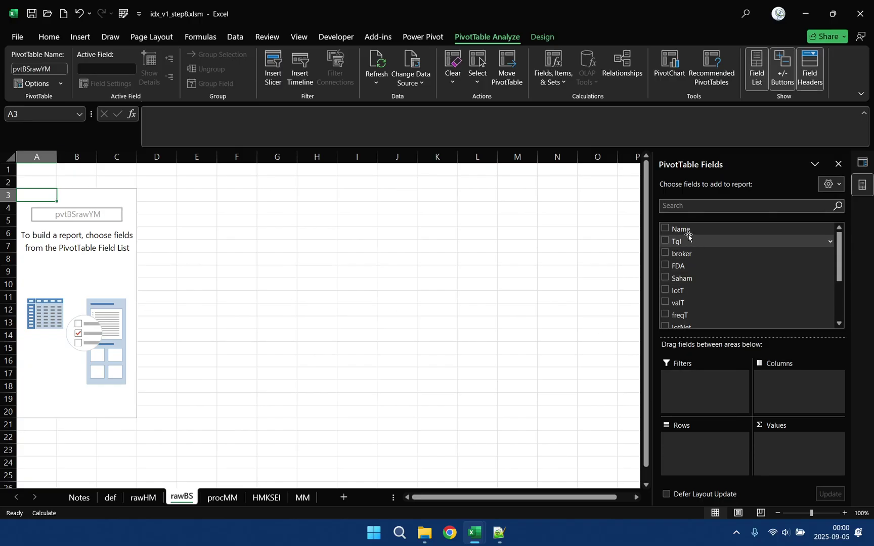
{"action": "left_click_drag", "start_coordinate": [682, 229], "coordinate": [703, 441]}
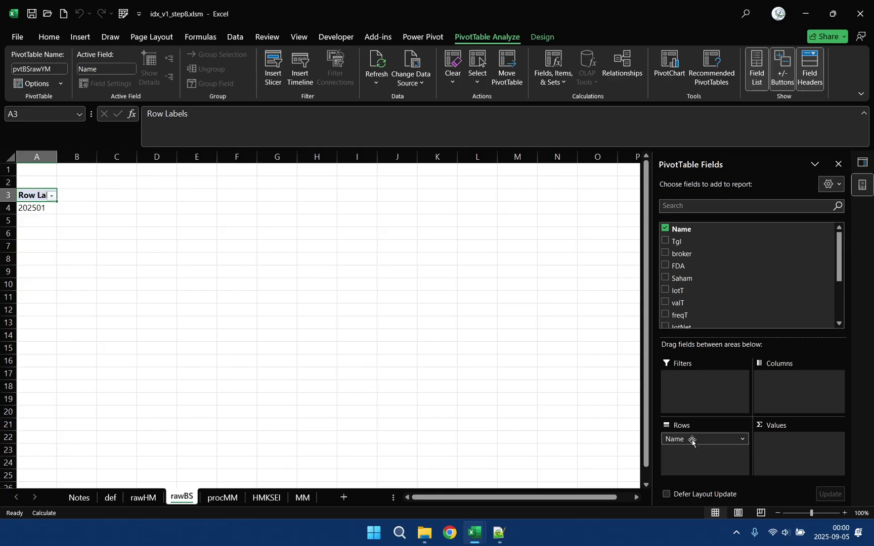
- Turn off the PivotTable's subtotals and grand totals, and set its layout to tabular form with all item labels repeated
{"action": "left_click", "coordinate": [538, 40]}
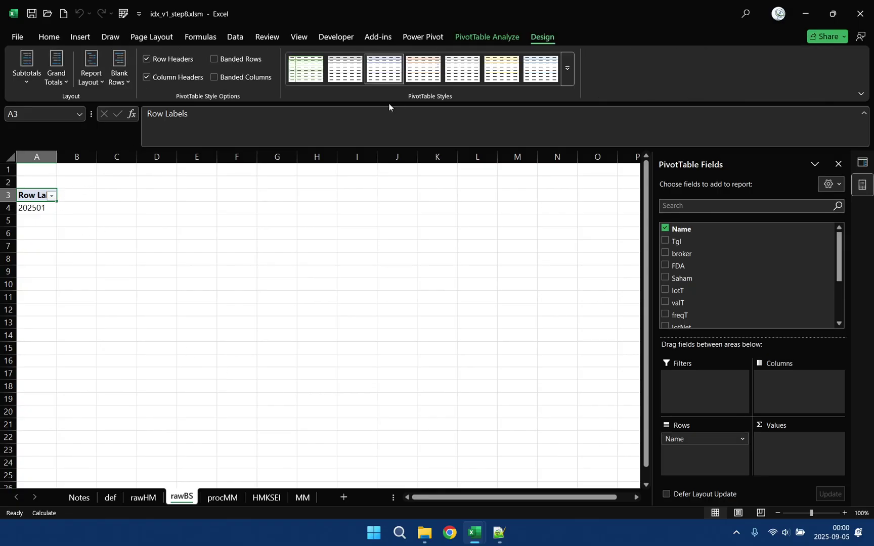
{"action": "left_click", "coordinate": [26, 73]}
{"action": "left_click", "coordinate": [40, 103]}
{"action": "left_click", "coordinate": [63, 82]}
{"action": "left_click", "coordinate": [107, 104]}
{"action": "left_click", "coordinate": [91, 76]}
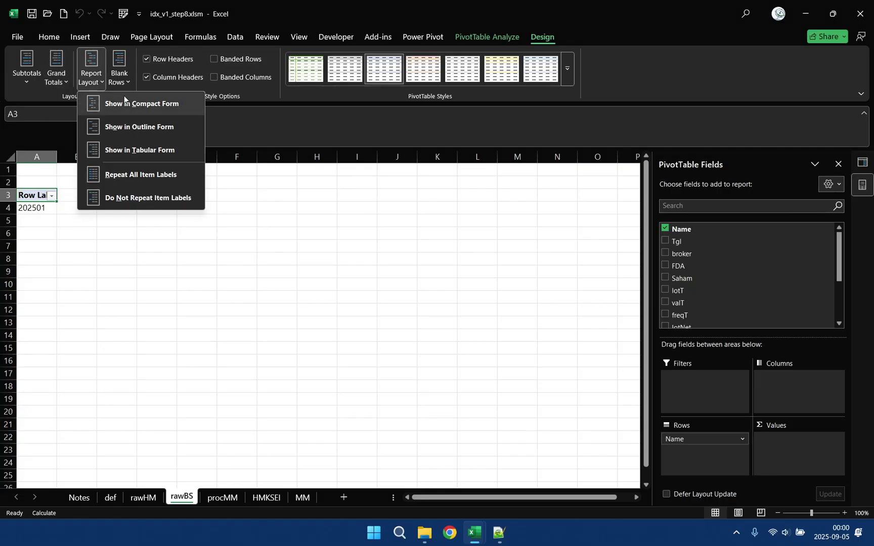
{"action": "left_click", "coordinate": [137, 145]}
{"action": "left_click", "coordinate": [91, 73]}
{"action": "left_click", "coordinate": [140, 175]}
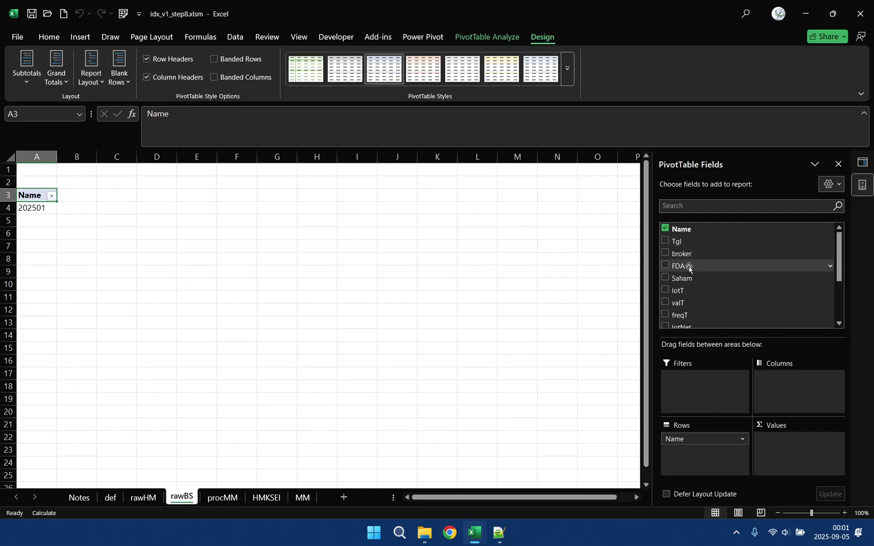
- Add FDA as columns and the count of Saham as values, formatted as Number with a thousands separator and 0 decimals
{"action": "left_click_drag", "start_coordinate": [688, 267], "coordinate": [802, 380]}
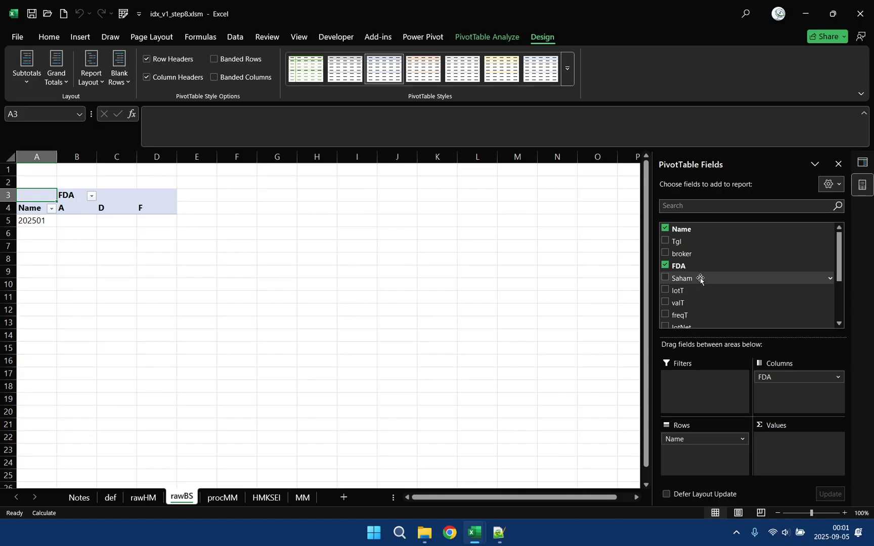
{"action": "left_click_drag", "start_coordinate": [700, 278], "coordinate": [814, 447]}
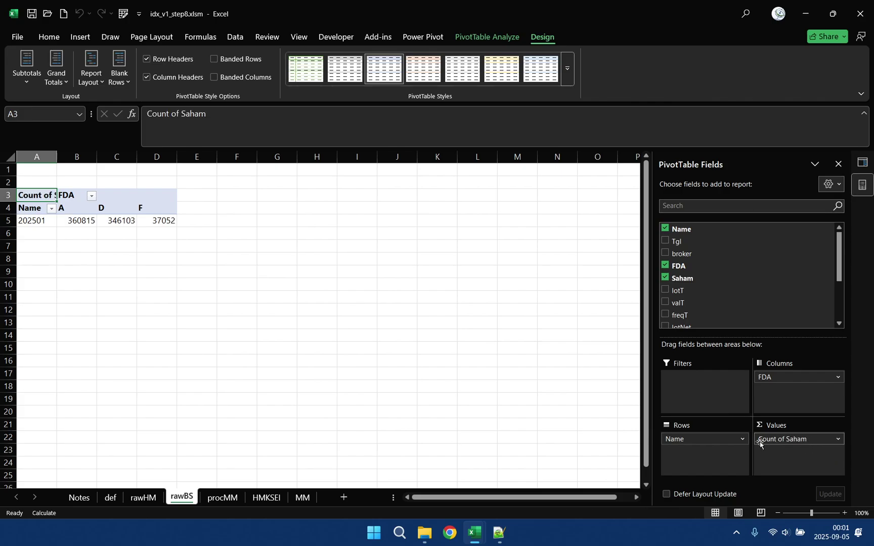
{"action": "right_click", "coordinate": [118, 221]}
{"action": "left_click", "coordinate": [188, 279]}
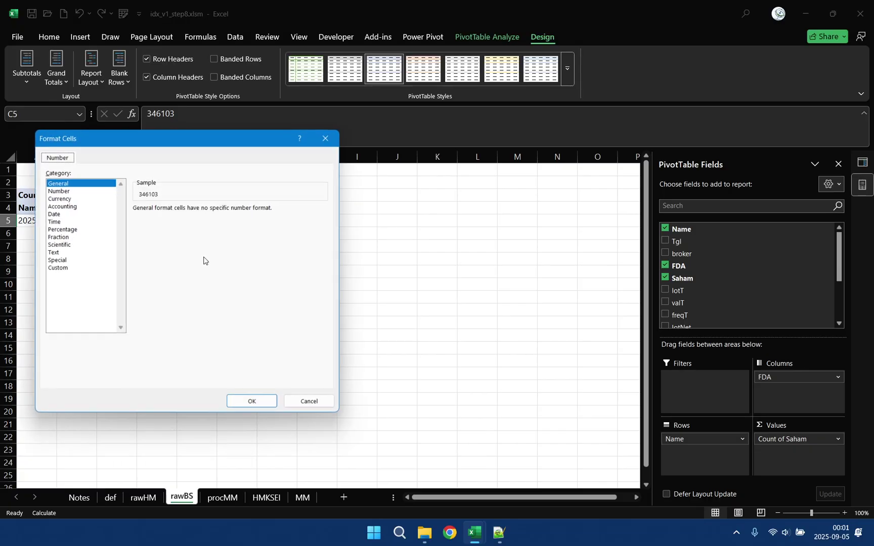
{"action": "left_click", "coordinate": [64, 191]}
{"action": "left_click", "coordinate": [166, 224]}
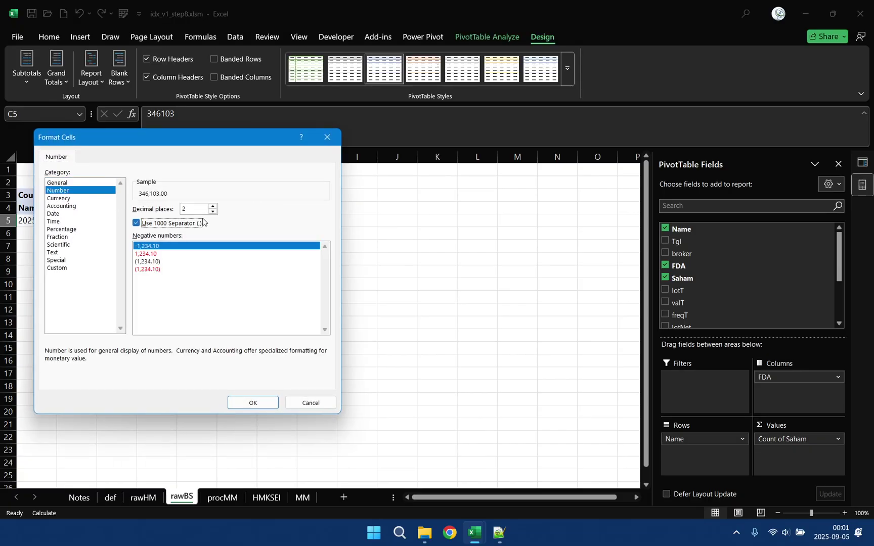
{"action": "left_click", "coordinate": [213, 212]}
{"action": "left_click", "coordinate": [213, 212]}
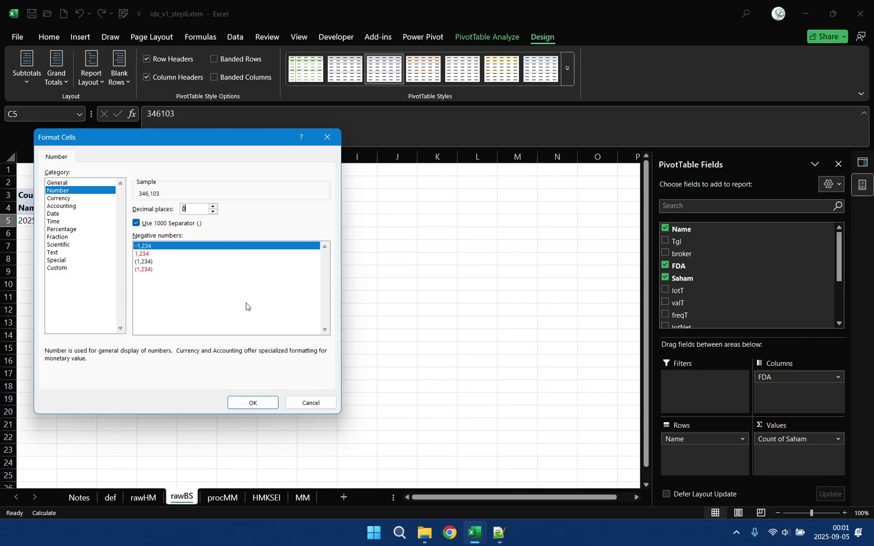
{"action": "left_click", "coordinate": [247, 400]}
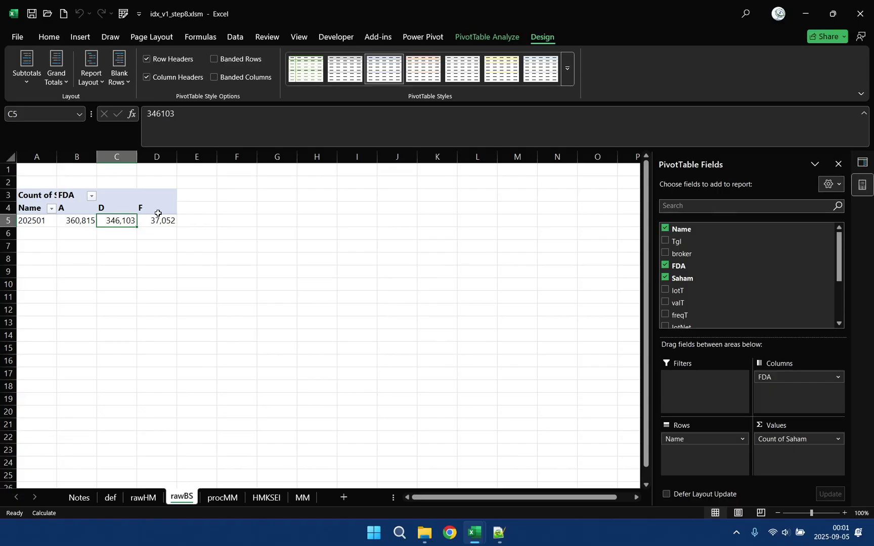
- Freeze the rows above row 5 on the rawBS sheet and hide its gridlines
{"action": "left_click", "coordinate": [47, 222]}
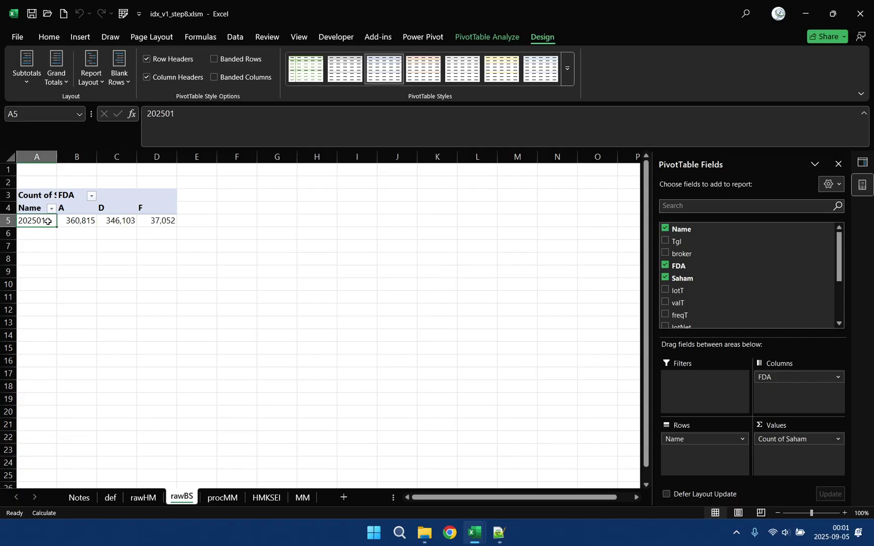
{"action": "left_click", "coordinate": [299, 37]}
{"action": "left_click", "coordinate": [400, 68]}
{"action": "left_click", "coordinate": [430, 104]}
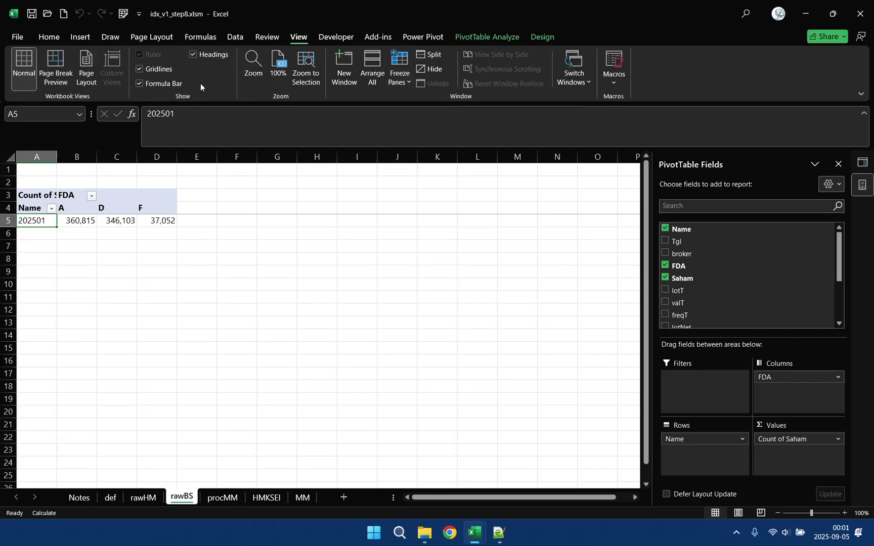
{"action": "left_click", "coordinate": [139, 69]}
{"action": "left_click", "coordinate": [309, 207]}
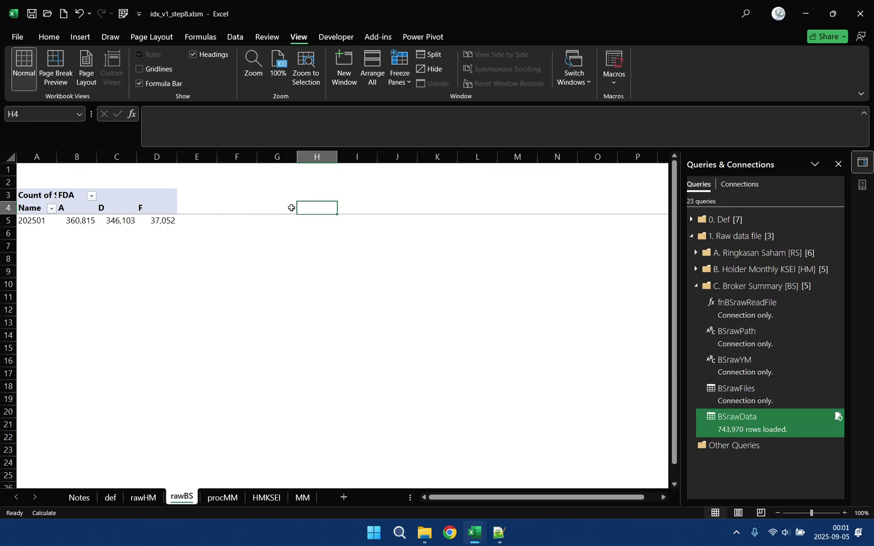
{"action": "left_click", "coordinate": [388, 210]}
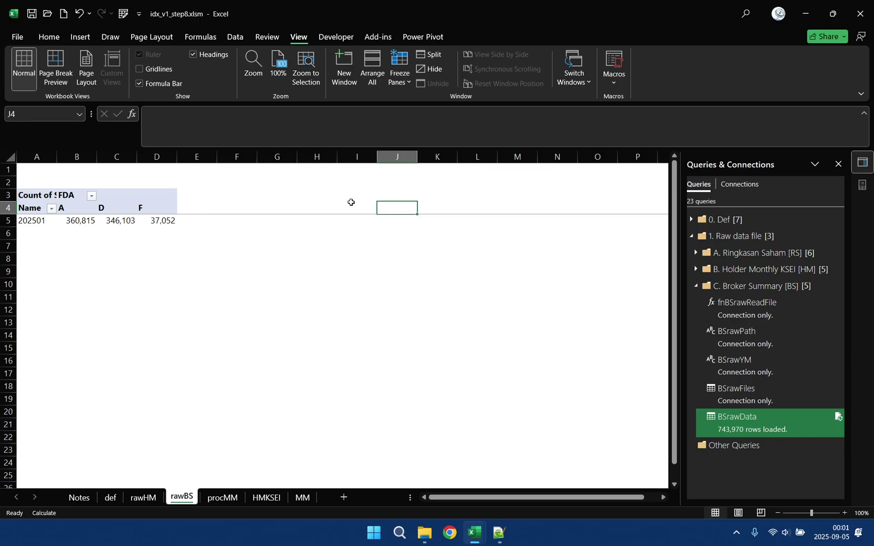
{"action": "left_click", "coordinate": [161, 198]}
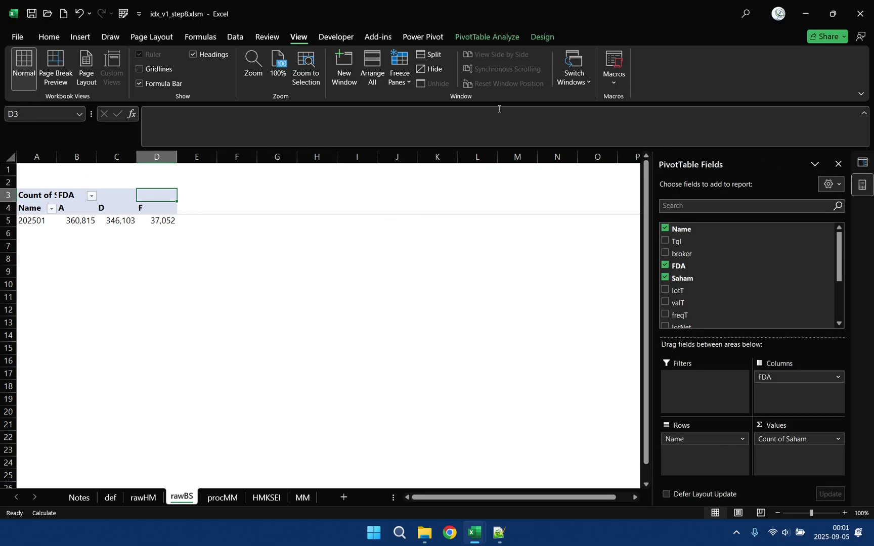
- Copy the entire pvtBSrawYM PivotTable and paste the copy at cell J4 of the rawBS sheet
{"action": "left_click", "coordinate": [485, 37]}
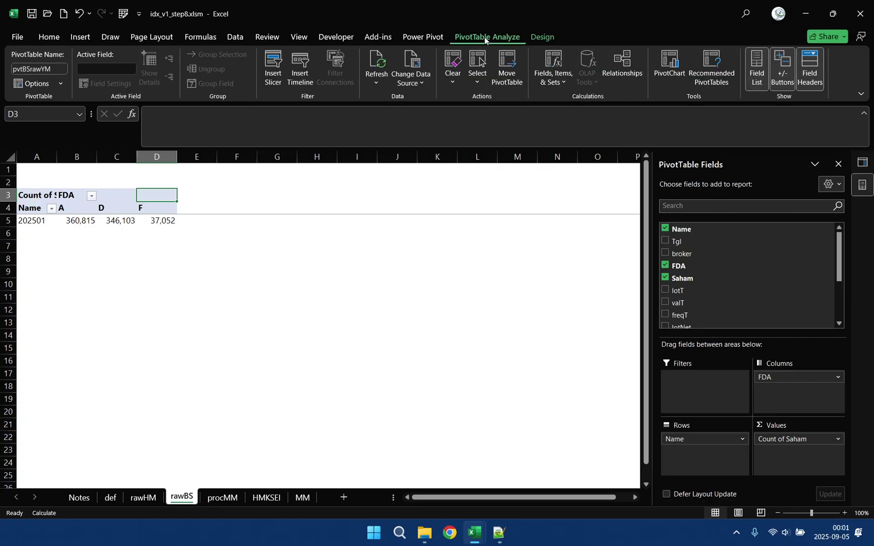
{"action": "left_click", "coordinate": [478, 71]}
{"action": "key", "text": "Escape"}
{"action": "left_click", "coordinate": [511, 156]}
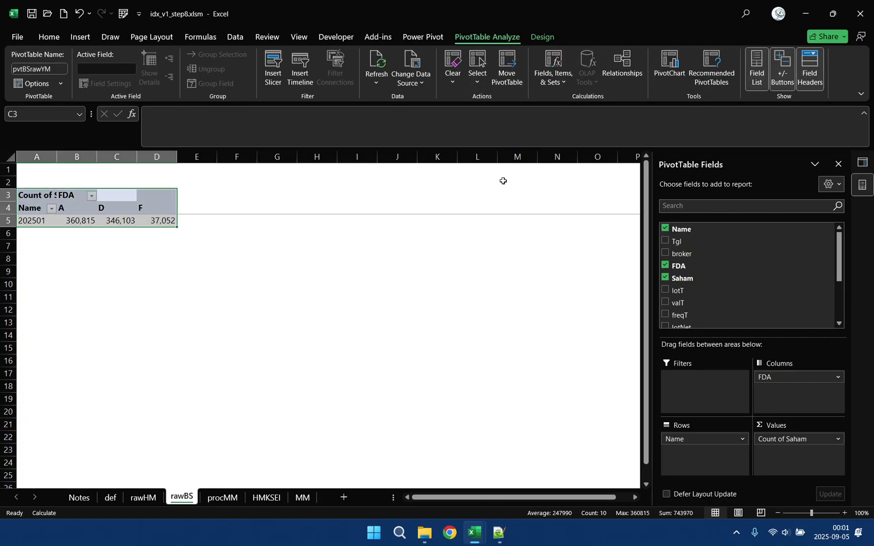
{"action": "key", "text": "ctrl+c"}
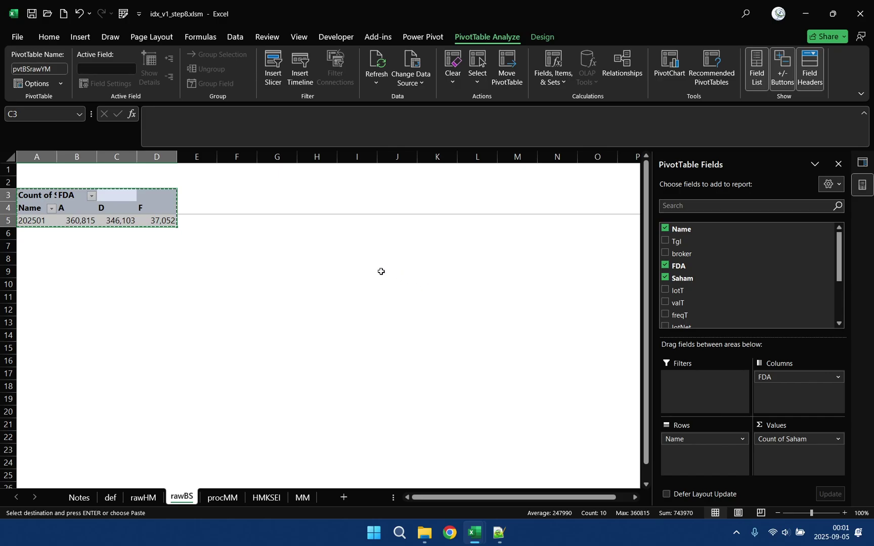
{"action": "left_click", "coordinate": [398, 192]}
{"action": "left_click", "coordinate": [401, 207]}
{"action": "key", "text": "ctrl+v"}
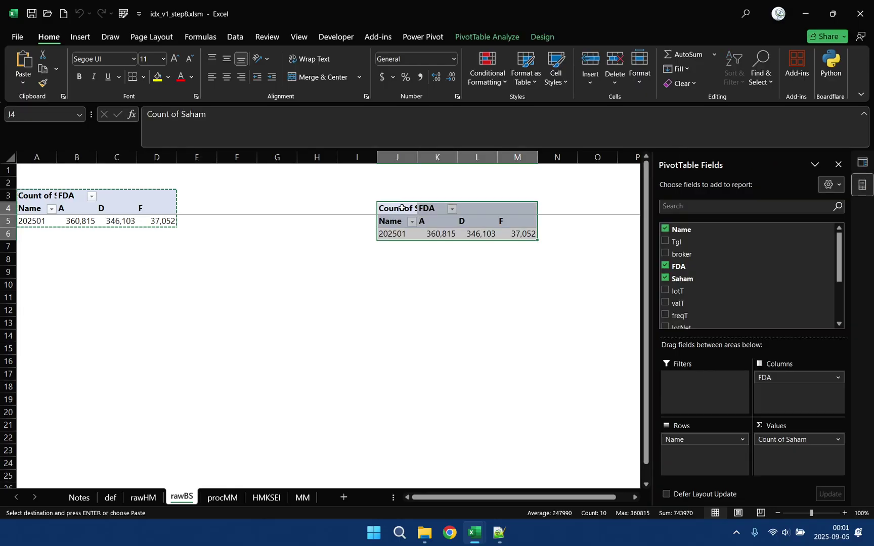
{"action": "left_click", "coordinate": [401, 212]}
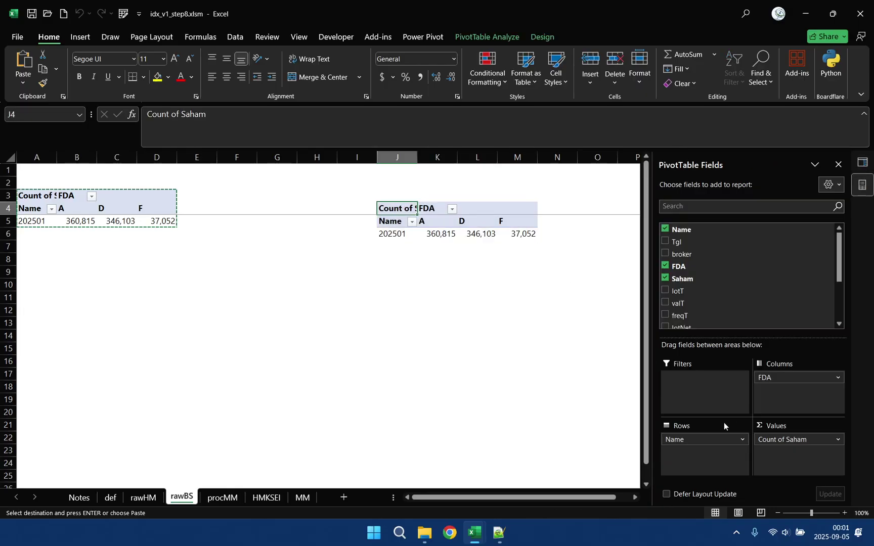
- Filter the copied PivotTable by Name 202501 and list Tgl as its rows, widening column J to fit the dates
{"action": "left_click_drag", "start_coordinate": [706, 439], "coordinate": [700, 388]}
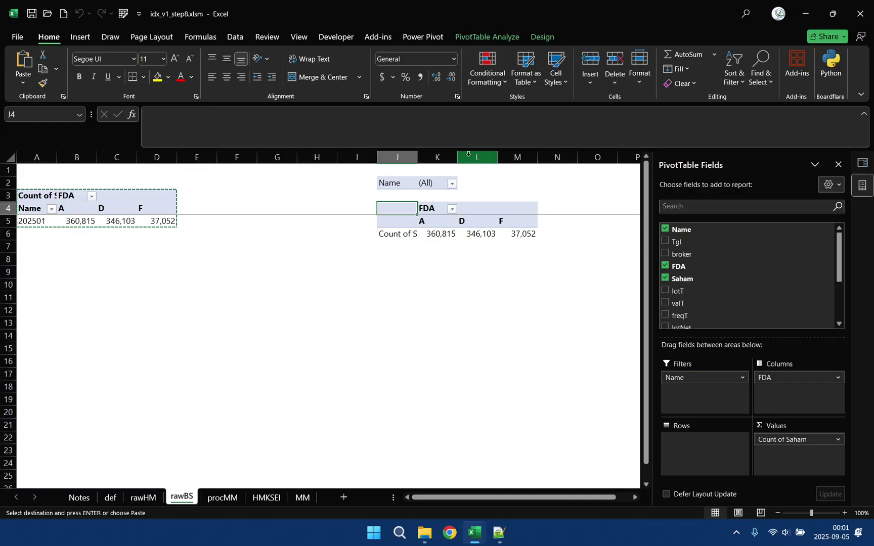
{"action": "left_click", "coordinate": [452, 184]}
{"action": "left_click", "coordinate": [345, 222]}
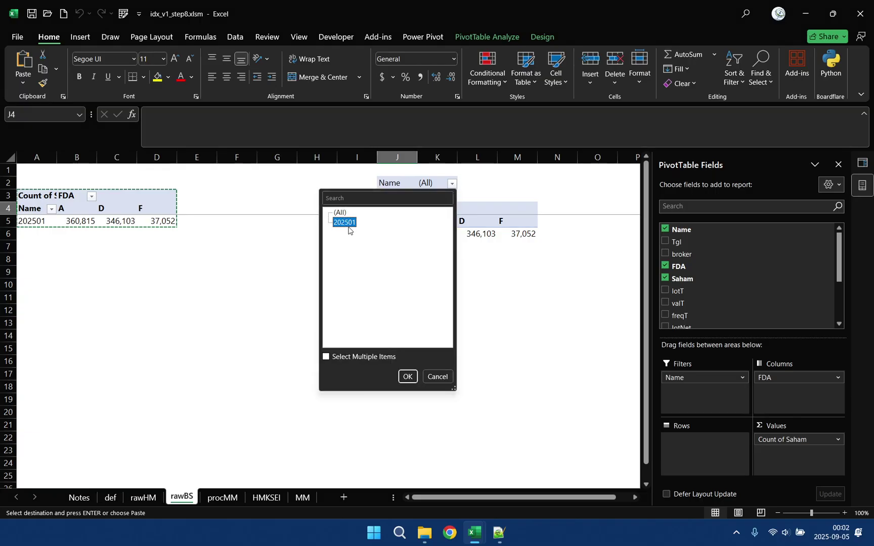
{"action": "left_click", "coordinate": [407, 377]}
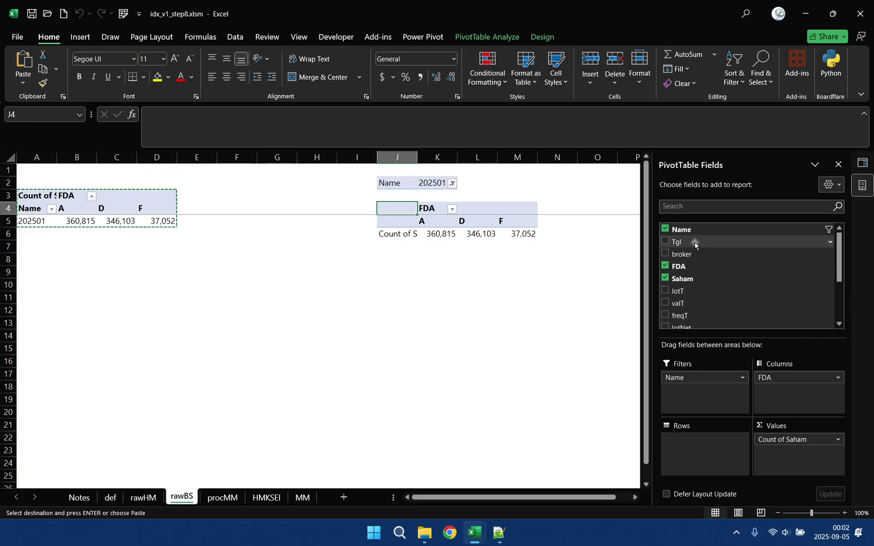
{"action": "left_click_drag", "start_coordinate": [696, 243], "coordinate": [698, 441]}
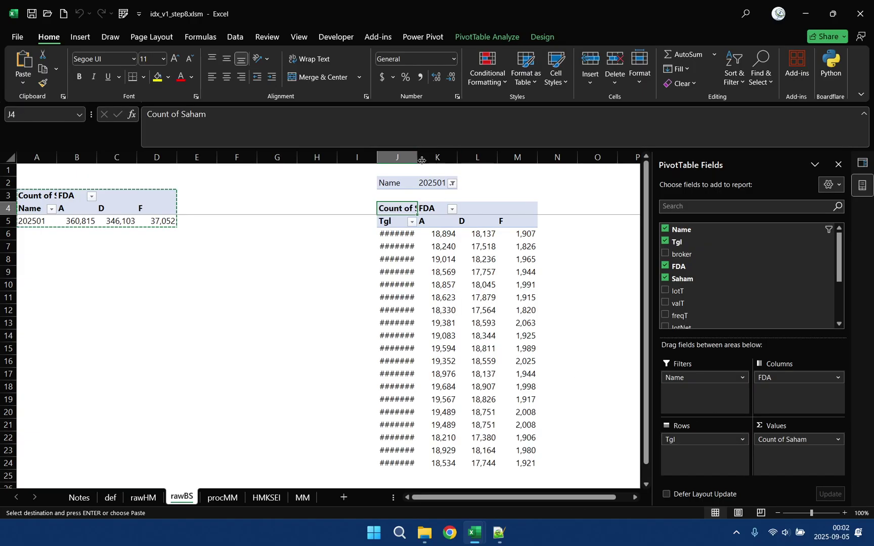
{"action": "left_click_drag", "start_coordinate": [420, 159], "coordinate": [443, 159]}
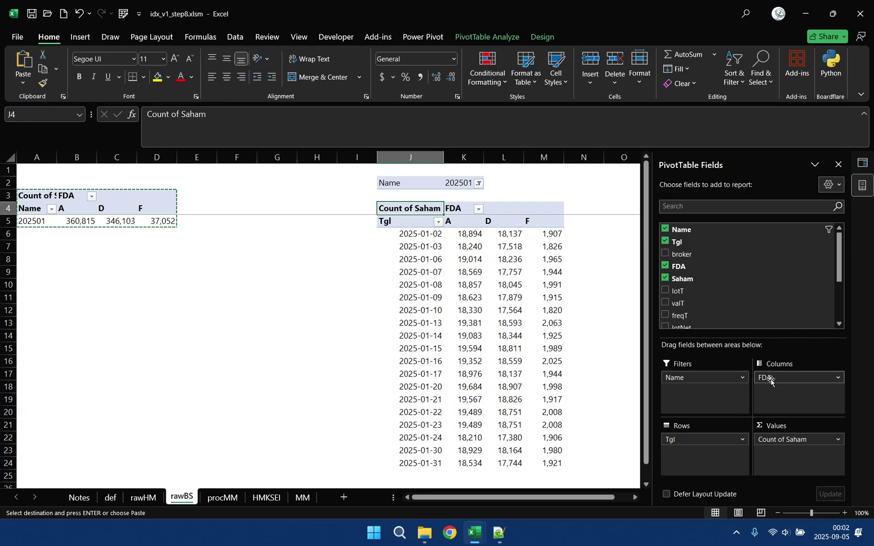
- Move FDA from the copied PivotTable's columns to its filters and filter it to F
{"action": "left_click_drag", "start_coordinate": [707, 263], "coordinate": [707, 394]}
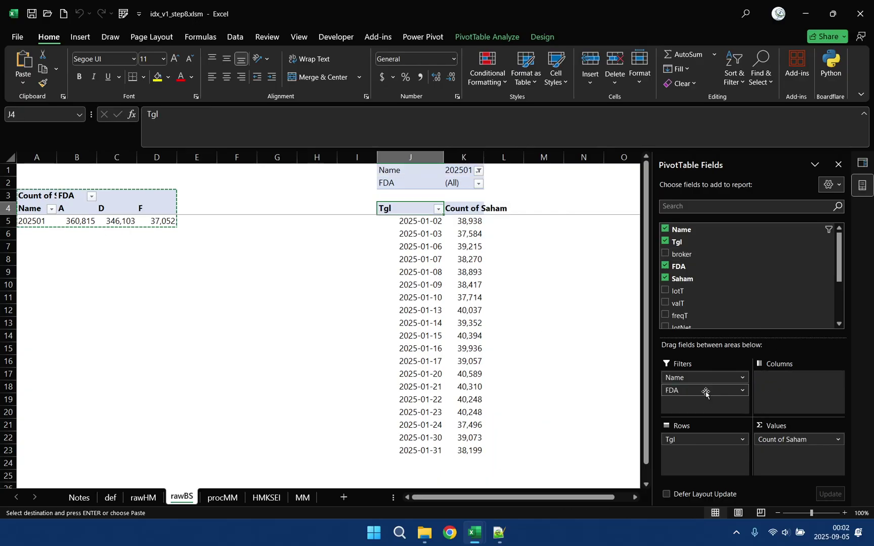
{"action": "left_click", "coordinate": [478, 183]}
{"action": "left_click", "coordinate": [361, 243]}
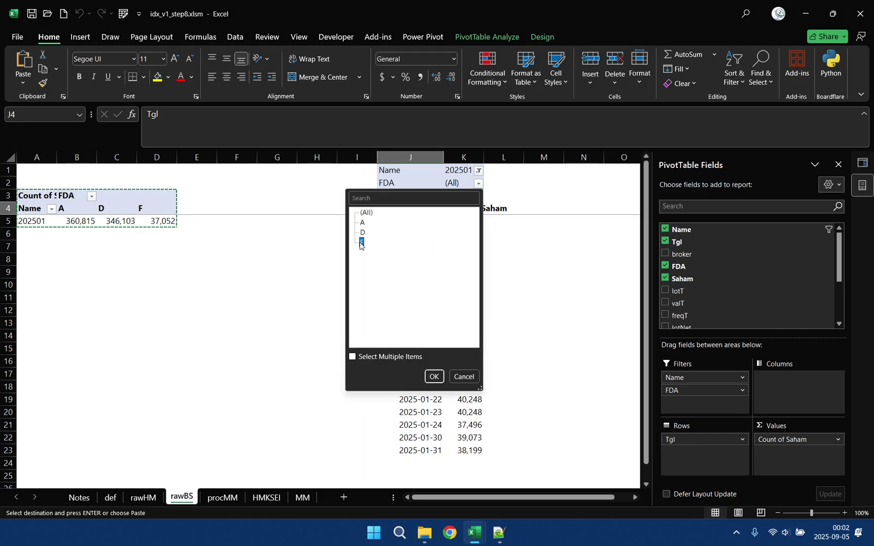
{"action": "left_click", "coordinate": [434, 378]}
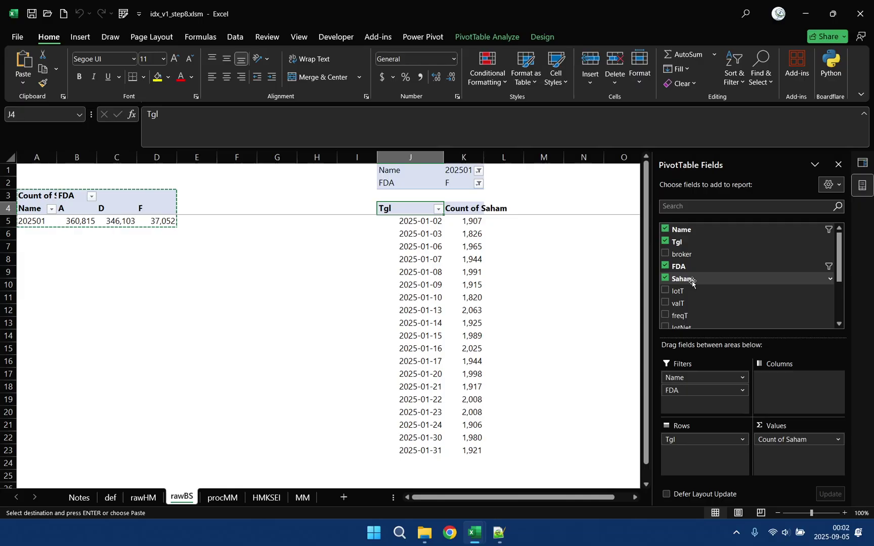
- Add Saham and broker to the rows below Tgl, and replace the Count of Saham value with the sum of lotT
{"action": "left_click_drag", "start_coordinate": [688, 279], "coordinate": [702, 454]}
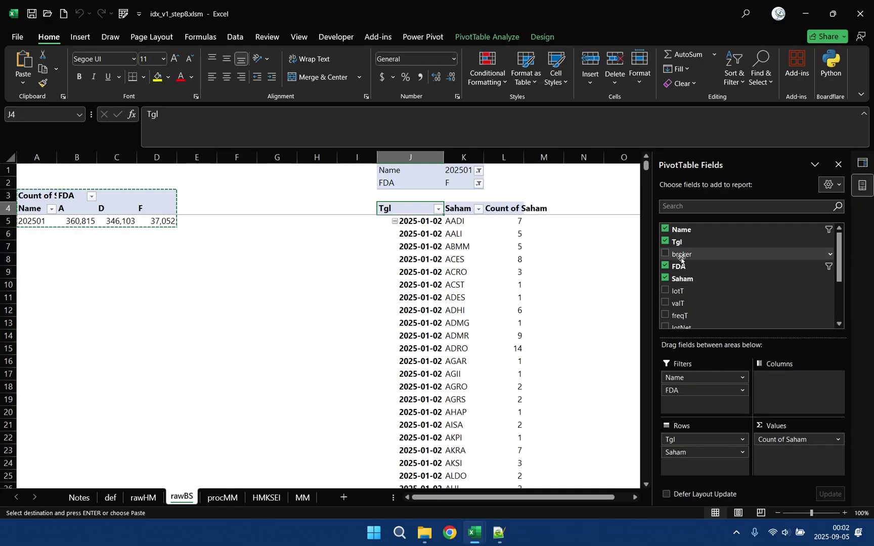
{"action": "left_click_drag", "start_coordinate": [681, 254], "coordinate": [696, 457]}
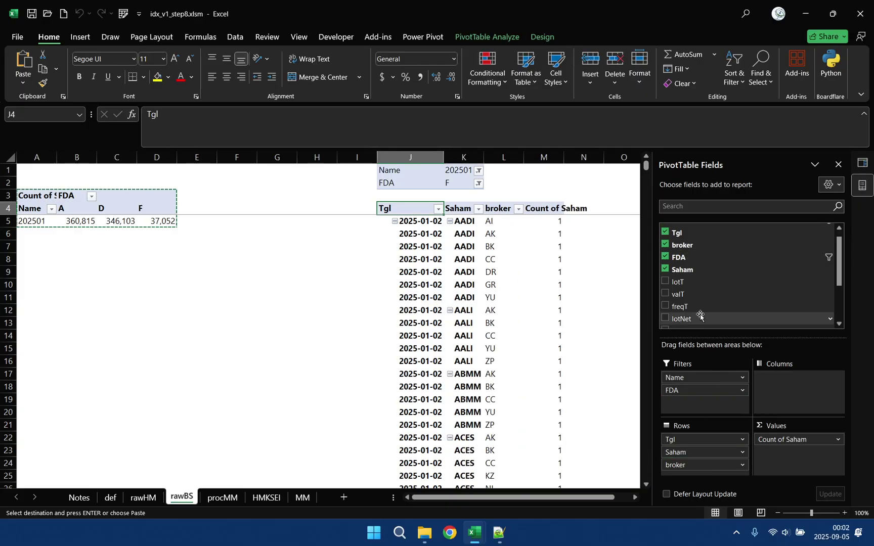
{"action": "left_click_drag", "start_coordinate": [688, 282], "coordinate": [792, 438]}
{"action": "left_click", "coordinate": [837, 453]}
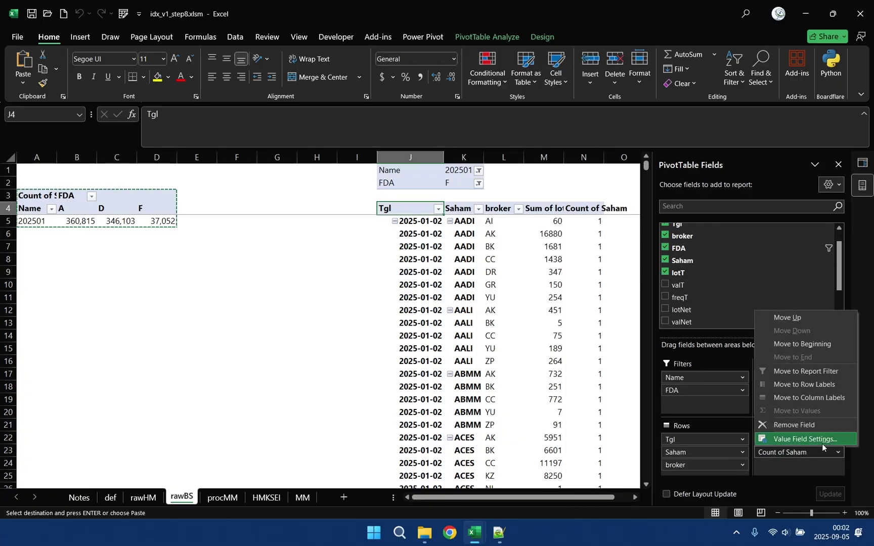
{"action": "left_click", "coordinate": [821, 428]}
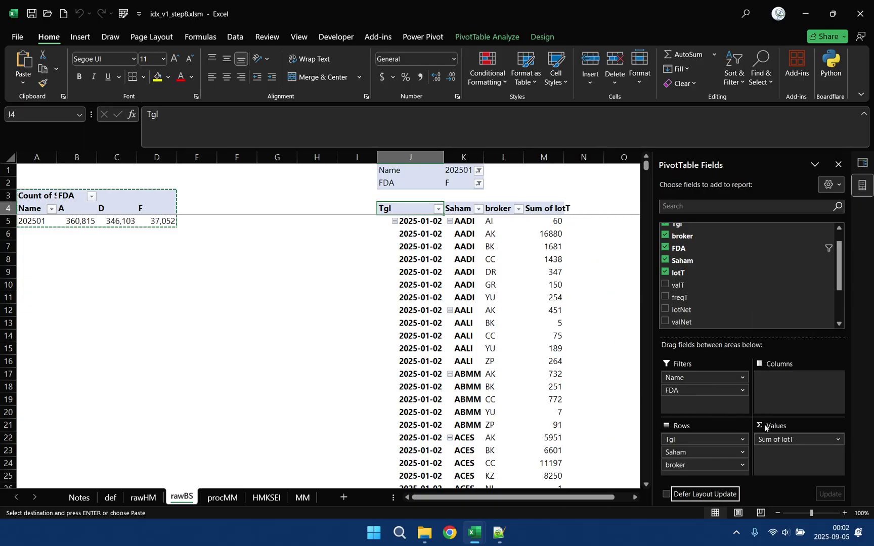
- Rename the Sum of lotT value field lot_T and format it as Number with 0 decimals
{"action": "left_click", "coordinate": [826, 438]}
{"action": "left_click", "coordinate": [827, 429]}
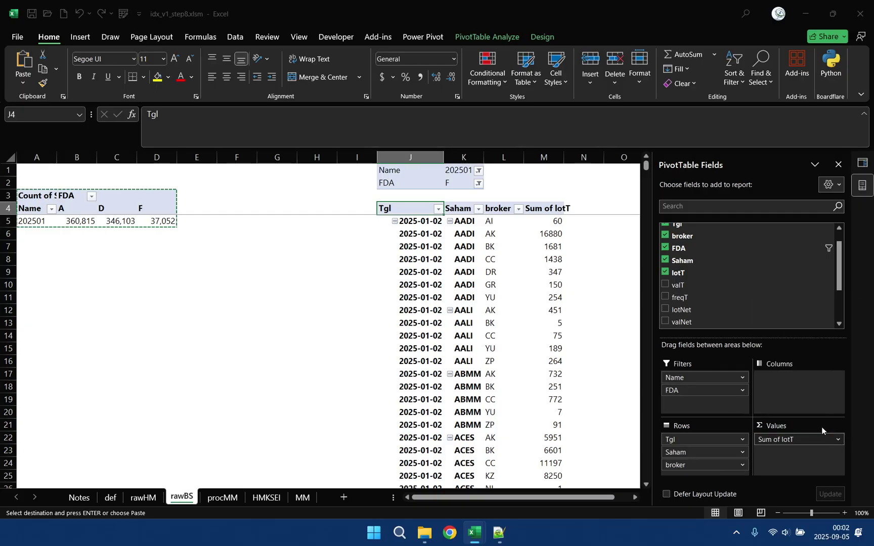
{"action": "left_click", "coordinate": [186, 242]}
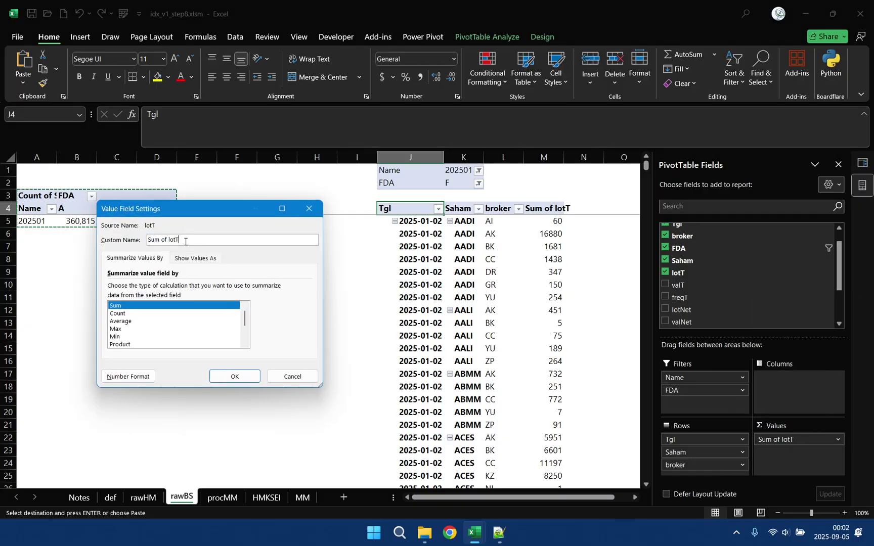
{"action": "key", "text": "ctrl+a"}
{"action": "key", "text": "BackSpace"}
{"action": "left_click", "coordinate": [126, 377]}
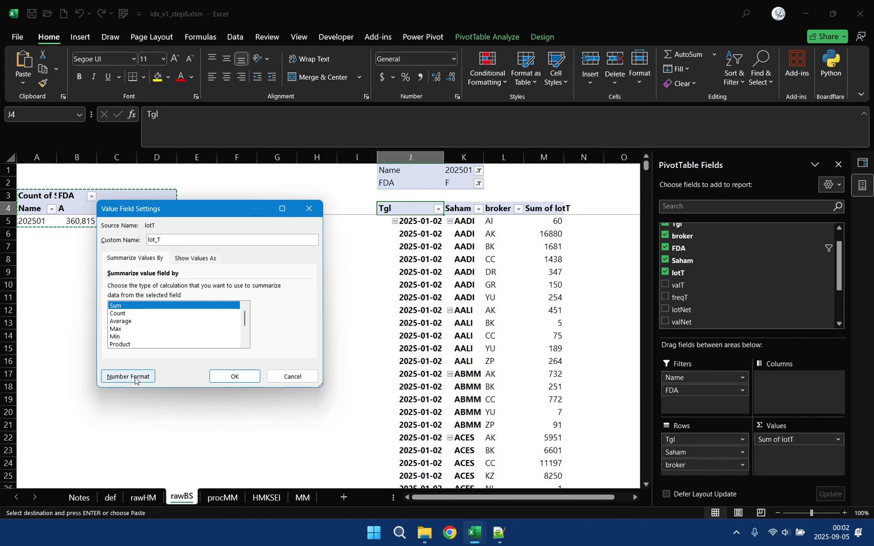
{"action": "left_click", "coordinate": [120, 213]}
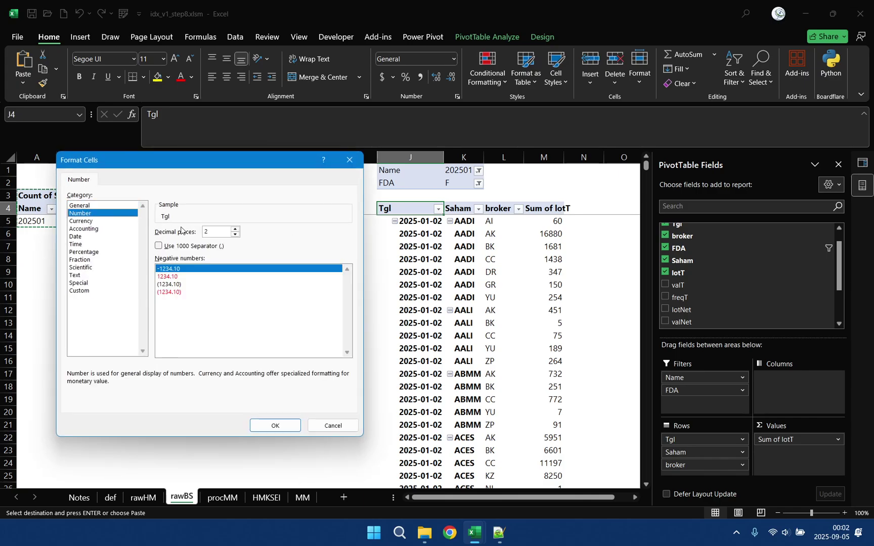
{"action": "left_click", "coordinate": [236, 234]}
{"action": "left_click", "coordinate": [235, 234]}
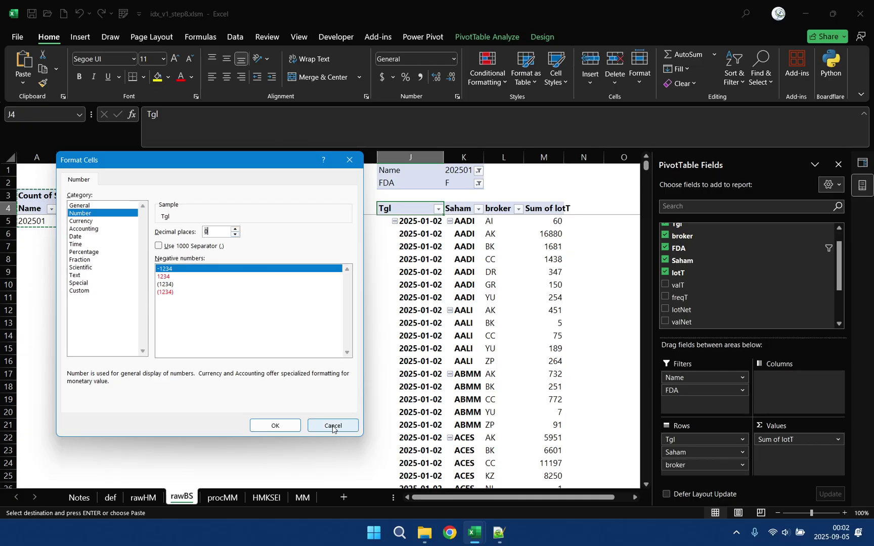
{"action": "left_click", "coordinate": [276, 426]}
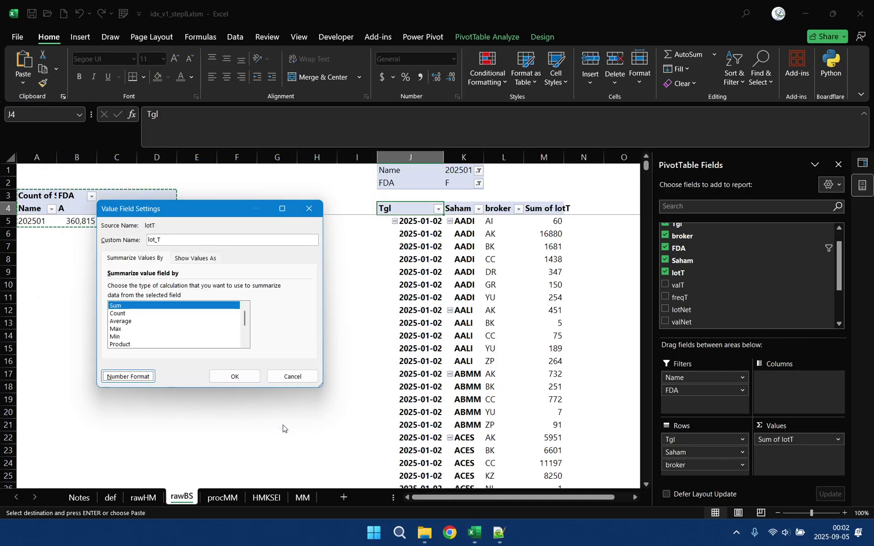
{"action": "left_click", "coordinate": [235, 377]}
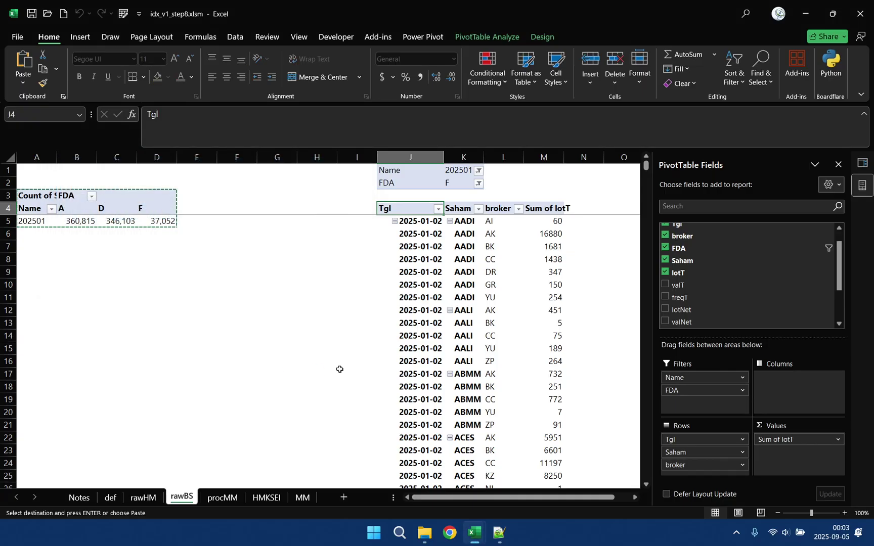
{"action": "left_click", "coordinate": [602, 534]}
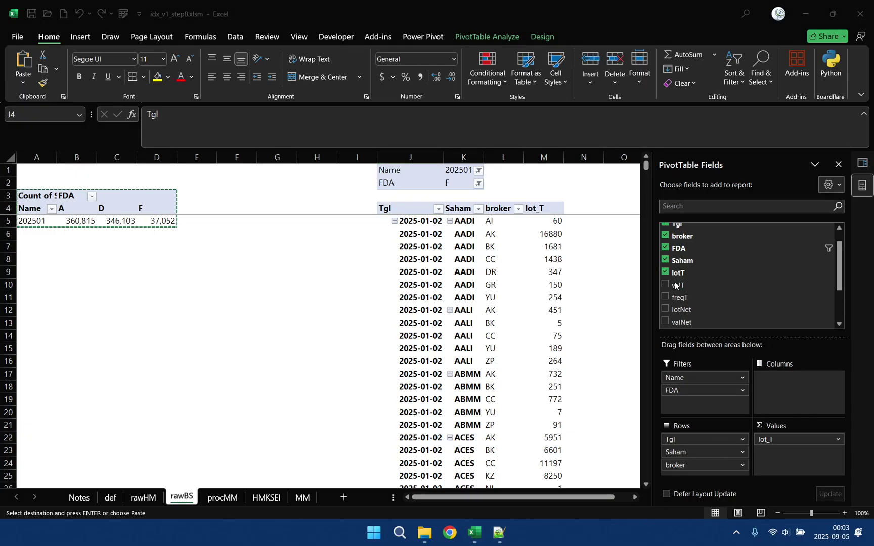
{"action": "left_click", "coordinate": [720, 281]}
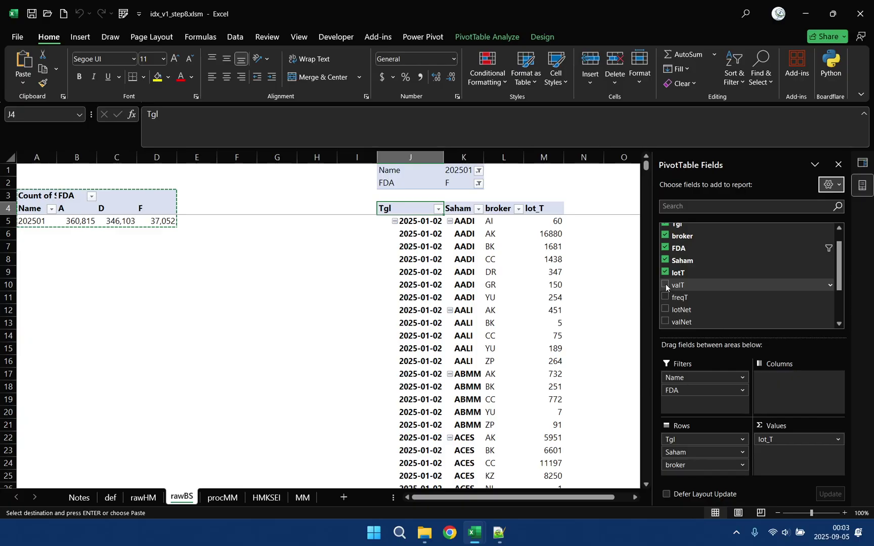
- Add valT, freqT, lotNet, valNet, lotBuy, valBuy, lotSell and valSell as value fields of the copied PivotTable
{"action": "left_click", "coordinate": [665, 286]}
{"action": "left_click", "coordinate": [664, 298]}
{"action": "left_click", "coordinate": [665, 309]}
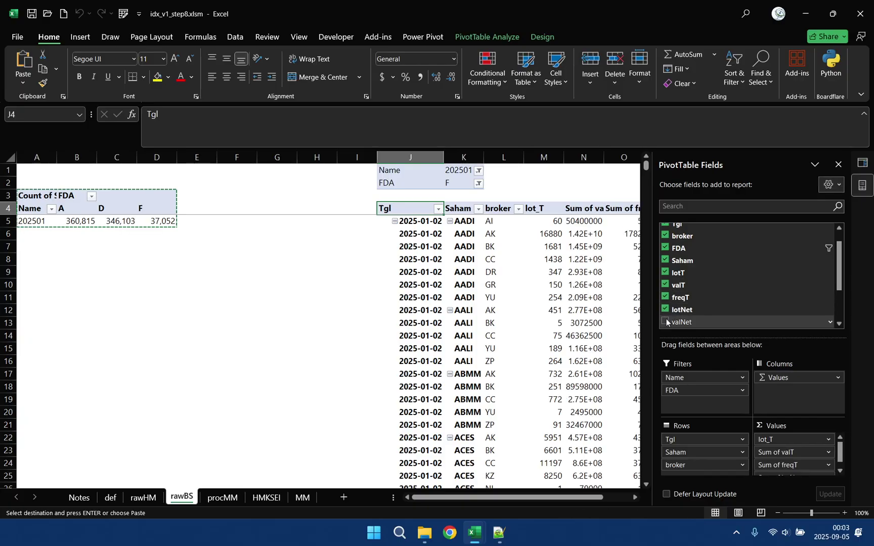
{"action": "left_click", "coordinate": [666, 321]}
{"action": "scroll", "coordinate": [730, 296], "scroll_direction": "down", "scroll_amount": 3}
{"action": "left_click", "coordinate": [666, 279]}
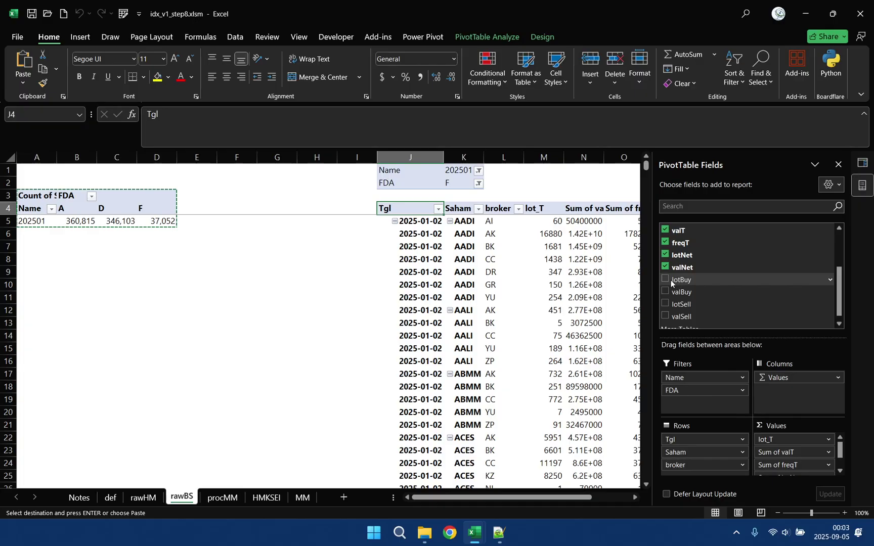
{"action": "left_click", "coordinate": [665, 293]}
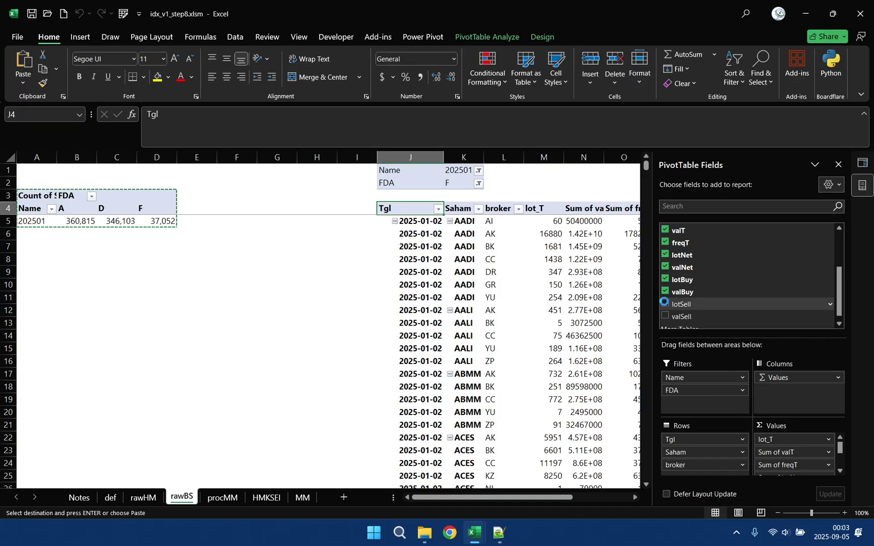
{"action": "left_click", "coordinate": [665, 304]}
{"action": "left_click", "coordinate": [667, 316]}
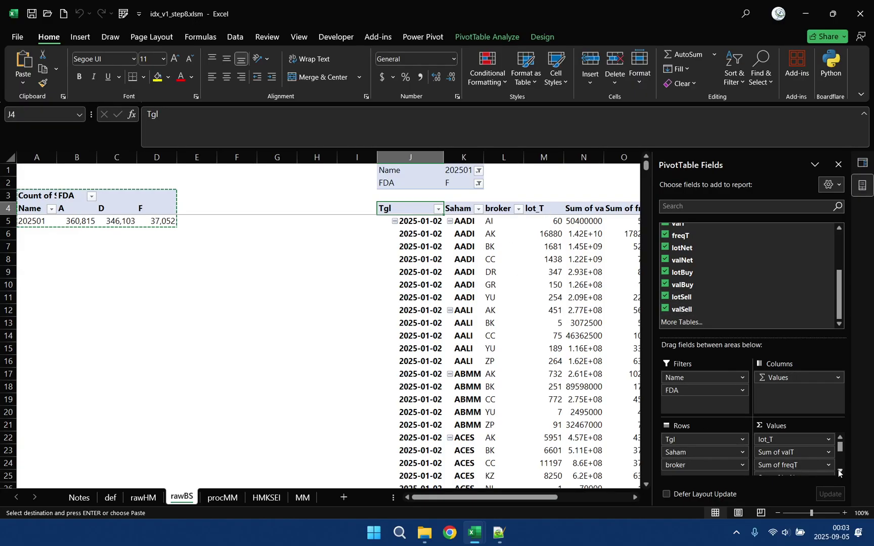
- Rename the Sum of valT value field val_T and format it as Number with 0 decimals
{"action": "left_click", "coordinate": [828, 453]}
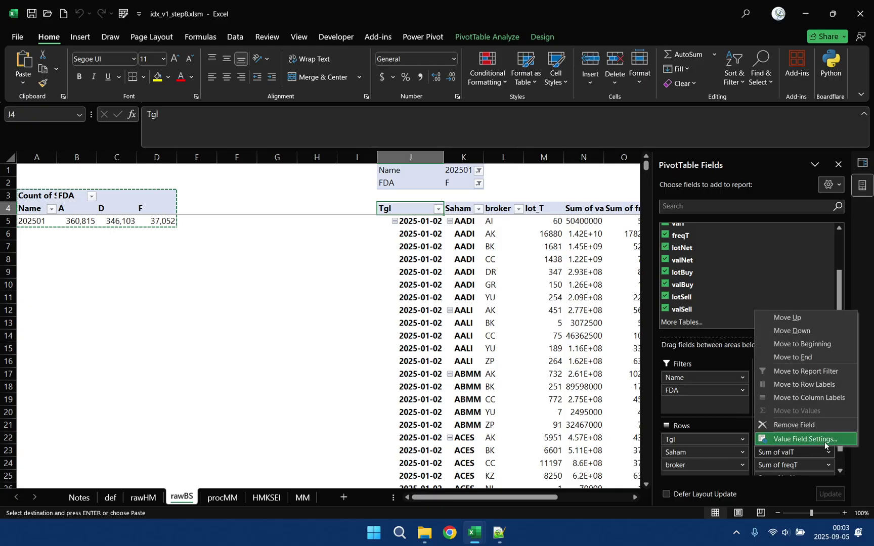
{"action": "left_click", "coordinate": [804, 439]}
{"action": "type", "text": "val"}
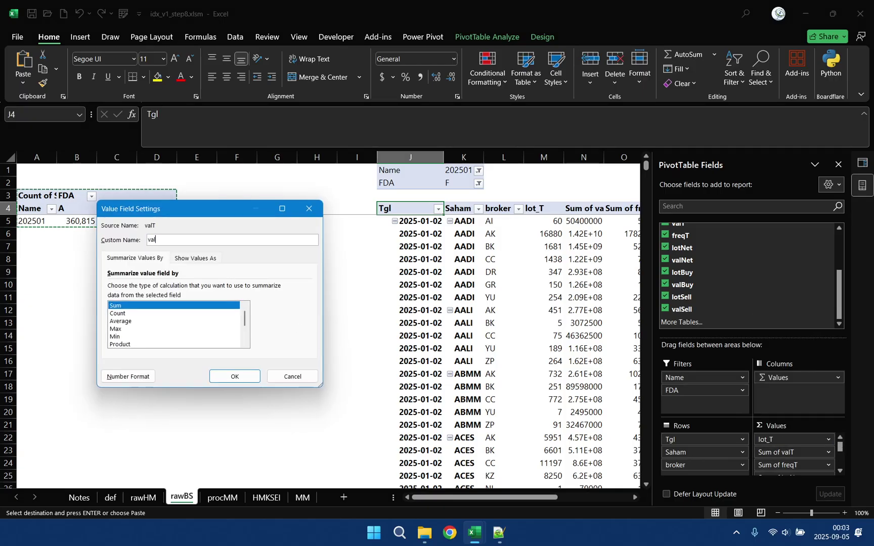
{"action": "type", "text": "_T"}
{"action": "left_click", "coordinate": [128, 377]}
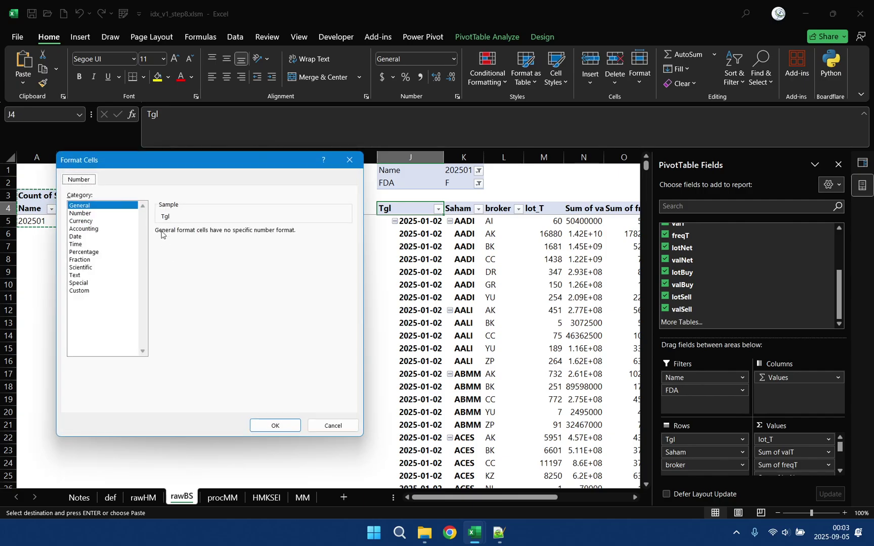
{"action": "left_click", "coordinate": [130, 214]}
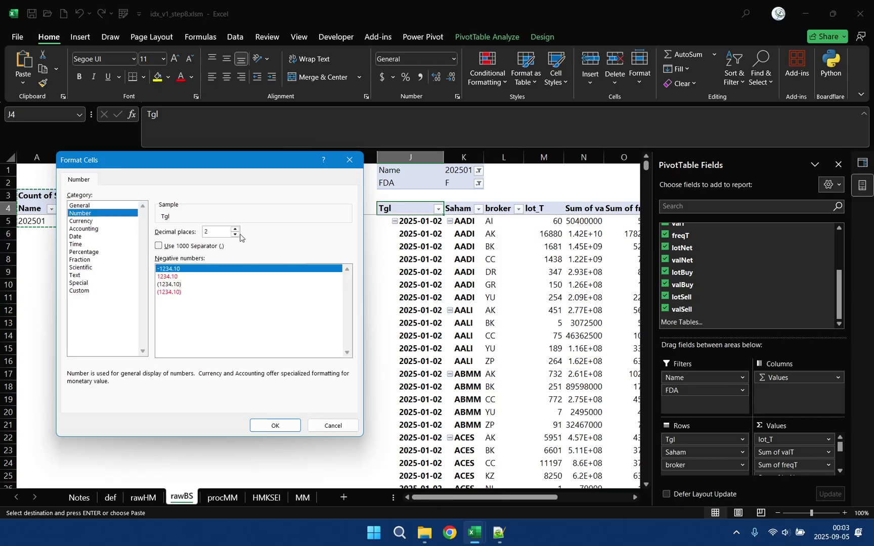
{"action": "left_click", "coordinate": [235, 234]}
{"action": "left_click", "coordinate": [235, 234]}
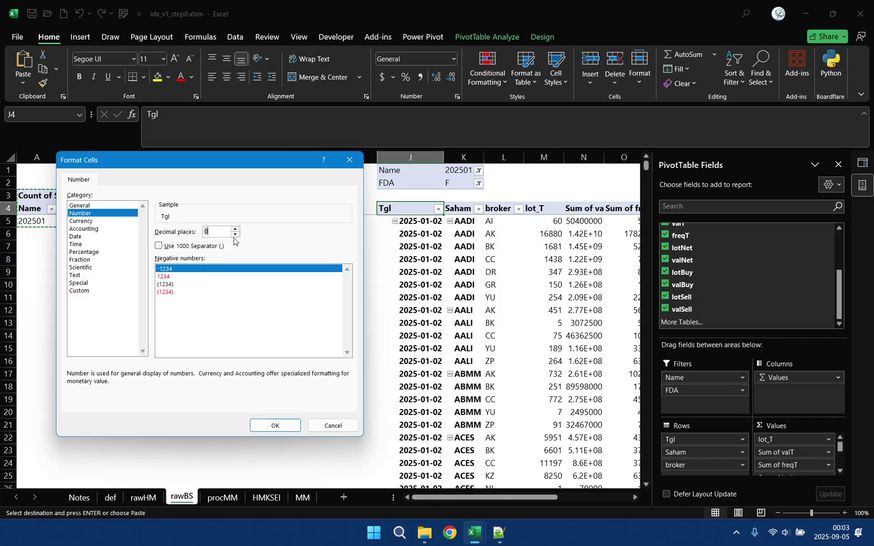
{"action": "left_click", "coordinate": [276, 425]}
{"action": "left_click", "coordinate": [247, 378]}
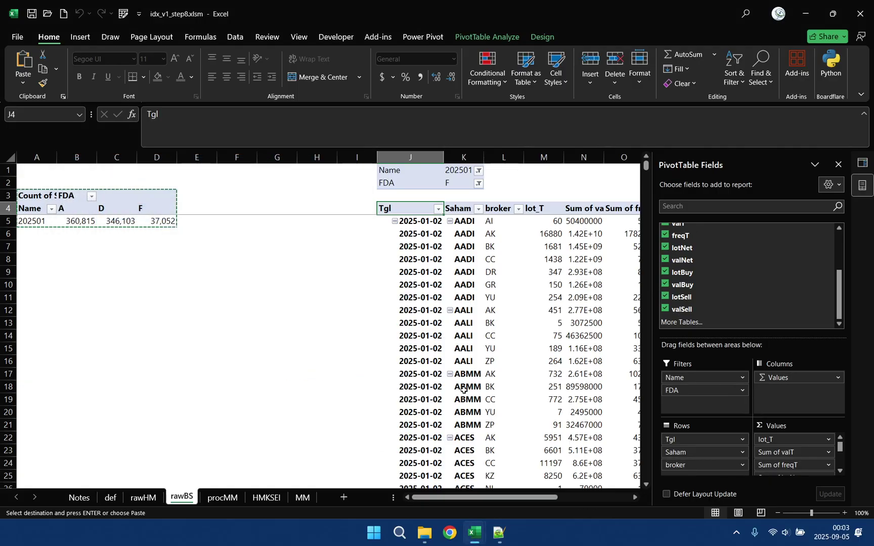
{"action": "left_click", "coordinate": [575, 535]}
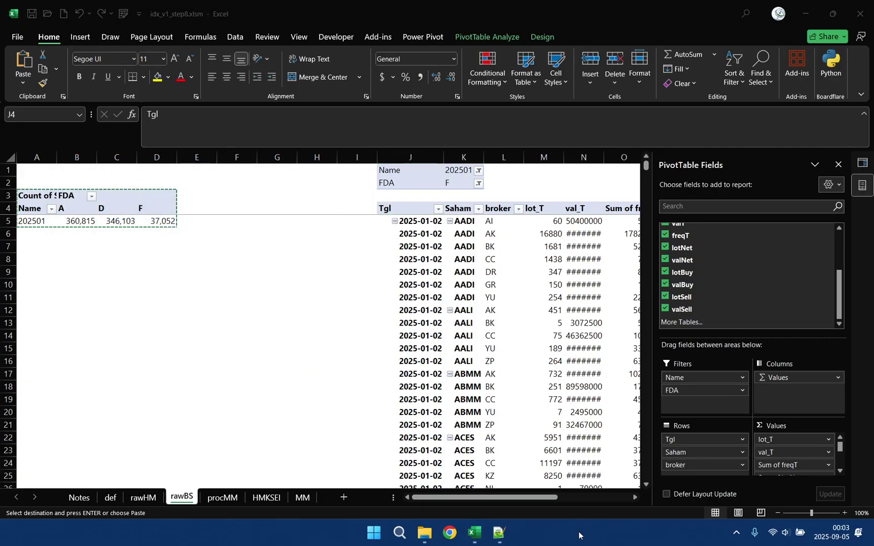